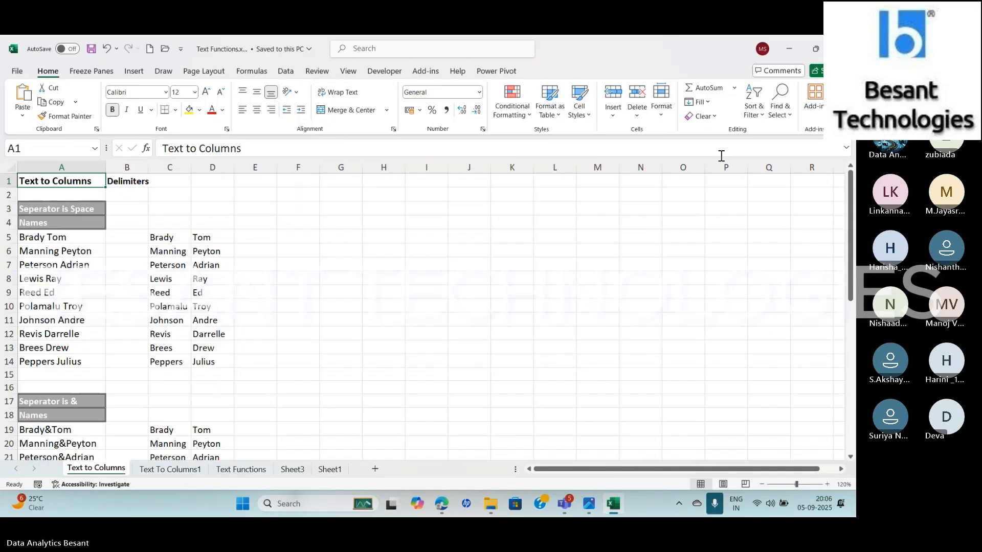
left_click(134, 71)
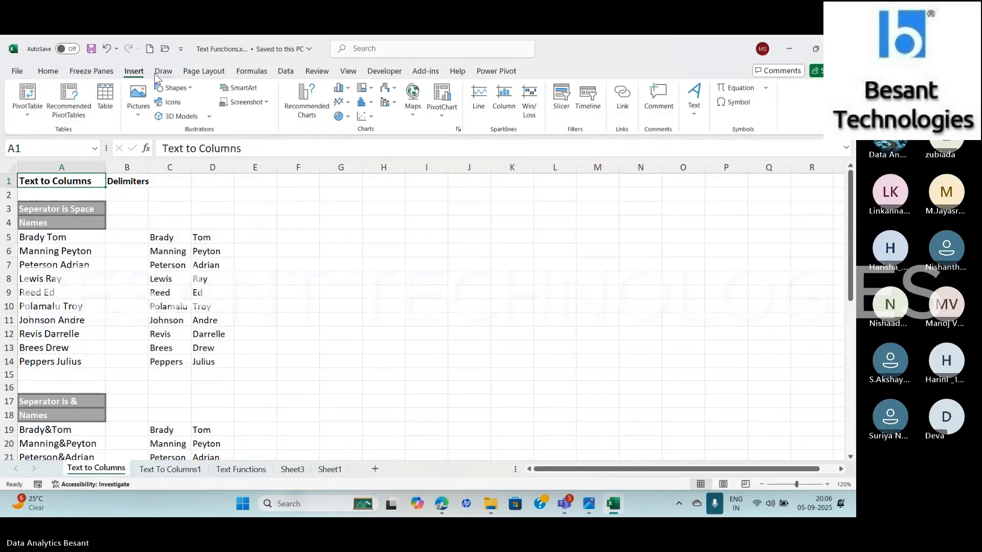
left_click(250, 71)
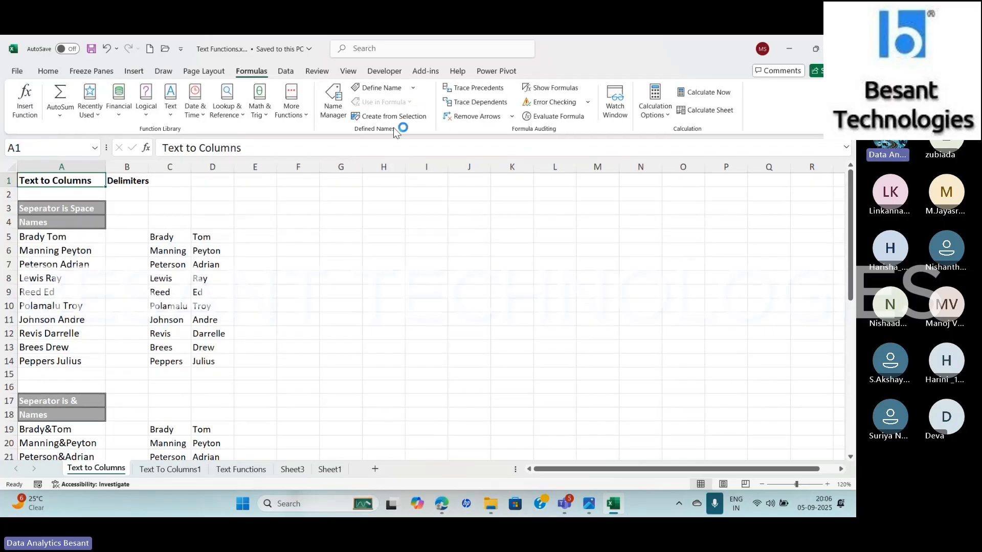
left_click(285, 72)
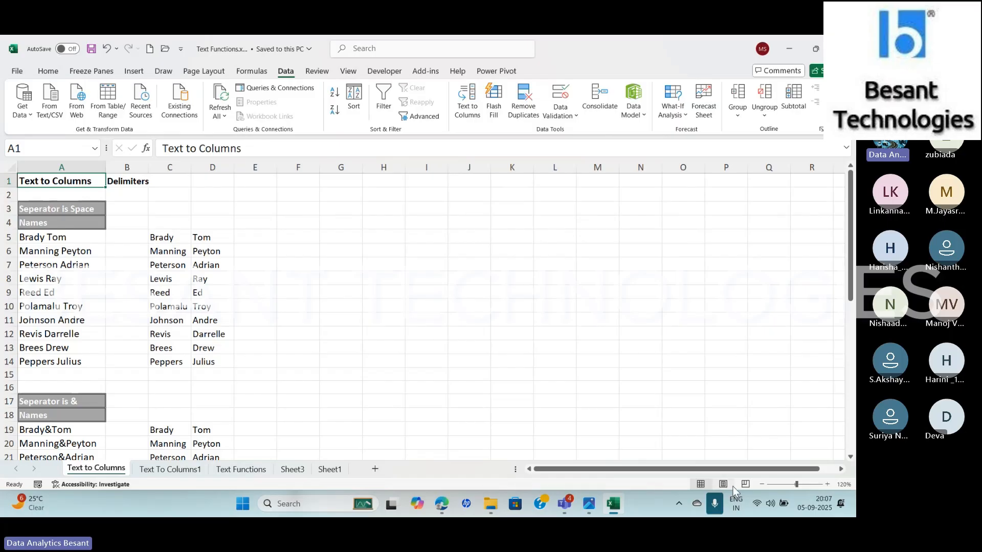
left_click(720, 506)
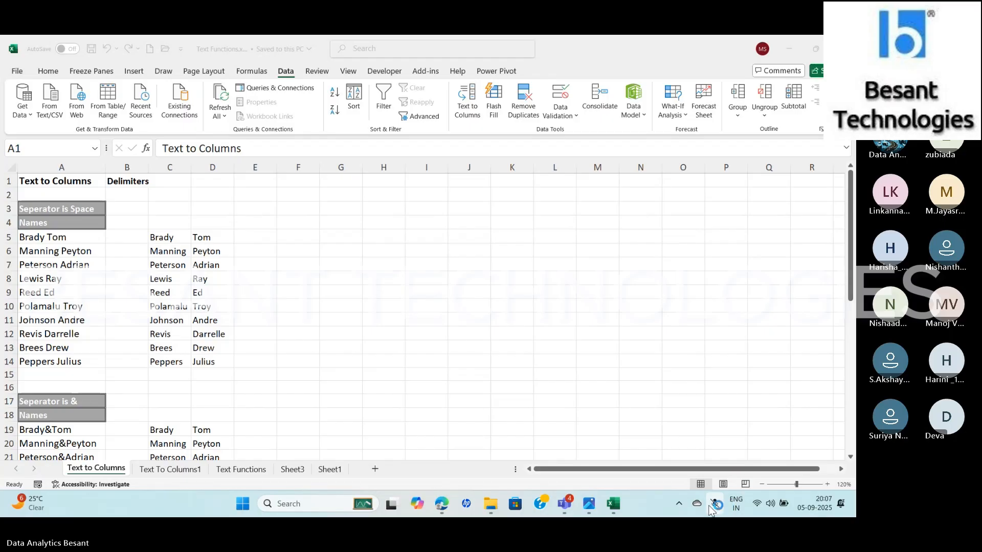
left_click(716, 507)
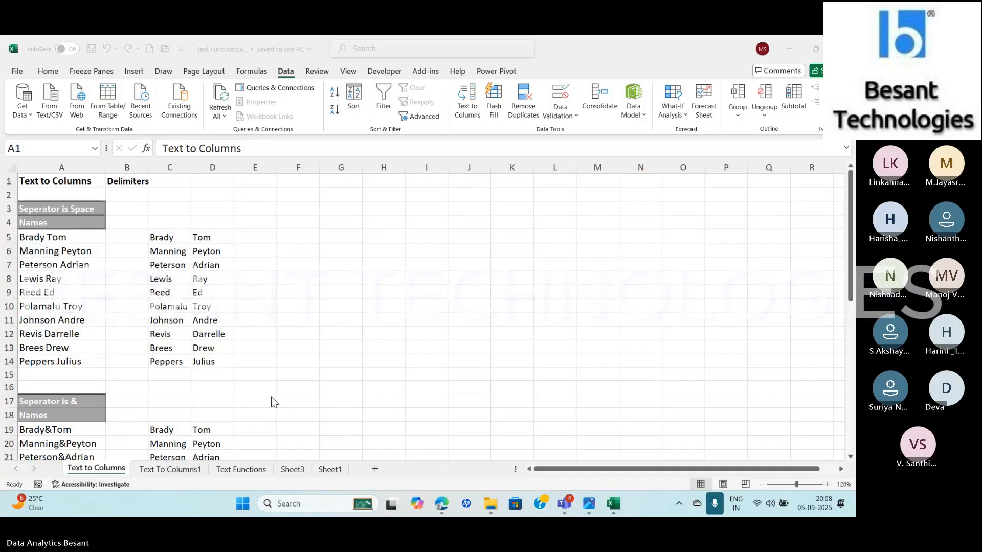
left_click(156, 468)
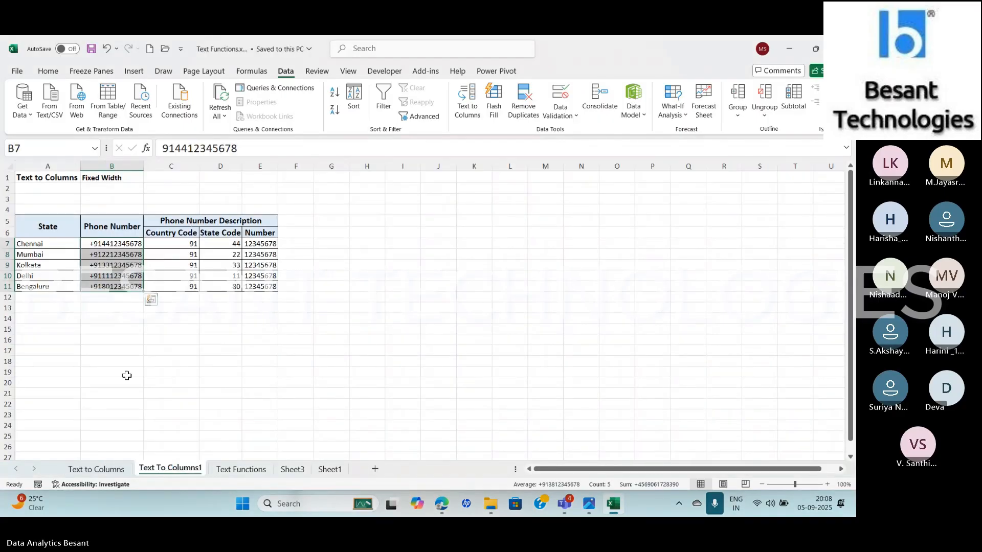
left_click(96, 469)
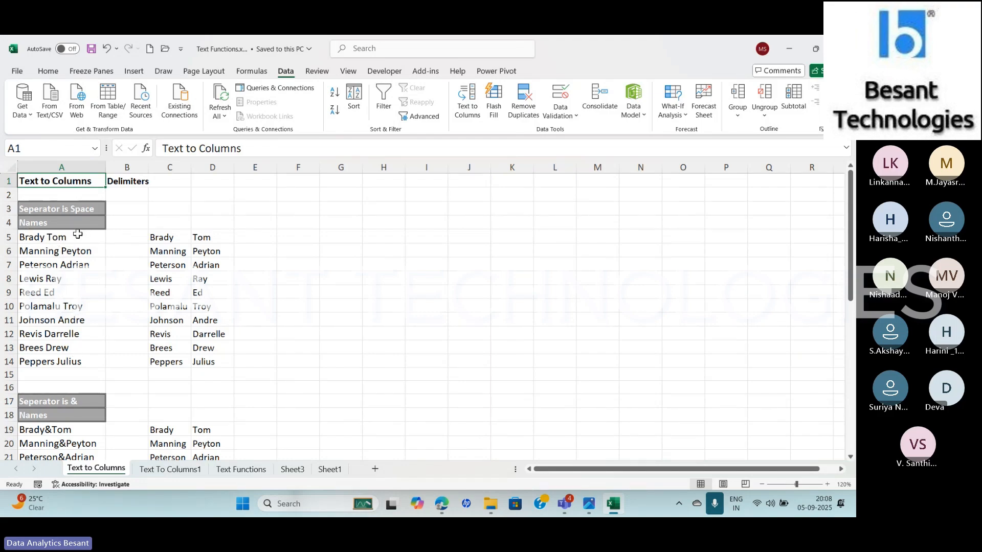
Start Text to Columns on the names in A5:A14 as delimited data, adding Space as a delimiter
left_click_drag(77, 233, 73, 360)
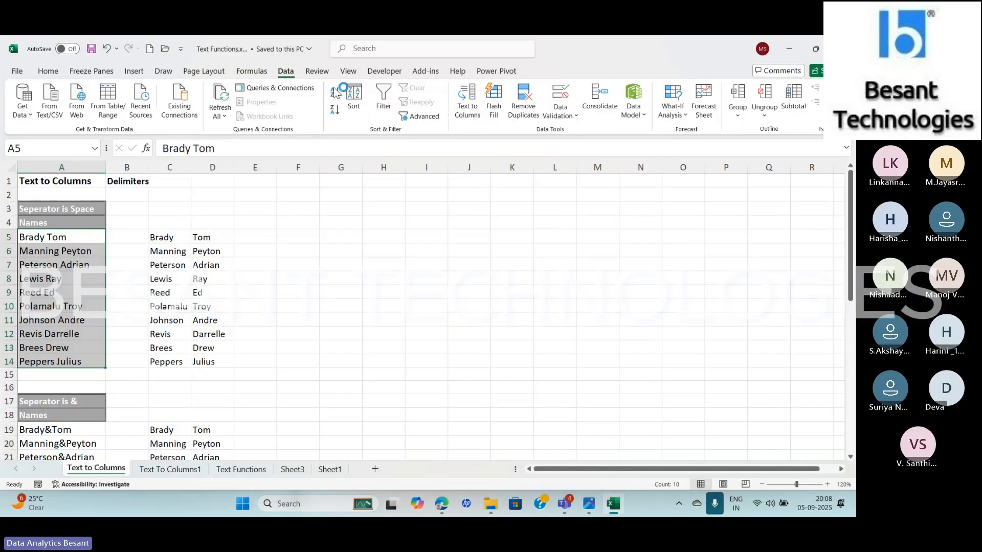
left_click(467, 110)
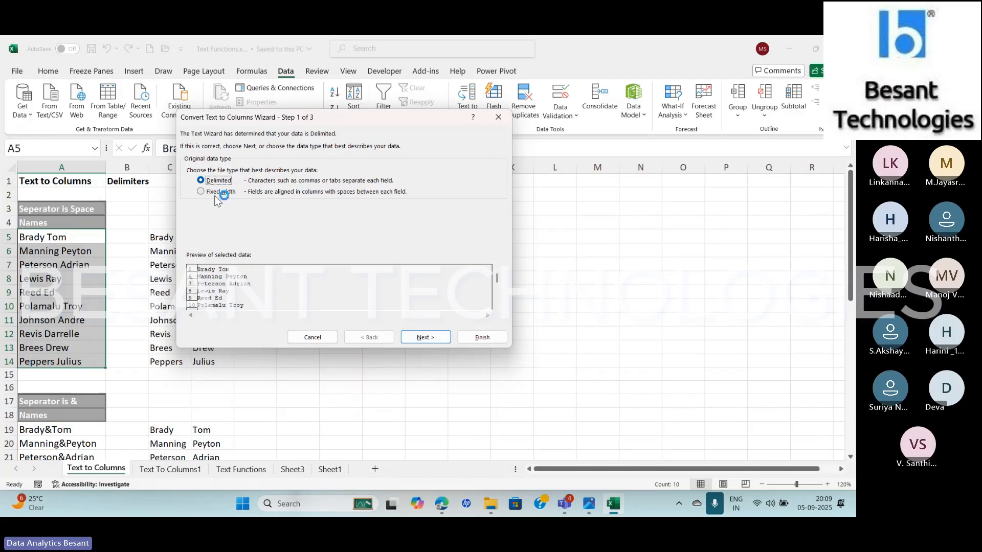
left_click(444, 335)
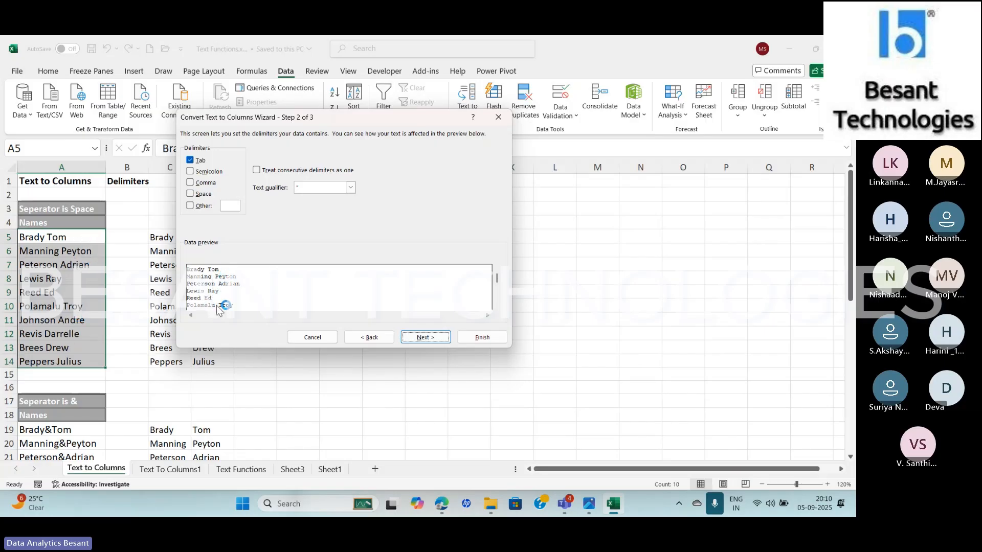
left_click(191, 194)
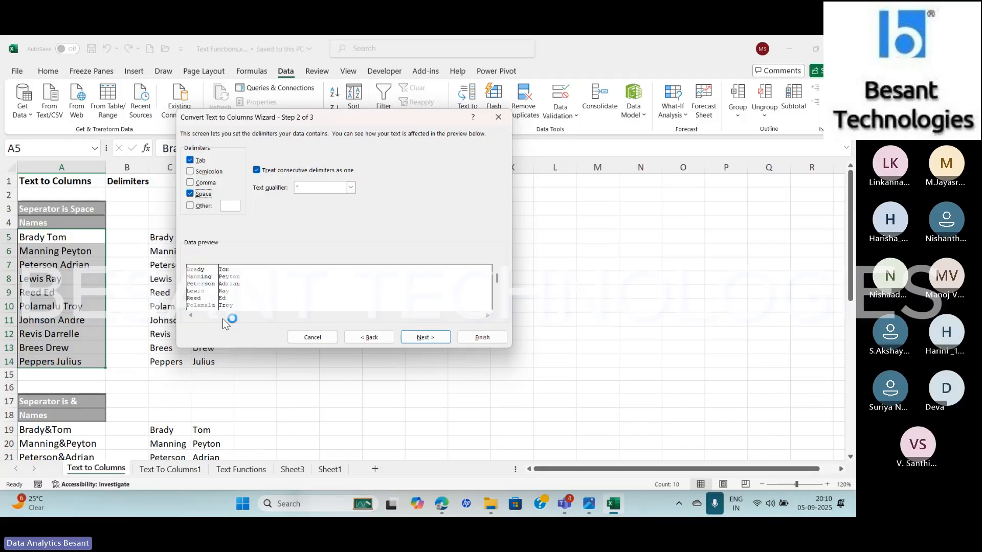
left_click(432, 340)
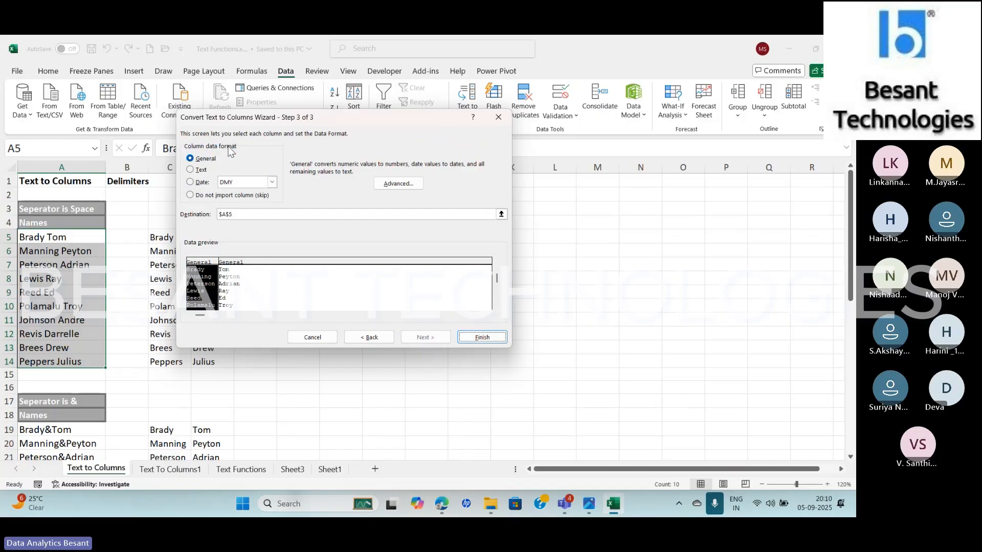
Try the Text column format, return to General, split the names in place at A5, and undo the split
left_click(192, 171)
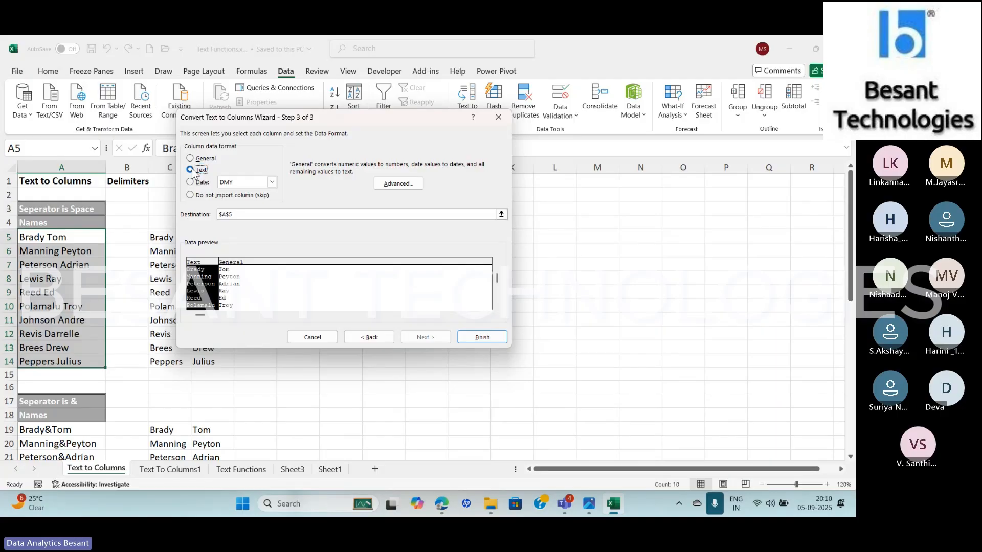
left_click(191, 159)
left_click(249, 213)
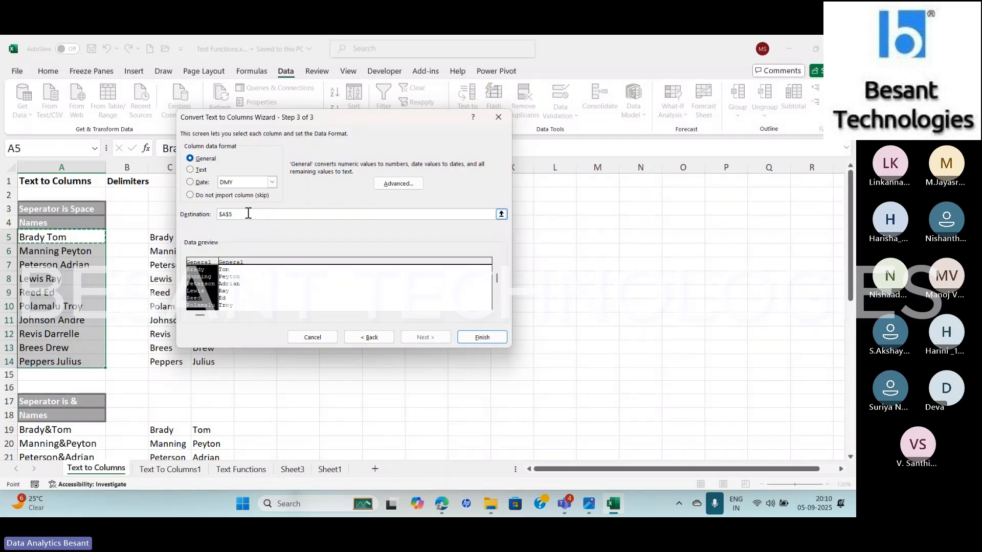
left_click(246, 106)
left_click_drag(241, 117, 450, 136)
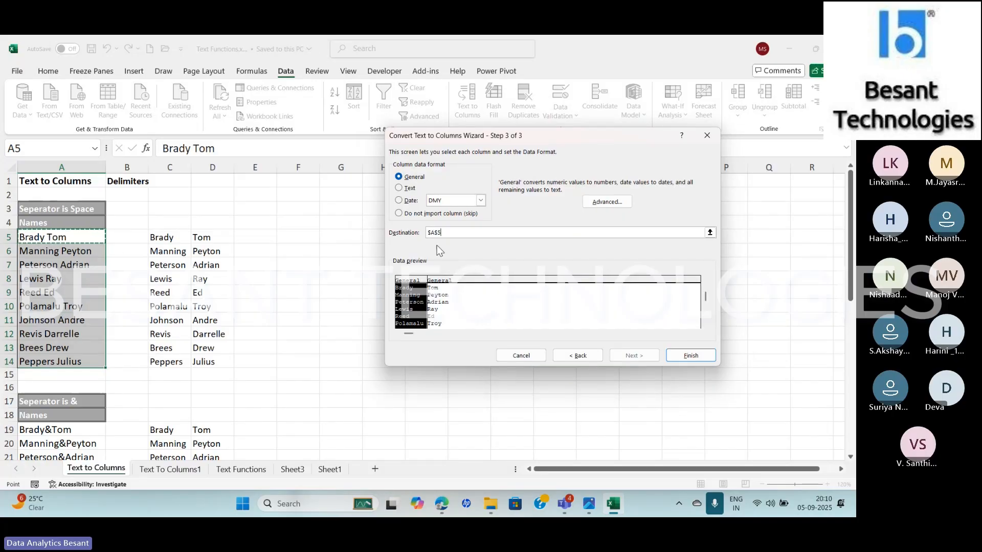
left_click(685, 357)
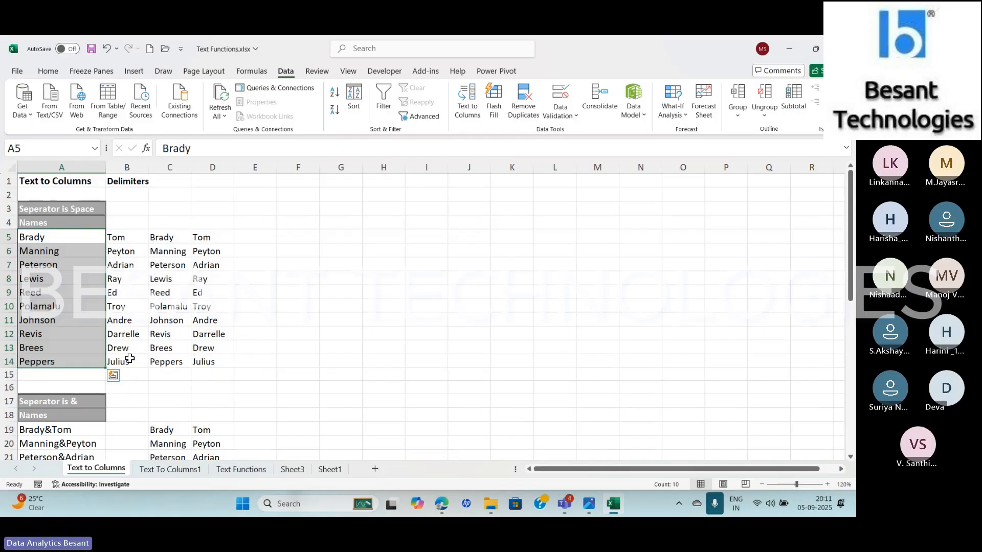
key("ctrl+z")
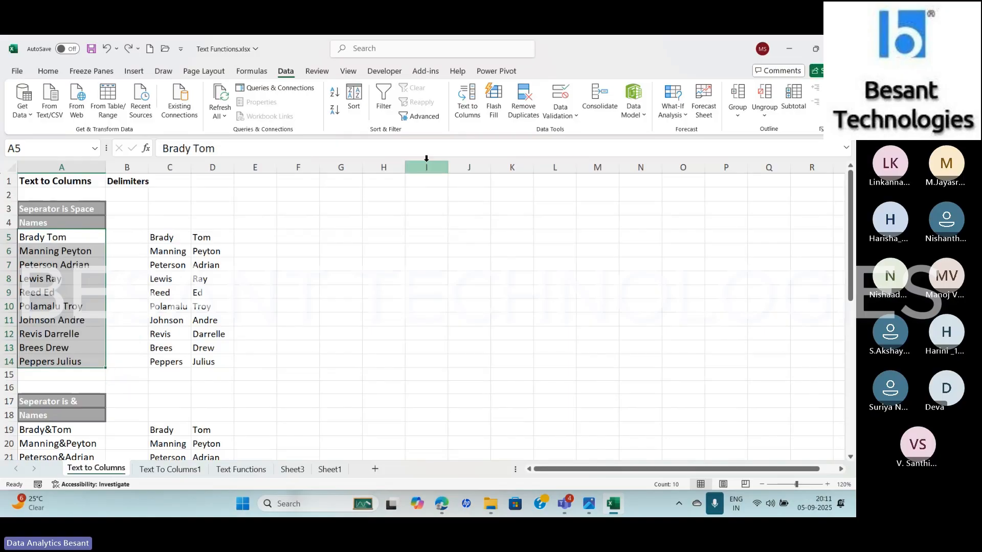
Split the names in A5:A14 at the space with Text to Columns, placing the result at F5
left_click(468, 105)
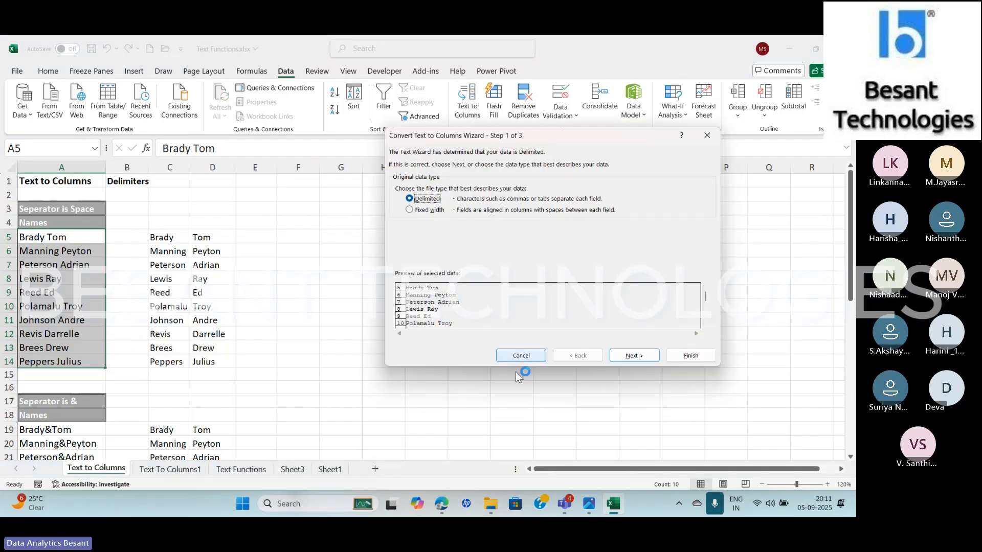
left_click(645, 356)
left_click(646, 356)
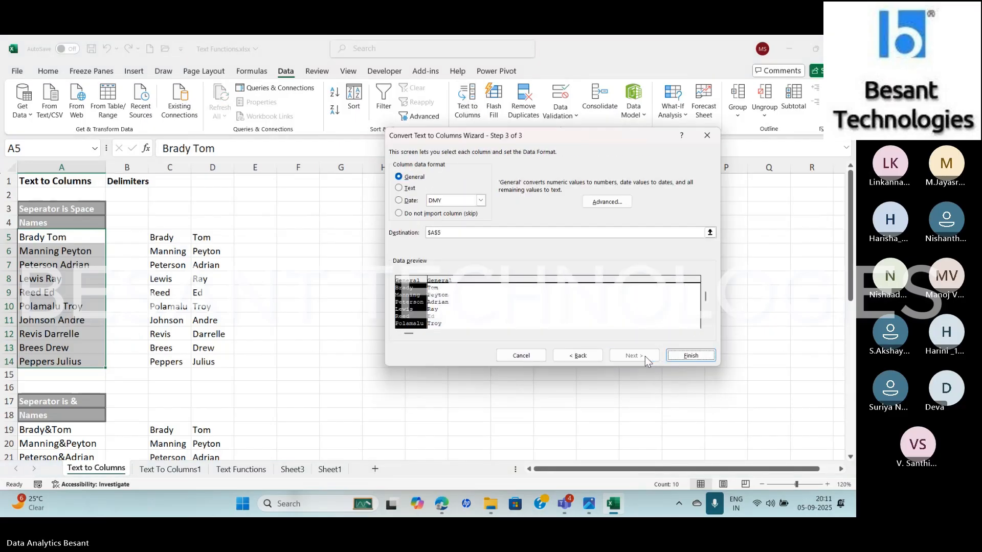
left_click(453, 231)
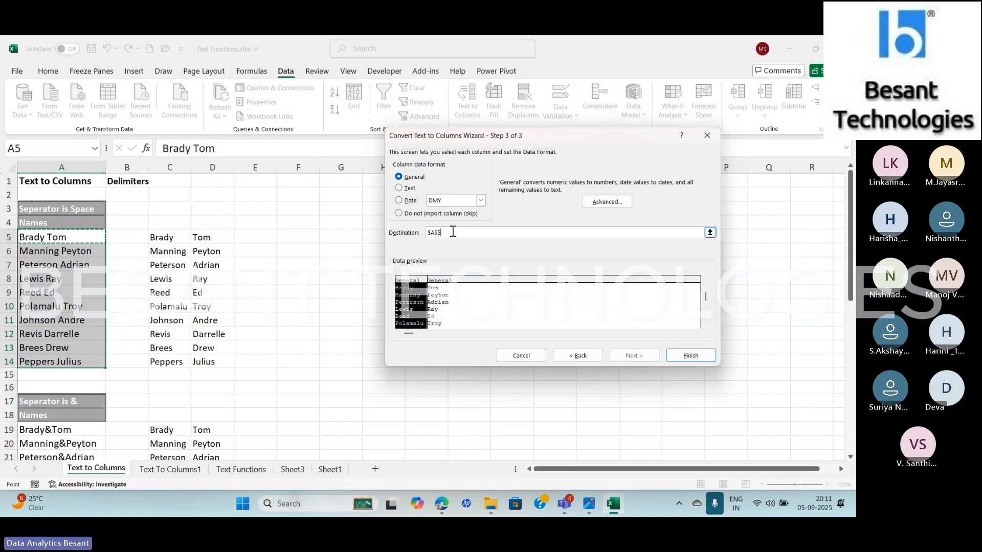
left_click(293, 238)
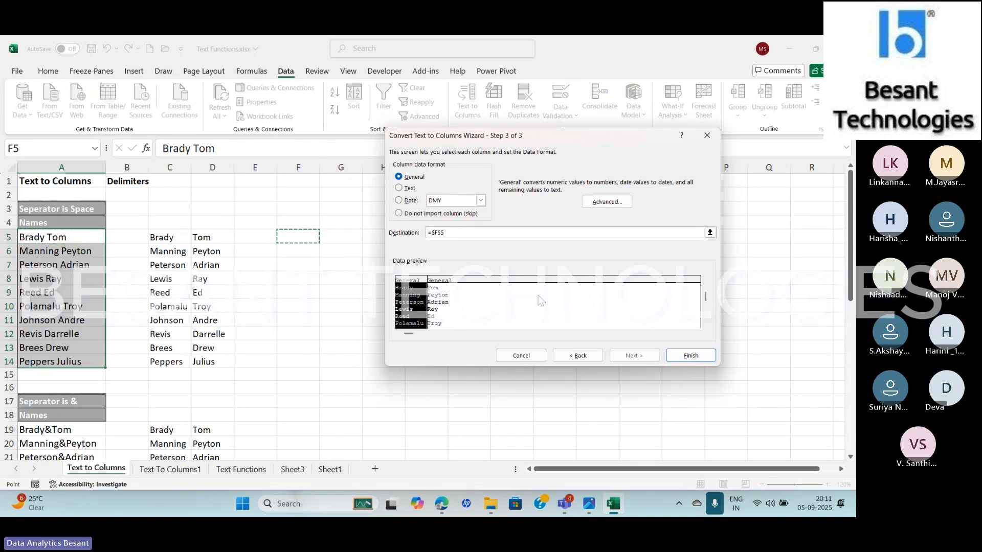
left_click(684, 359)
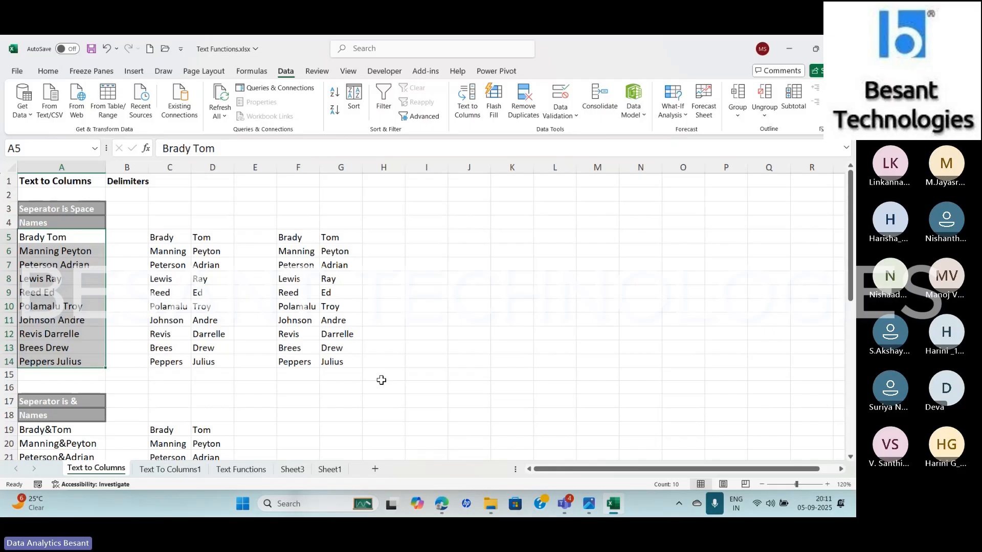
Start a delimited Text to Columns on the names in A19:A28, replacing the Space delimiter with the custom delimiter &
key("Down")
key("Down")
key("Down")
key("Down")
key("Down")
key("Down")
key("Down")
key("Down")
key("Down")
key("Down")
key("Down")
key("Down")
key("Down")
key("Down")
key("Down")
key("Down")
key("Down")
key("Down")
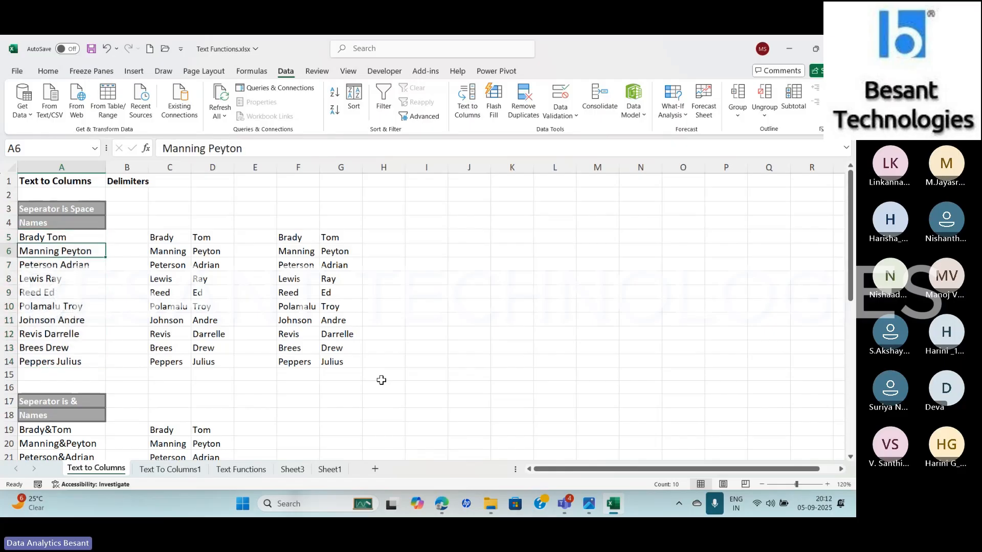
key("Down")
key("Down")
key("Down")
key("Down")
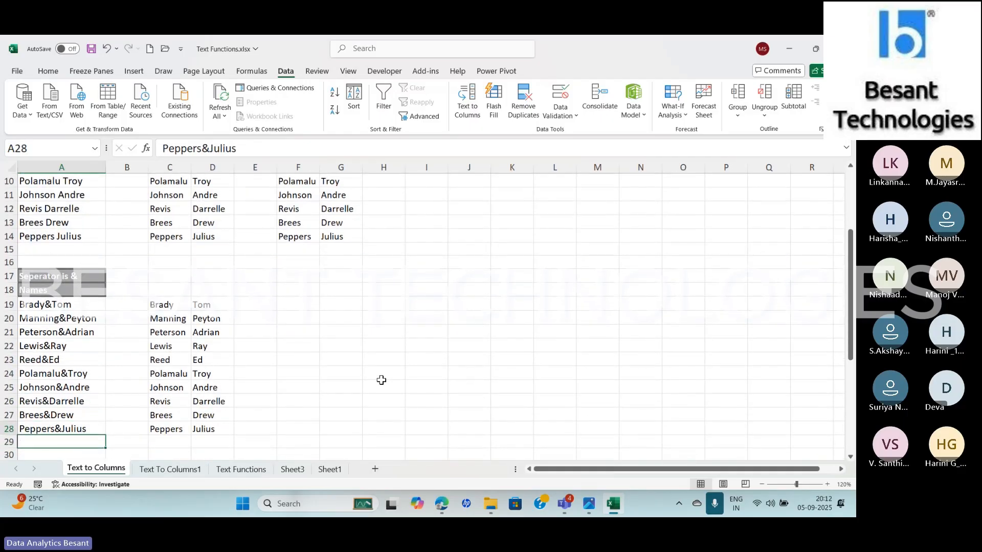
key("shift+Up")
key("shift+Up")
key("shift+Up")
key("shift+Up")
key("shift+Up")
key("shift+Up")
key("shift+Up")
key("shift+Up")
key("shift+Up")
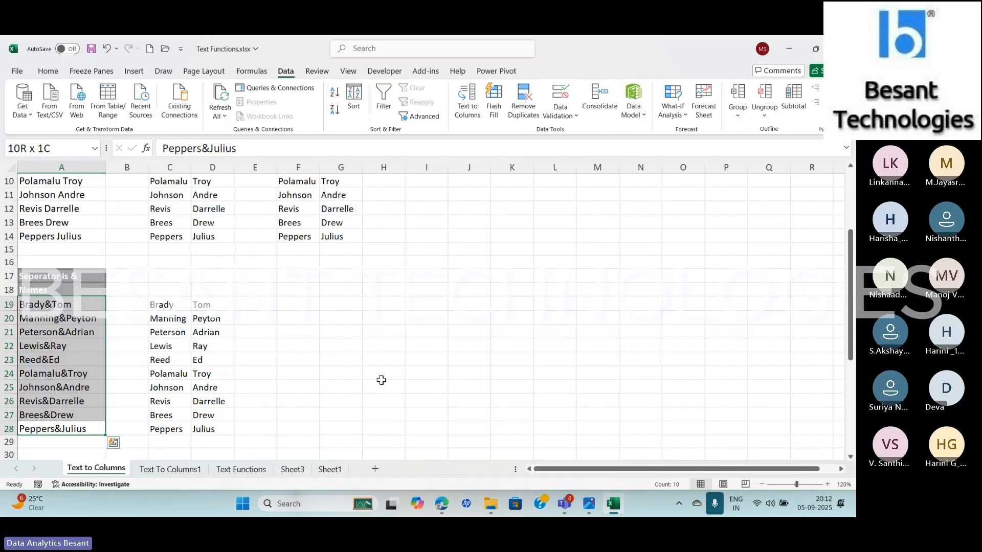
left_click(473, 111)
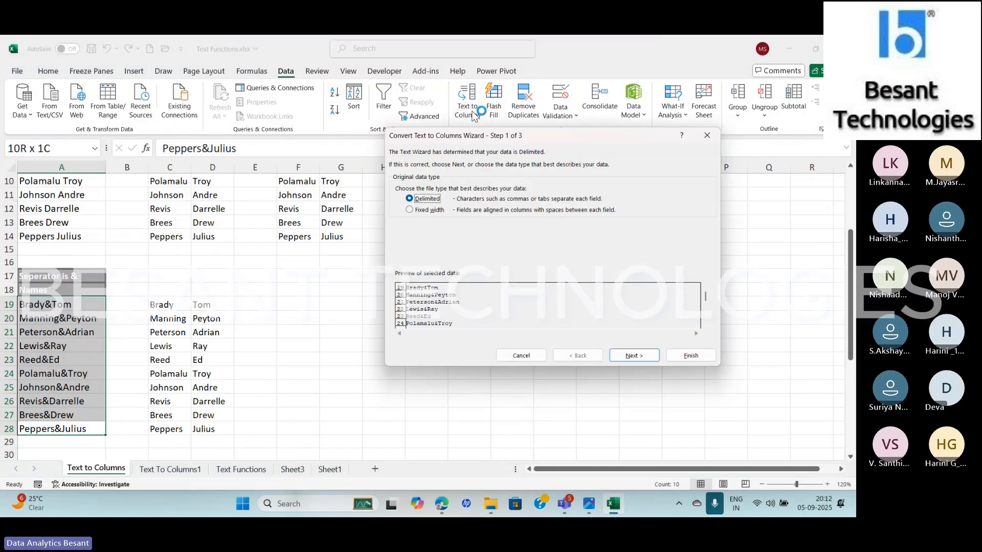
left_click(634, 355)
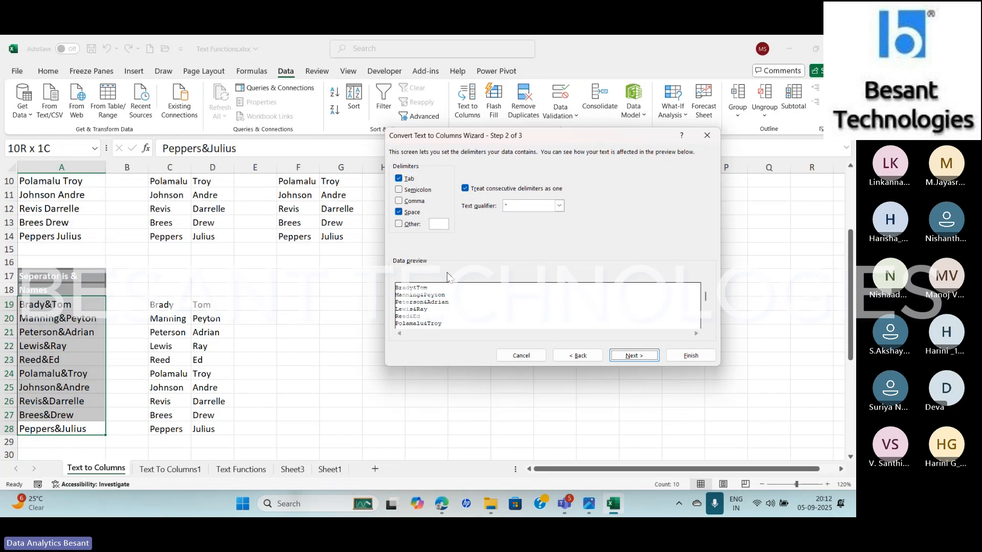
left_click(409, 212)
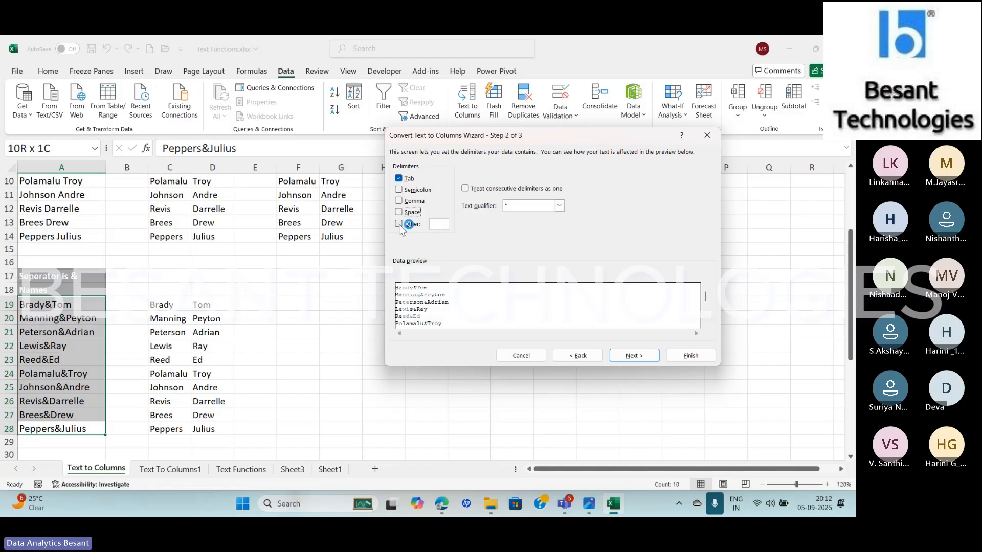
left_click(399, 224)
type("&")
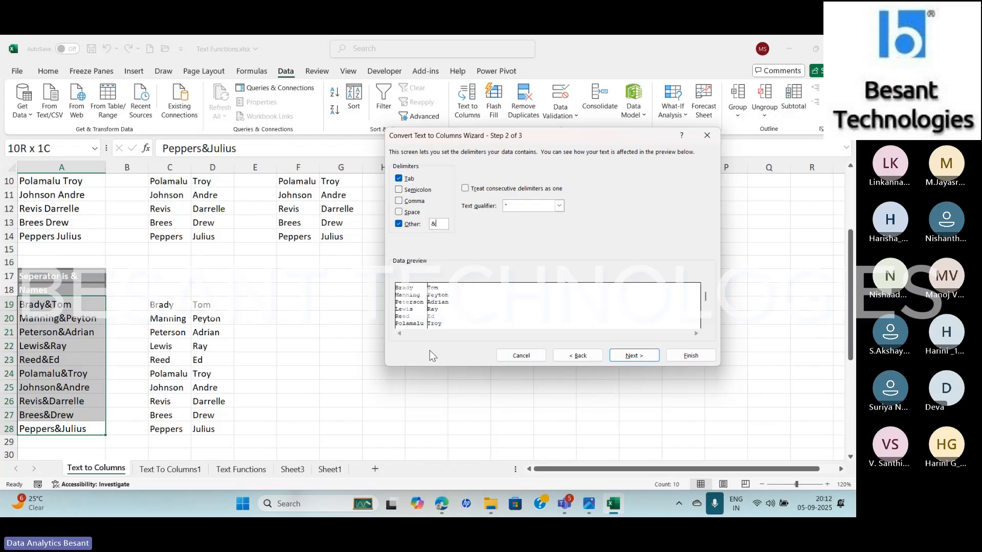
Set the destination of the &-separated split to F19, keeping the General format, and complete the conversion
left_click(639, 359)
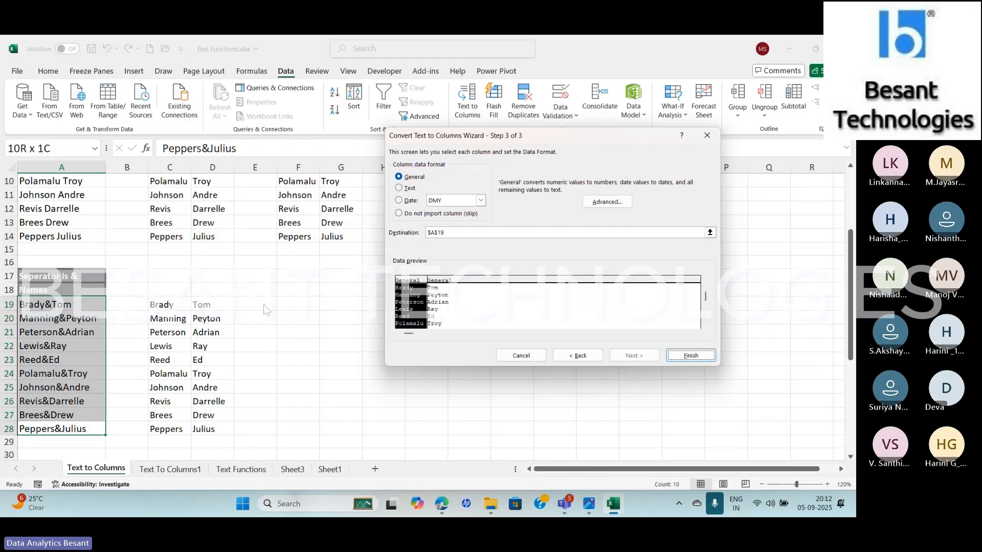
left_click(466, 233)
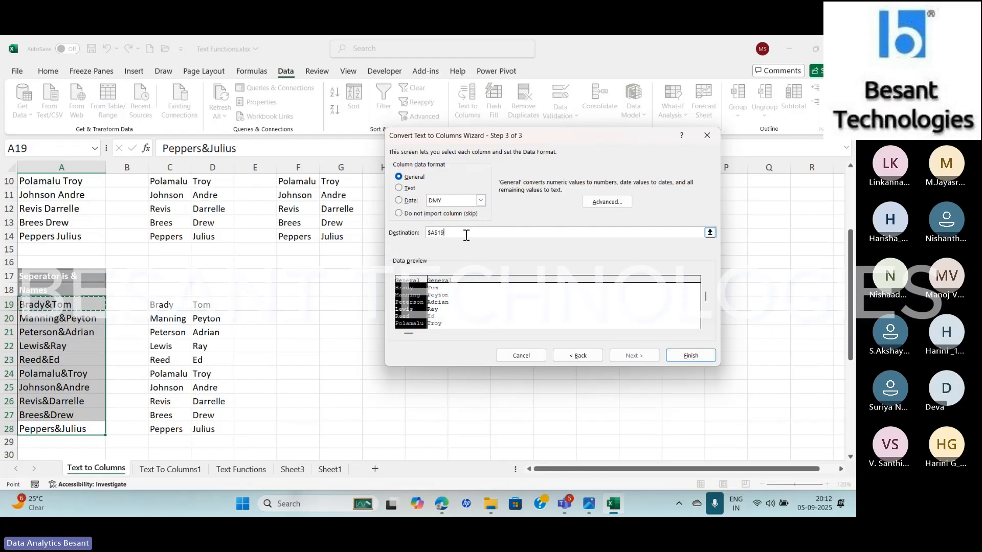
key("BackSpace")
key("BackSpace")
key("BackSpace")
key("BackSpace")
key("BackSpace")
left_click(305, 304)
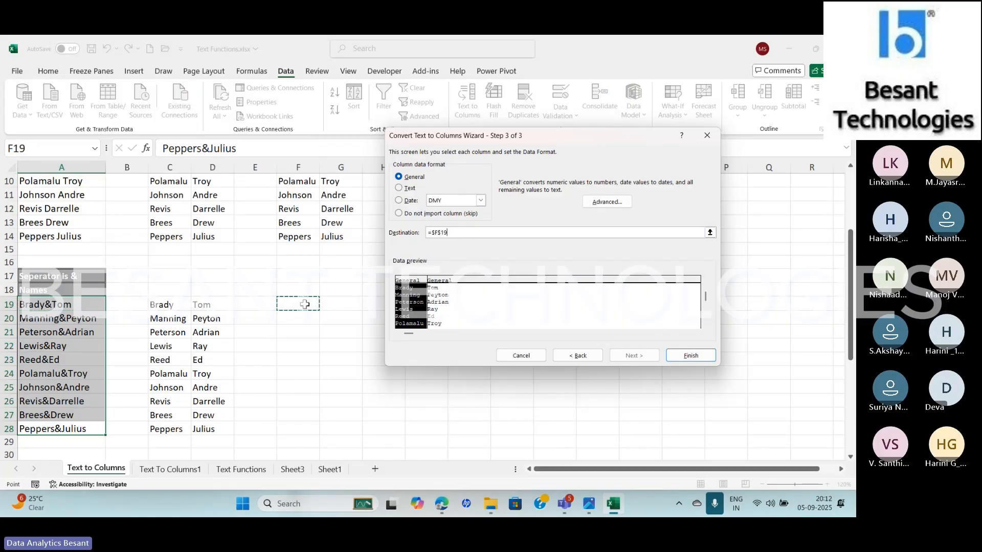
left_click(692, 357)
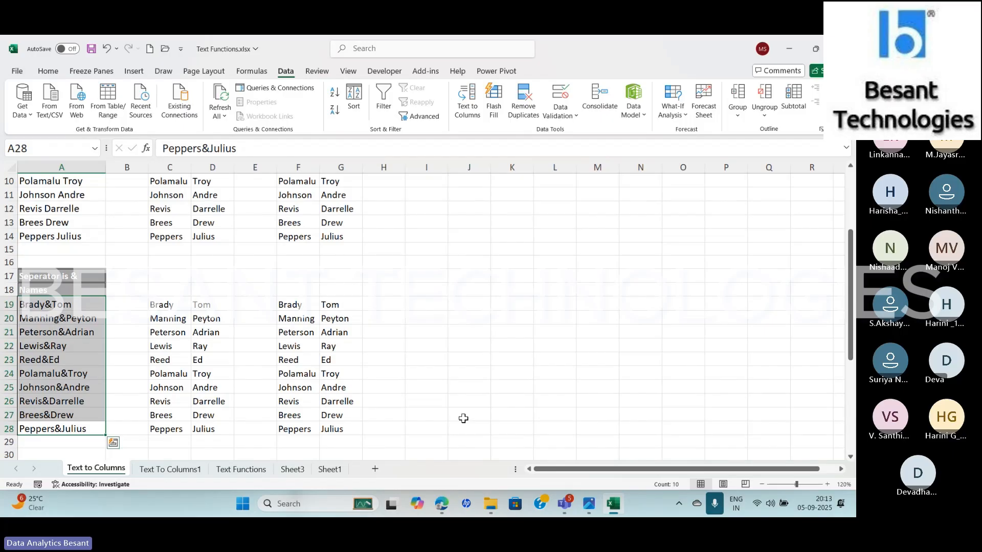
Split the names in A34:A43 in place with Text to Columns, using @ as the custom delimiter and keeping the destination A34
key("Down")
key("Down")
key("Down")
key("Down")
key("Down")
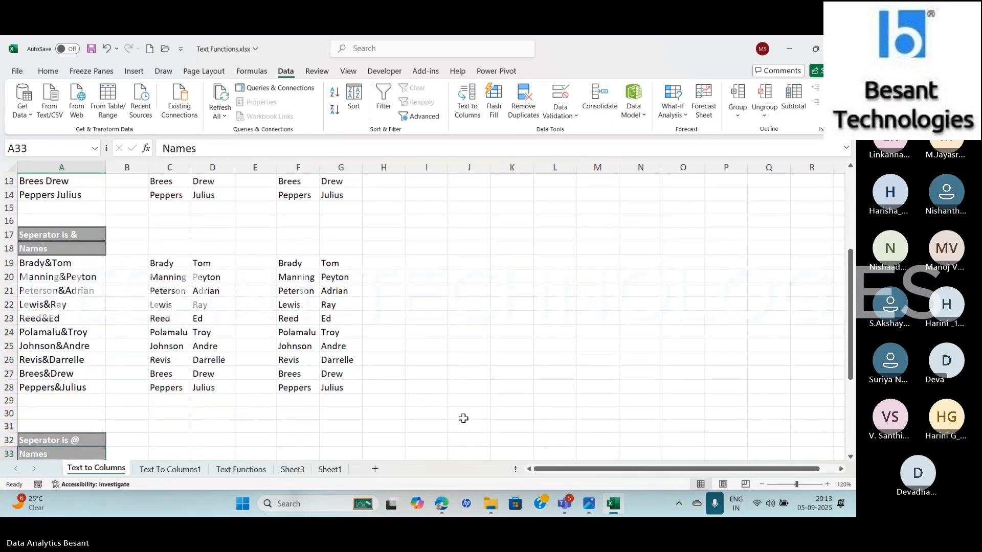
key("Down")
key("ctrl+shift+Down")
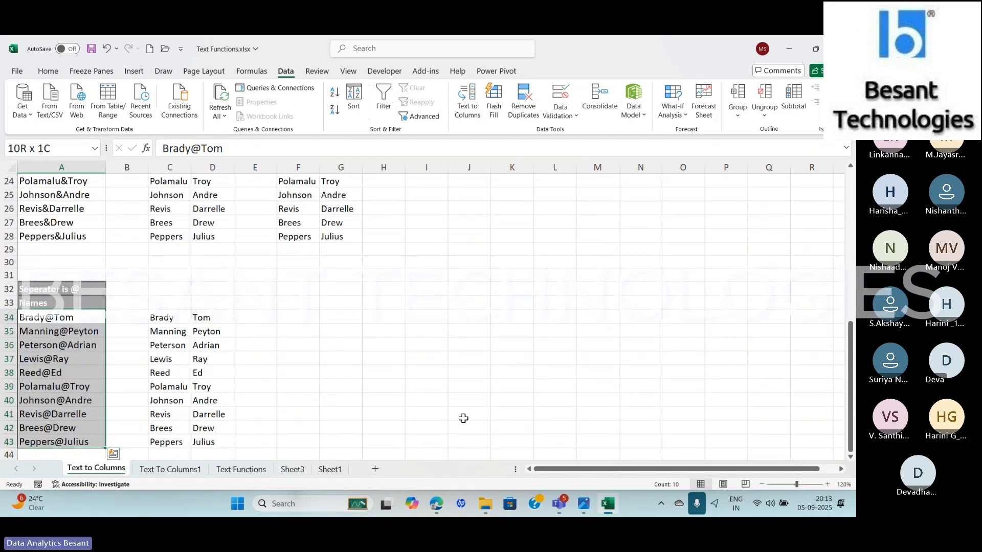
left_click(470, 113)
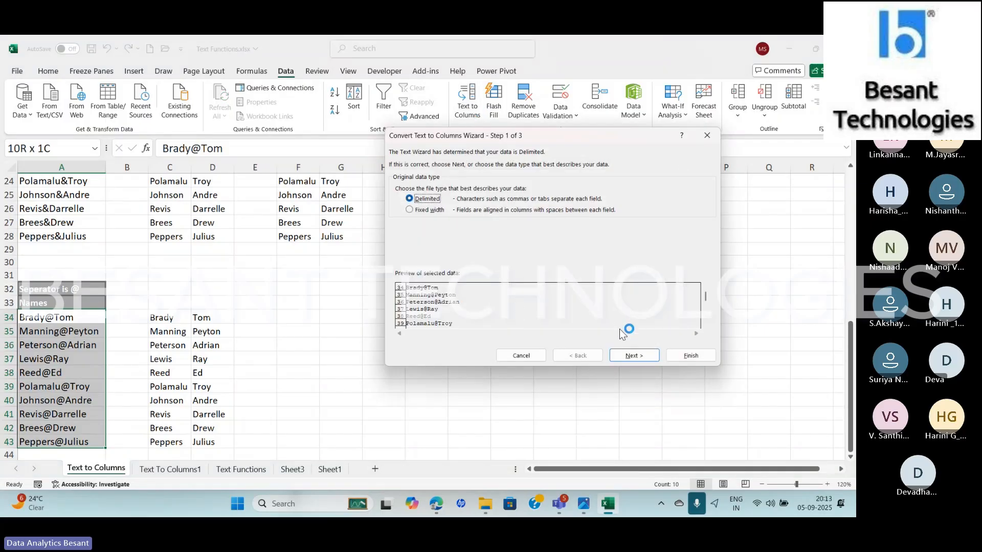
left_click(633, 355)
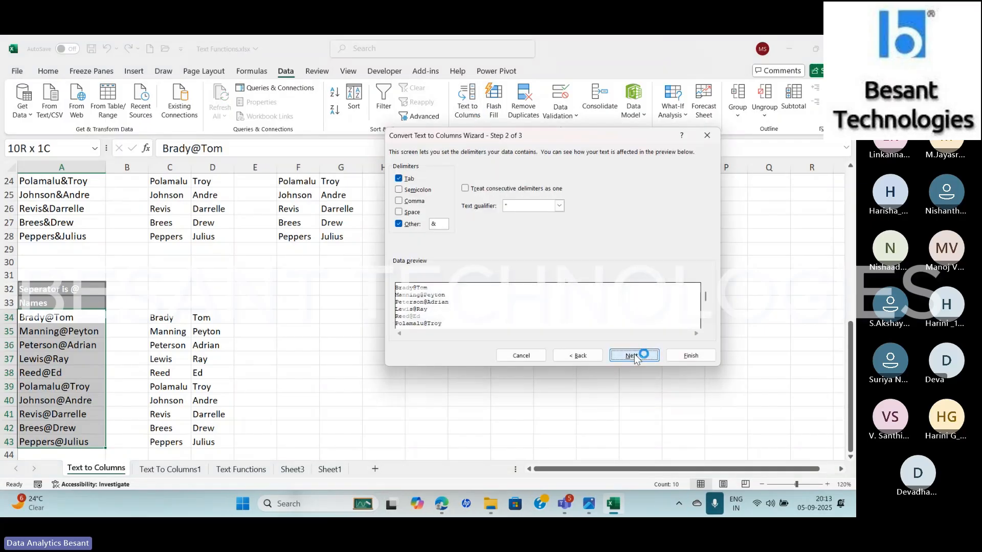
left_click(440, 224)
key("BackSpace")
type("@")
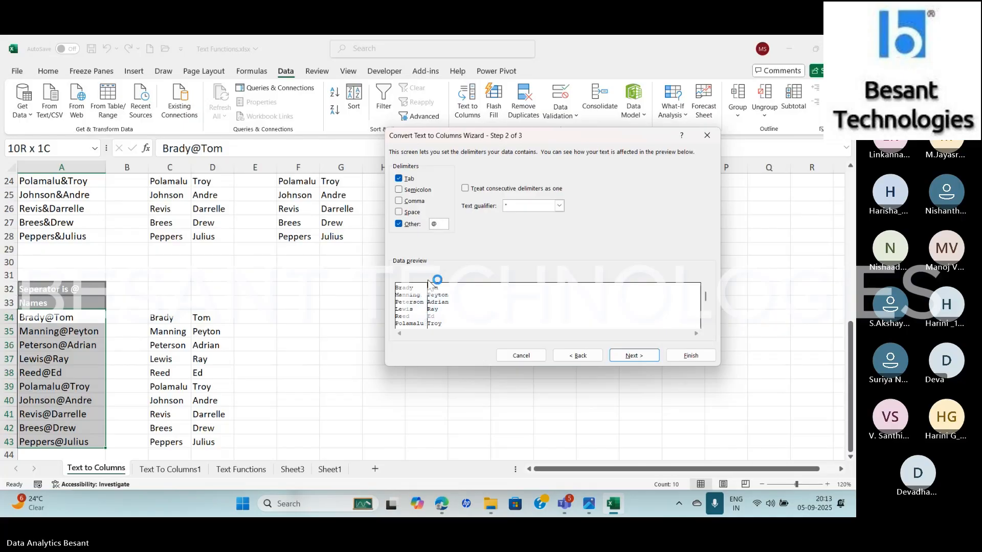
left_click(633, 356)
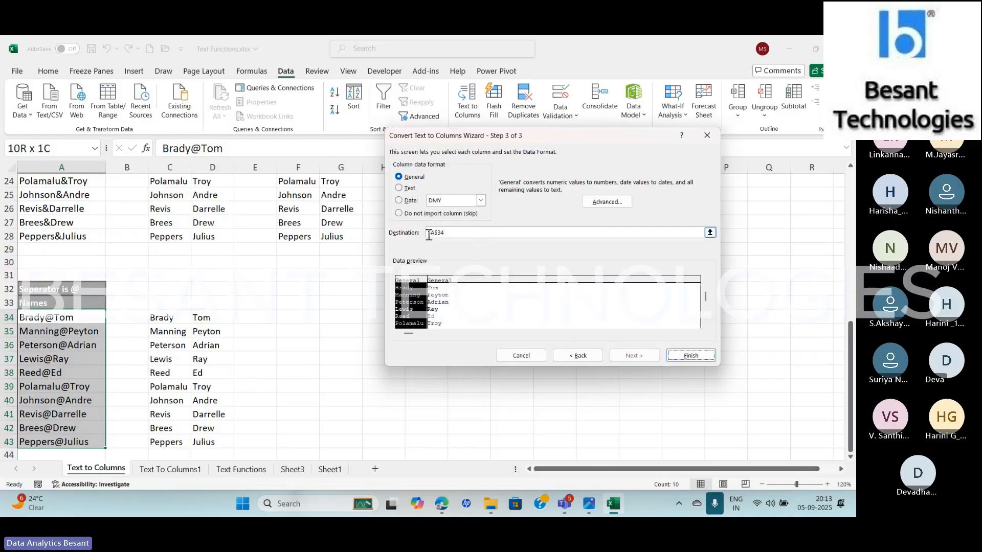
left_click(691, 356)
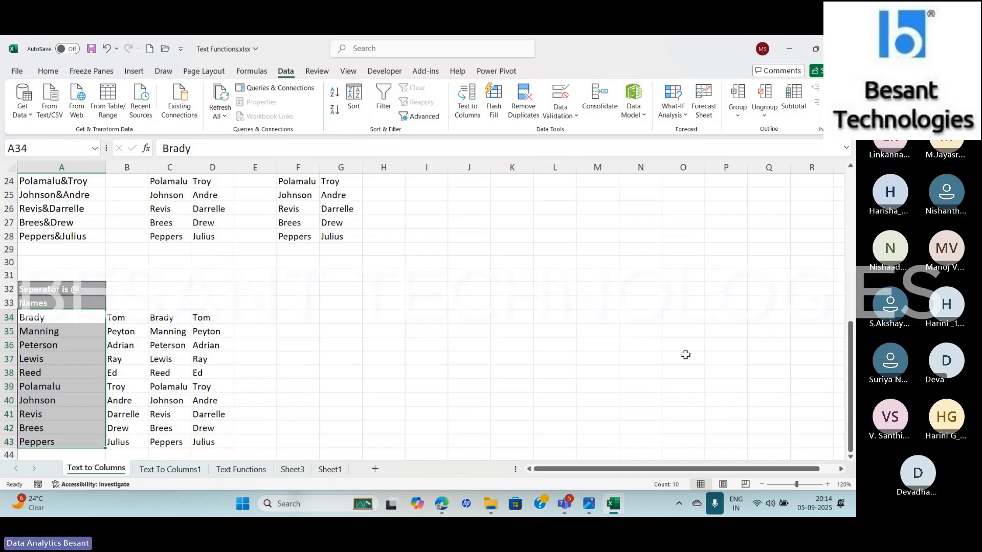
Clear the country code, state code and number cells C7:E11 on the Text To Columns1 sheet and save the workbook
left_click(171, 469)
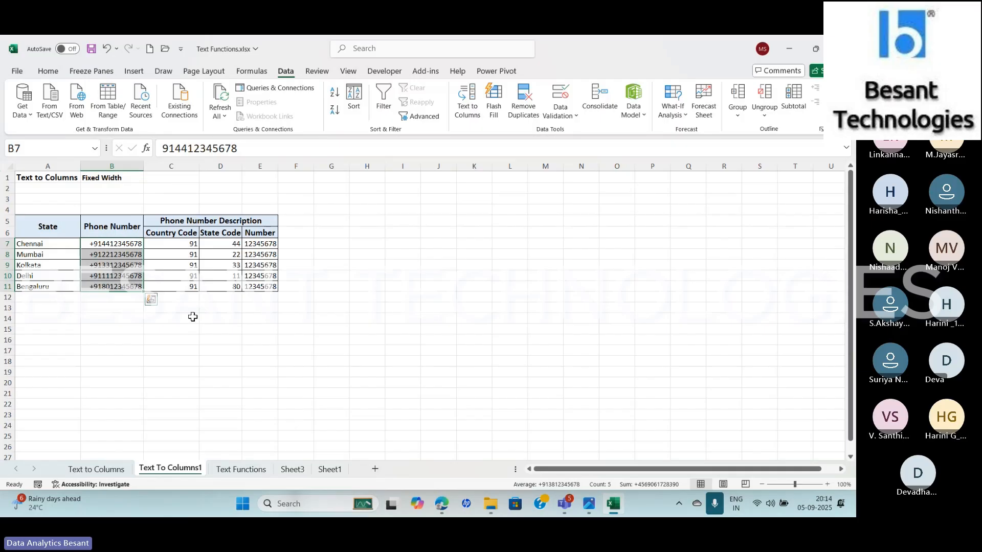
left_click_drag(168, 249, 267, 288)
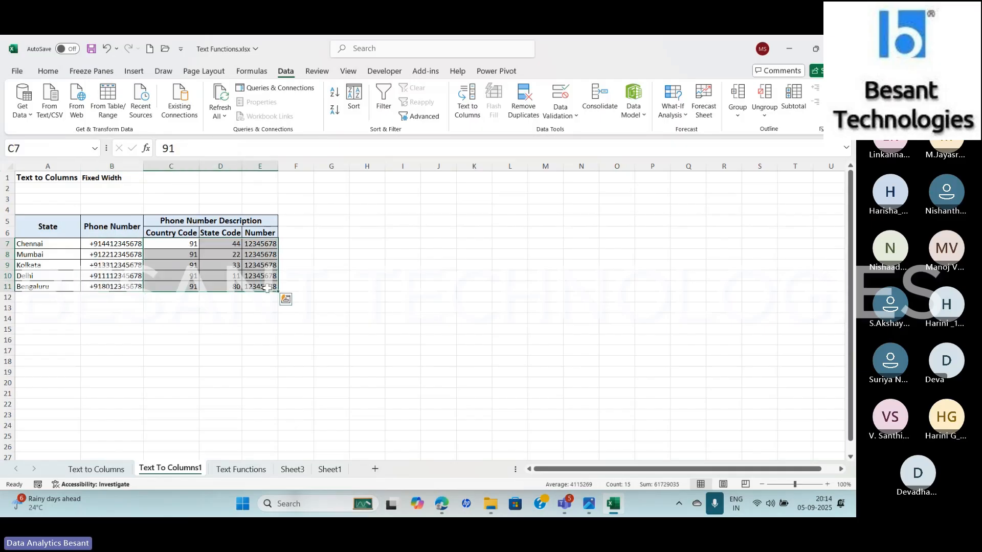
key("Delete")
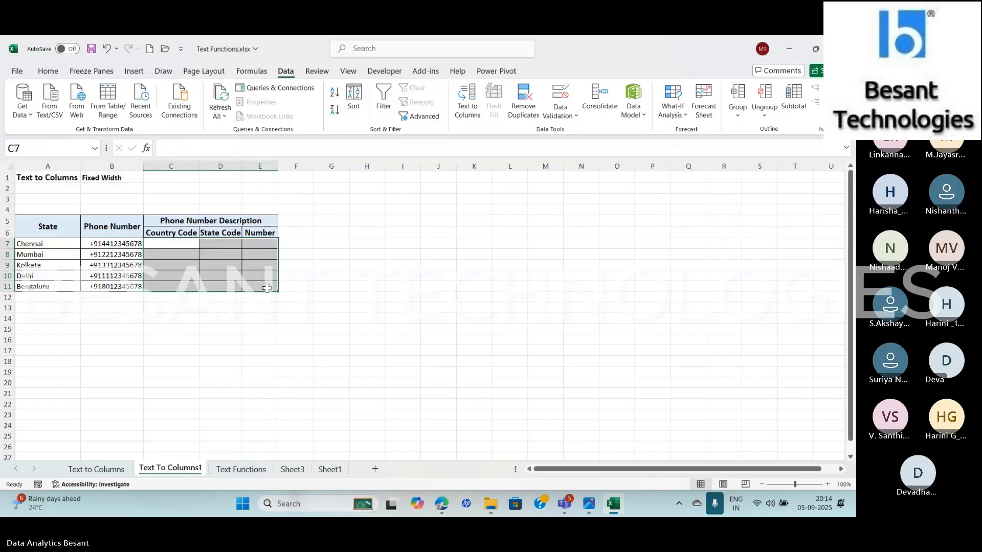
key("ctrl+s")
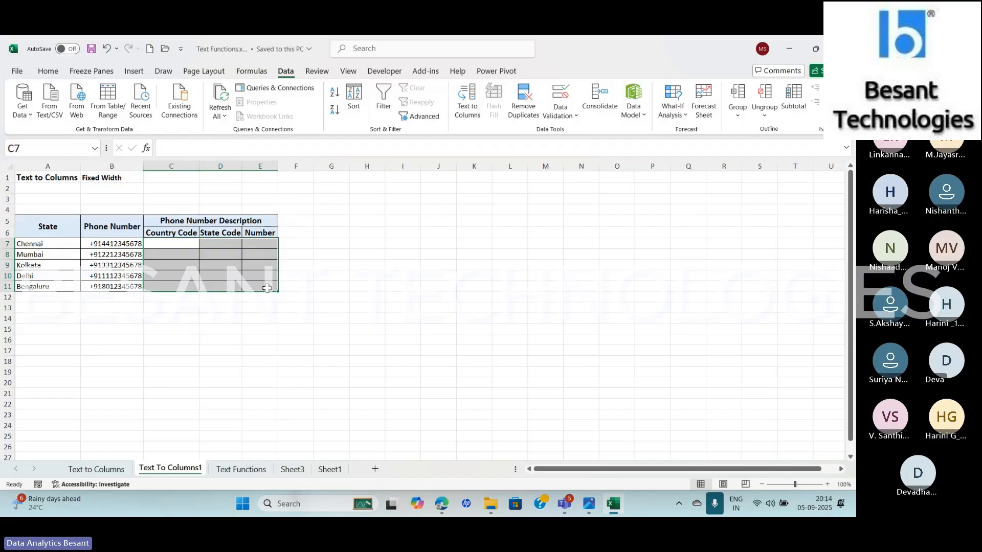
Undo the @ split on the Text to Columns sheet and delete the old split names in C34:D43
left_click(97, 469)
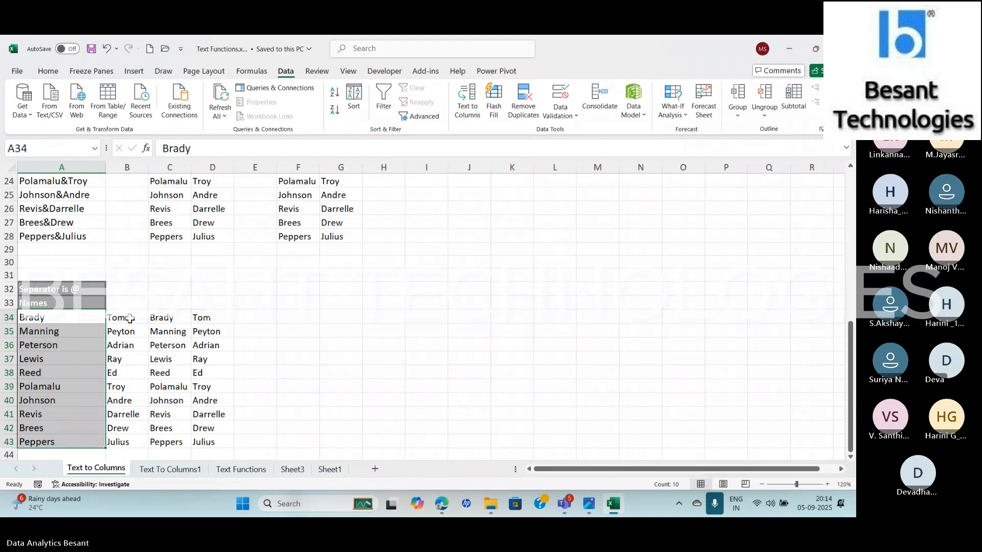
key("ctrl+z")
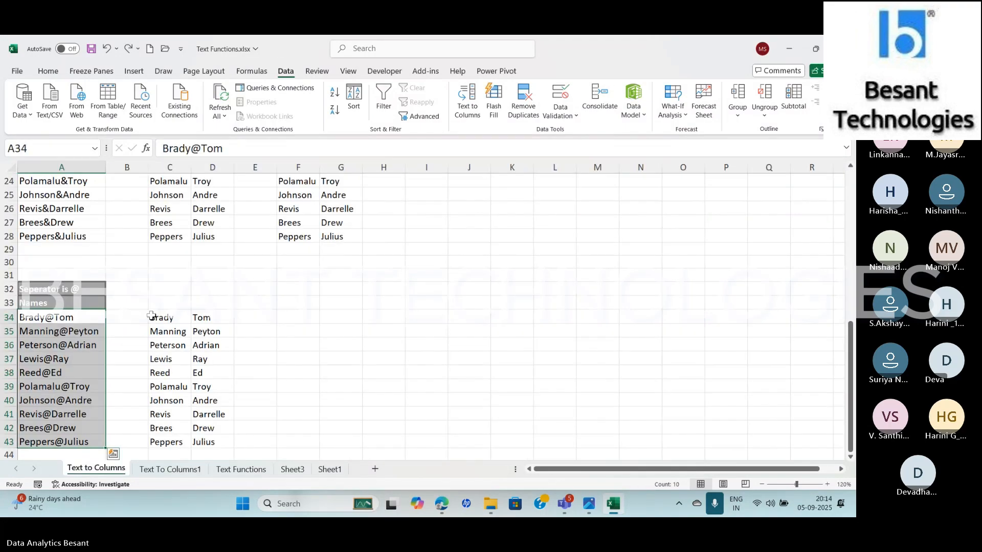
left_click_drag(154, 318, 227, 438)
key("Delete")
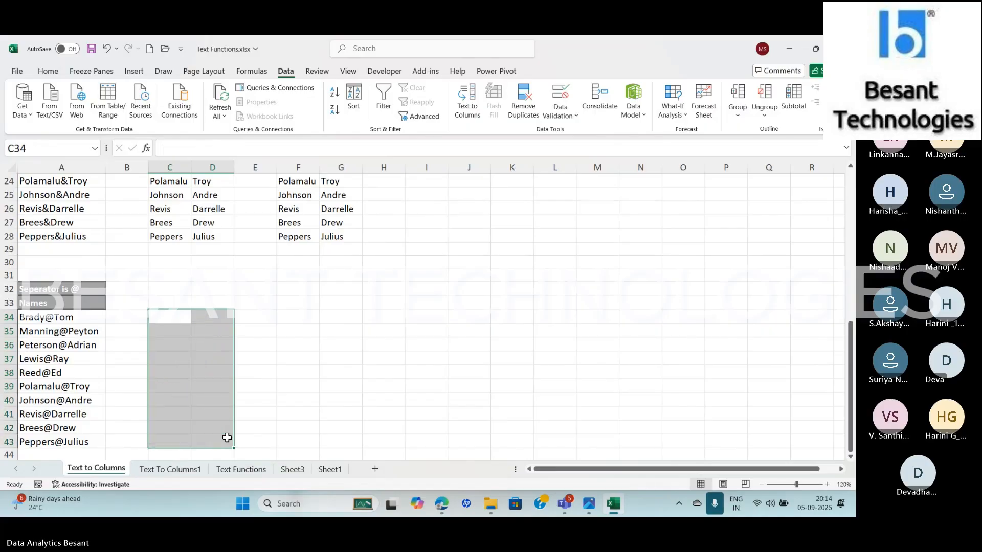
Clear all remaining split results in C5:G45 on the Text to Columns sheet
key("Up")
key("Up")
key("Up")
key("Up")
key("Up")
key("Up")
key("Up")
key("Up")
key("Up")
key("Up")
key("Up")
key("Up")
key("Up")
key("Up")
key("Up")
key("Up")
key("Up")
key("Up")
key("Up")
key("Up")
key("Up")
key("Up")
key("Up")
key("Up")
key("Up")
key("Up")
key("Up")
key("Up")
key("Up")
key("Up")
key("Up")
key("Up")
key("Up")
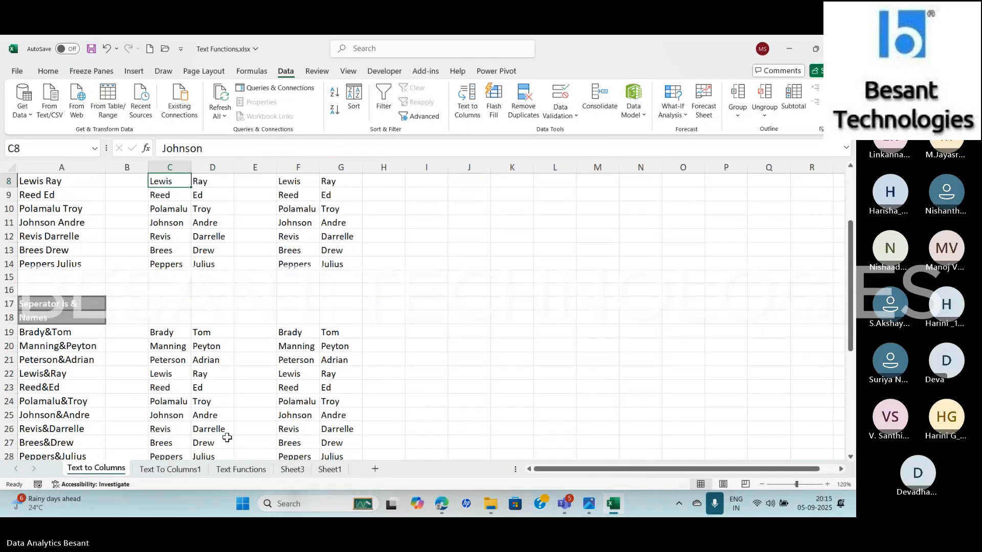
key("Down")
key("Down")
key("Down")
key("Down")
key("shift+Right")
key("shift+Right")
key("shift+Right")
key("shift+Right")
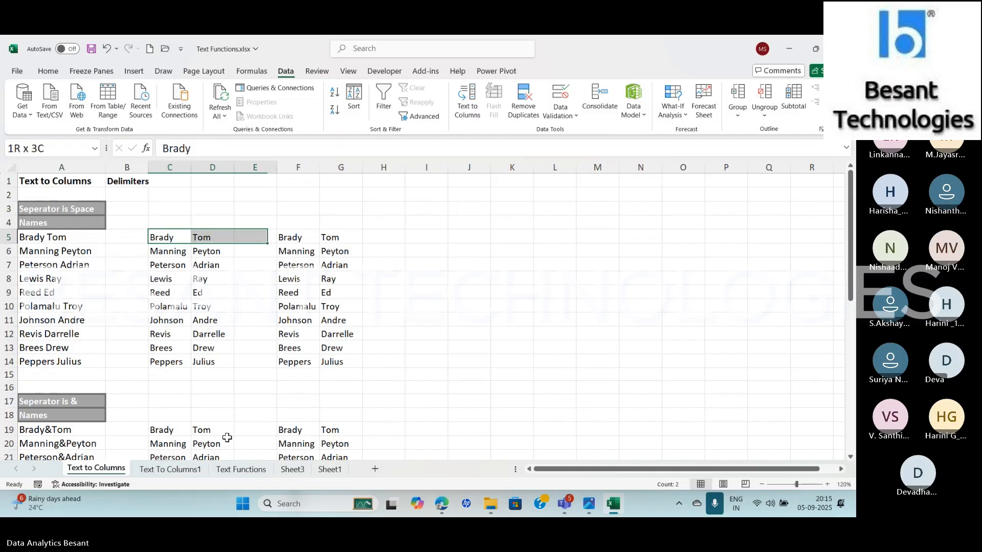
key("ctrl+q")
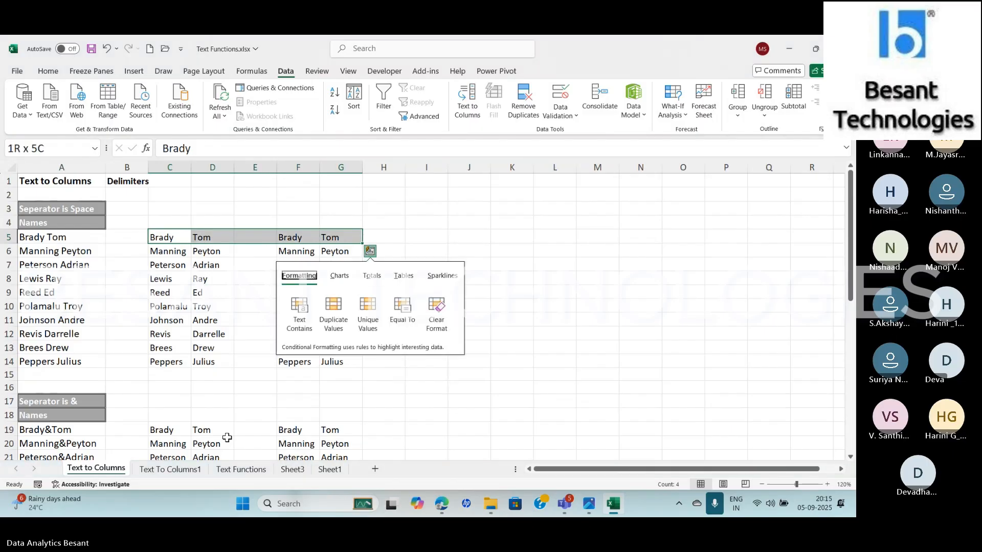
key("Escape")
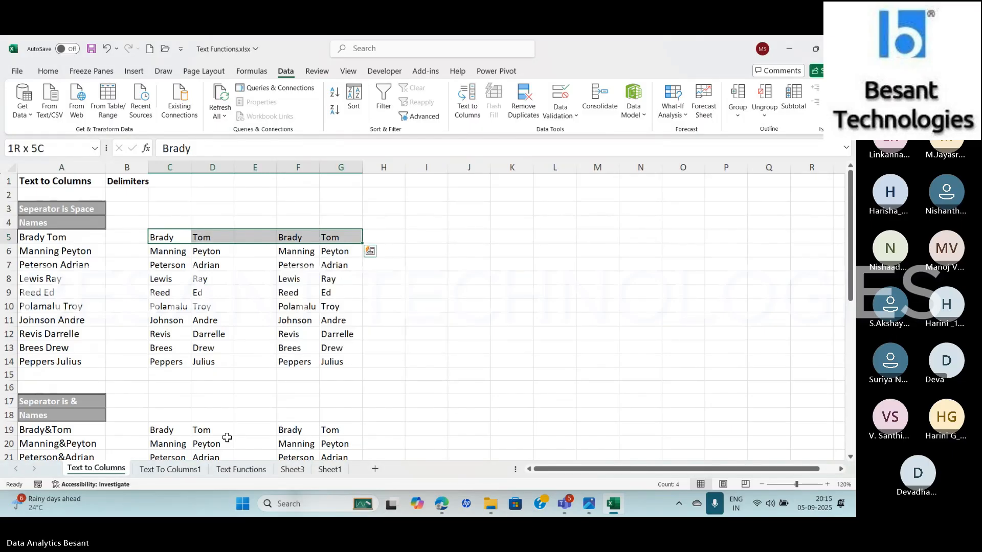
key("shift+Down")
key("shift+Down")
key("shift+Down")
key("shift+Down")
key("shift+Down")
key("shift+Down")
key("shift+Down")
key("shift+Down")
key("shift+Down")
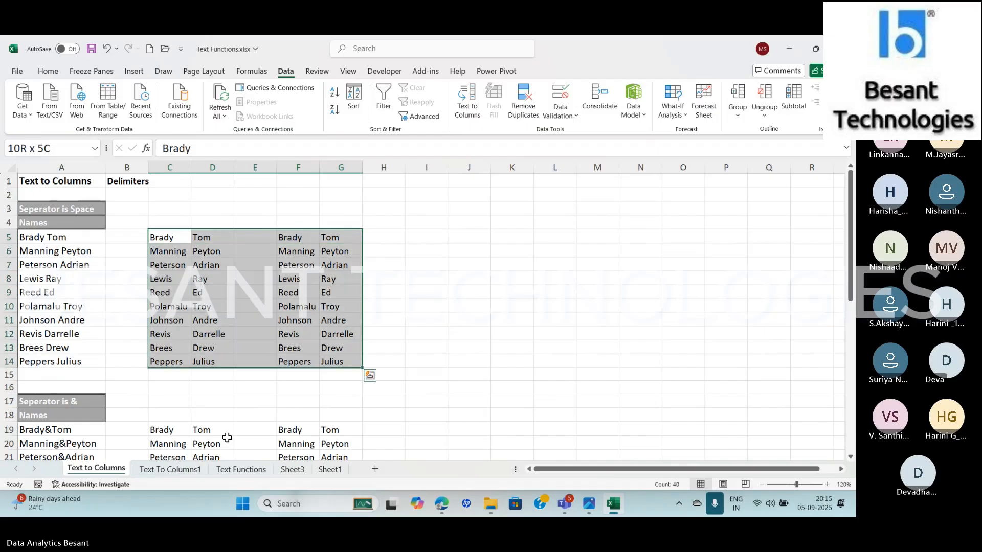
key("shift+Down")
key("shift+Down")
key("shift+Down")
key("shift+Down")
key("shift+Down")
key("shift+Down")
key("shift+Down")
key("shift+Down")
key("shift+Down")
key("shift+Down")
key("shift+Down")
key("shift+Down")
key("shift+Down")
key("shift+Down")
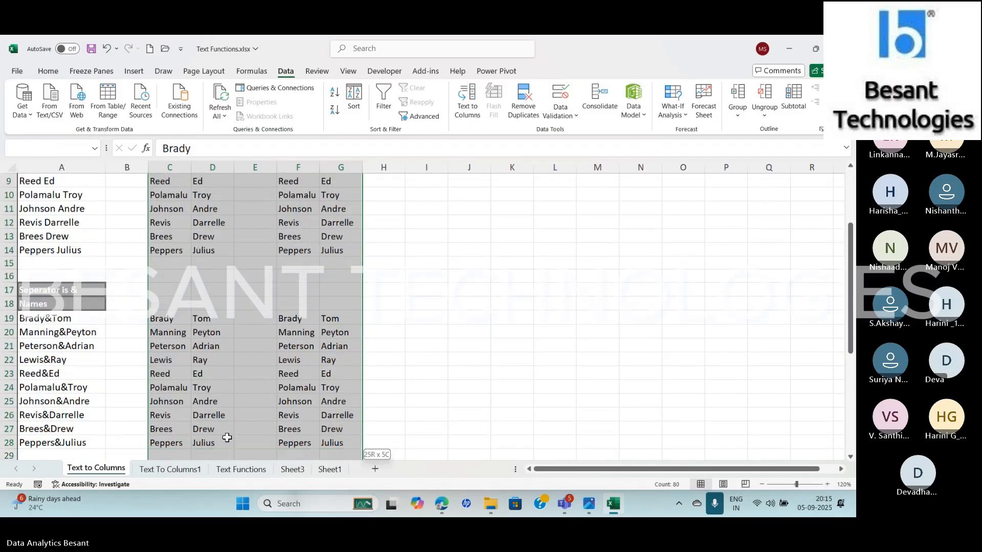
key("shift+Down")
key("shift+Down")
key("shift+Down")
key("shift+Down")
key("shift+Down")
key("shift+Down")
key("shift+Down")
key("shift+Down")
key("shift+Down")
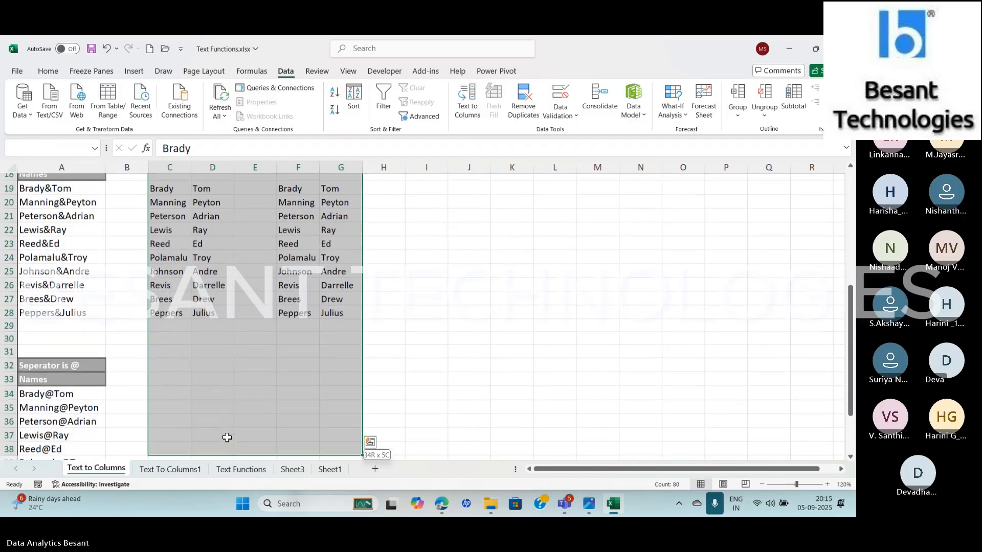
key("shift+Down")
key("shift+Down")
key("shift+Down")
key("shift+Down")
key("shift+Down")
key("shift+Down")
key("shift+Down")
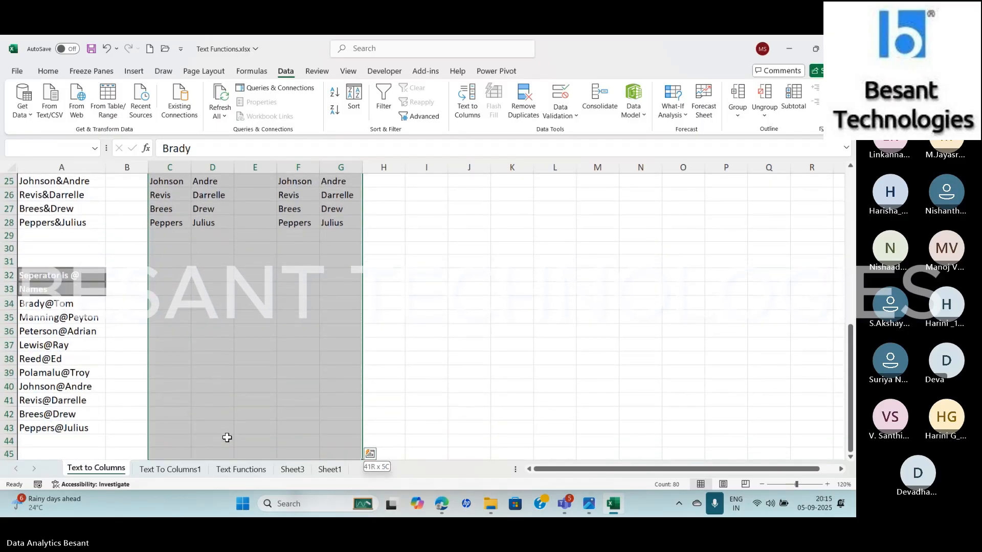
key("Delete")
scroll(227, 438, "up", 8)
key("Up")
key("Up")
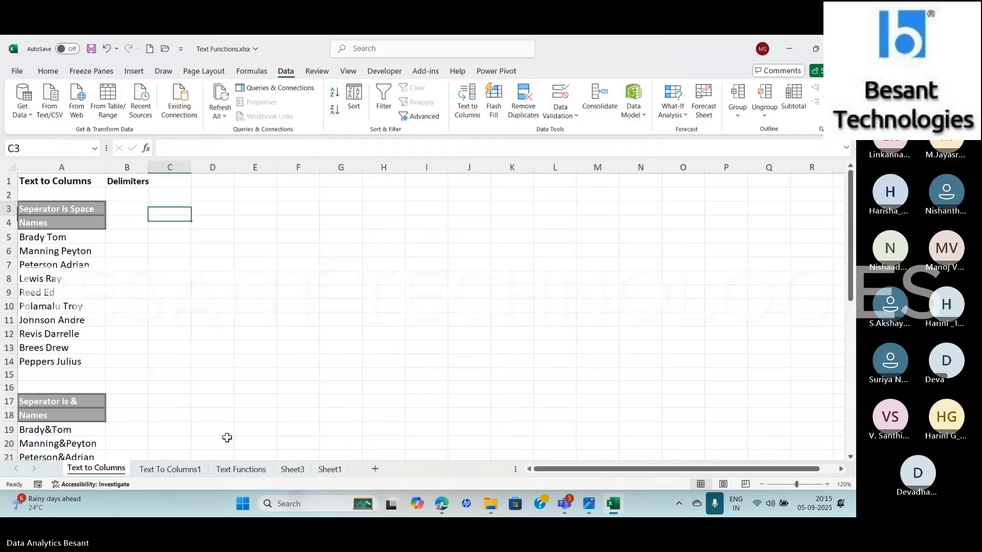
key("Up")
Delete the Phone Number Description values in C7:E11 on the Text To Columns1 sheet
left_click(165, 469)
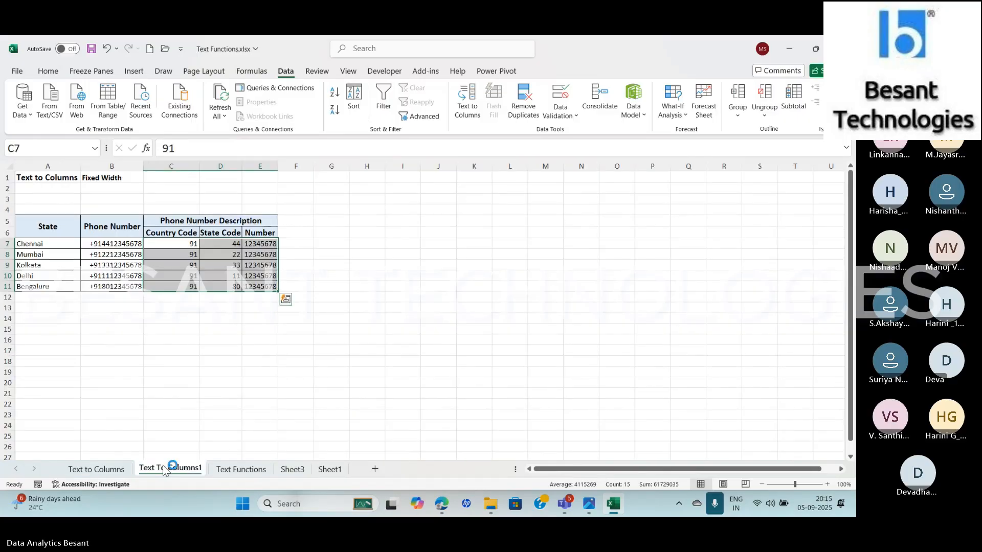
key("Delete")
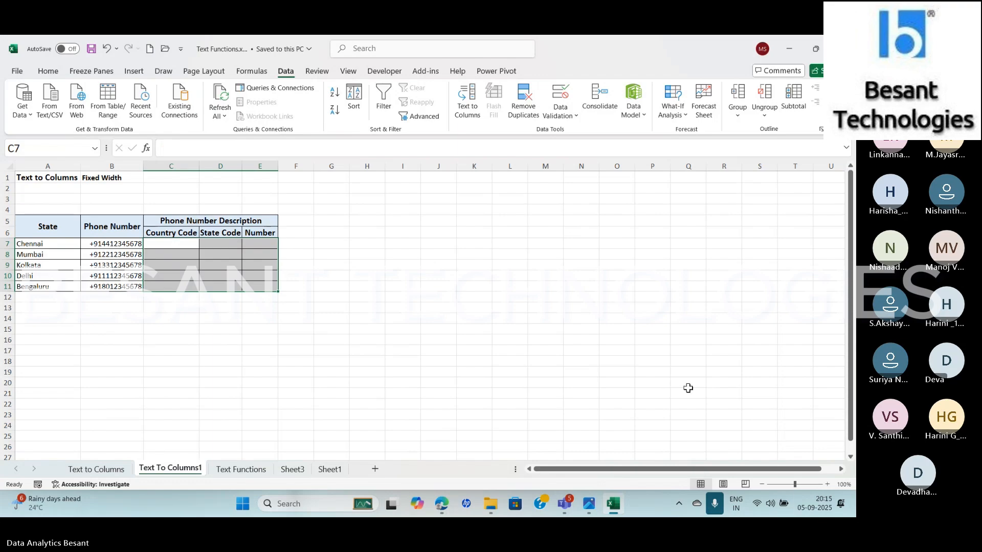
left_click(827, 484)
left_click(827, 485)
left_click(827, 485)
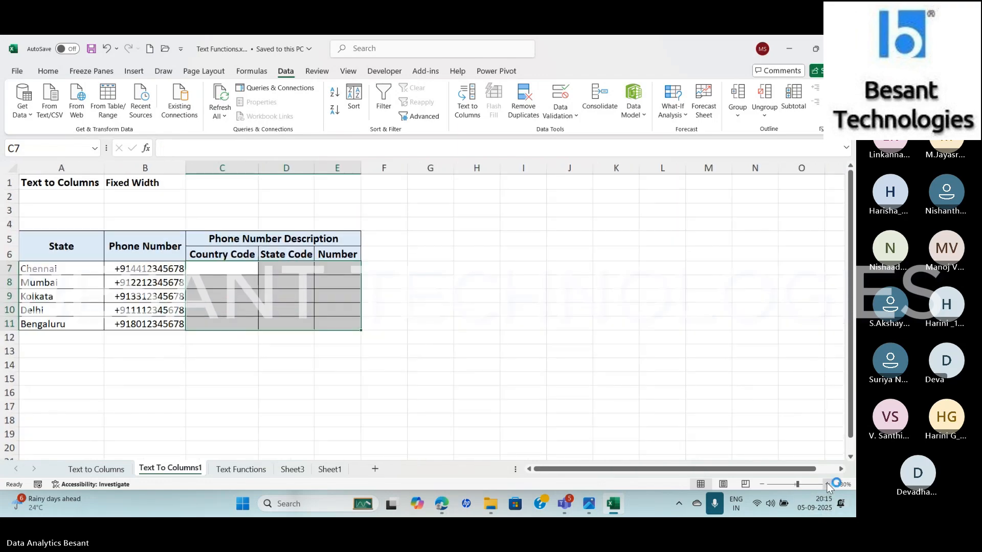
left_click(827, 485)
Start a Fixed width Text to Columns conversion on the phone numbers in B7:B11
left_click(169, 282)
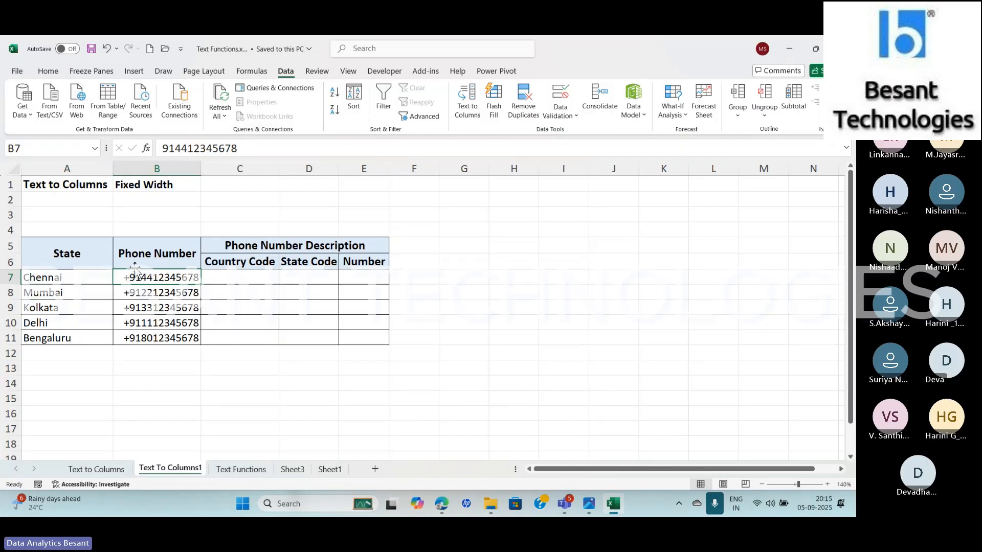
left_click_drag(164, 282, 161, 343)
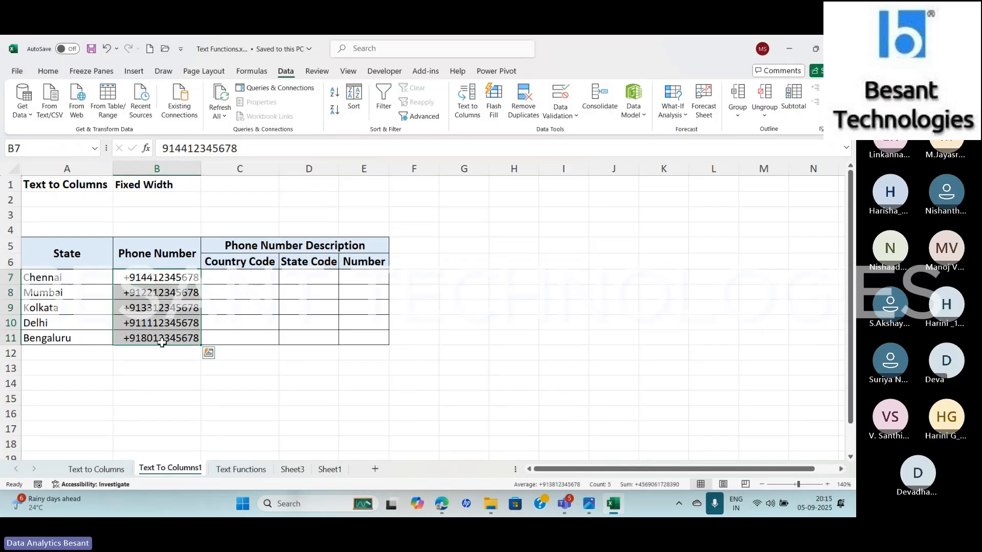
left_click(468, 108)
left_click(414, 210)
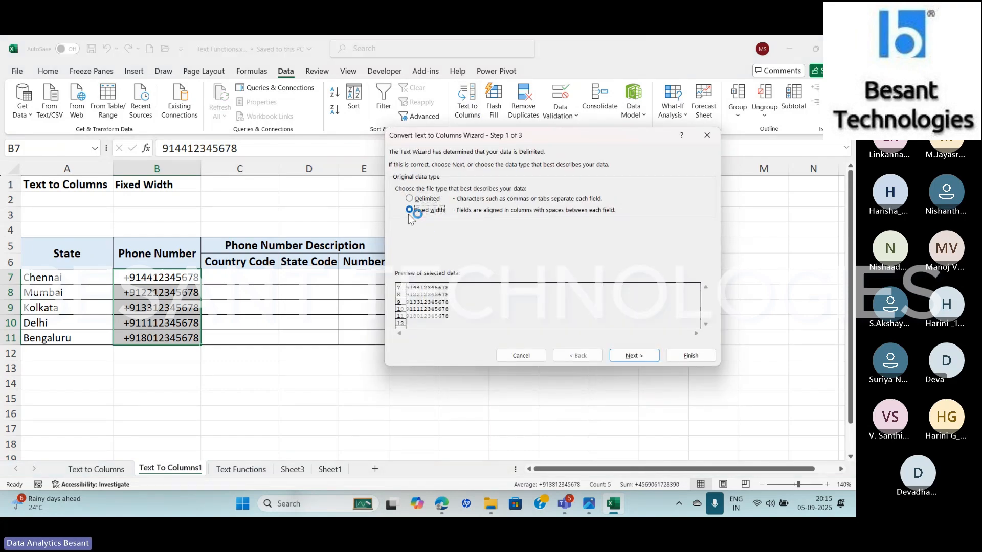
left_click(636, 354)
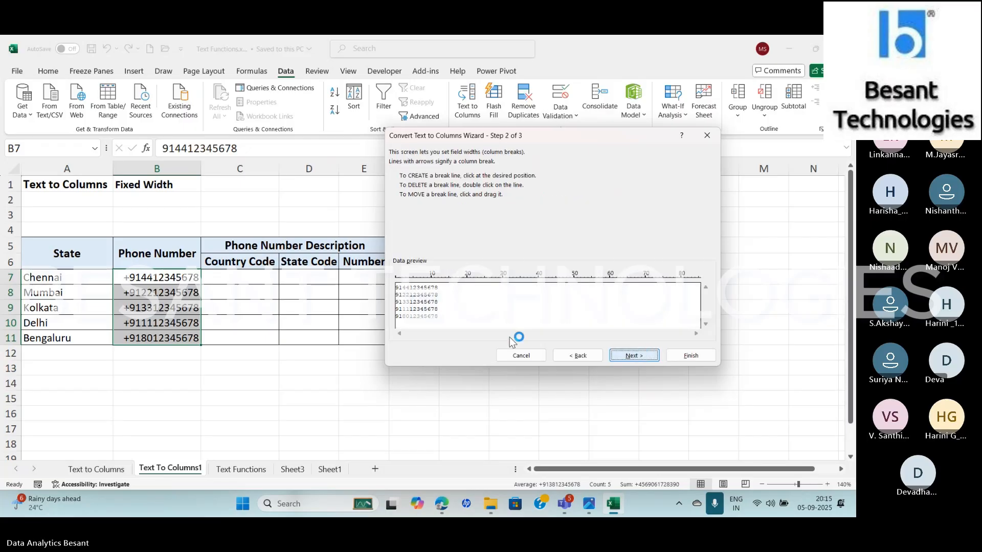
Place column breaks after the second and fourth digits of the phone numbers and continue to the column format settings
left_click(418, 313)
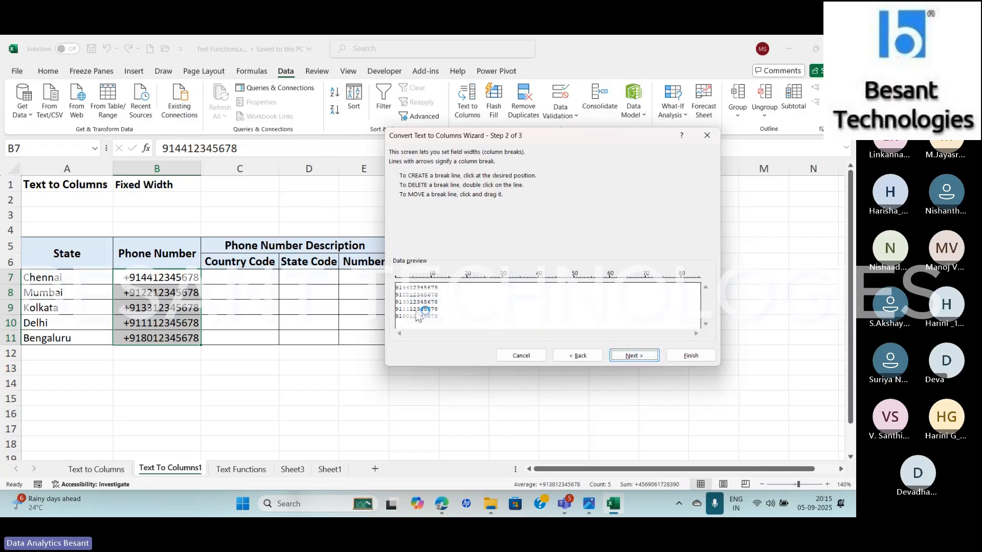
left_click(456, 314)
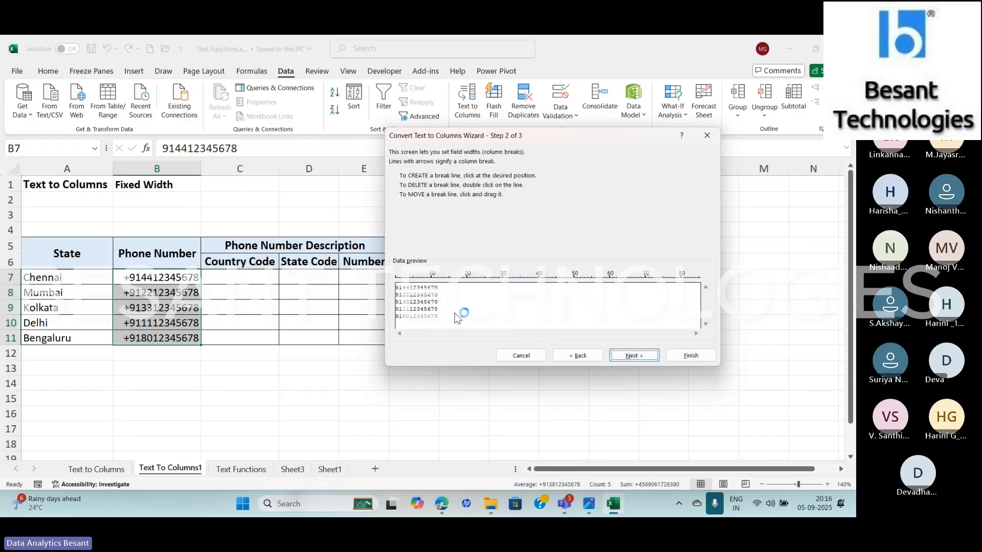
left_click(402, 321)
left_click(409, 321)
left_click(631, 355)
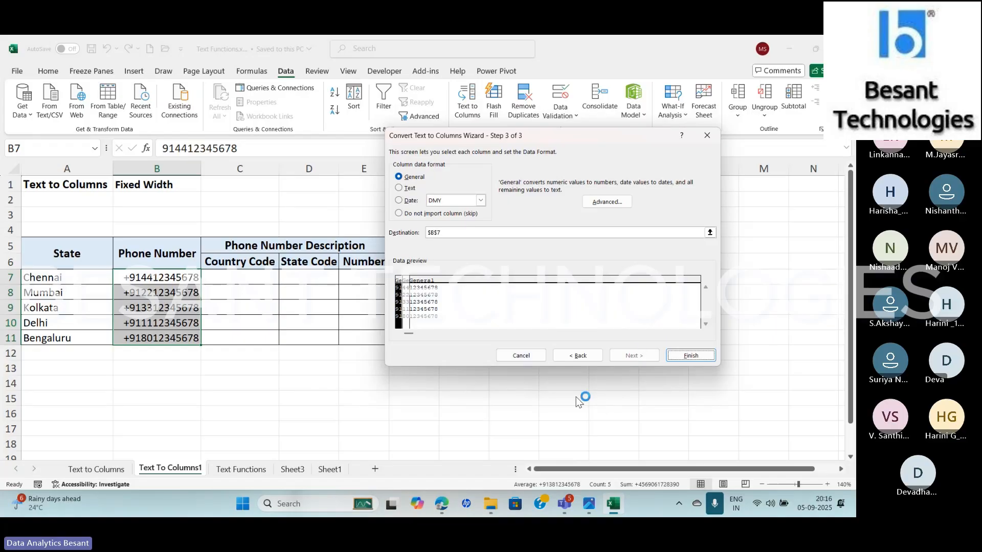
Set the split destination to C7 and finish the Text to Columns conversion, replacing the existing data
left_click(584, 356)
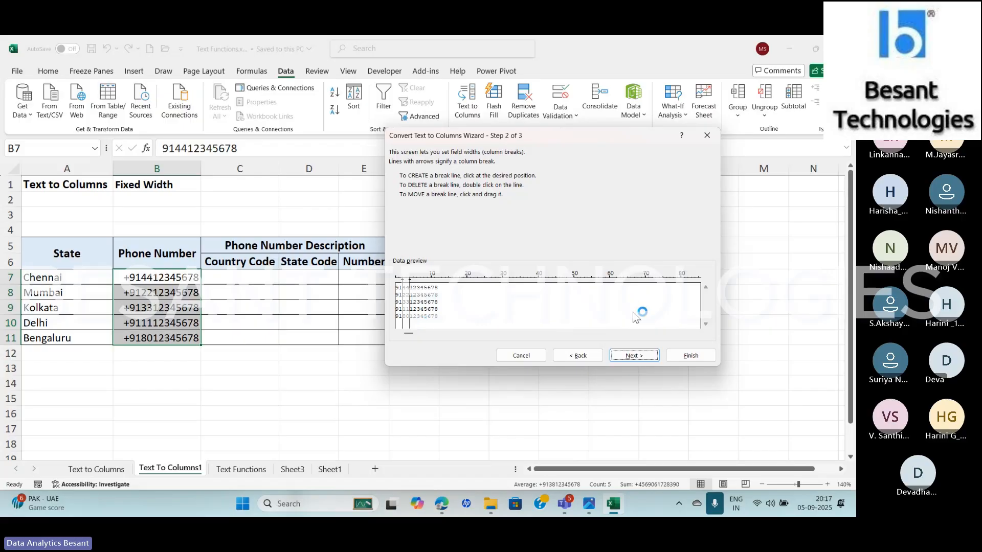
left_click(640, 360)
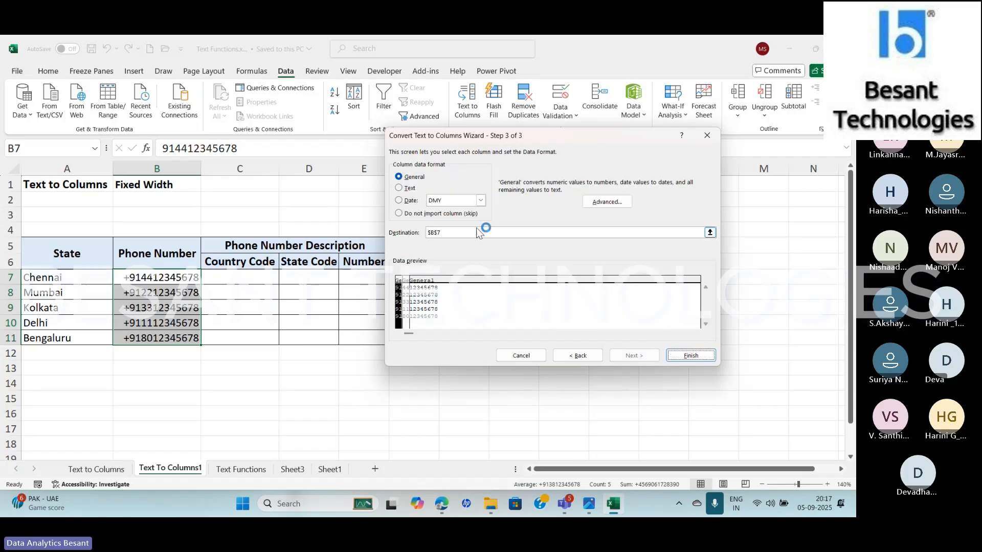
left_click(458, 234)
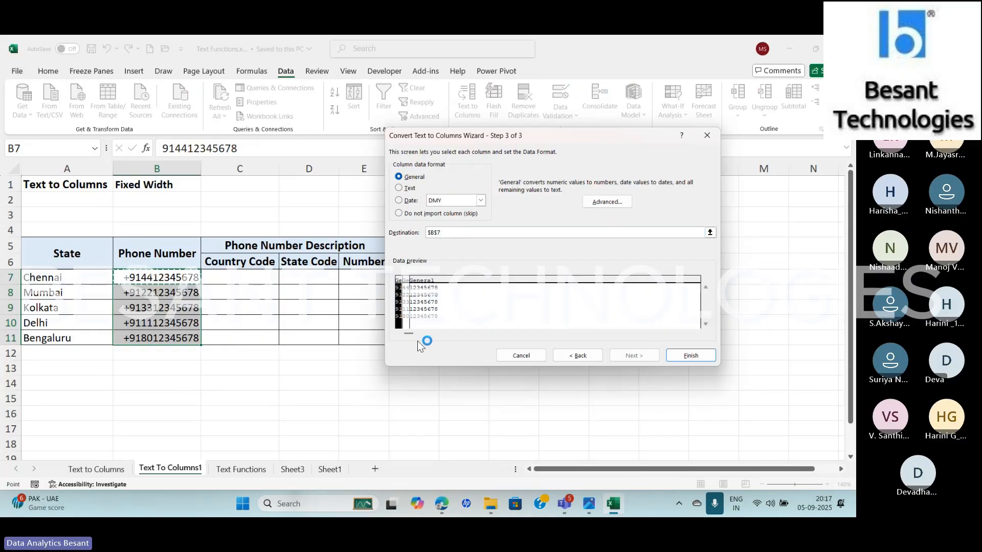
key("BackSpace")
key("BackSpace")
key("BackSpace")
key("BackSpace")
left_click(254, 275)
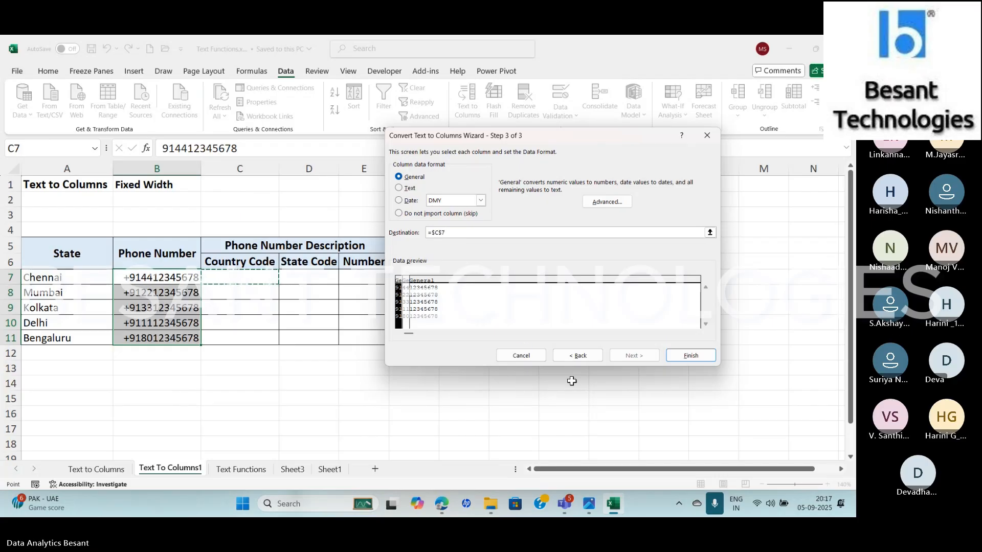
left_click(691, 356)
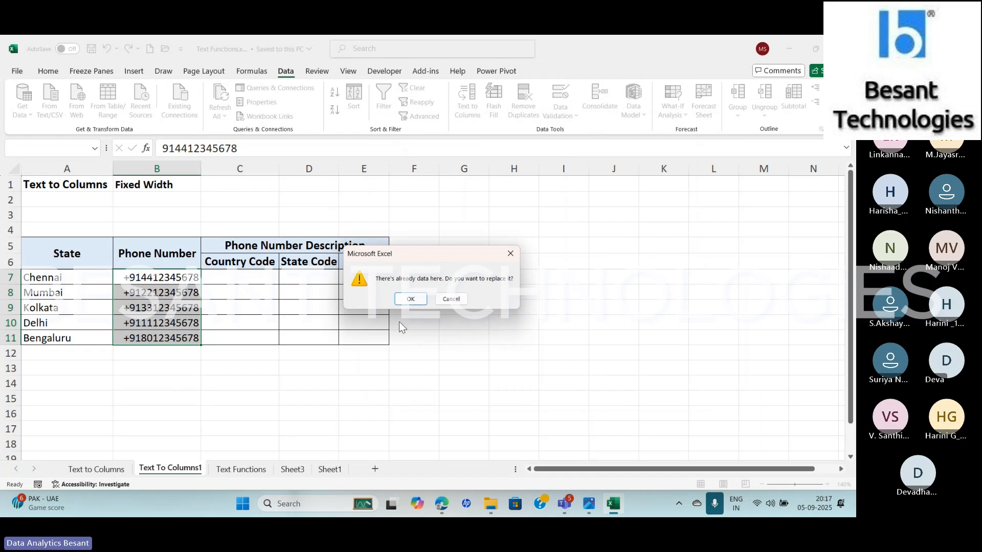
left_click(413, 300)
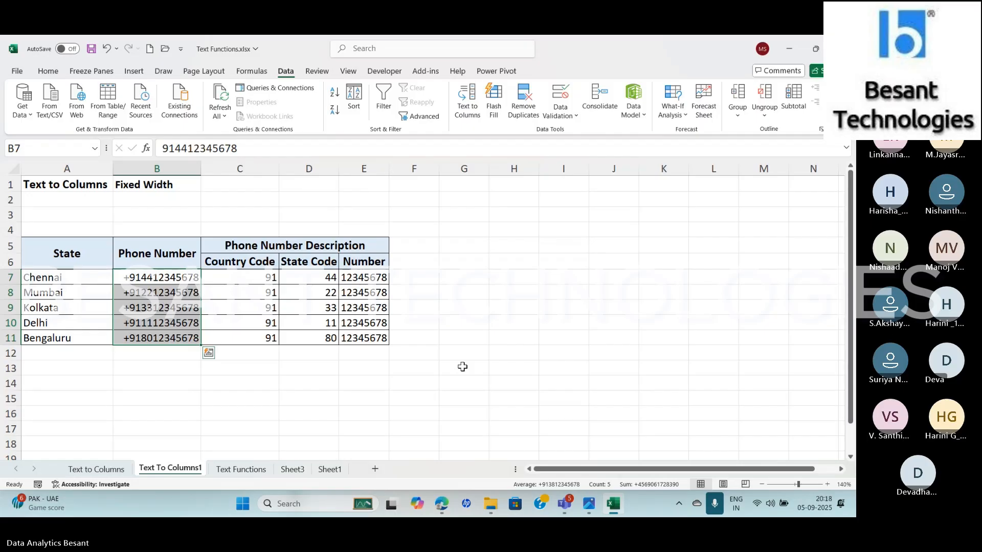
key("alt+Tab")
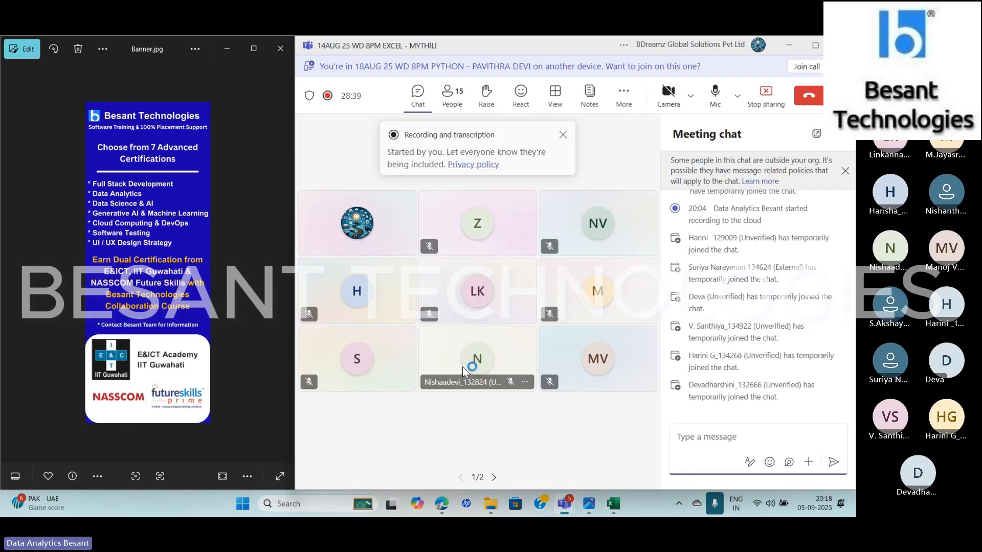
key("alt+Tab")
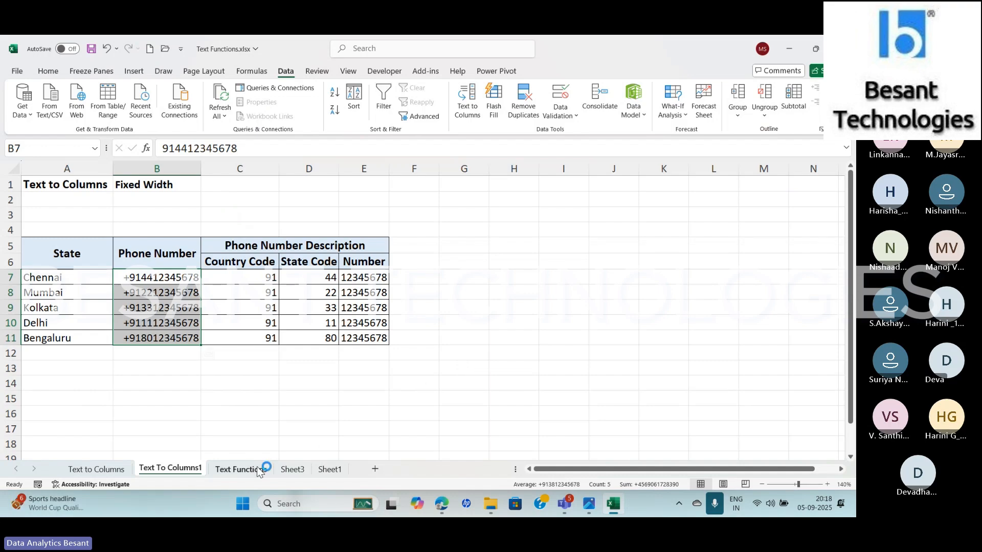
Open the Text Functions sheet and examine the function list in A2:A5 and the names table with its TRIM column
left_click(242, 470)
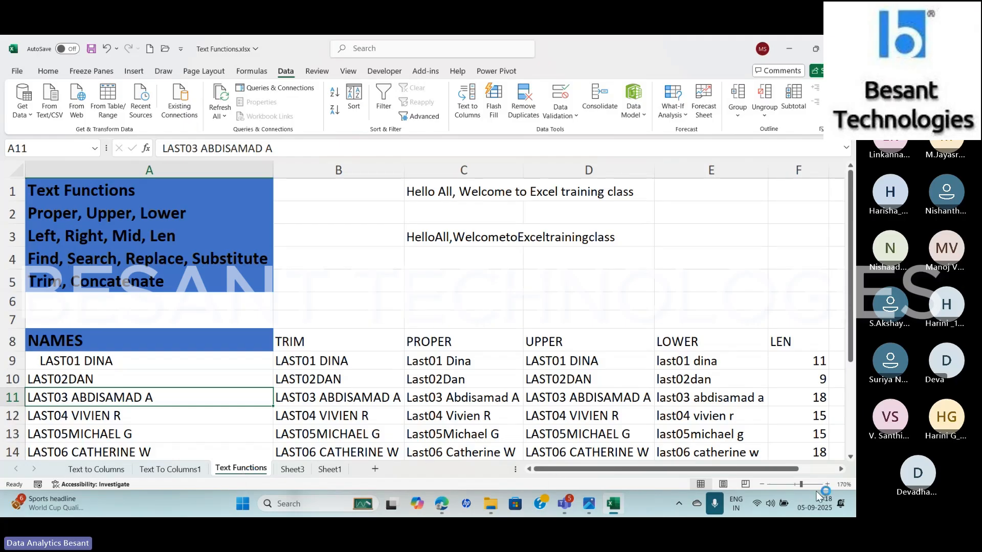
left_click(761, 484)
left_click(761, 484)
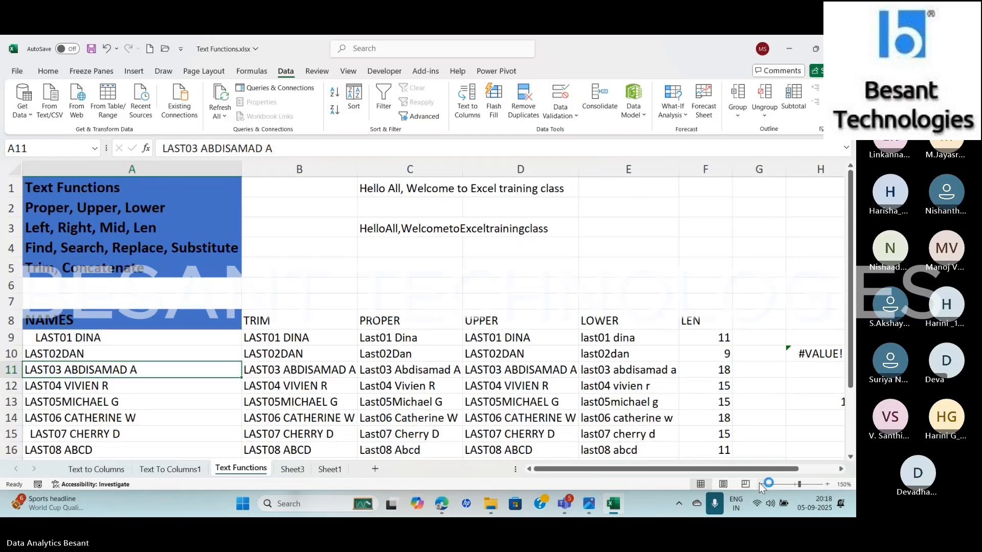
left_click_drag(852, 303, 855, 365)
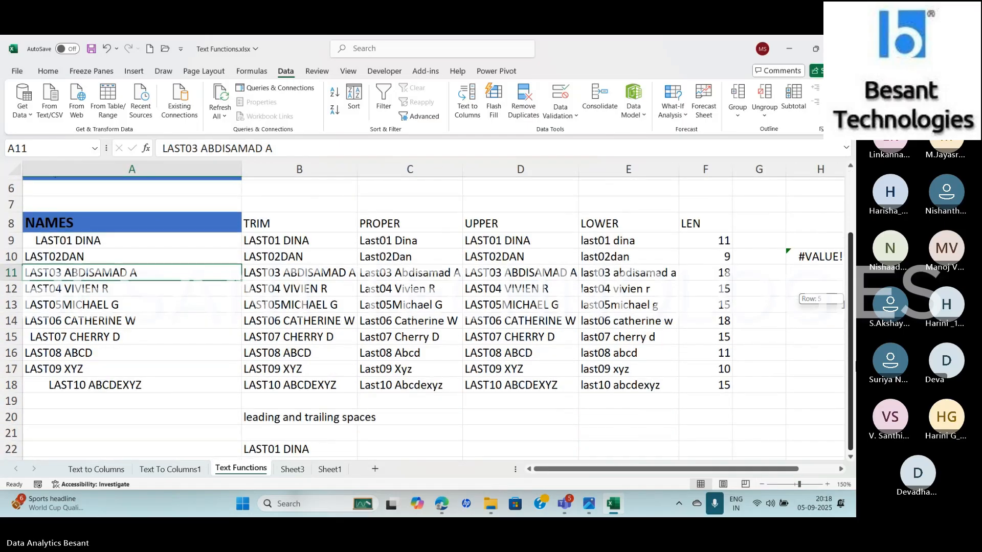
left_click_drag(844, 304, 844, 294)
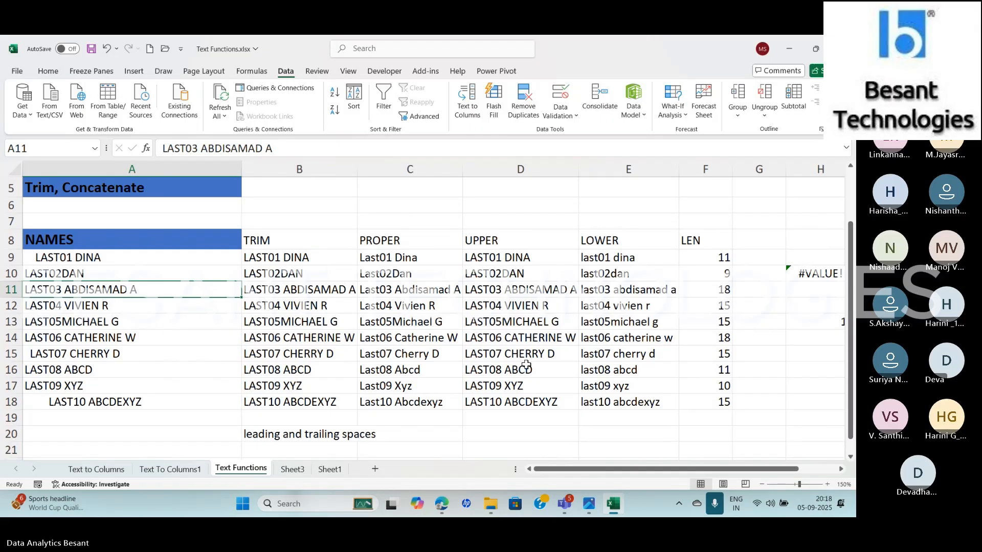
left_click(126, 262)
left_click_drag(852, 290, 852, 238)
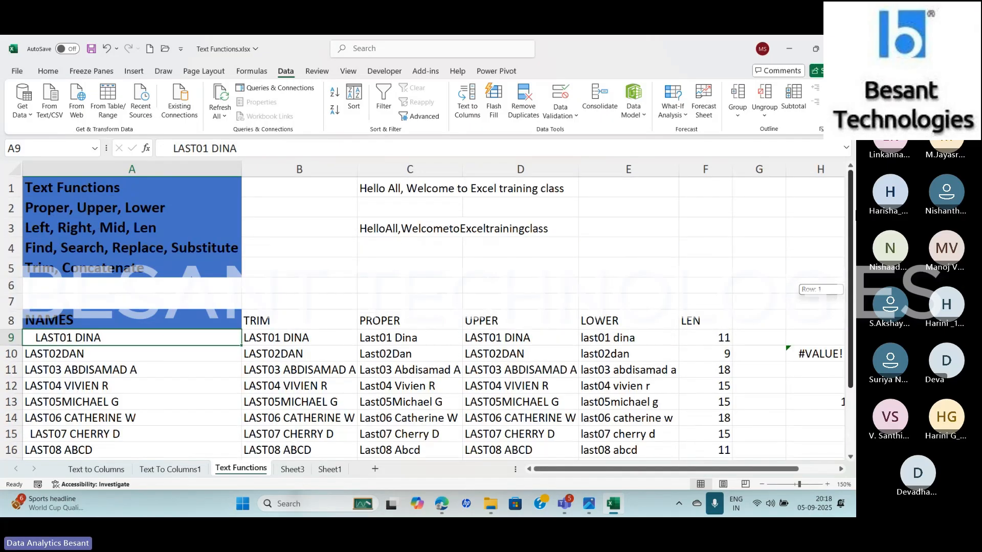
left_click_drag(101, 210, 101, 263)
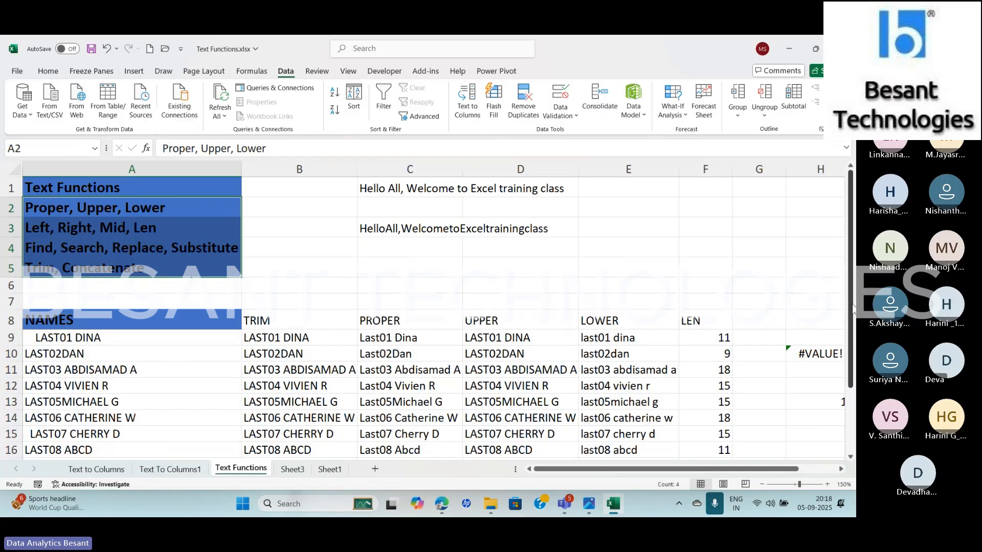
scroll(528, 316, "down", 2)
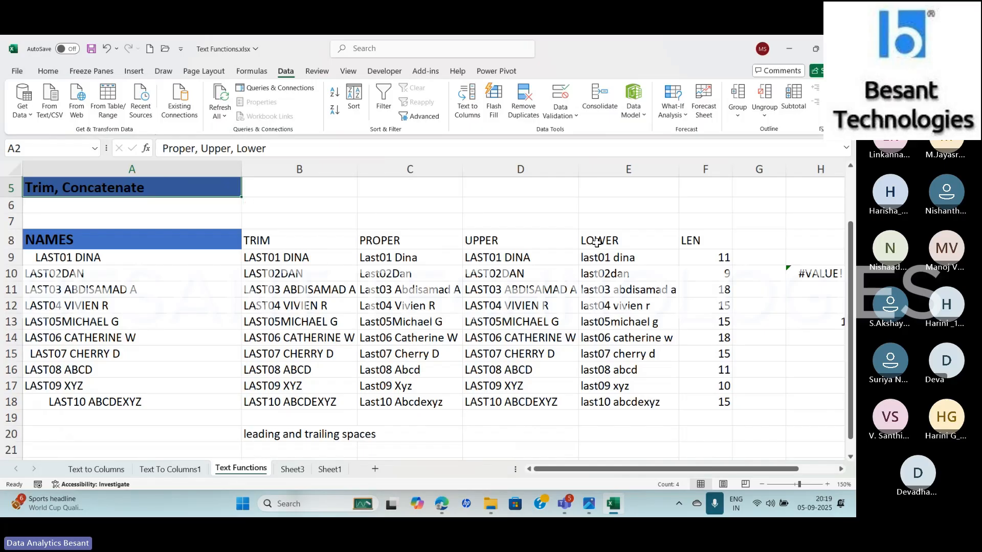
left_click(287, 236)
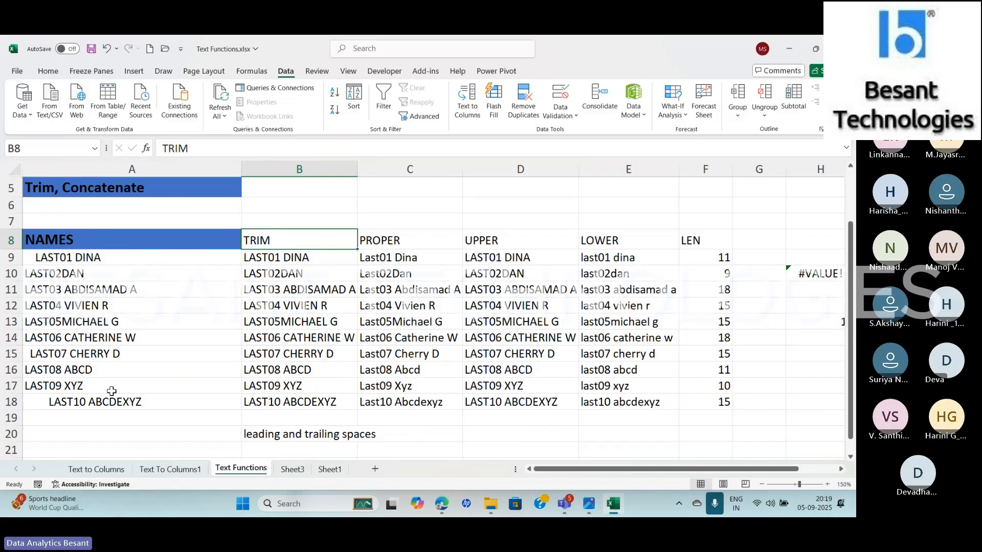
Inspect the leading spaces before the names in A9 and A18
left_click(111, 257)
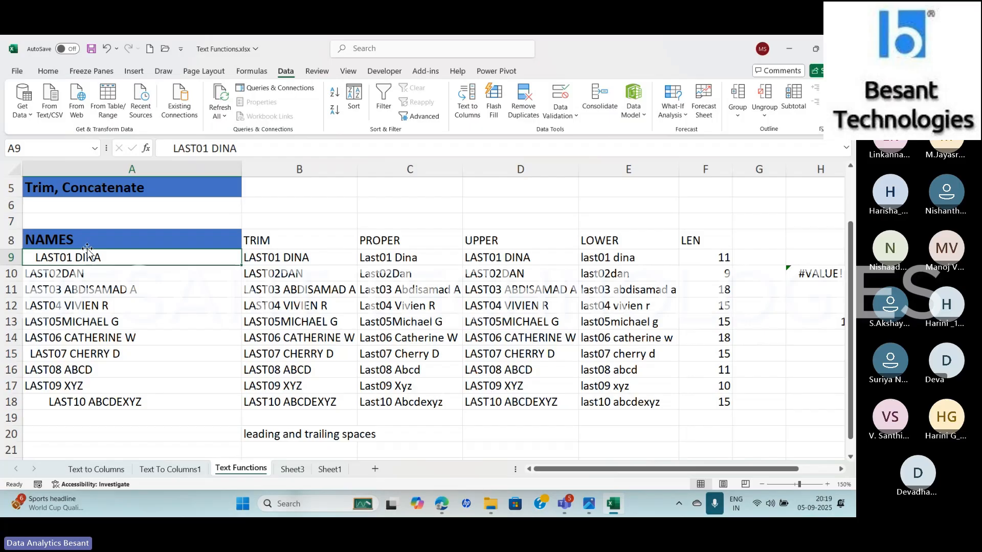
left_click(170, 148)
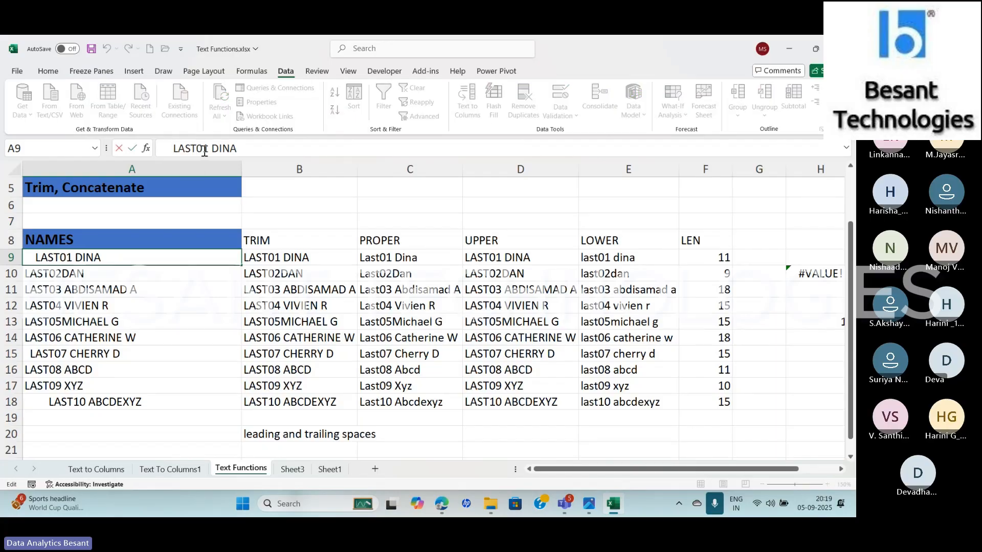
key("shift+Left")
key("shift+Left")
key("shift+Left")
key("shift+Left")
left_click(86, 402)
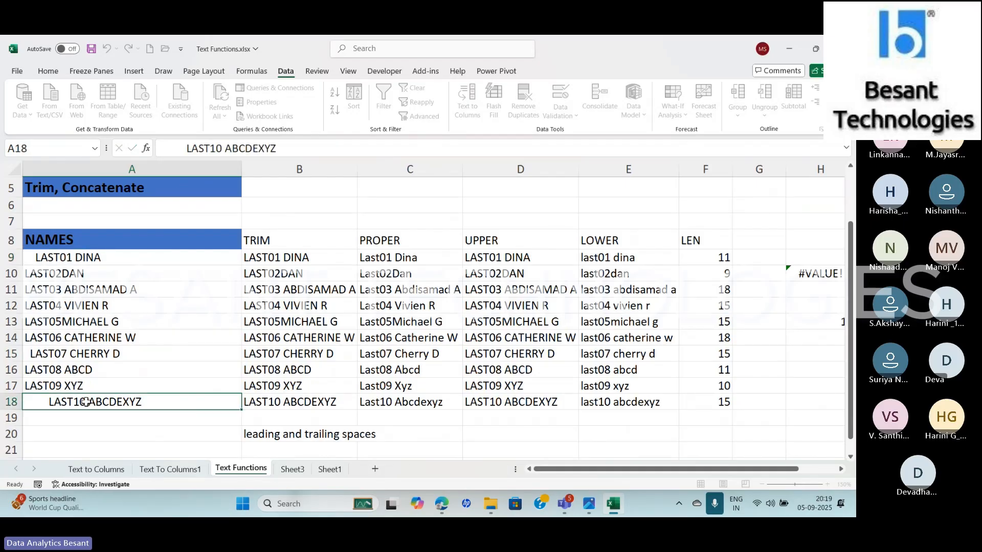
double_click(86, 402)
key("shift+Home")
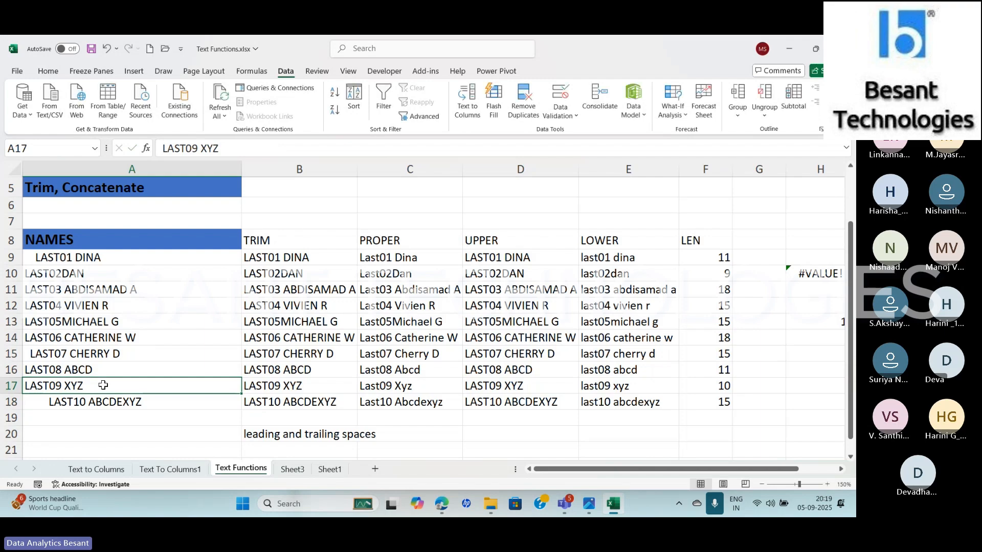
Highlight the trailing spaces after the name in A17 to examine them
left_click(273, 149)
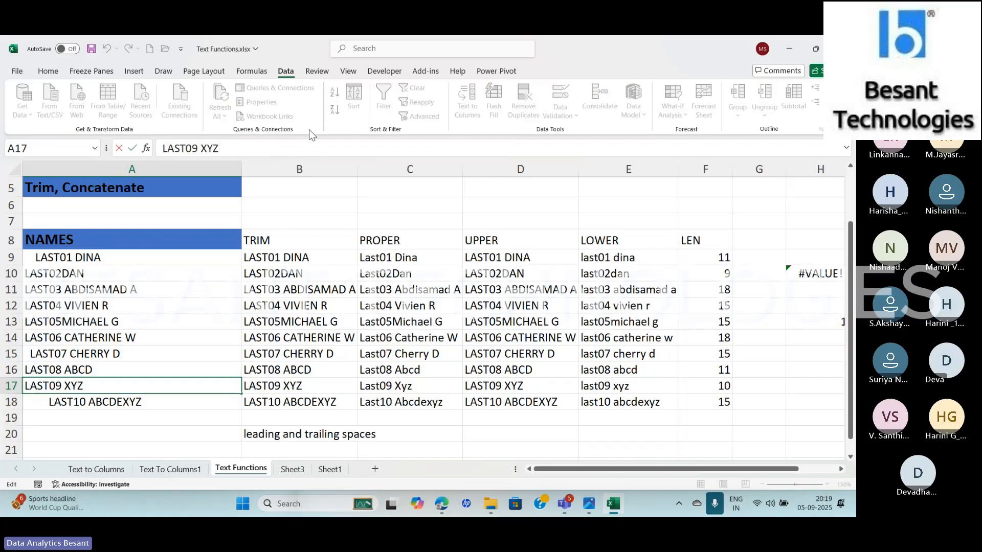
key("shift+Left")
key("shift+Left")
key("shift+Left")
key("shift+Left")
key("shift+Left")
key("shift+Left")
key("shift+Left")
key("shift+Left")
key("shift+Left")
key("shift+Left")
key("shift+Left")
key("shift+Left")
key("shift+Left")
key("shift+Left")
key("shift+Left")
key("shift+Left")
key("shift+Left")
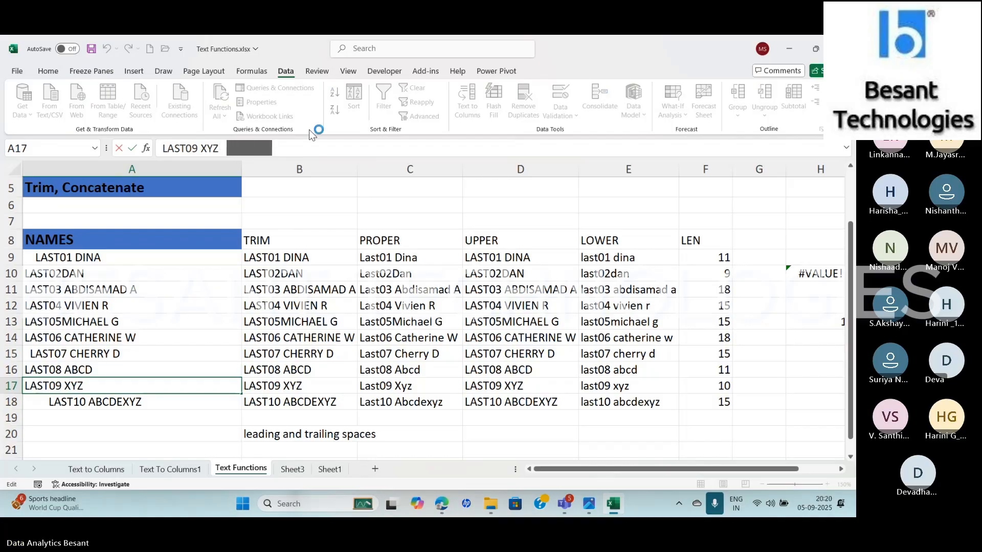
key("shift+Left")
key("shift+Left")
key("shift+Left")
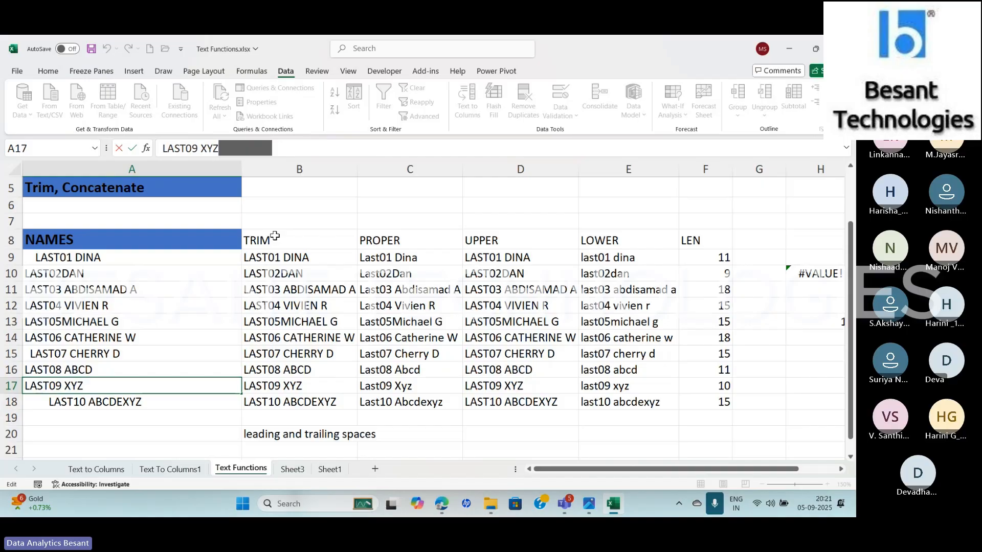
Delete the existing TRIM, PROPER, UPPER, LOWER and LEN results in B9:F18
left_click(275, 257)
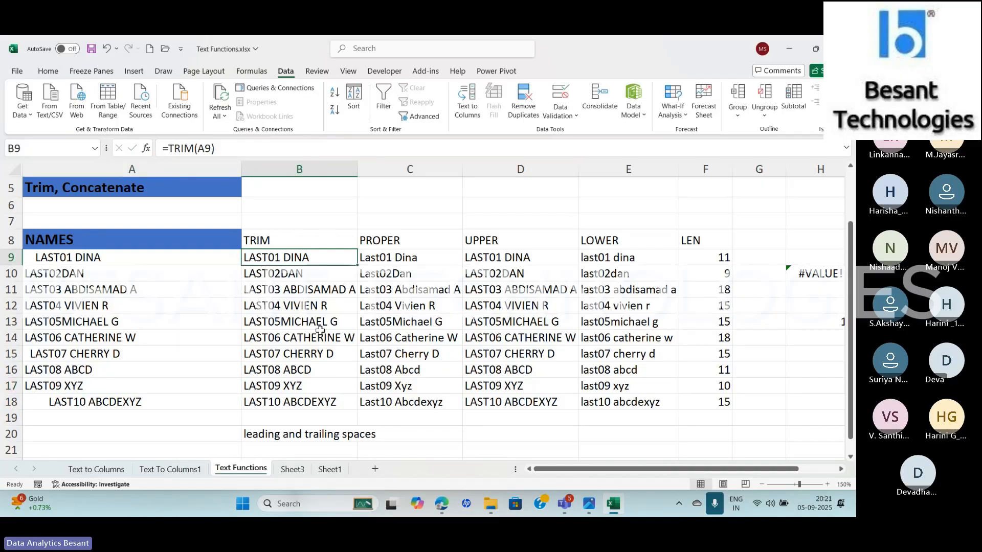
key("shift+Down")
key("shift+Down")
key("shift+Down")
key("shift+Down")
key("shift+Down")
key("shift+Down")
key("shift+Down")
key("shift+Down")
key("shift+Down")
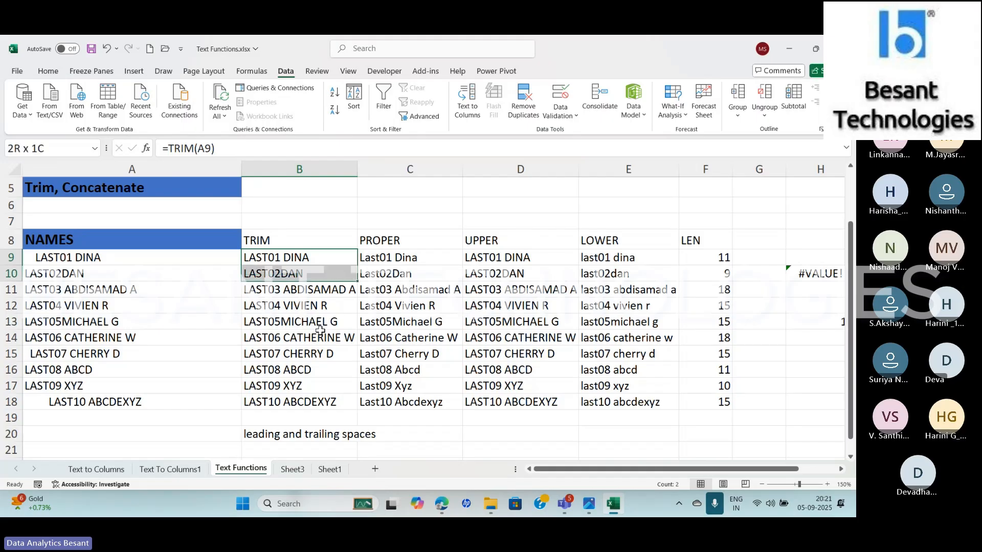
key("shift+Right")
key("shift+Right")
key("shift+Right")
key("shift+Right")
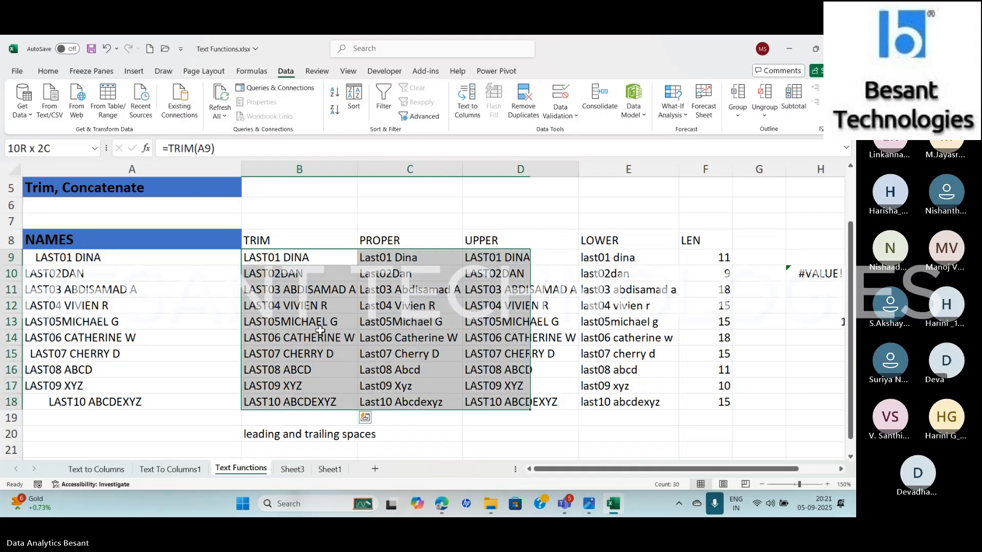
key("Delete")
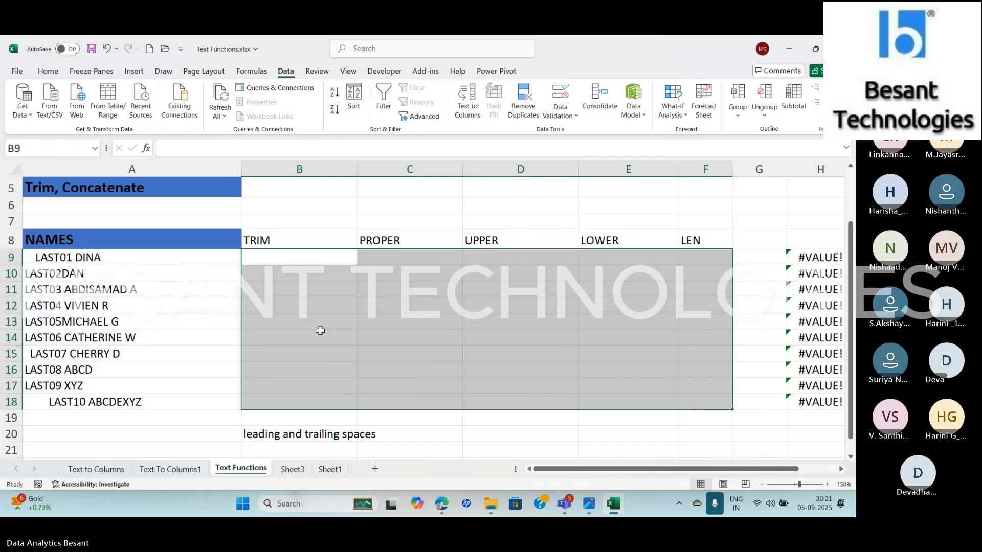
Delete the FIND formulas in H9:H18
key("Right")
key("Right")
key("Right")
key("Right")
key("Right")
key("Right")
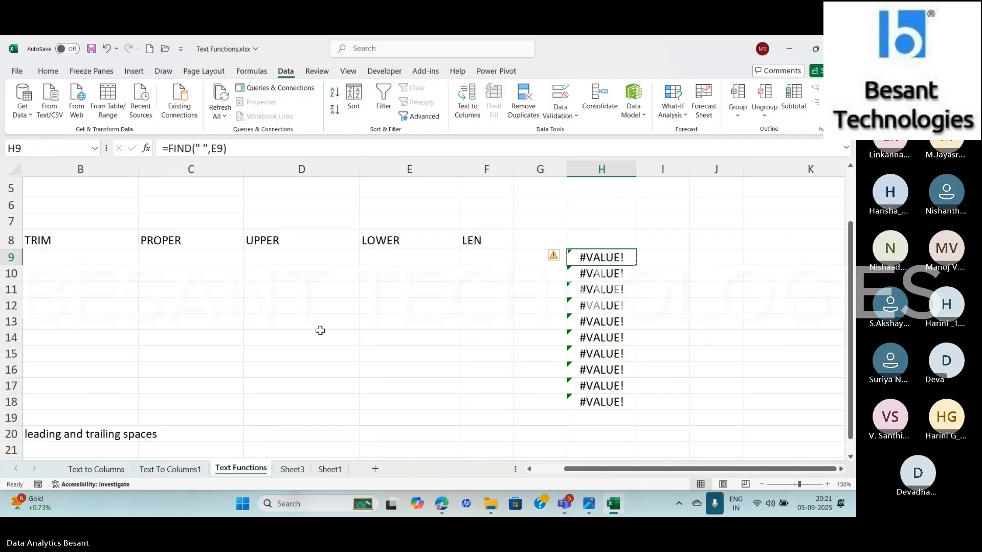
key("shift+Down")
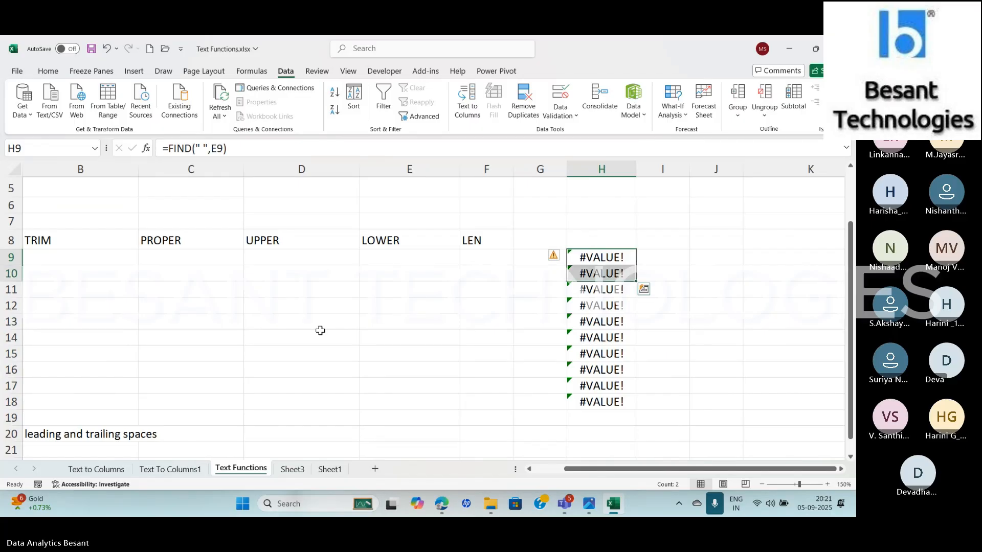
key("ctrl+shift+Down")
key("Delete")
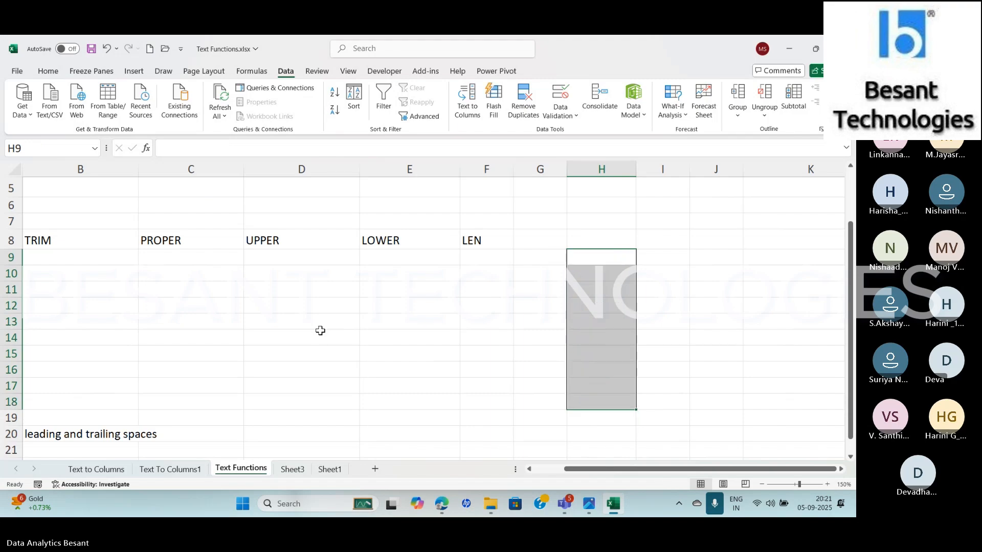
Enter =TRIM(A9) in B9 using the function arguments dialog and fill the formula down to B18
key("Left")
key("Left")
key("Left")
key("Left")
key("Left")
key("Left")
key("Left")
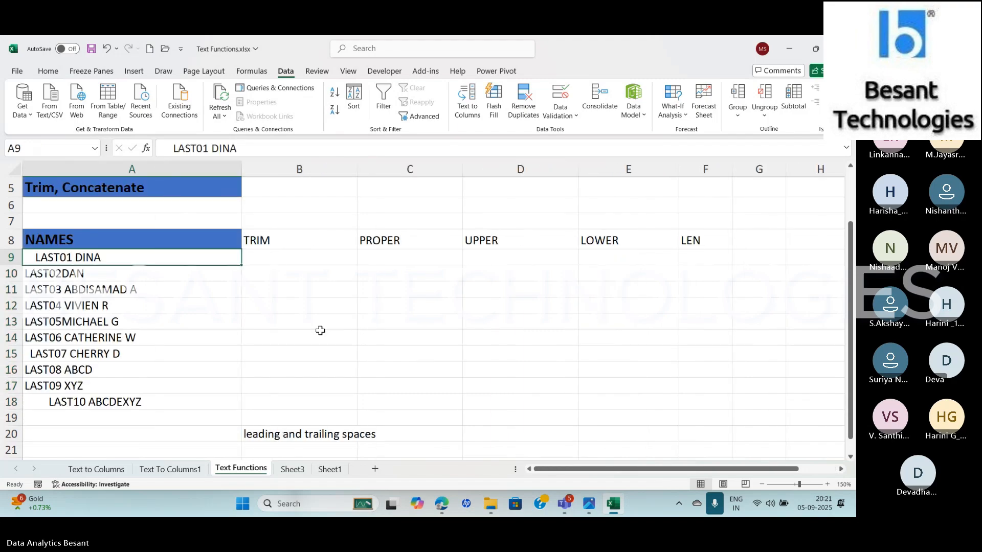
key("Right")
key("Right")
key("Left")
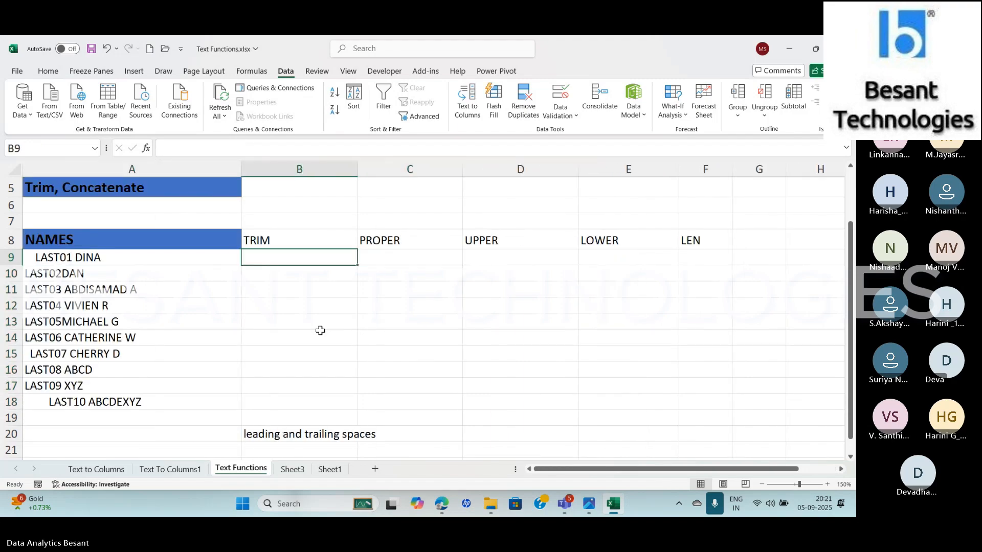
type("=")
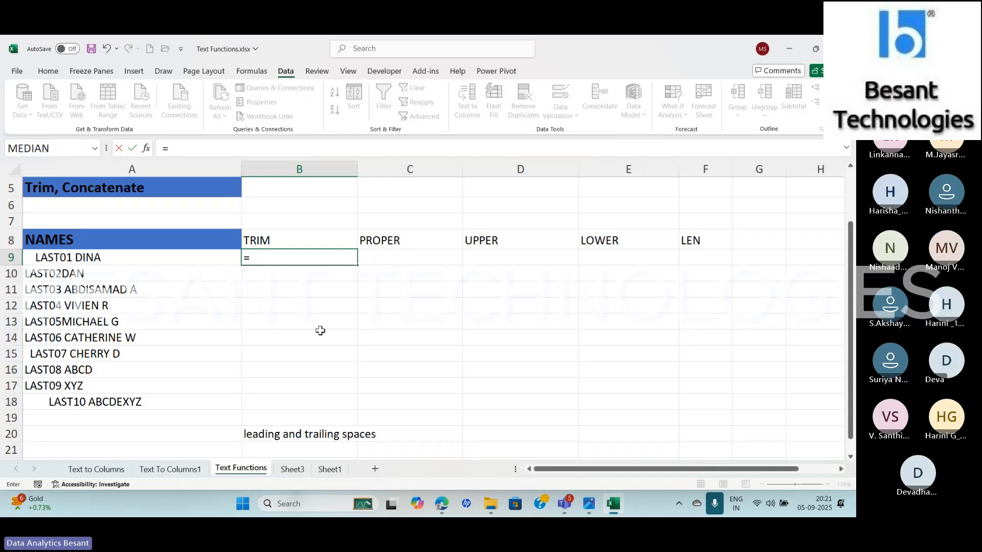
type("tri")
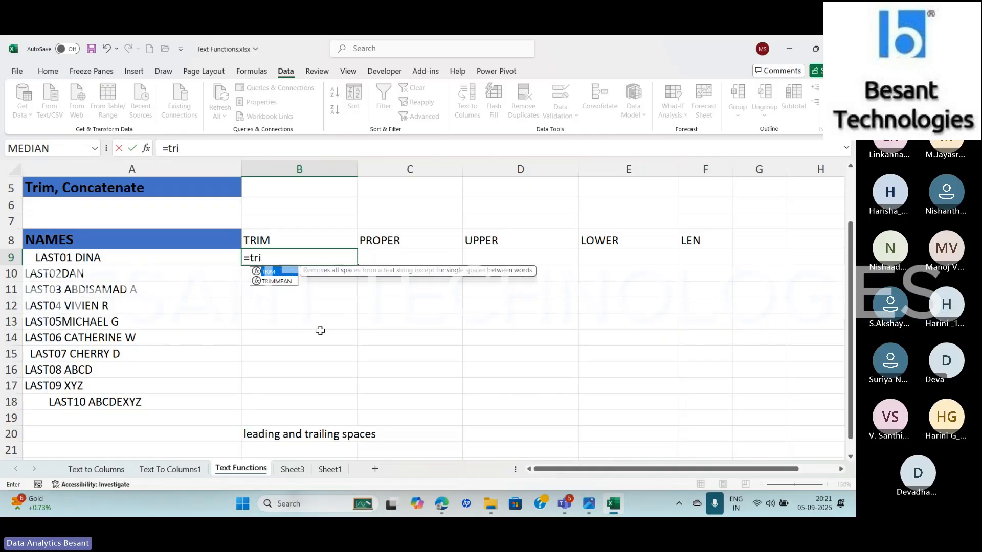
type("m")
key("Tab")
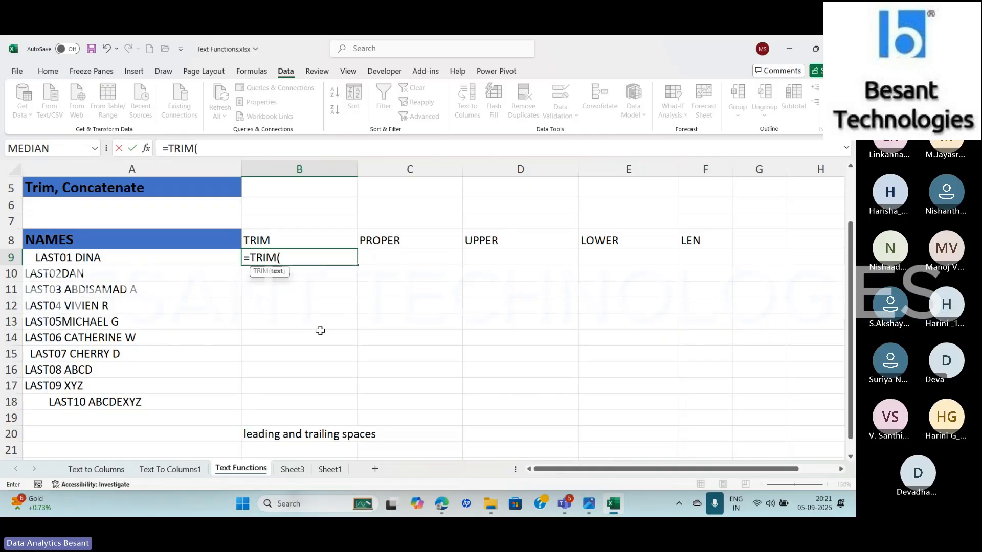
left_click(146, 149)
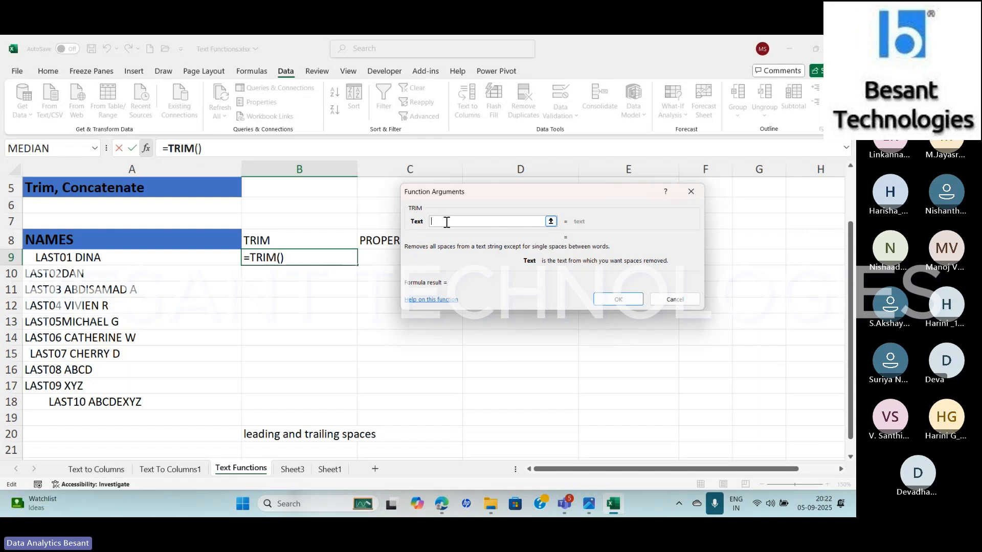
left_click(121, 258)
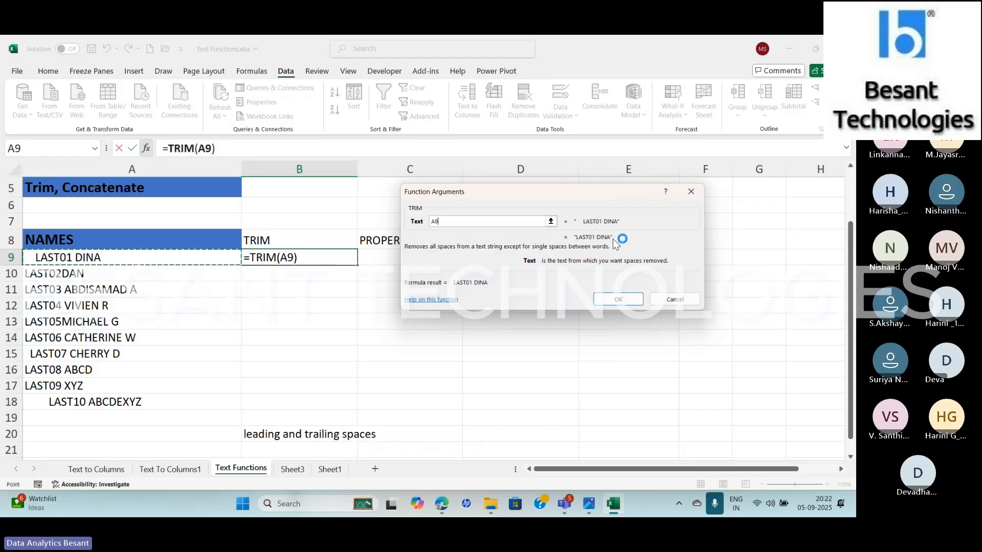
left_click(614, 299)
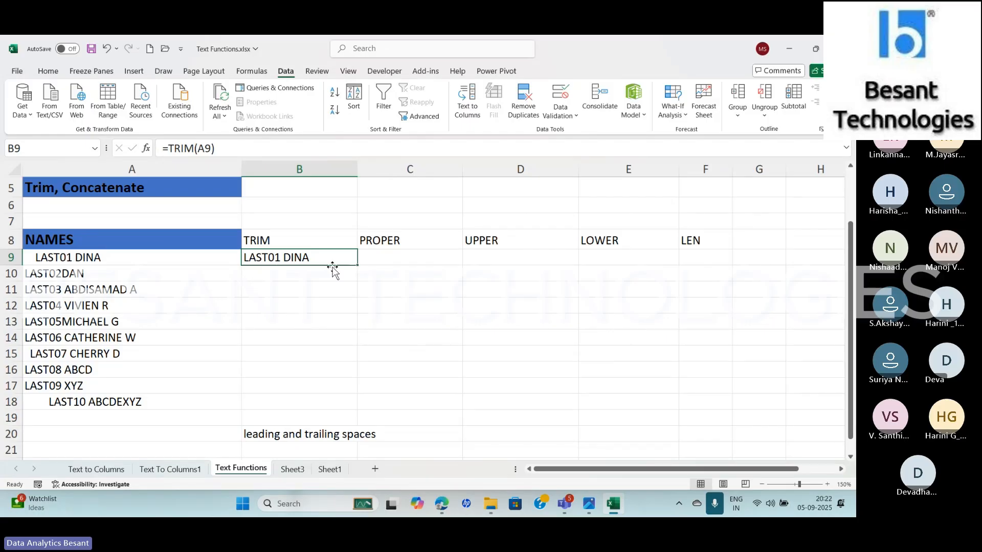
double_click(357, 265)
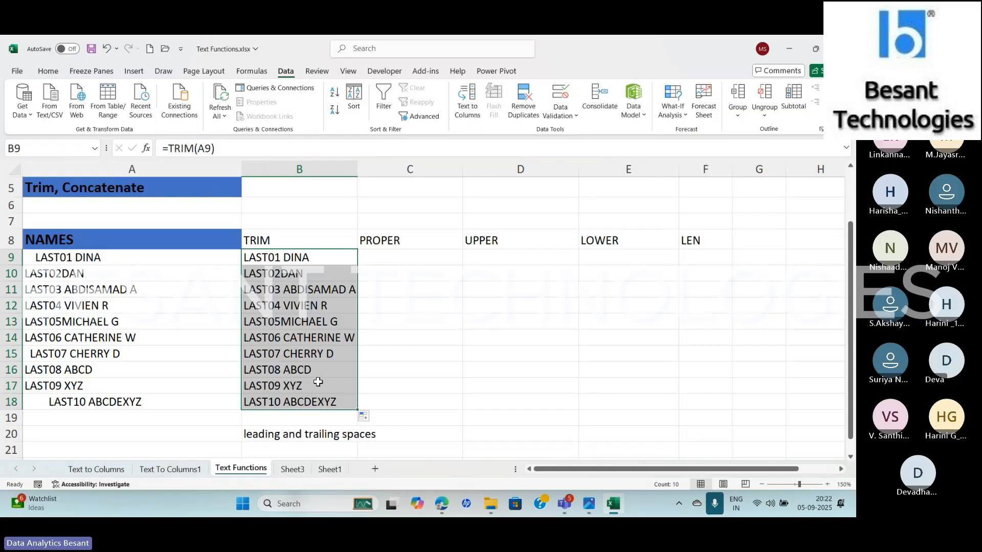
Compare the original name in A17 with its trimmed version in B17 and review that TRIM formula's function arguments
left_click(174, 385)
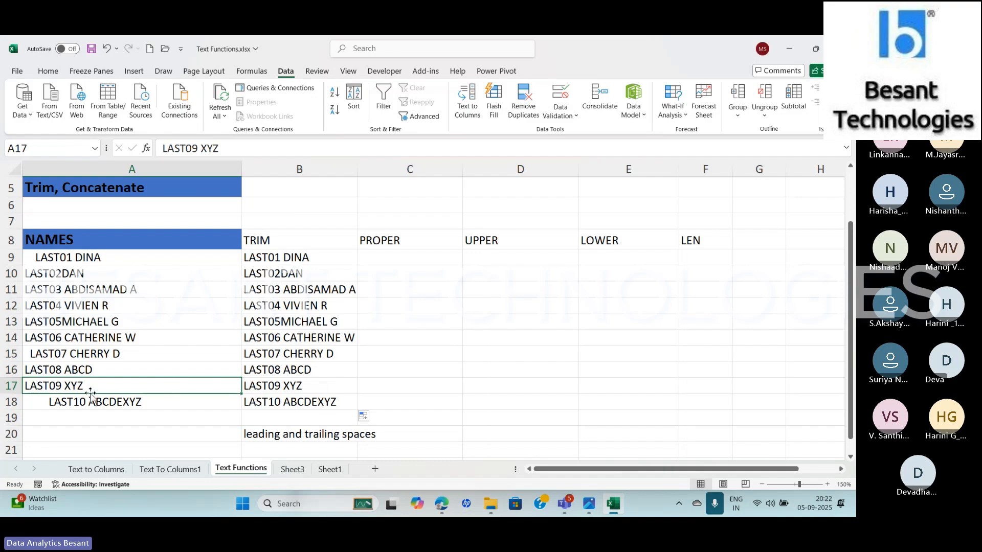
left_click(320, 391)
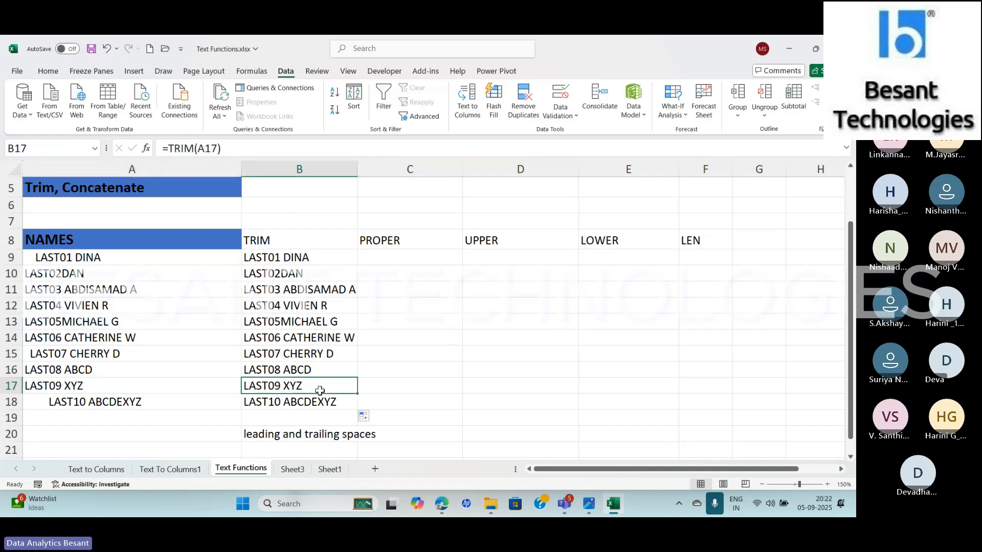
left_click(147, 149)
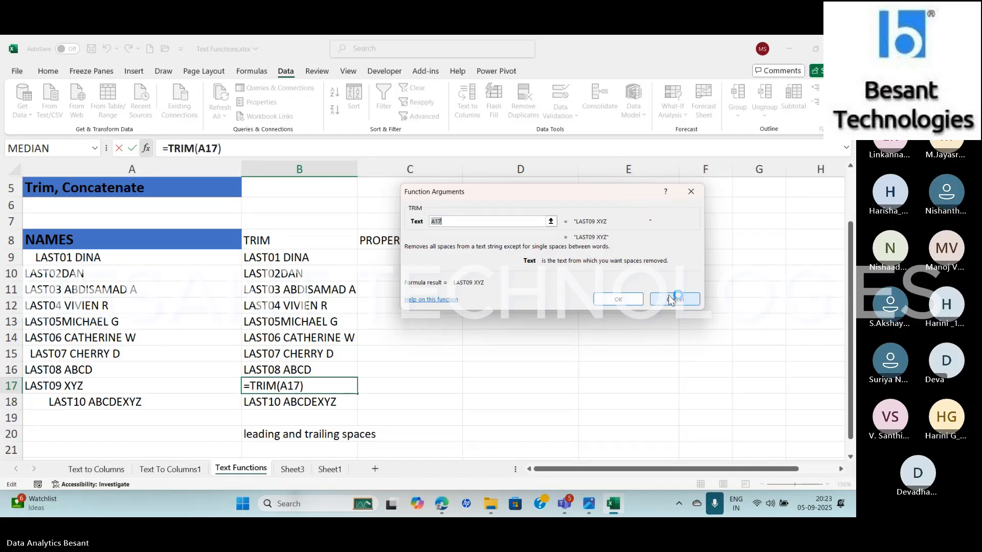
left_click(618, 299)
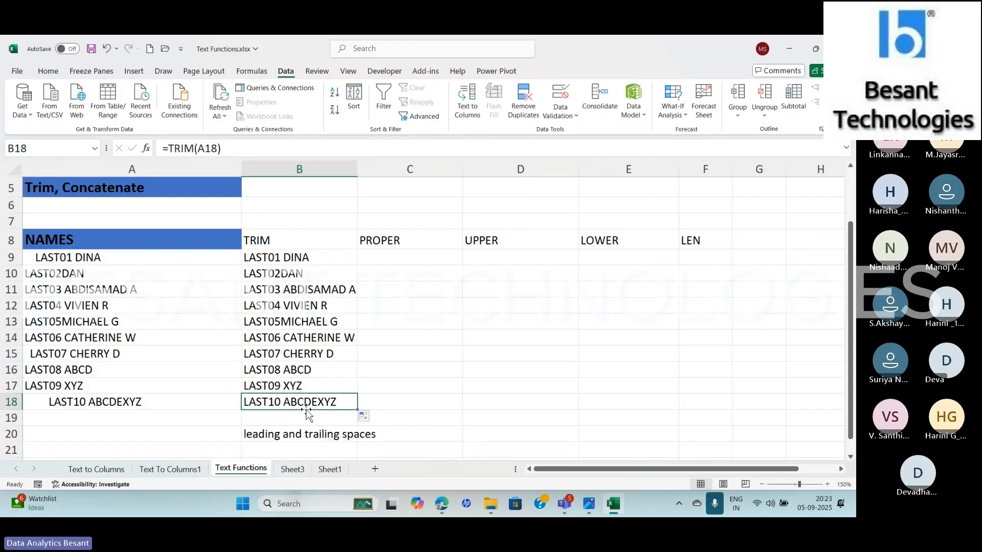
Highlight the trimmed names in B9:B18 to review them
key("shift+Up")
key("shift+Up")
key("shift+Up")
key("shift+Up")
key("shift+Up")
key("shift+Up")
key("shift+Up")
key("shift+Up")
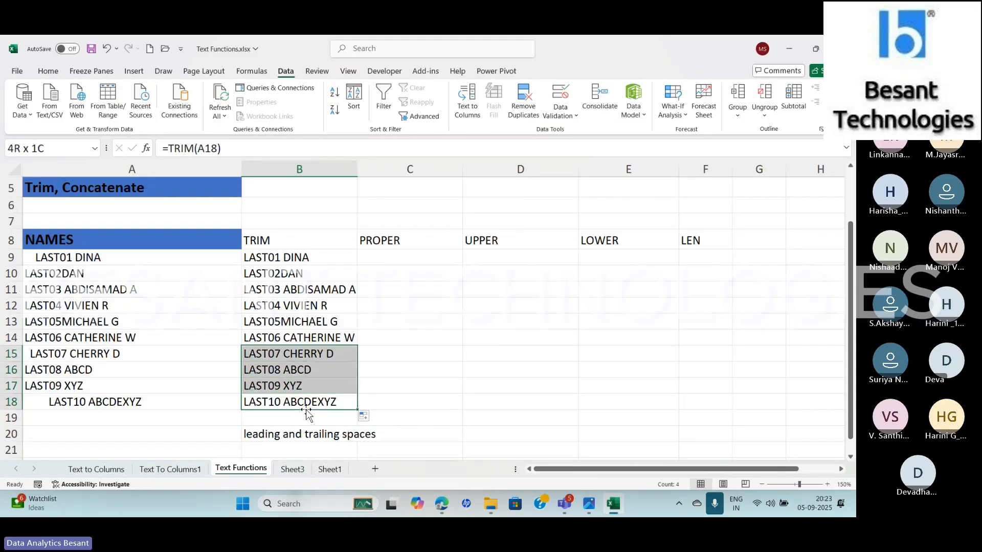
key("shift+Up")
key("shift+Up")
key("shift+Down")
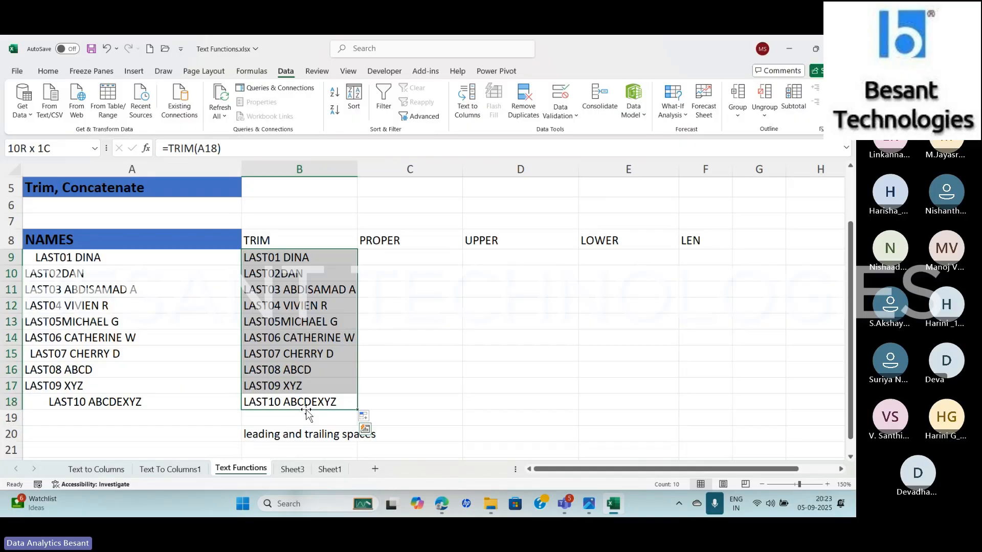
Enter =PROPER(B9) in C9 and review the formula's function arguments
left_click(406, 260)
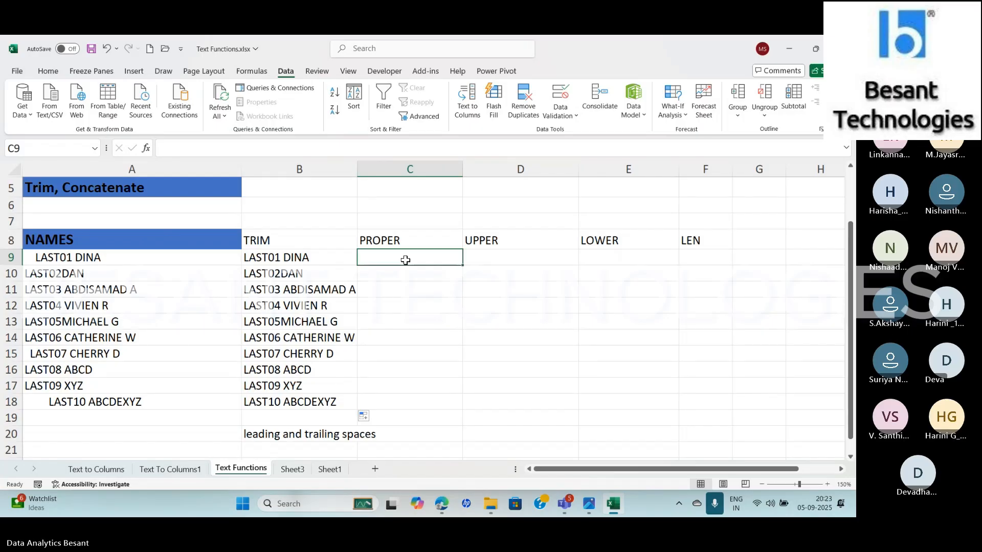
type("=")
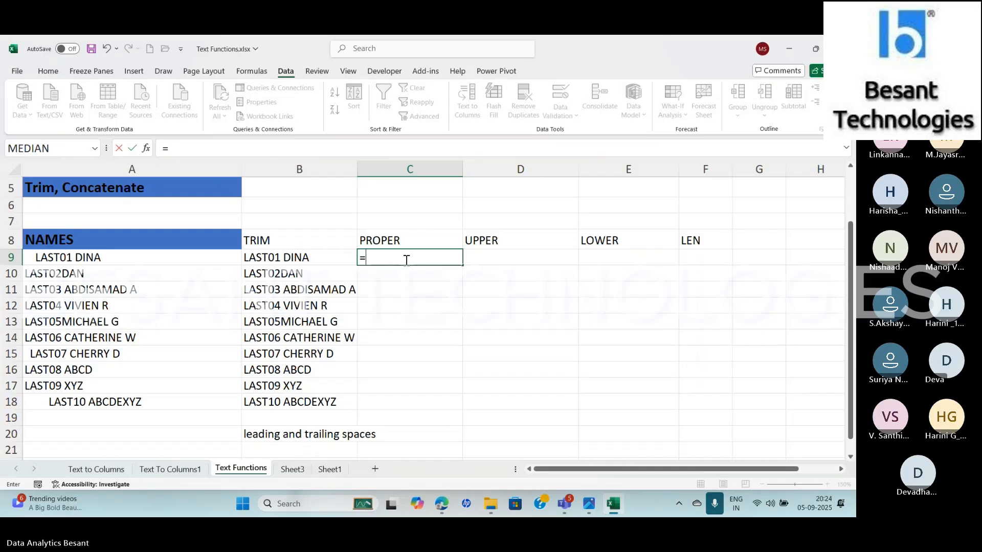
type("pr")
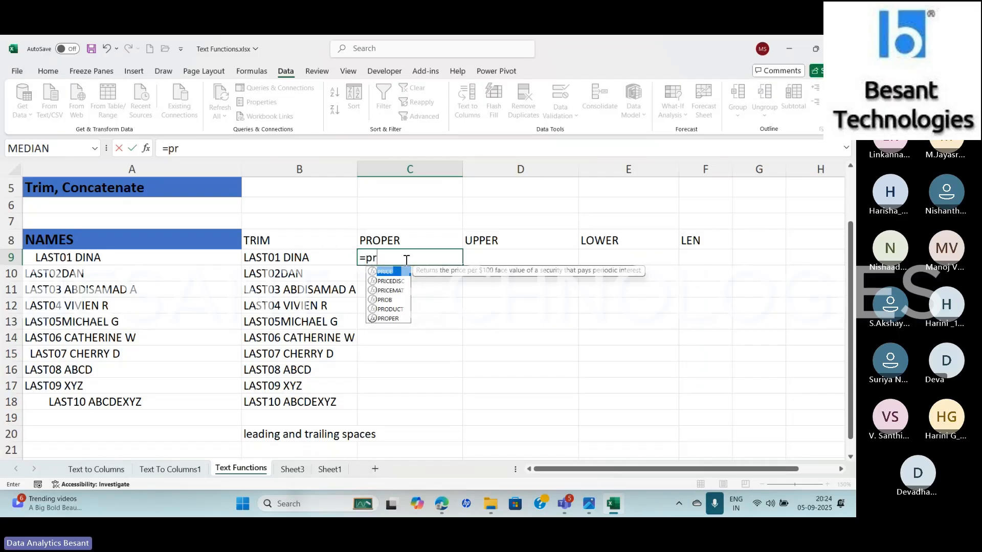
type("oper")
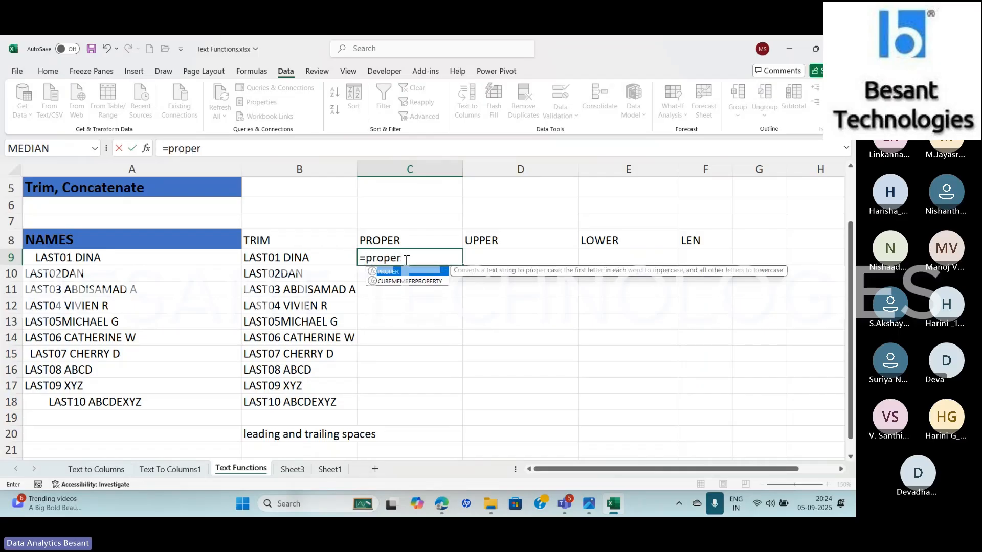
key("Tab")
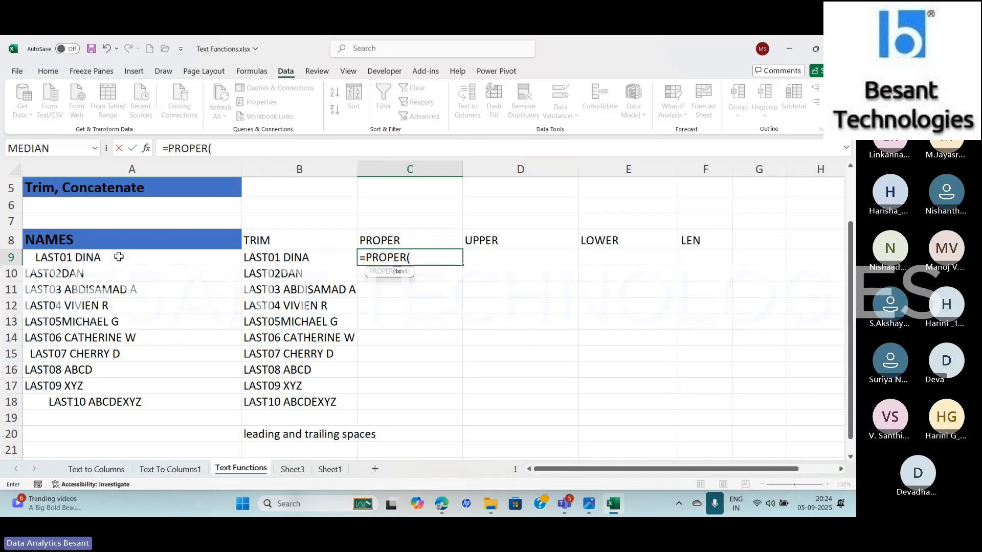
left_click(311, 258)
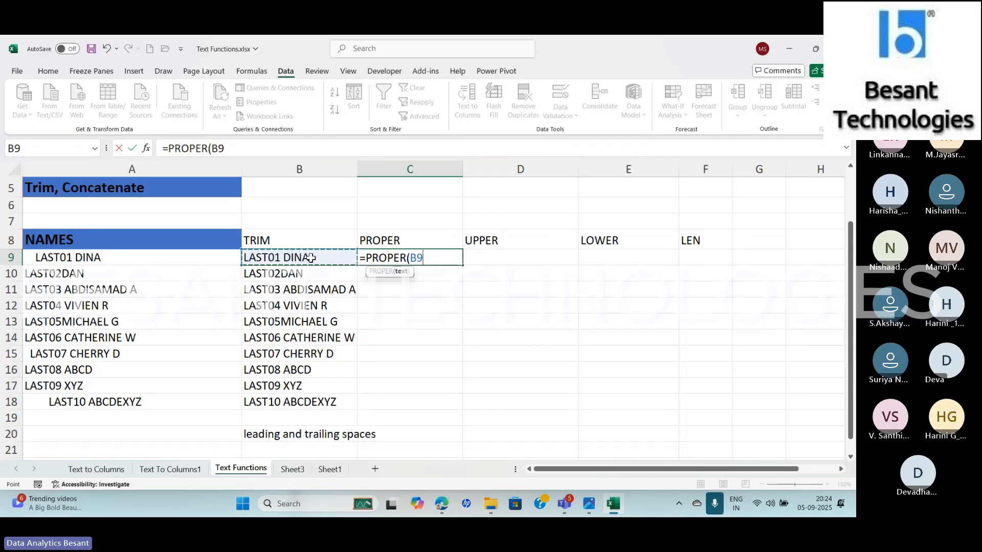
type(")")
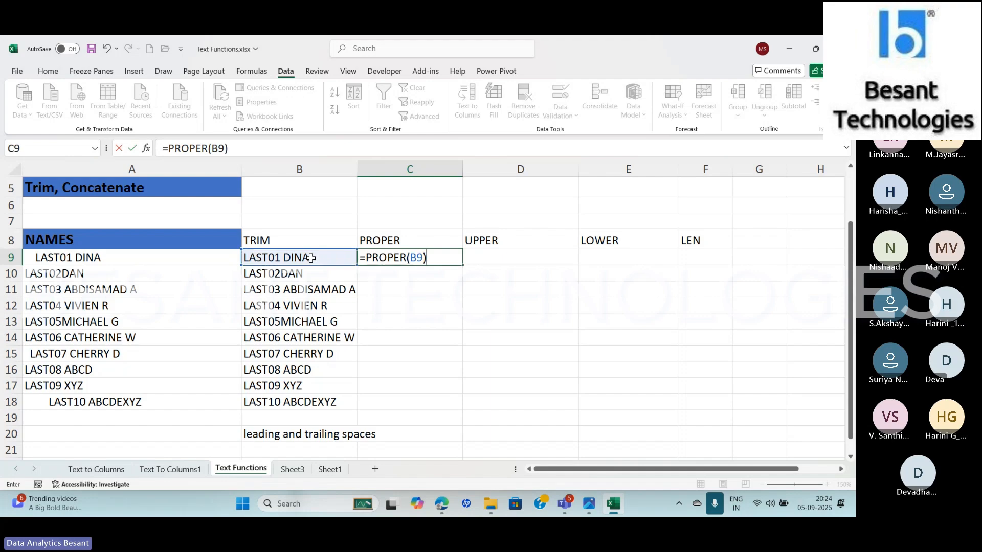
key("Return")
key("Up")
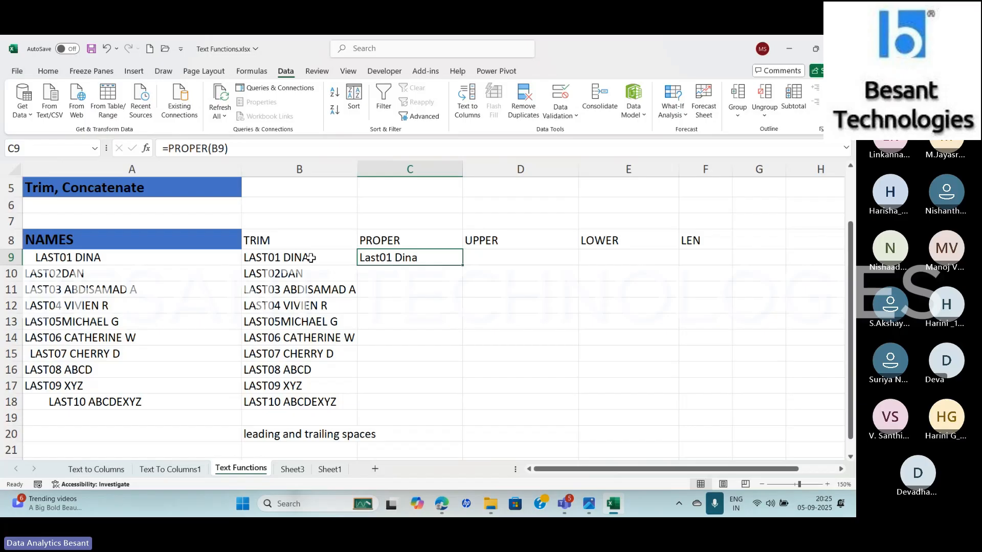
left_click(148, 151)
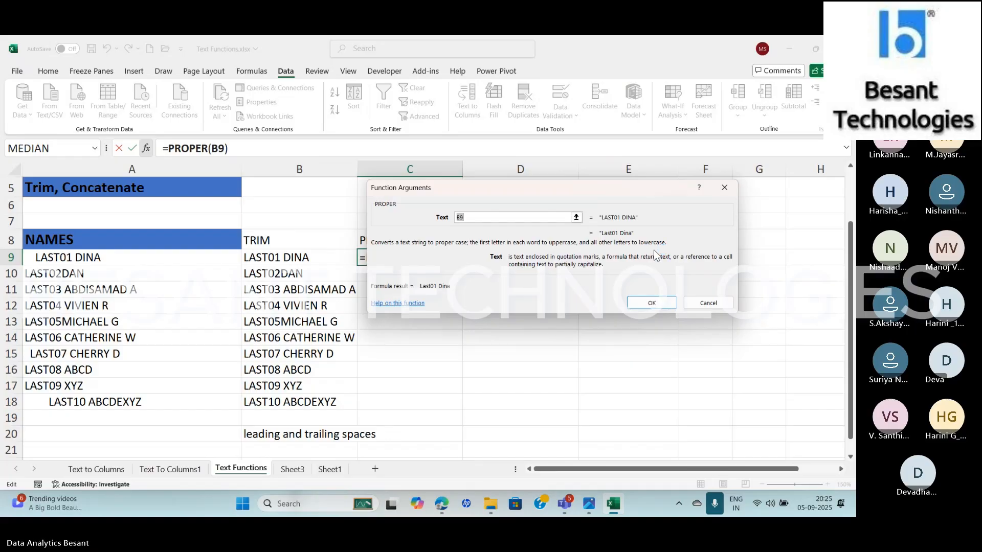
key("Return")
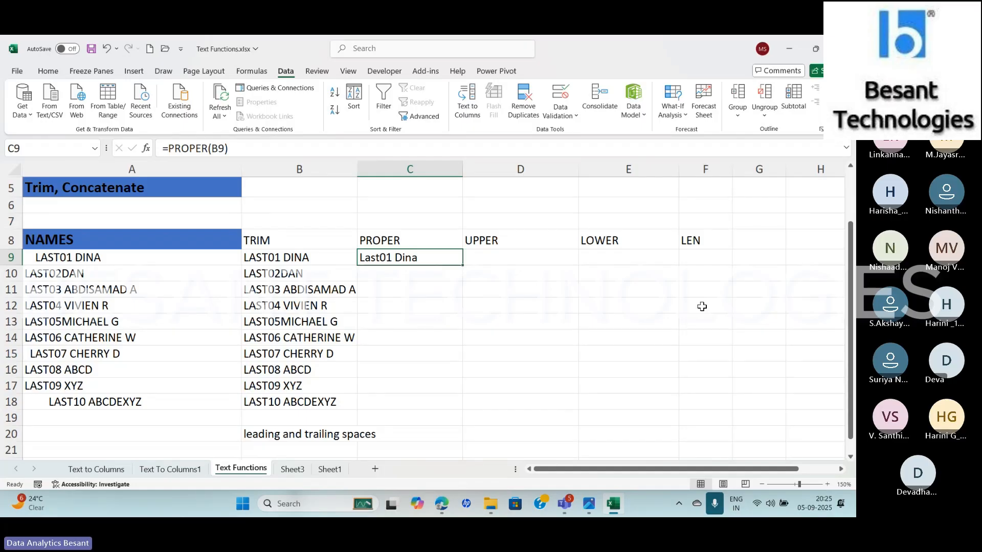
Enter =UPPER(C9) in D9 to convert the proper-case name to uppercase
key("Right")
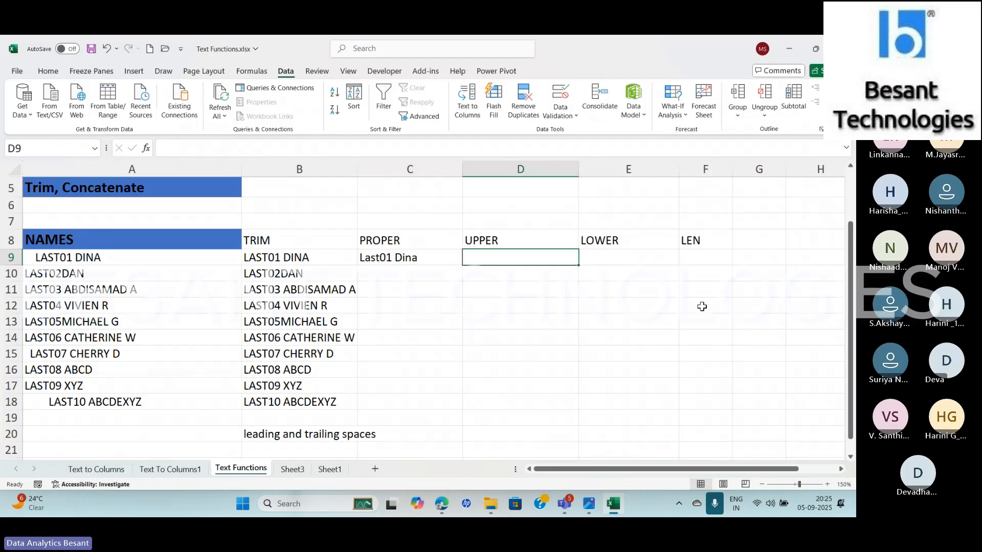
type("=upper")
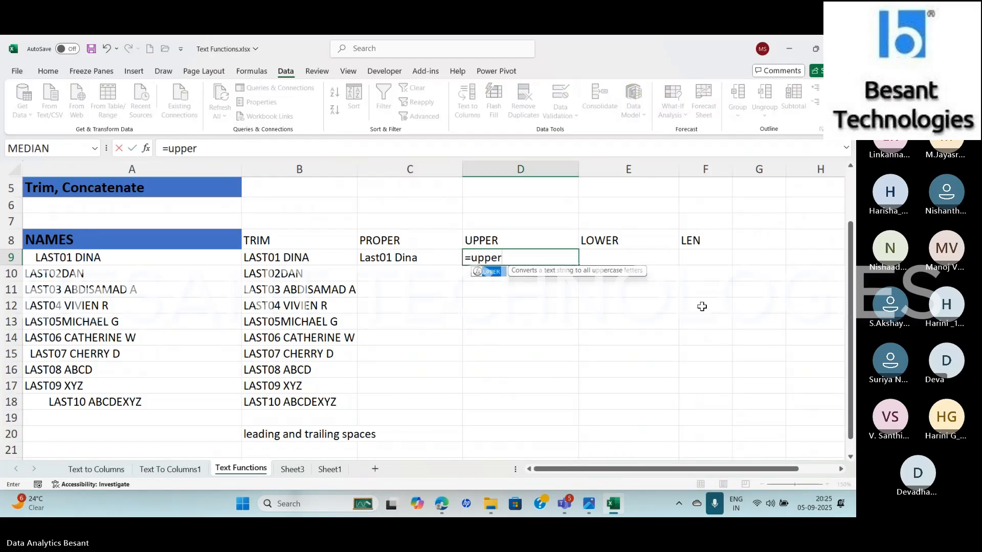
key("Tab")
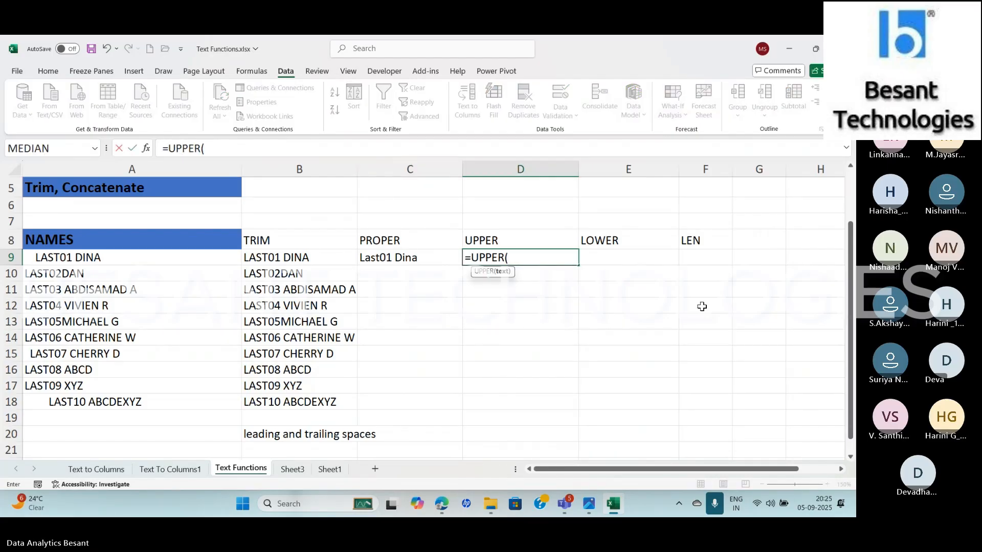
left_click(404, 258)
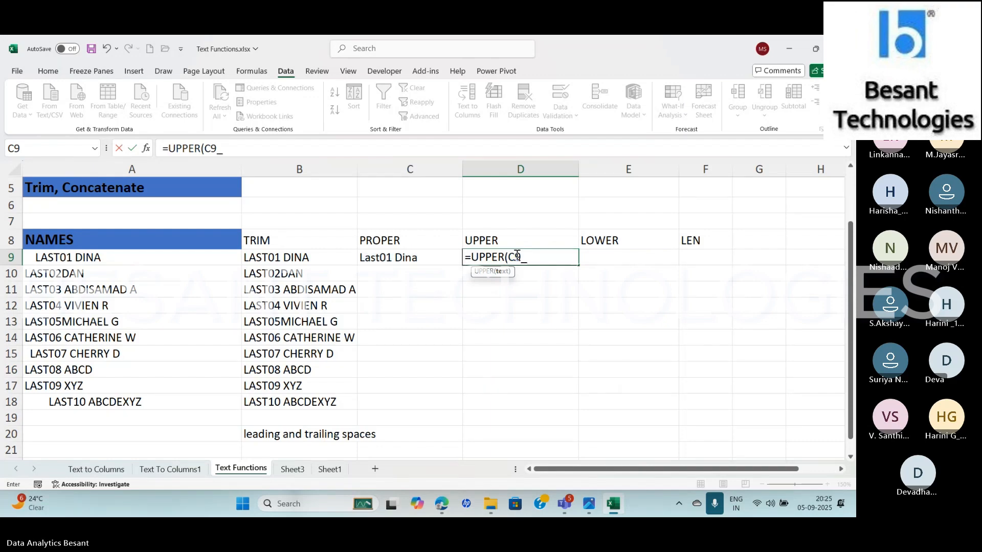
type(")")
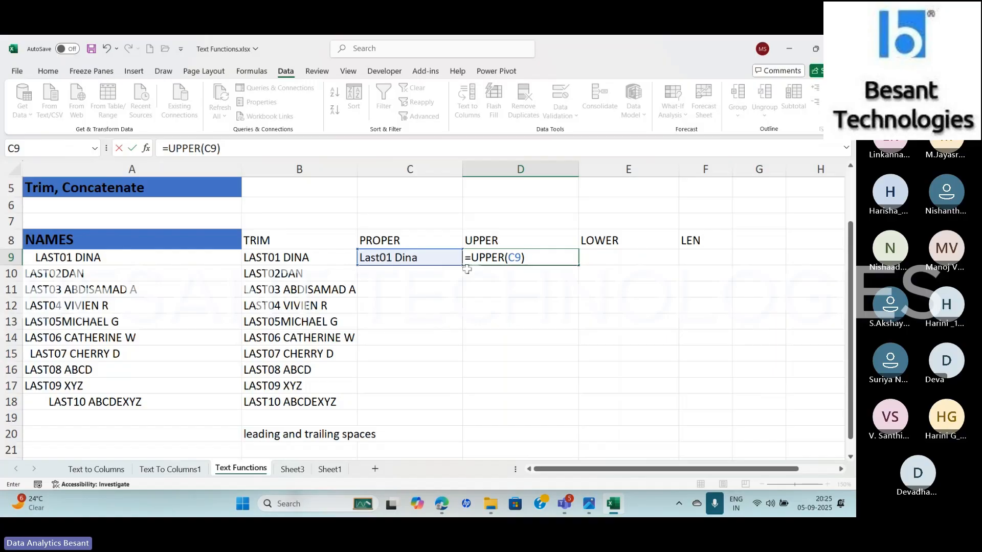
key("Return")
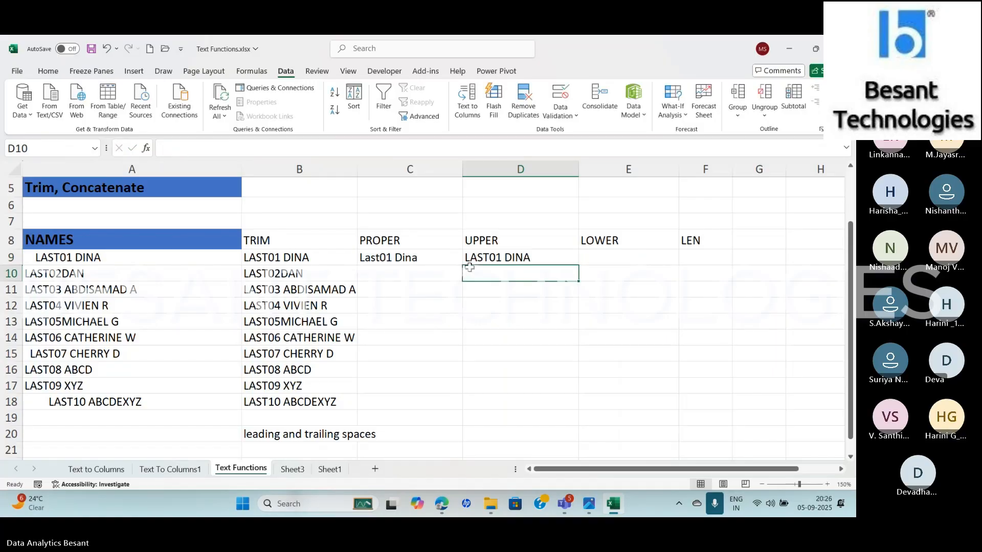
Compare the PROPER result in C9 with the UPPER result in D9 and review the UPPER formula's function arguments
left_click(415, 258)
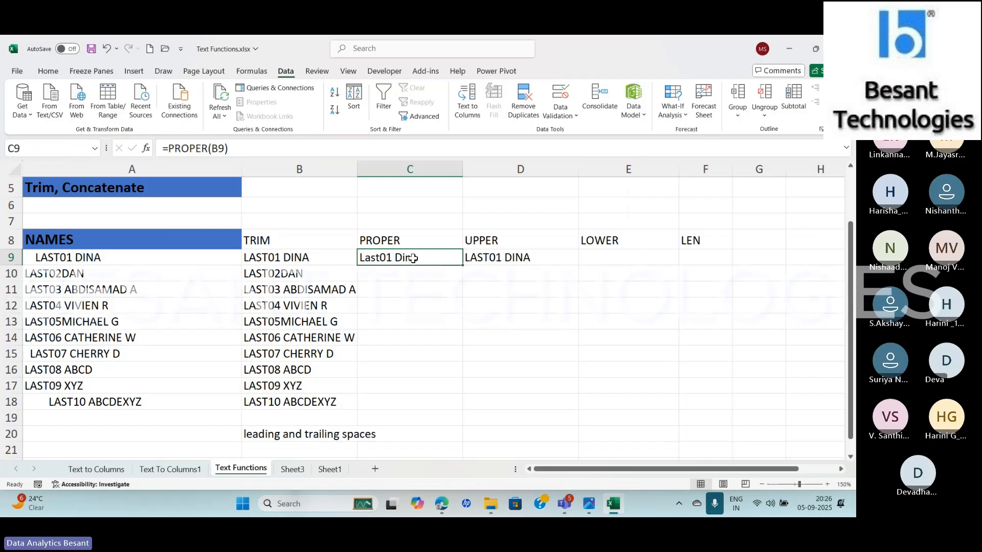
left_click(500, 251)
left_click(443, 261)
key("Right")
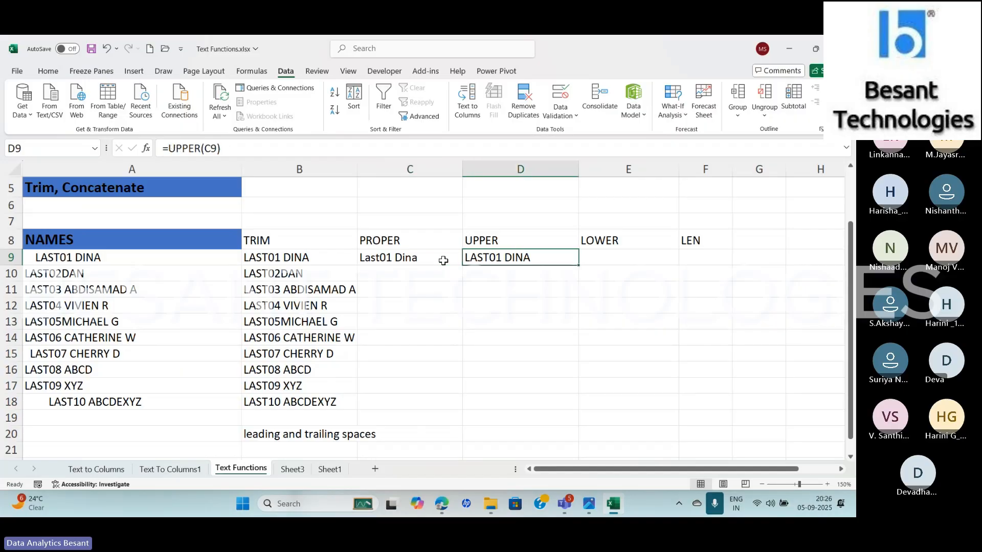
left_click(149, 150)
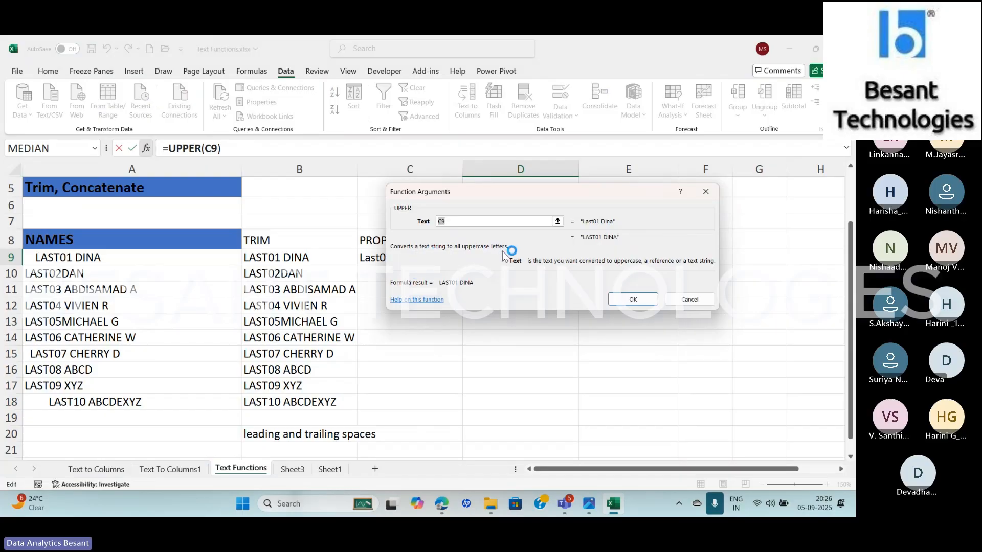
left_click(639, 301)
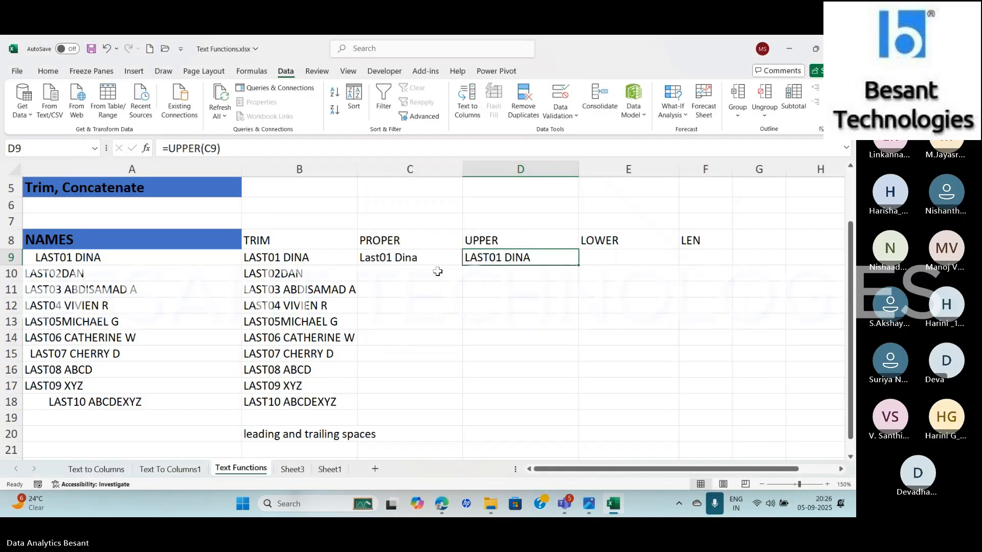
Fill the PROPER formula in C9 and the UPPER formula in D9 down through row 18
left_click(432, 259)
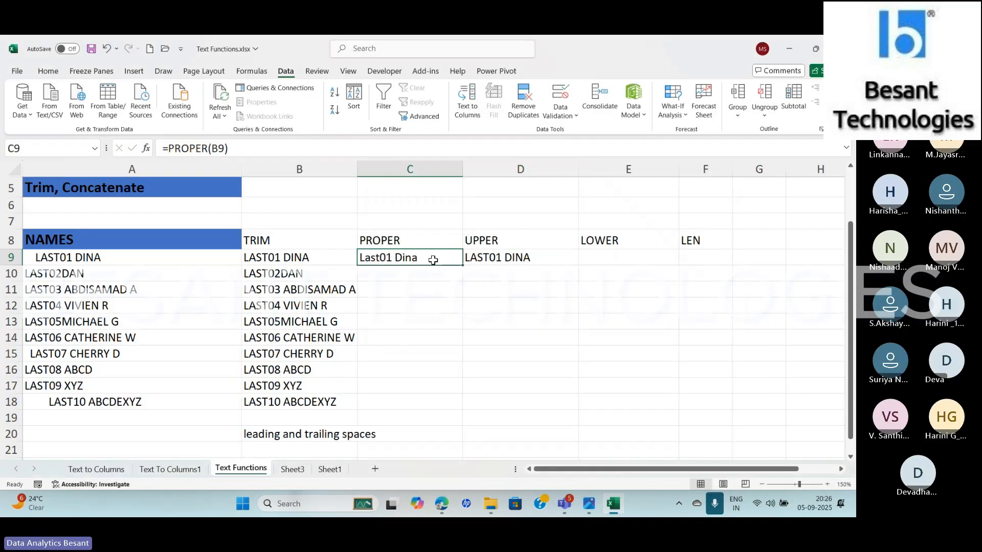
double_click(464, 265)
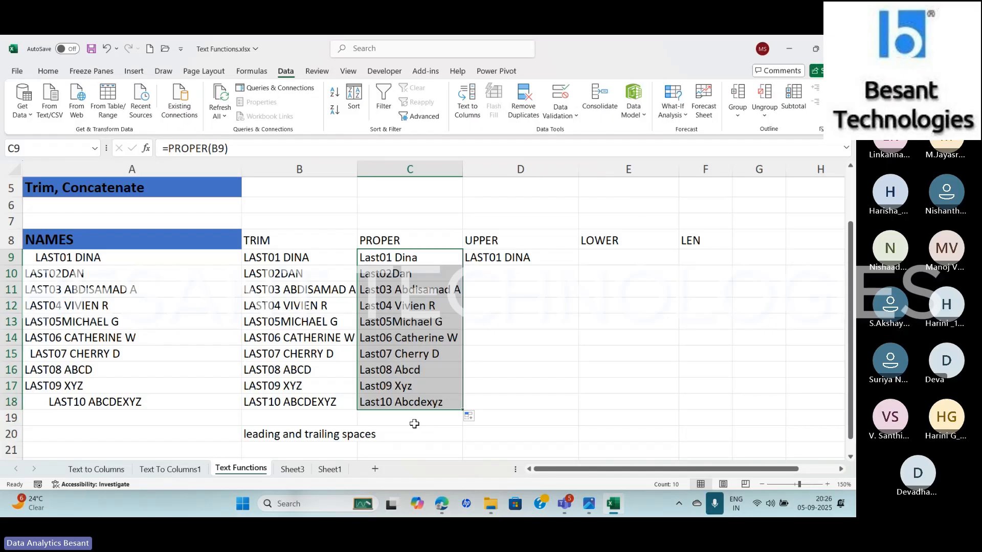
left_click(550, 259)
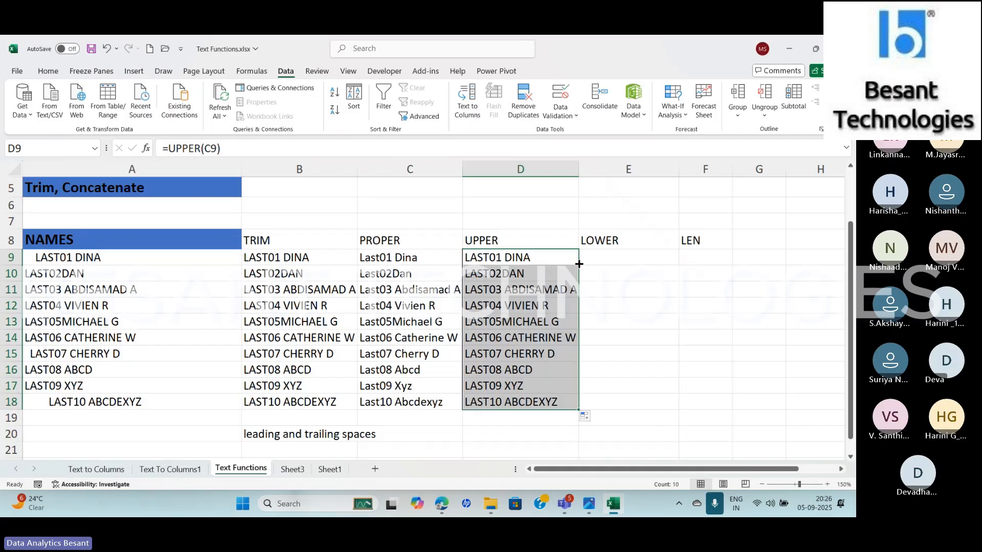
Enter =LOWER(D9) in E9 to convert the uppercase name to lowercase
left_click(615, 262)
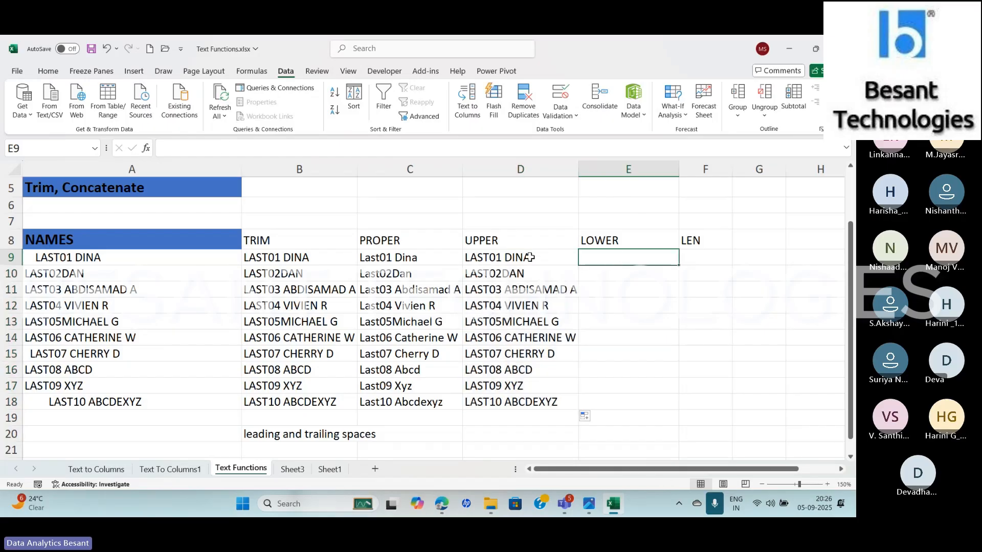
type("=")
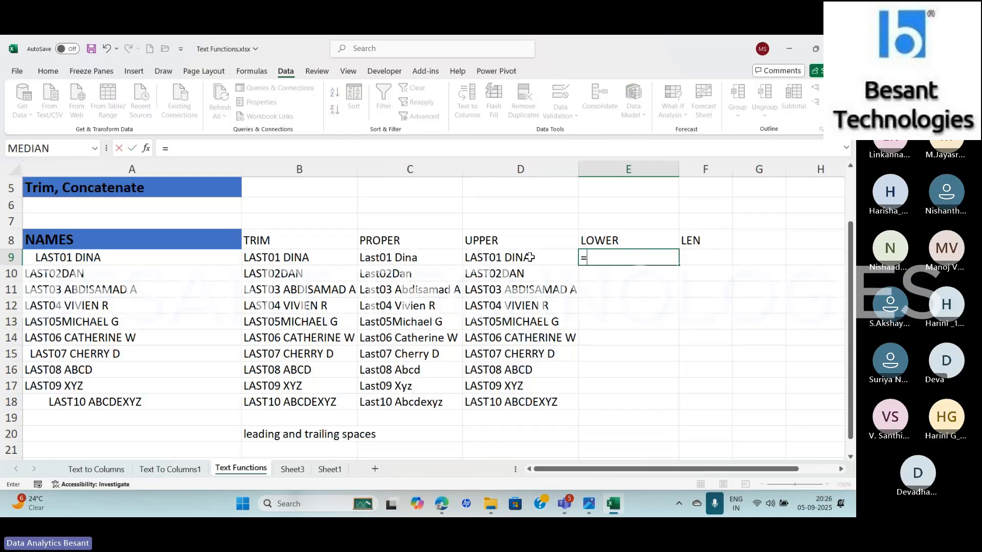
type("lower")
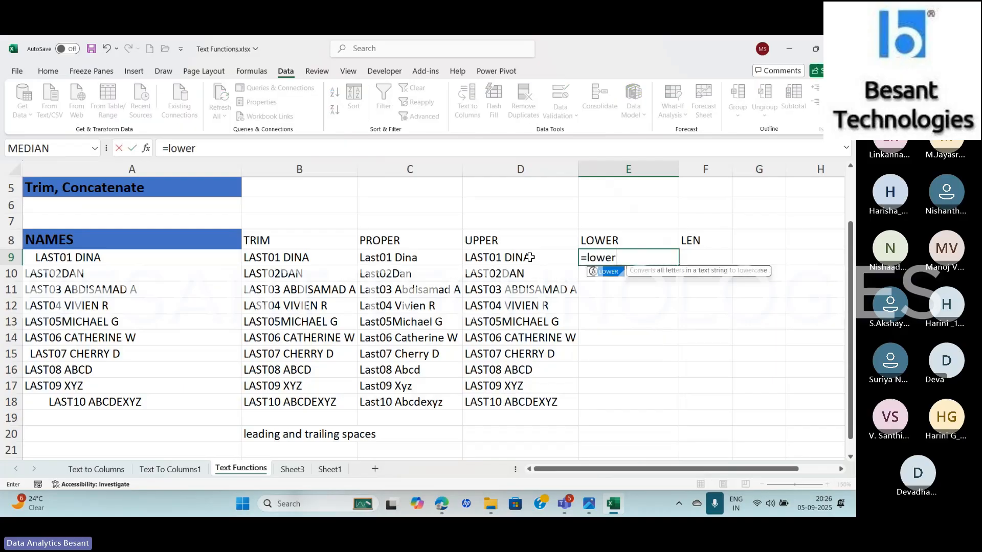
key("Tab")
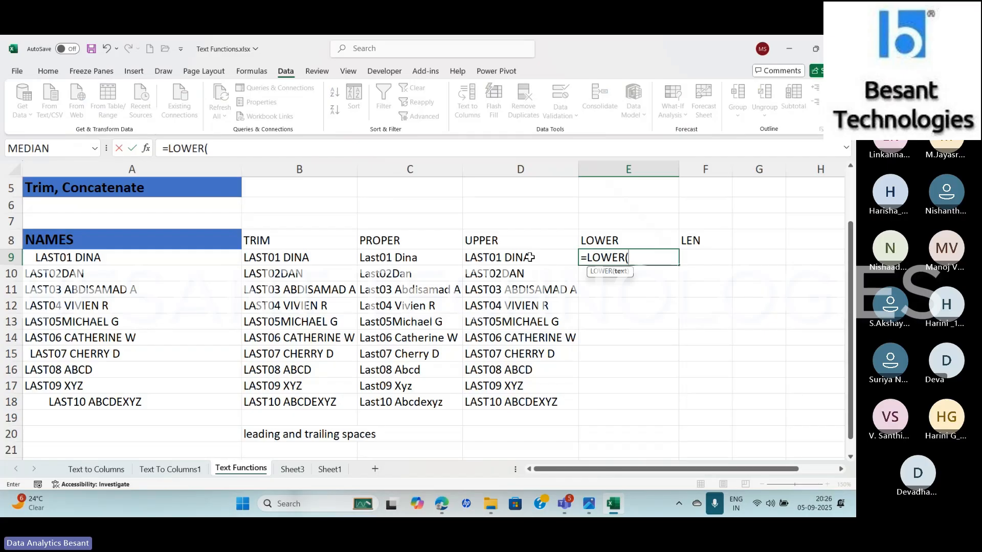
left_click(412, 256)
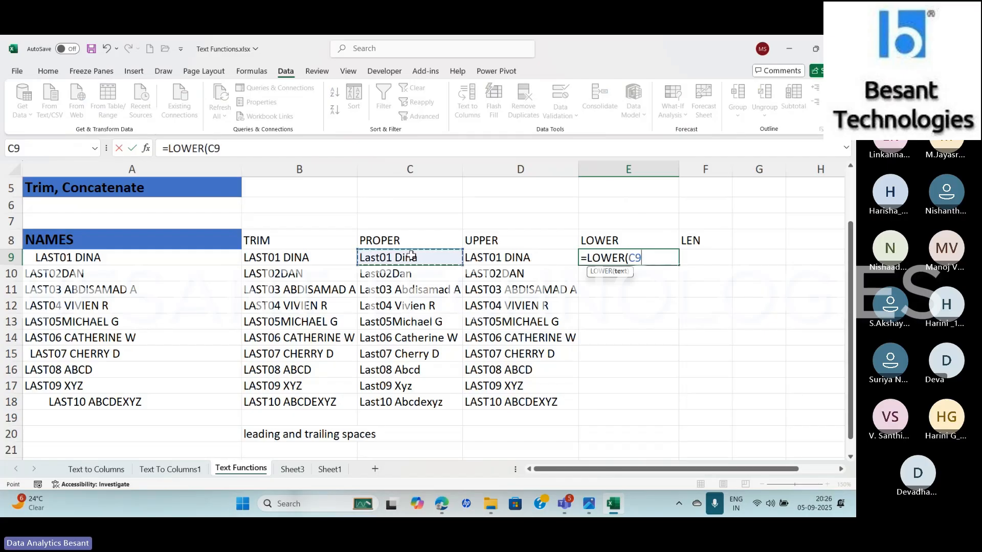
key("BackSpace")
key("BackSpace")
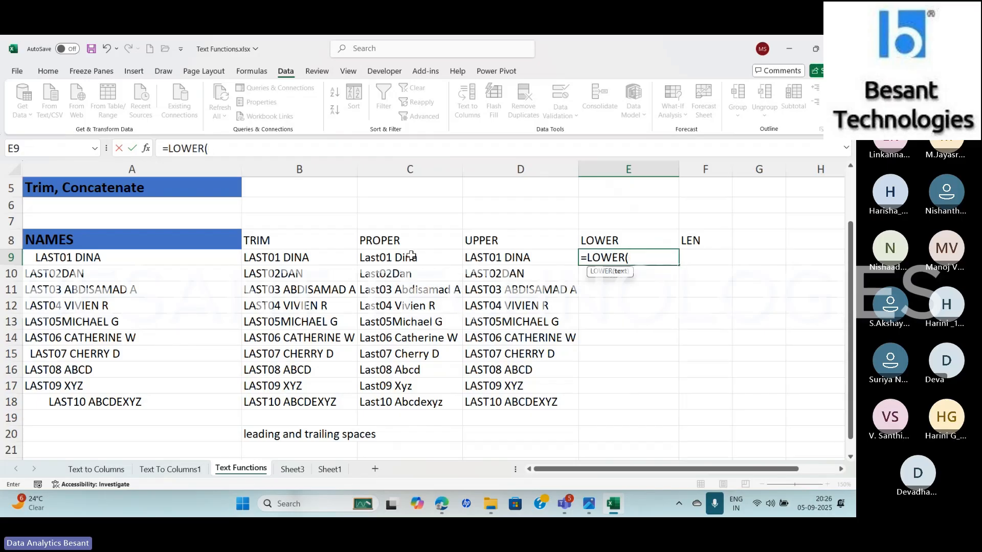
left_click(525, 258)
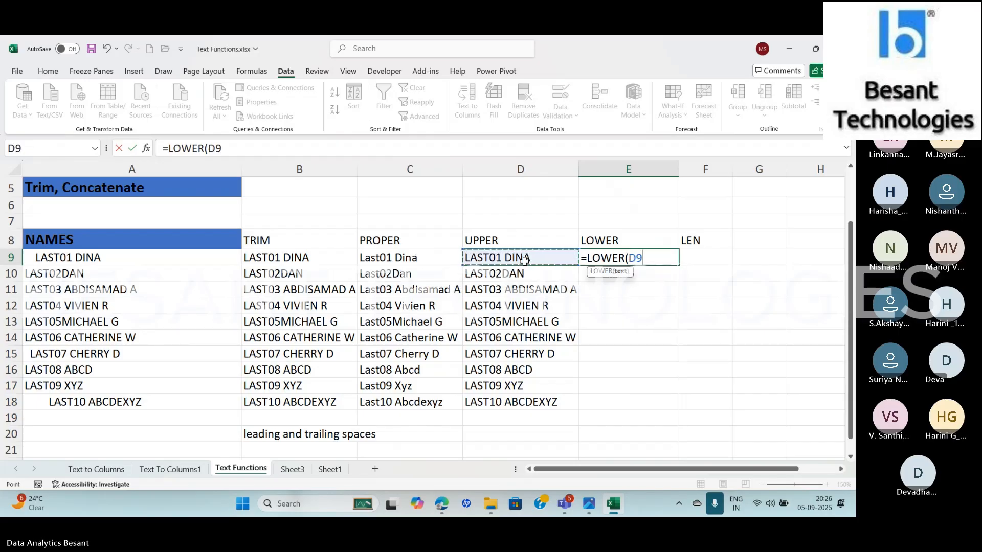
key("Return")
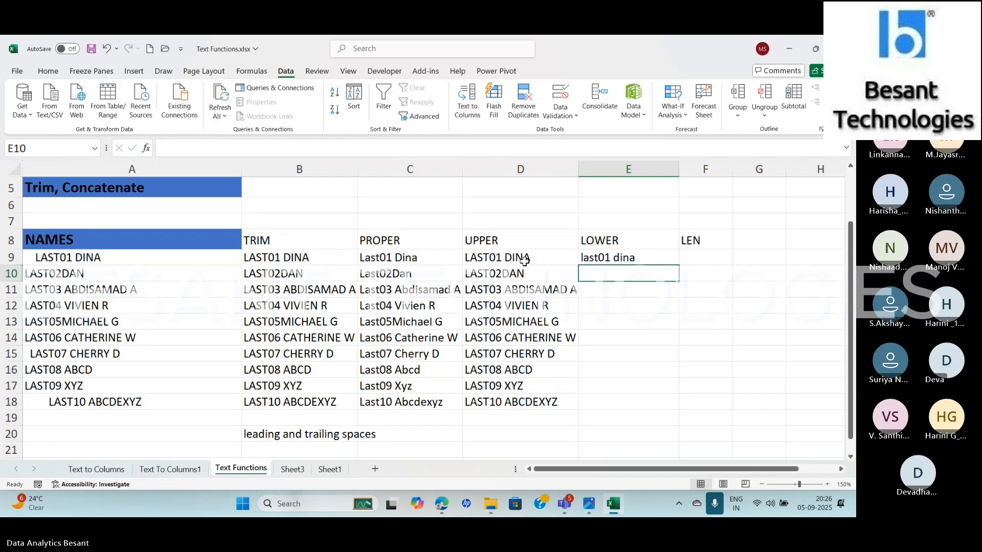
Fill the LOWER formula down through E18 and review its function arguments
left_click(511, 259)
left_click(617, 258)
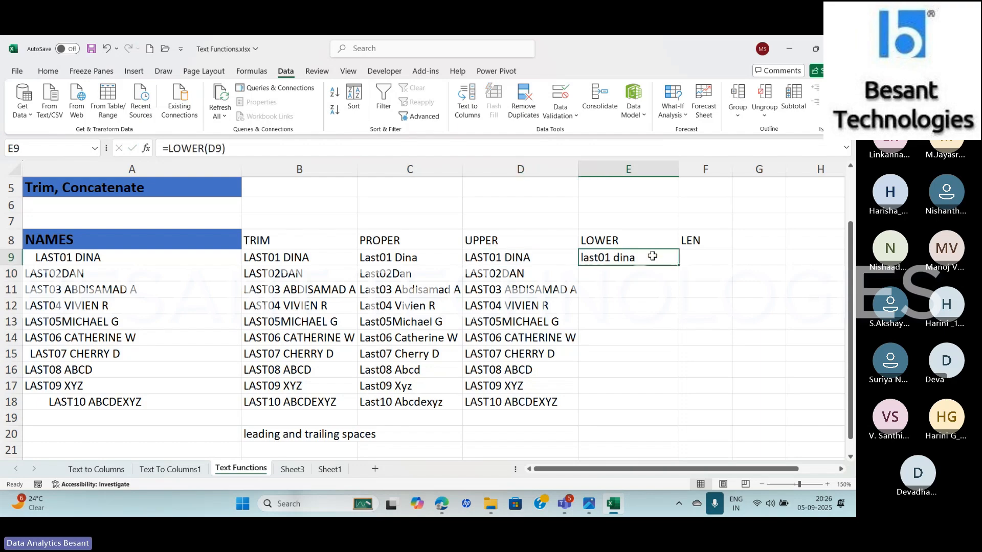
double_click(679, 265)
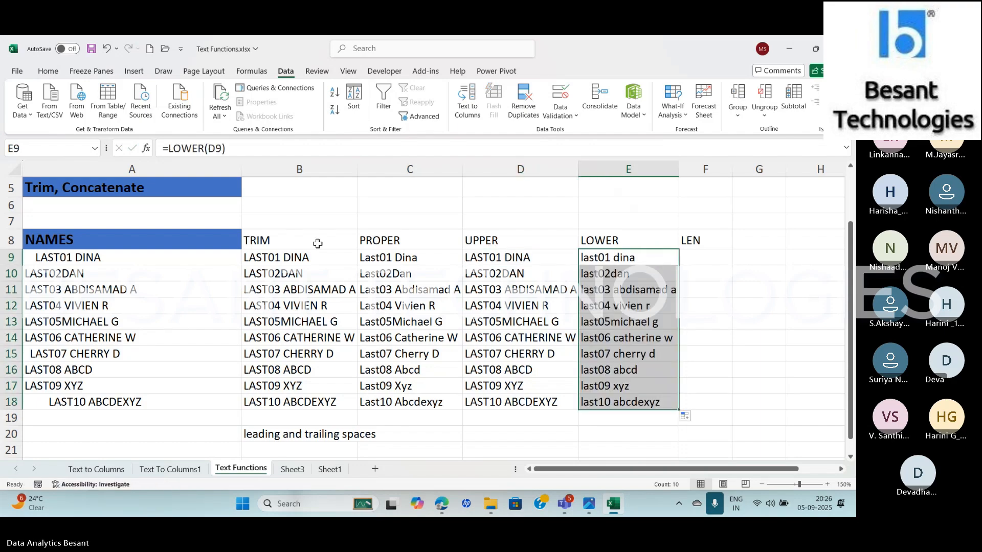
left_click(150, 152)
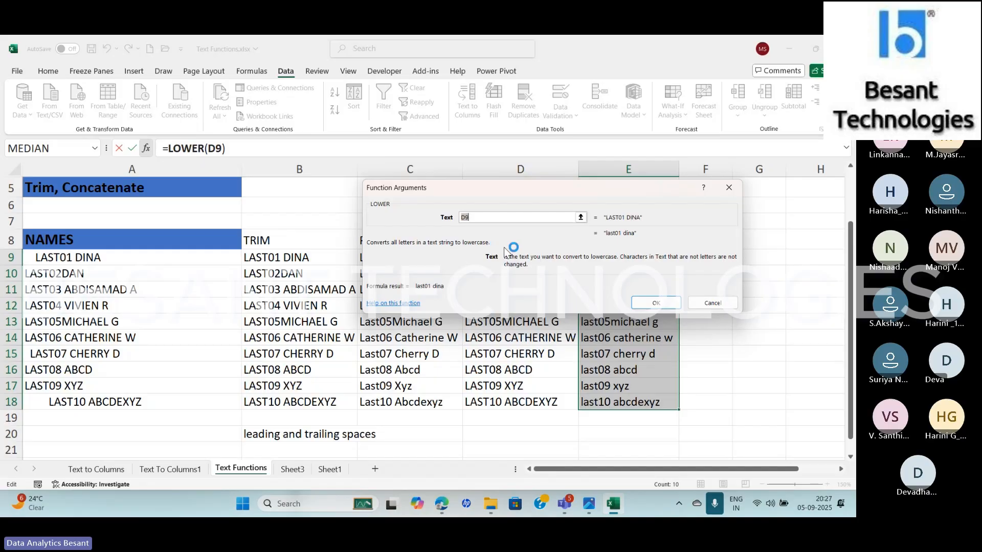
left_click(658, 303)
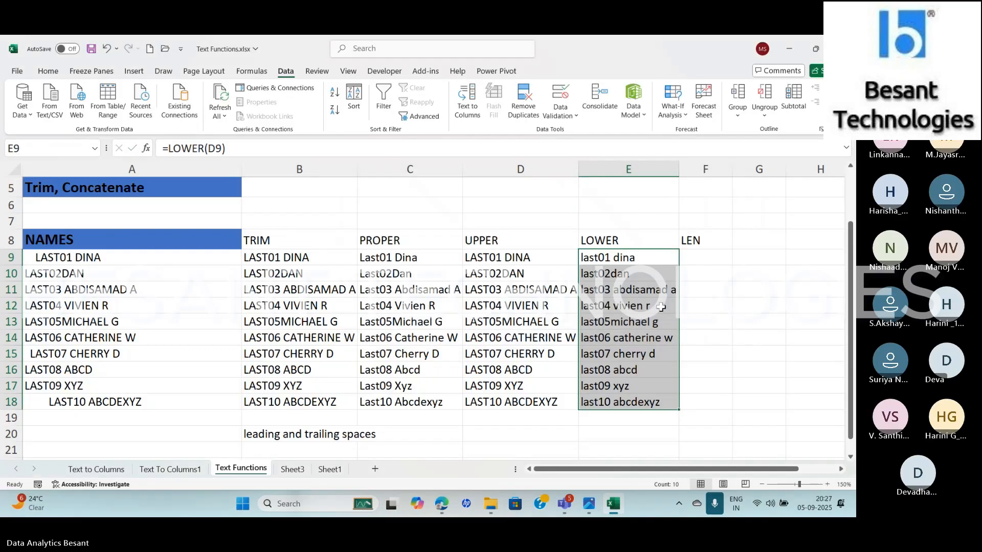
Enter =LEN(E9) in F9 to count the characters of the lowercase name
left_click(711, 254)
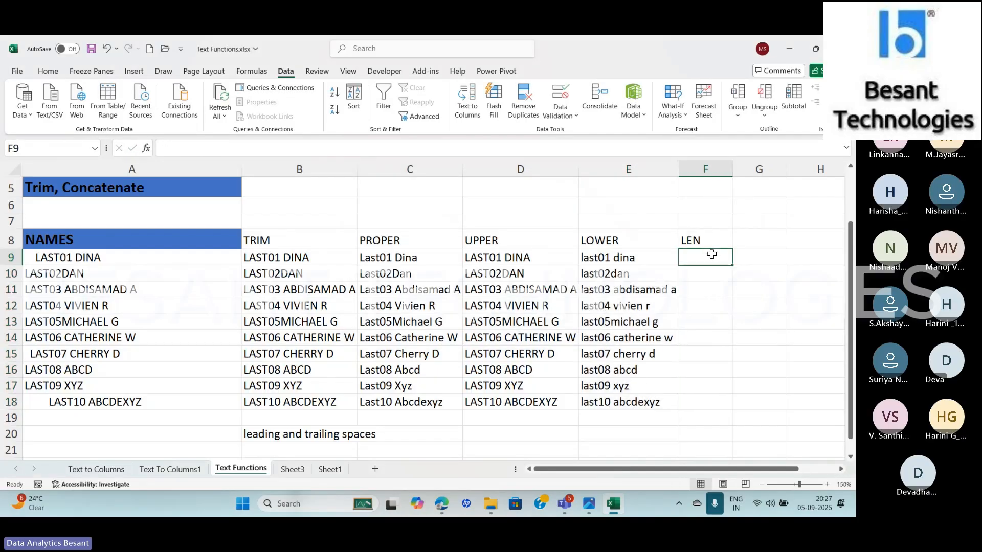
type("=l")
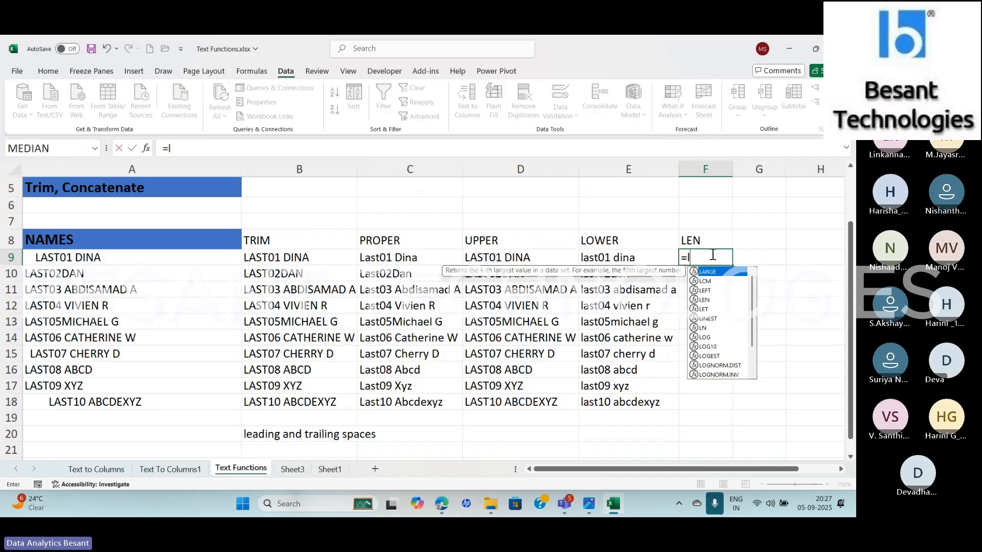
type("en")
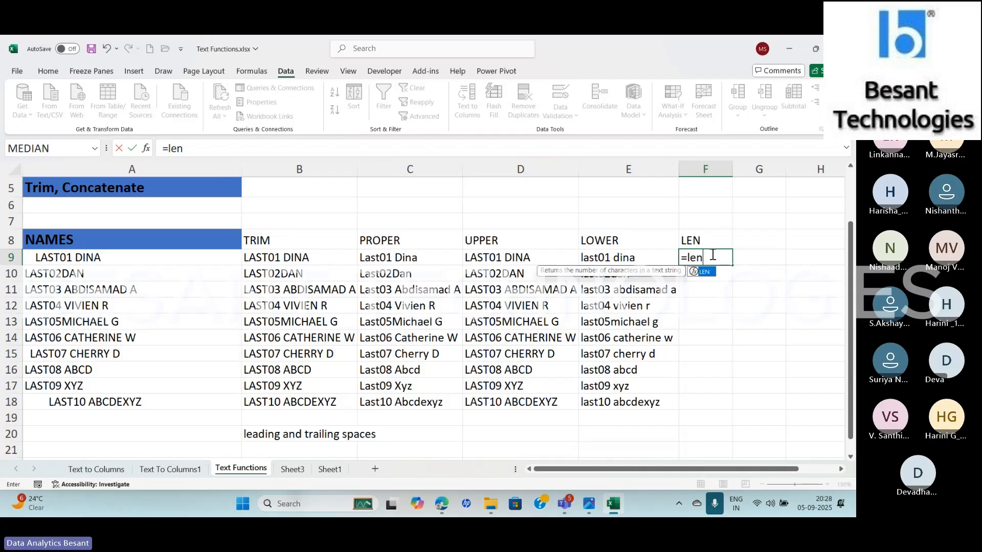
type("(")
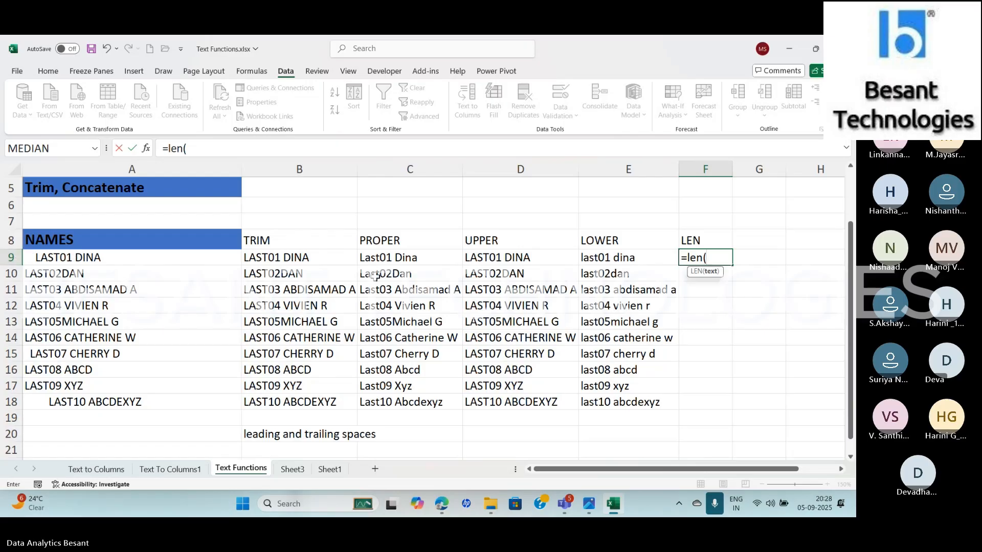
left_click(600, 259)
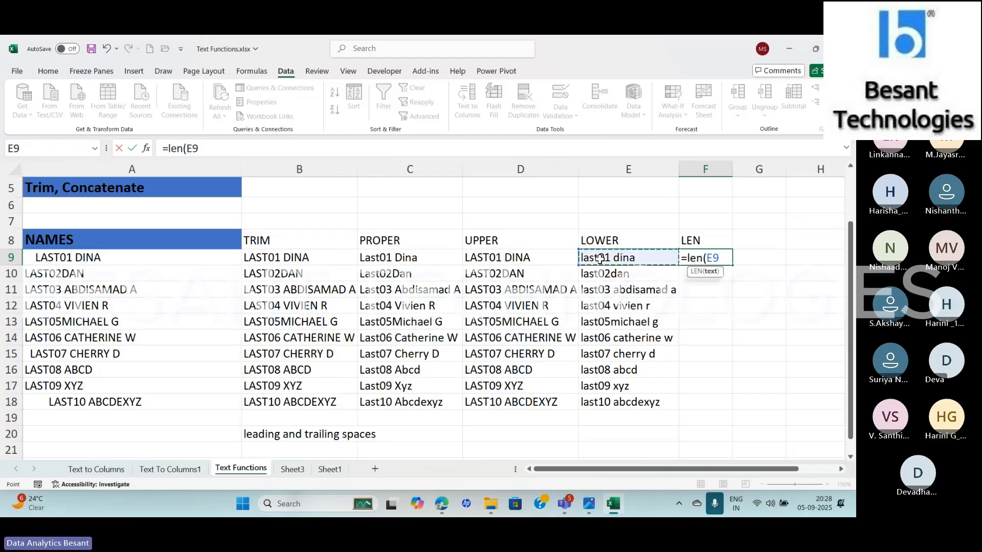
type(")")
key("Return")
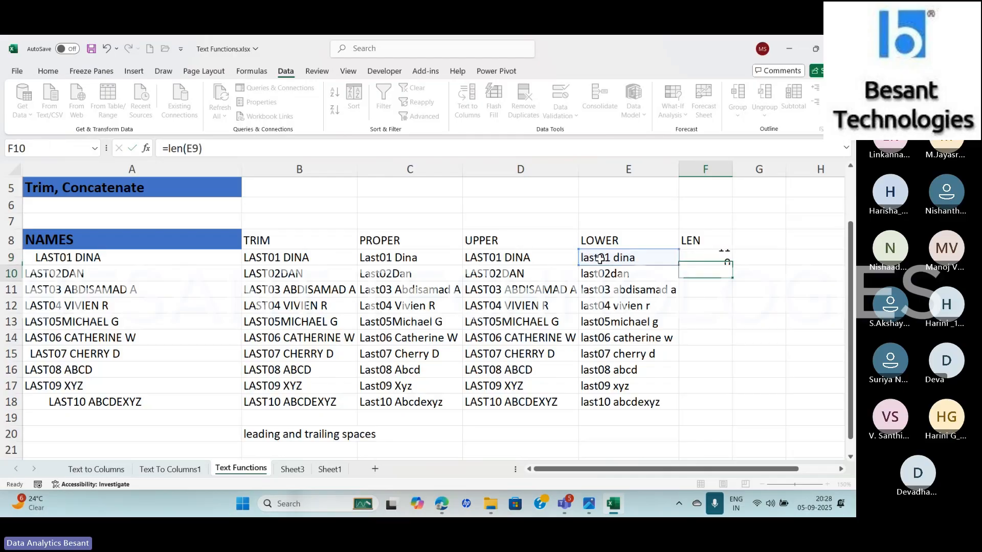
Fill the LEN formula down through F18 and review its function arguments
key("Up")
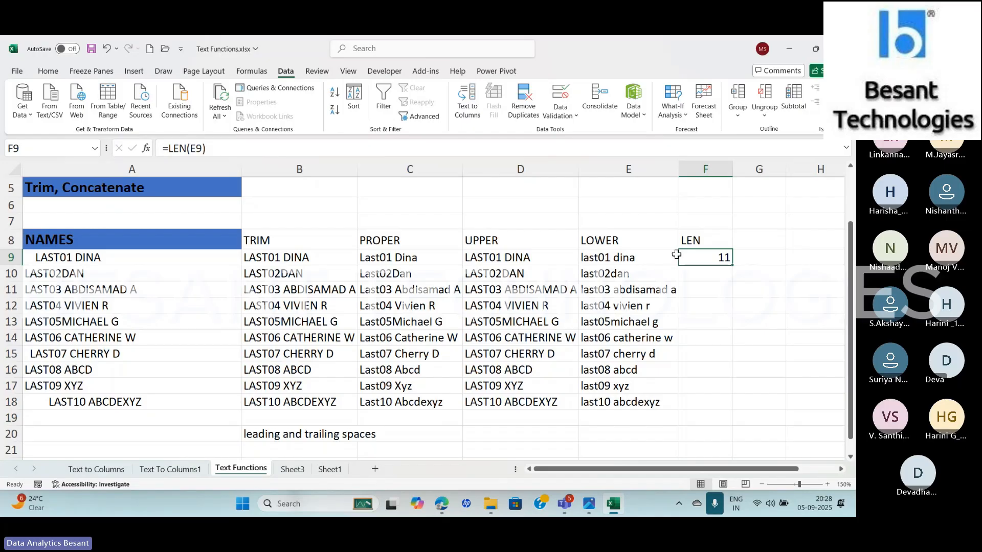
double_click(732, 265)
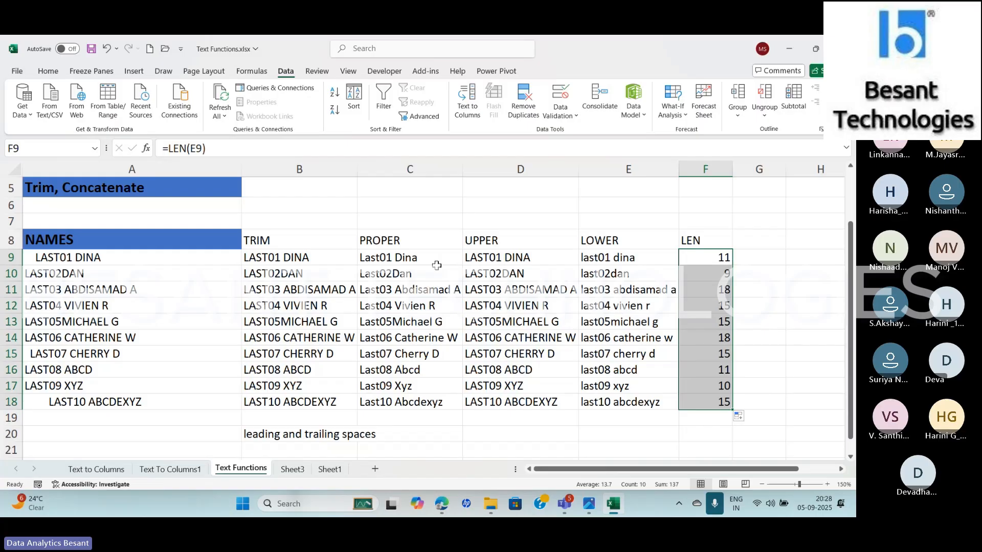
left_click(147, 151)
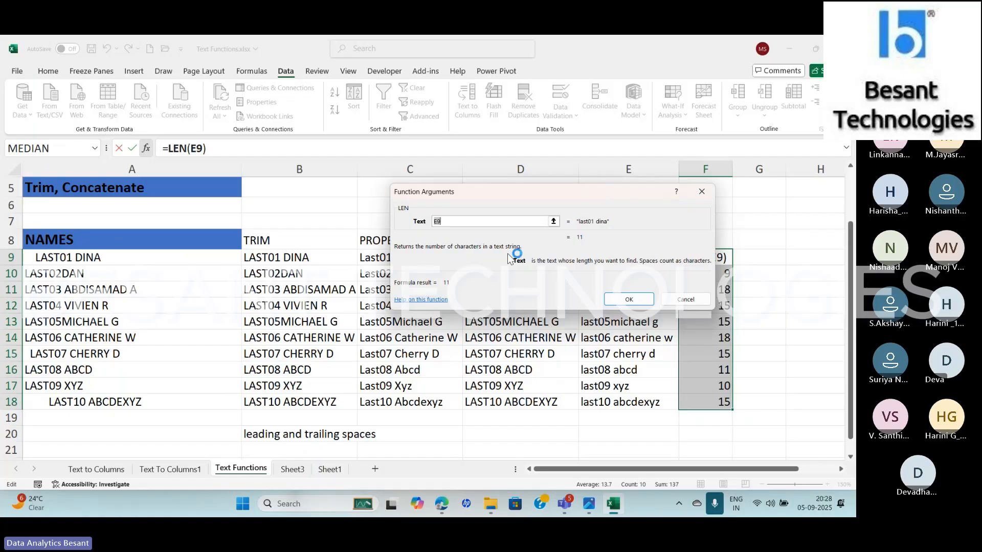
left_click(629, 301)
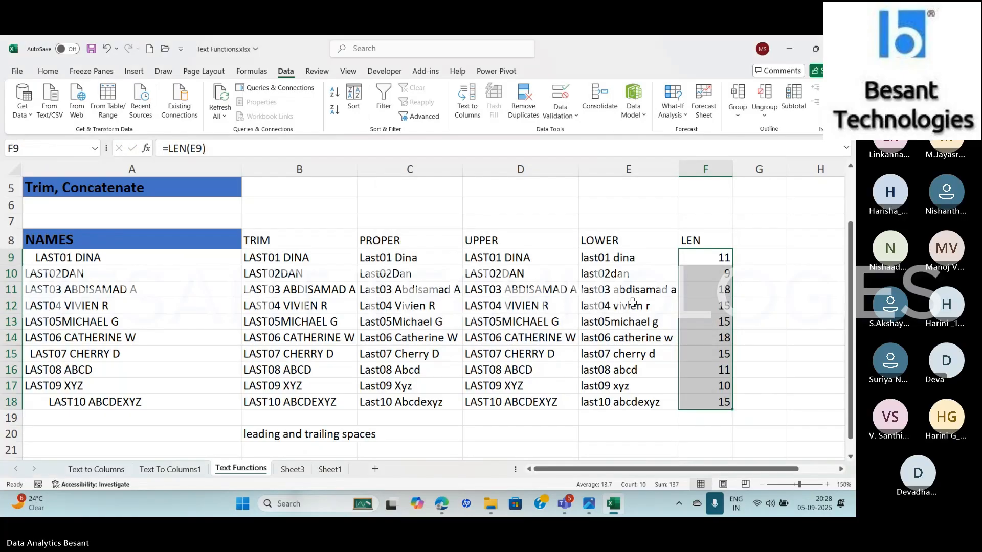
left_click(710, 364)
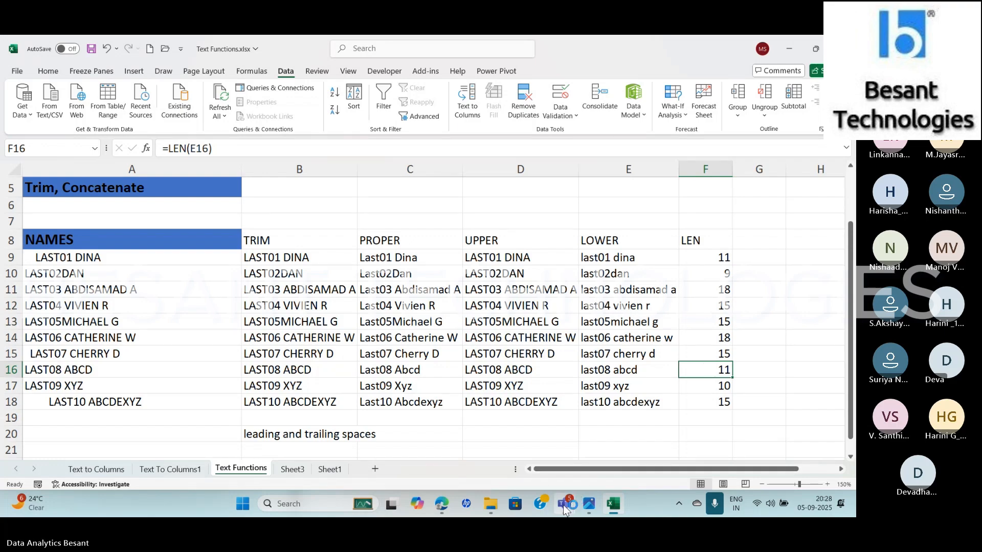
Switch to the Teams meeting to check its chat, dismiss the recording and transcription notice, and return to the Excel workbook
mouse_move(564, 507)
left_click(419, 434)
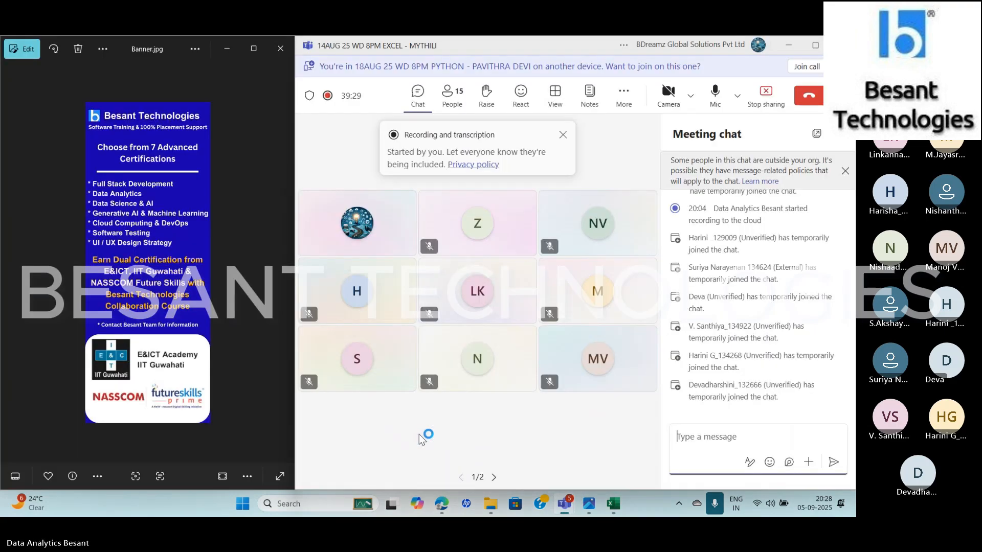
left_click(563, 135)
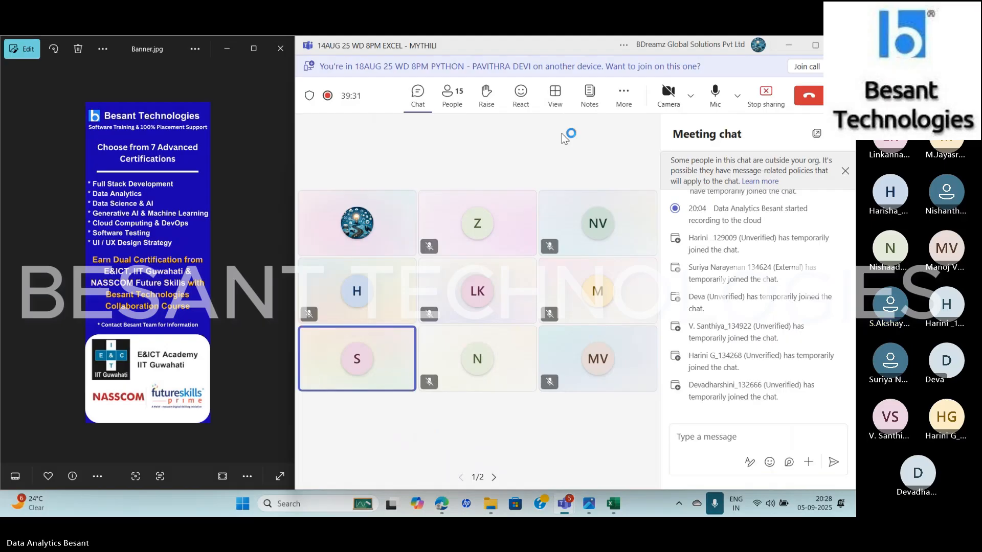
left_click(614, 504)
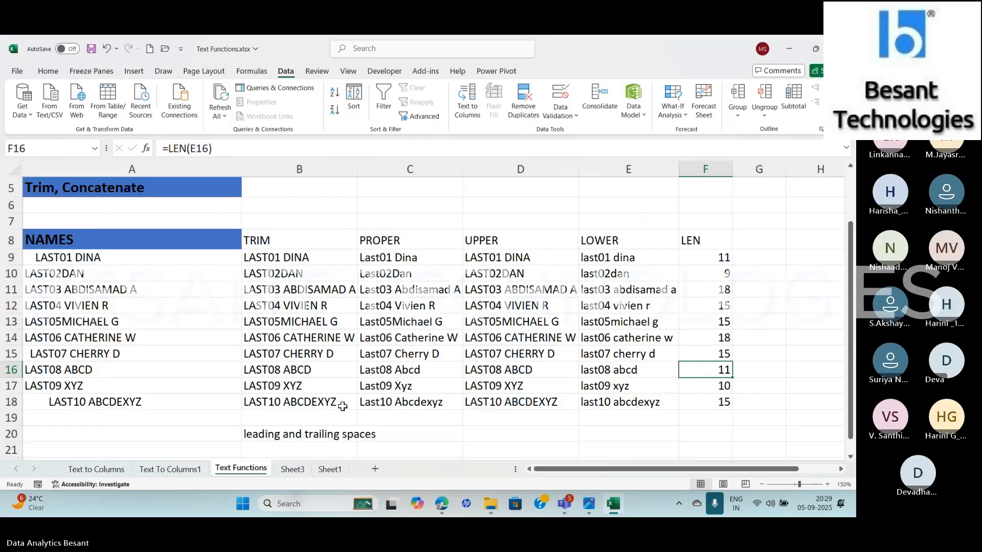
On Sheet1, clear the SUBSTITUTE formula in G4 and the sample words in G2:H2, leaving B3 selected
left_click(293, 470)
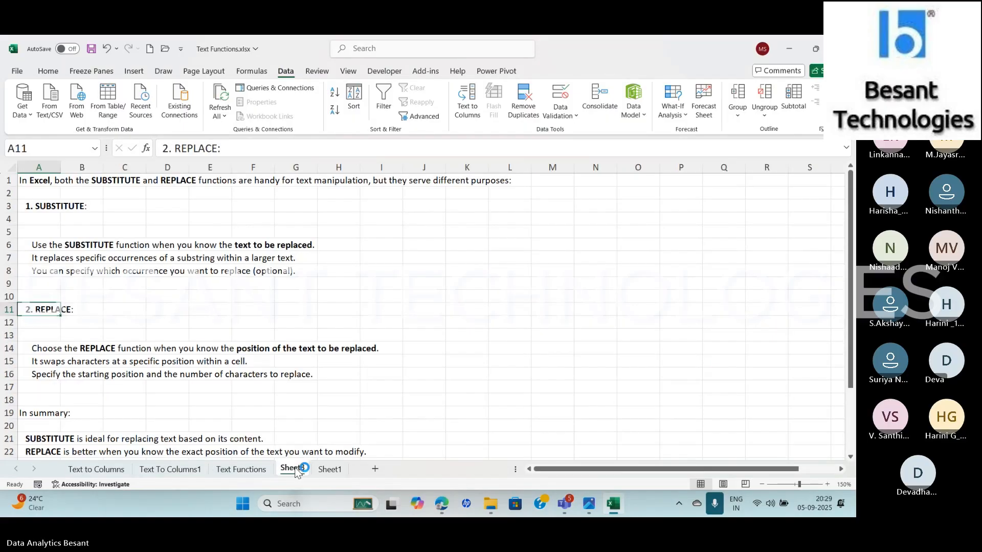
left_click(329, 470)
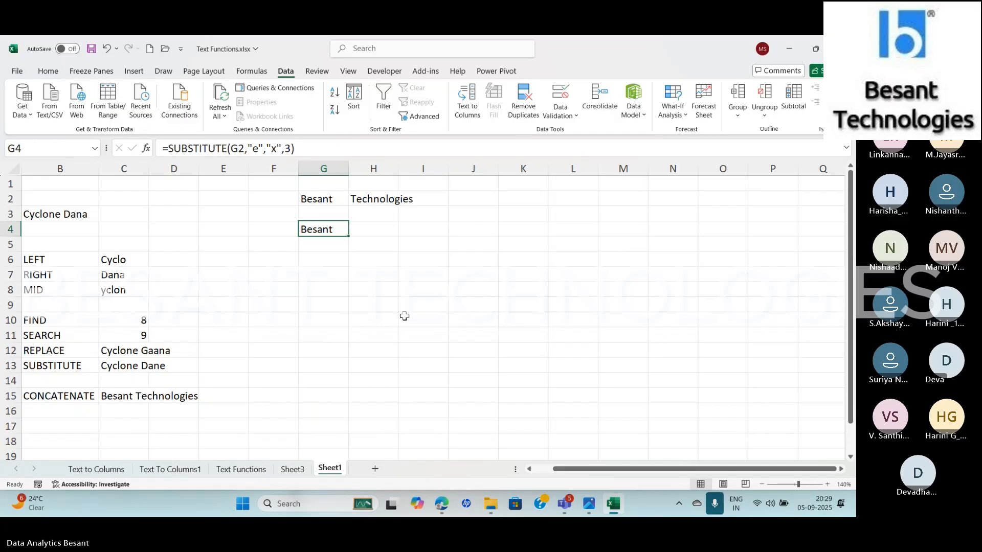
key("Delete")
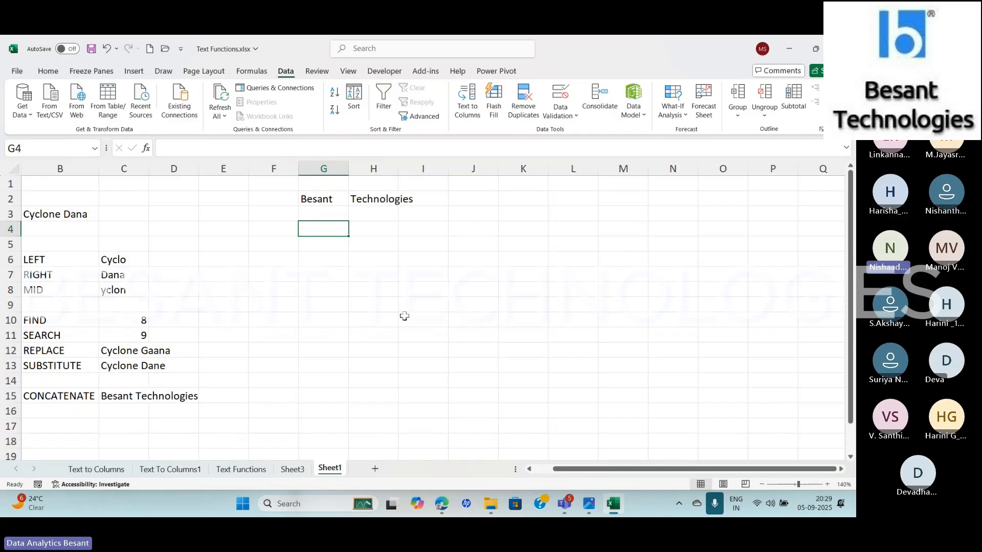
key("Up")
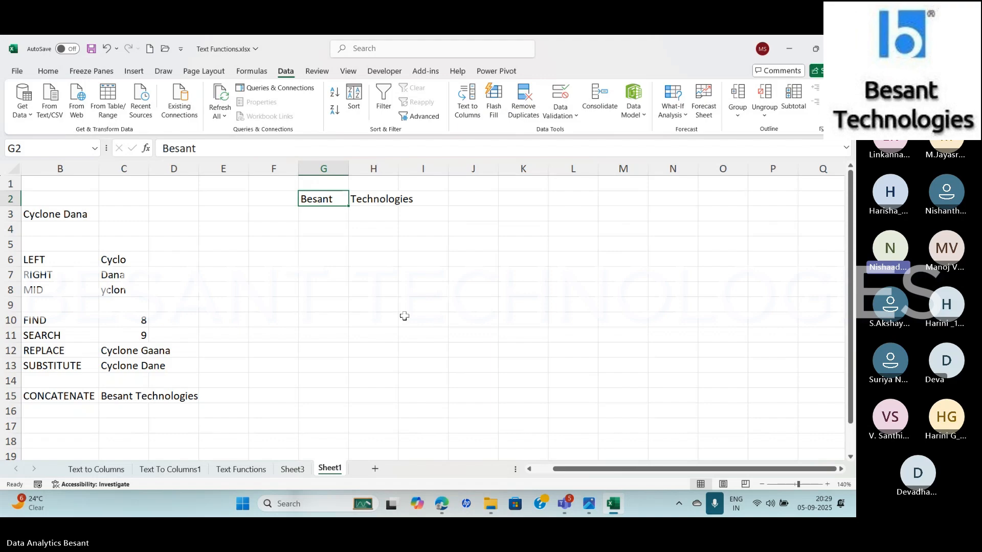
key("shift+Right")
key("Delete")
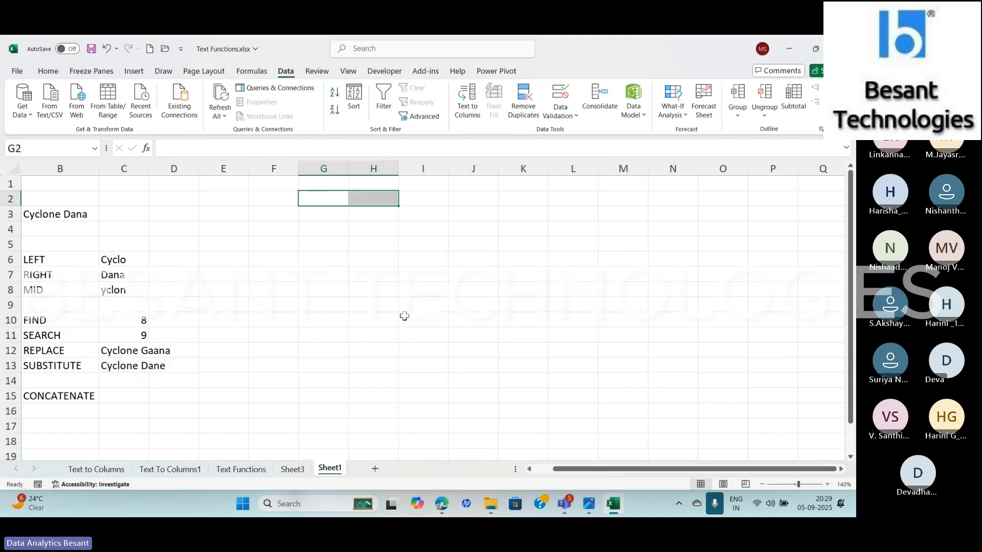
left_click(71, 217)
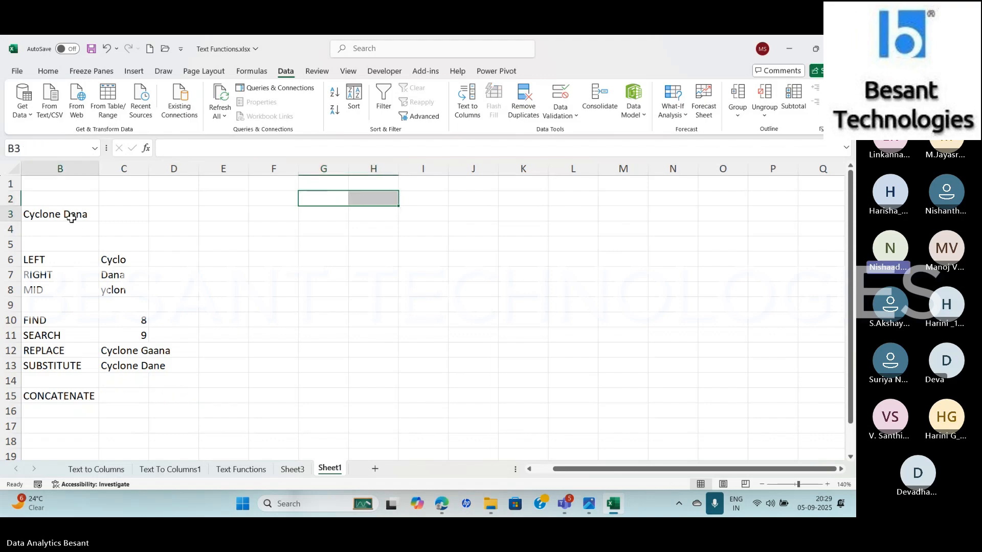
Clear the sample text in B3 and the old formula results in C9:C13
key("Delete")
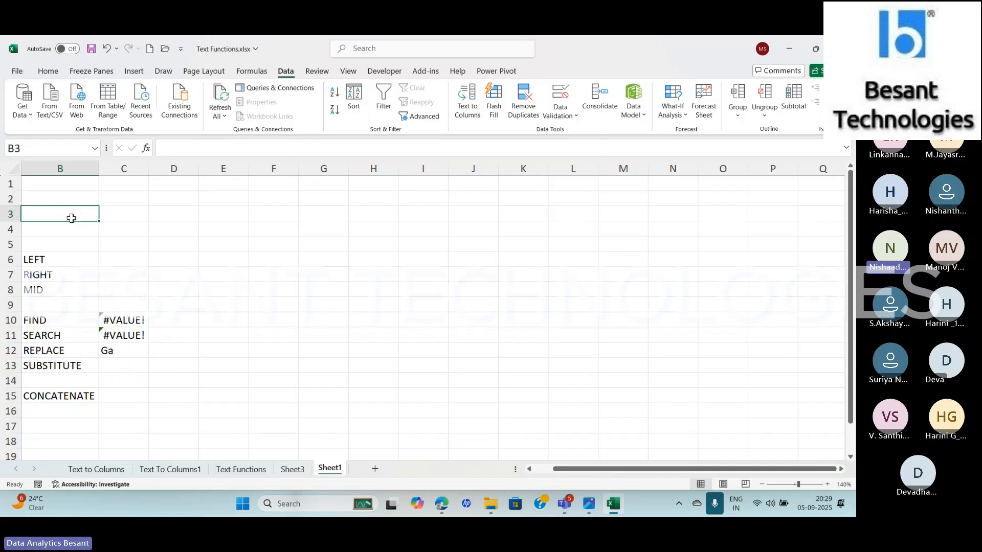
left_click(131, 310)
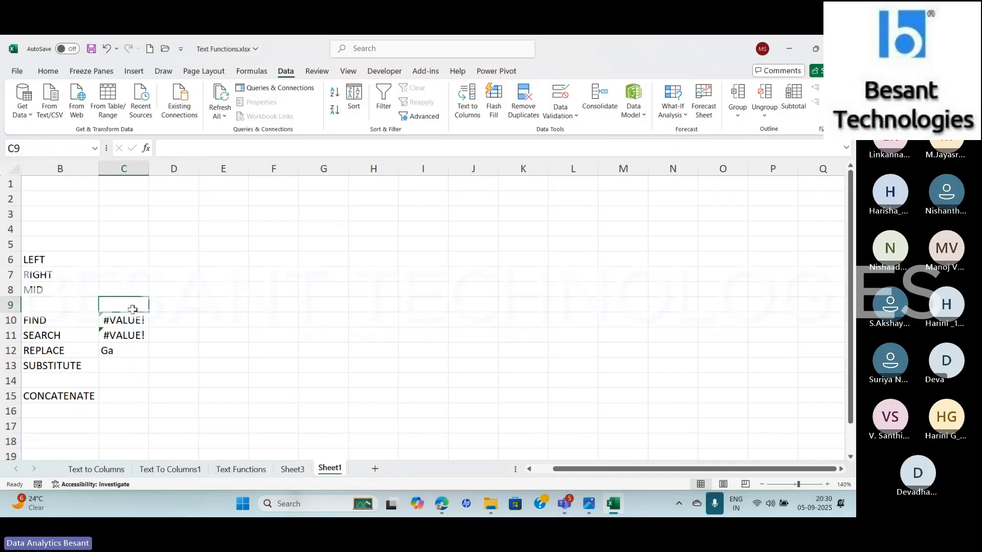
key("shift+Down")
key("shift+Down")
key("shift+Down")
key("shift+Down")
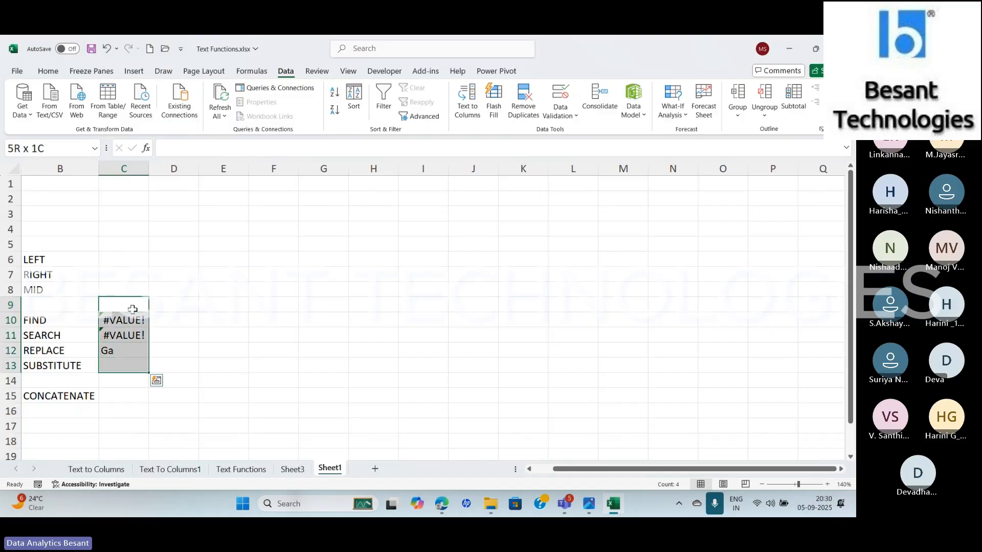
key("Delete")
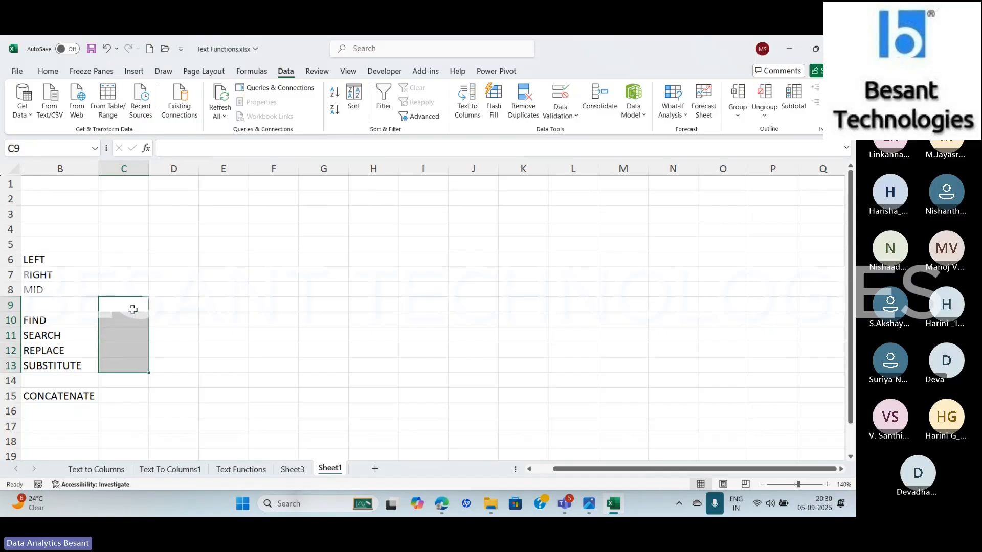
Enter "Happy Teachers Day" in F3 and fit column F to the width of the text
left_click(285, 211)
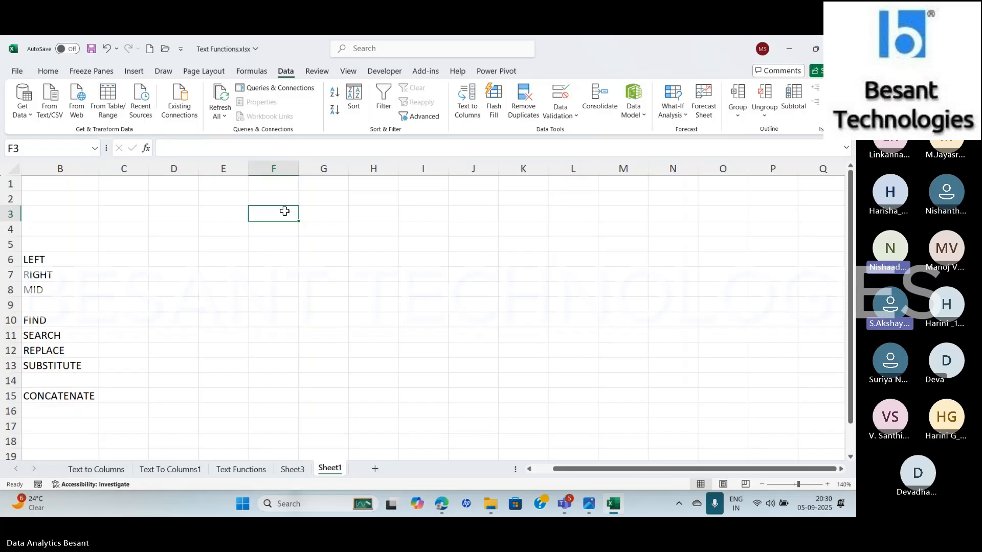
type("Happy ")
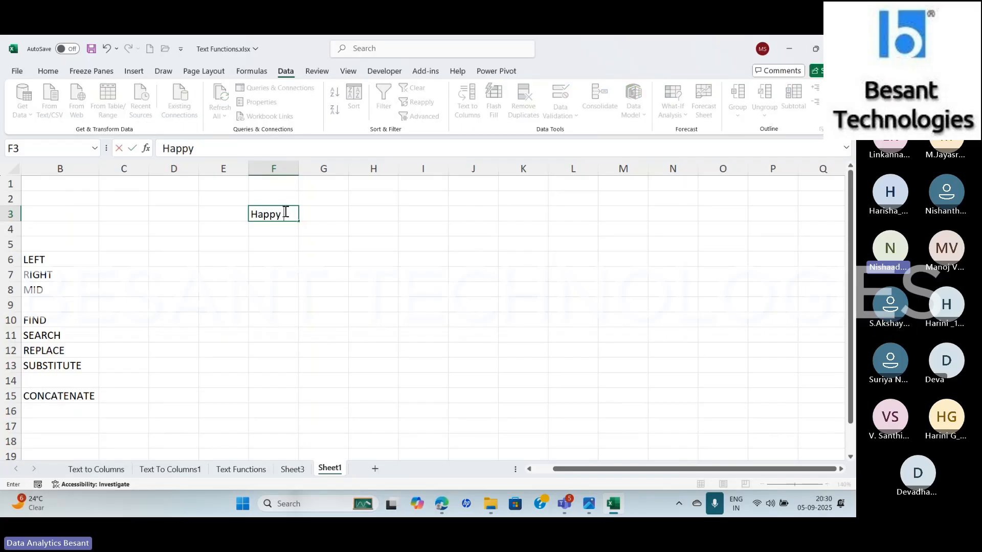
type("Teachers")
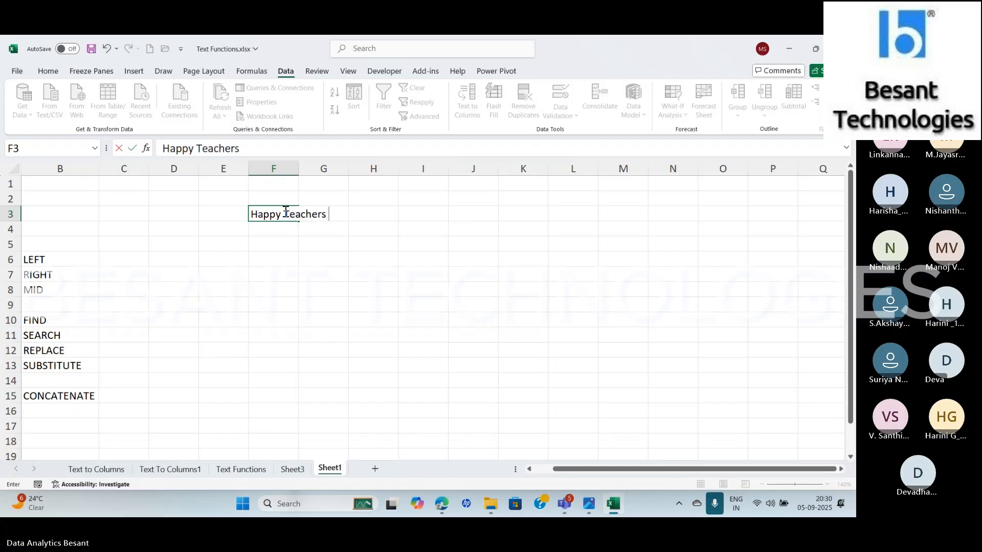
type(" dA")
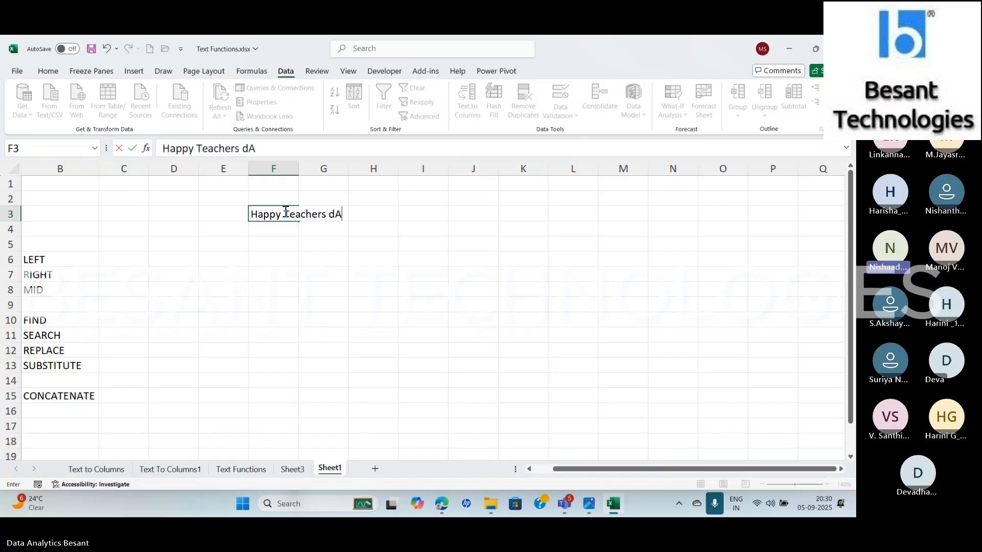
key("BackSpace")
key("BackSpace")
type("Day")
key("Return")
left_click(285, 211)
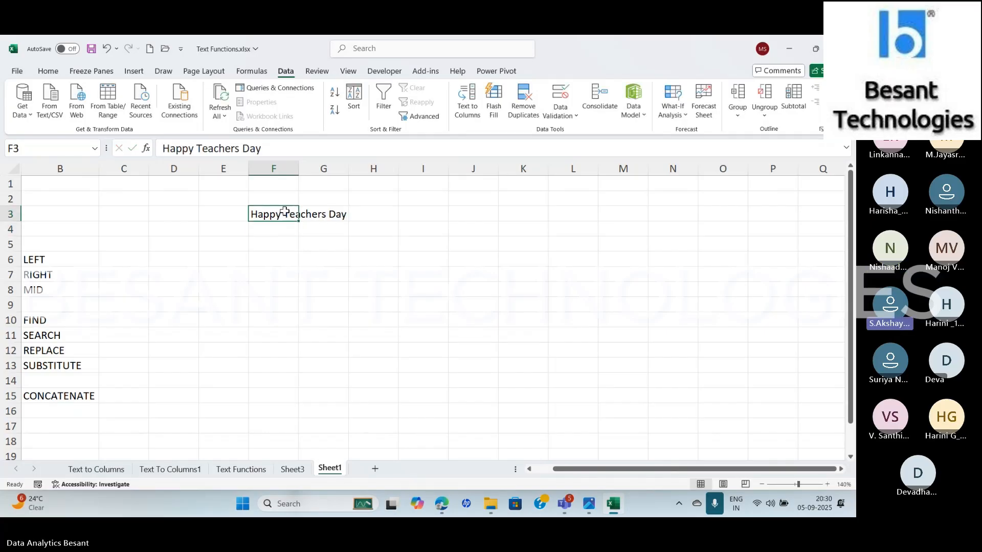
double_click(299, 168)
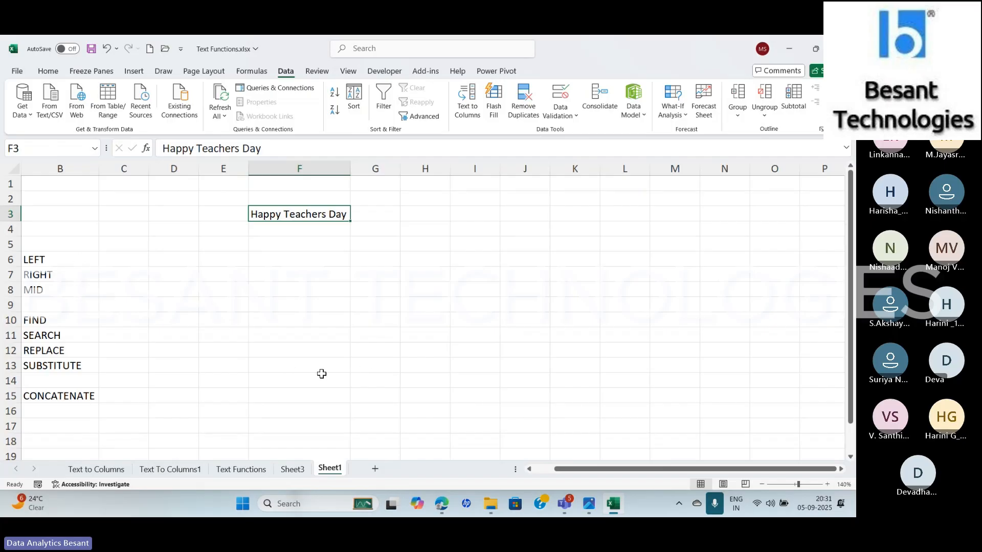
key("Left")
key("Left")
key("Left")
key("Left")
key("Left")
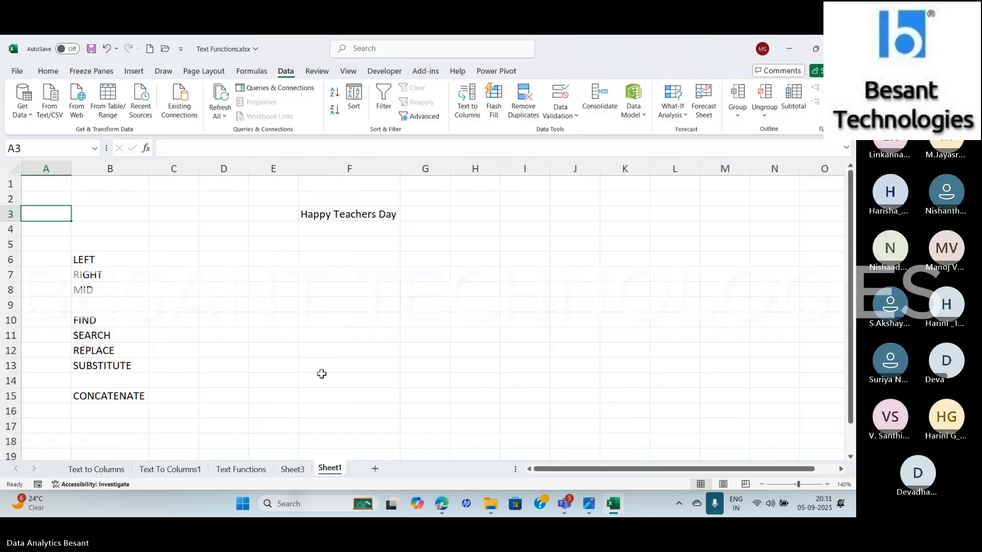
key("Right")
key("Right")
key("Right")
key("Right")
key("Right")
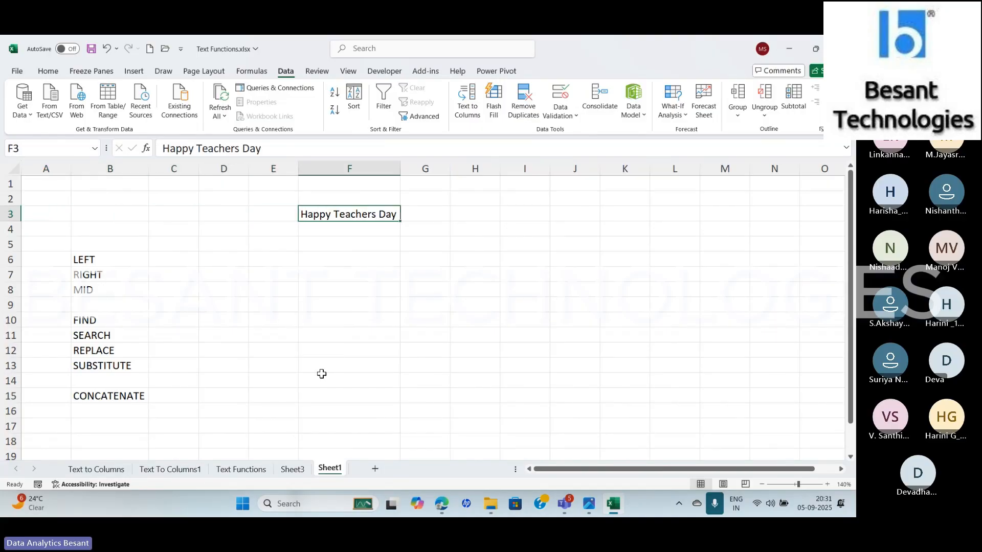
key("Right")
key("Right")
key("Right")
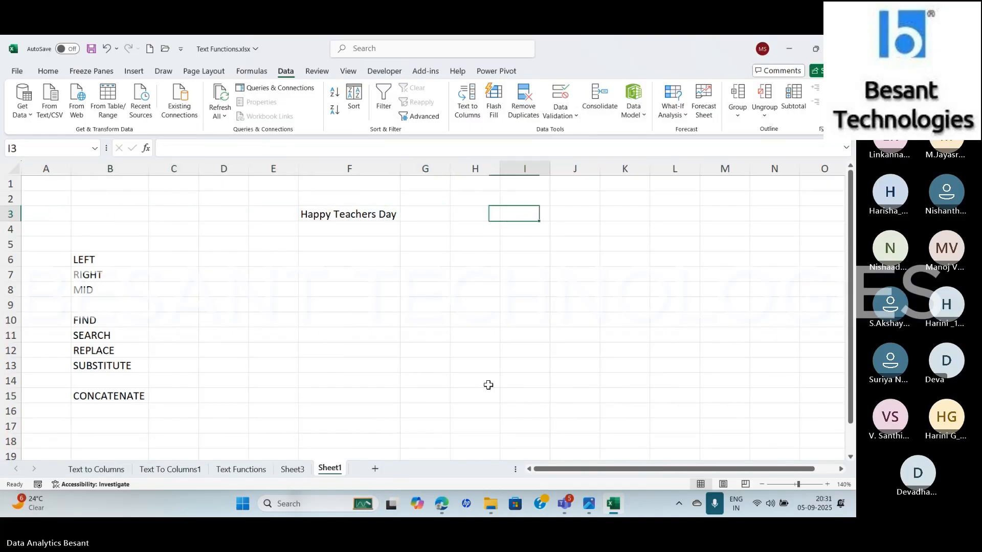
key("Down")
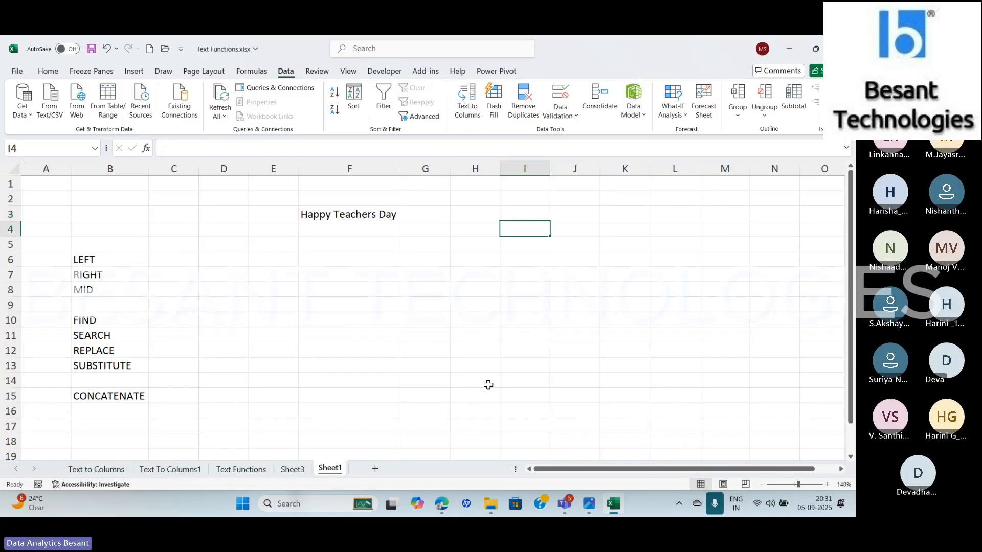
Start a LEFT formula in D6 and open its function arguments, keeping the text in F3 uncovered
key("Left")
key("Left")
key("Left")
key("Down")
key("Down")
key("Left")
key("Right")
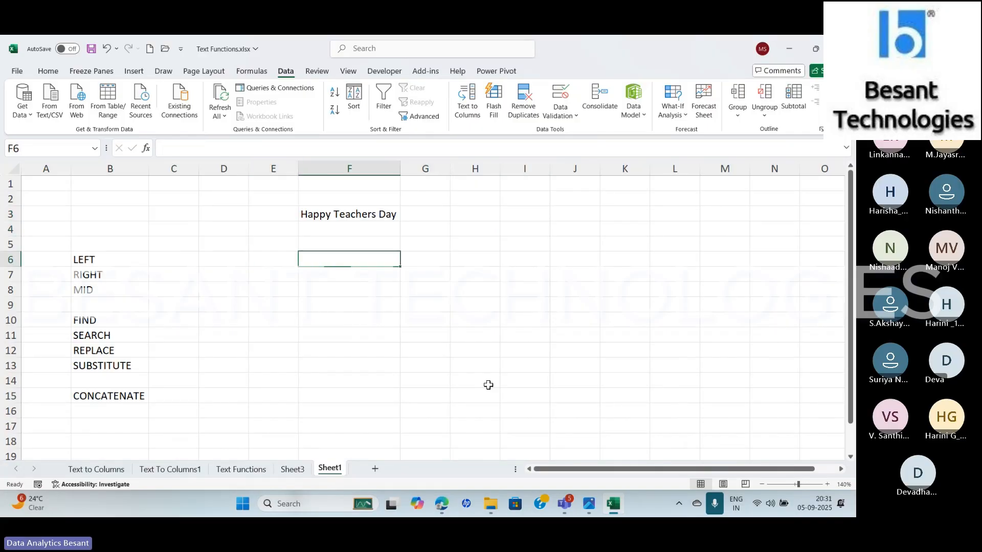
key("Left")
key("Left")
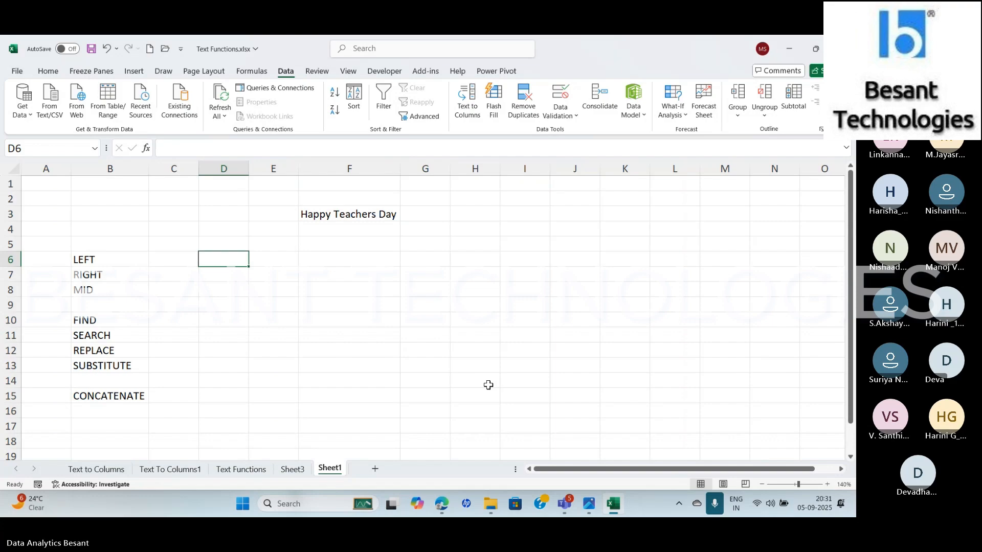
type("=lef")
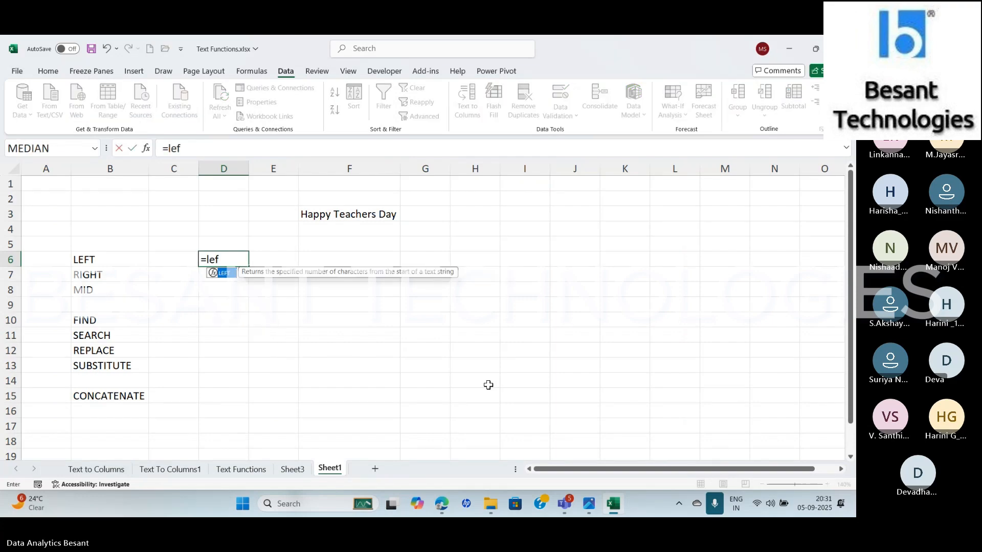
type("t")
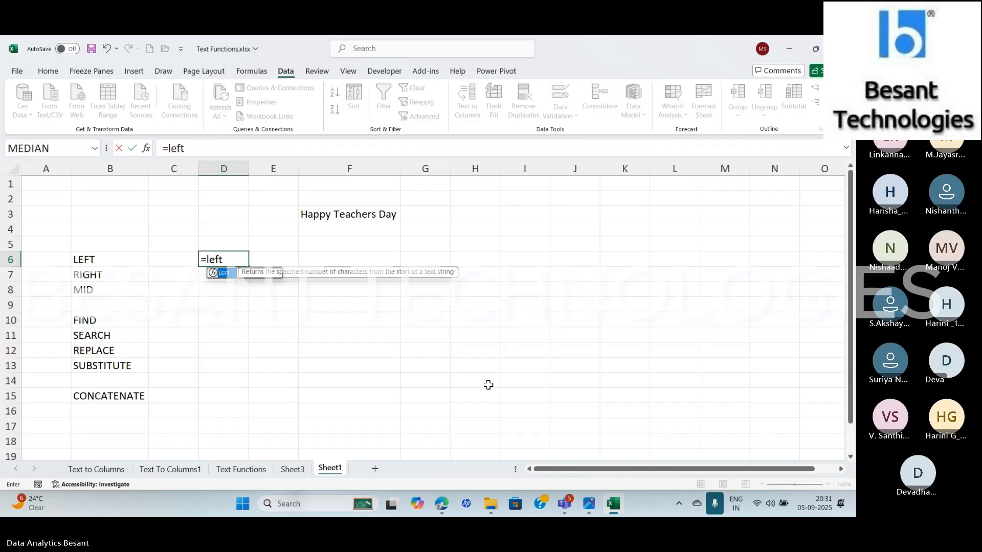
key("Tab")
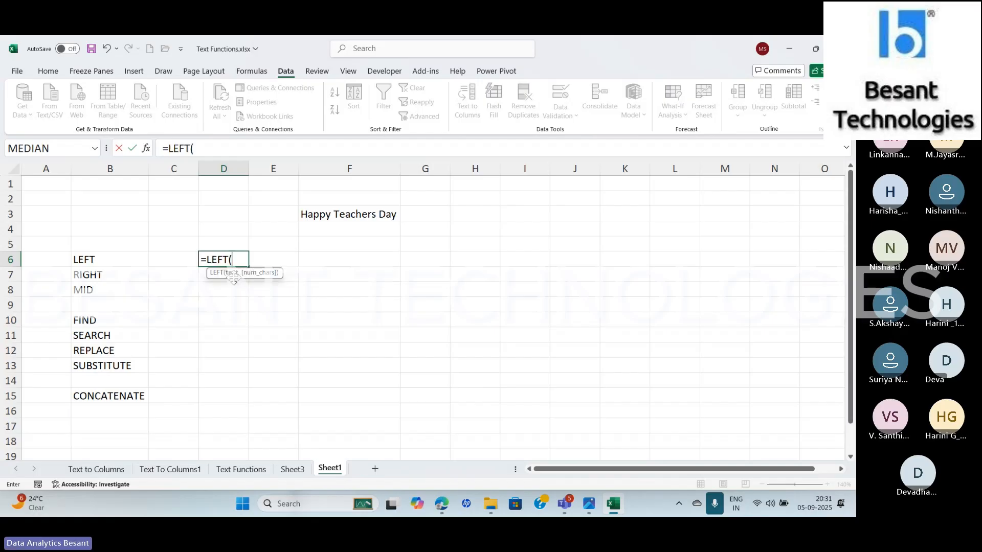
left_click(146, 148)
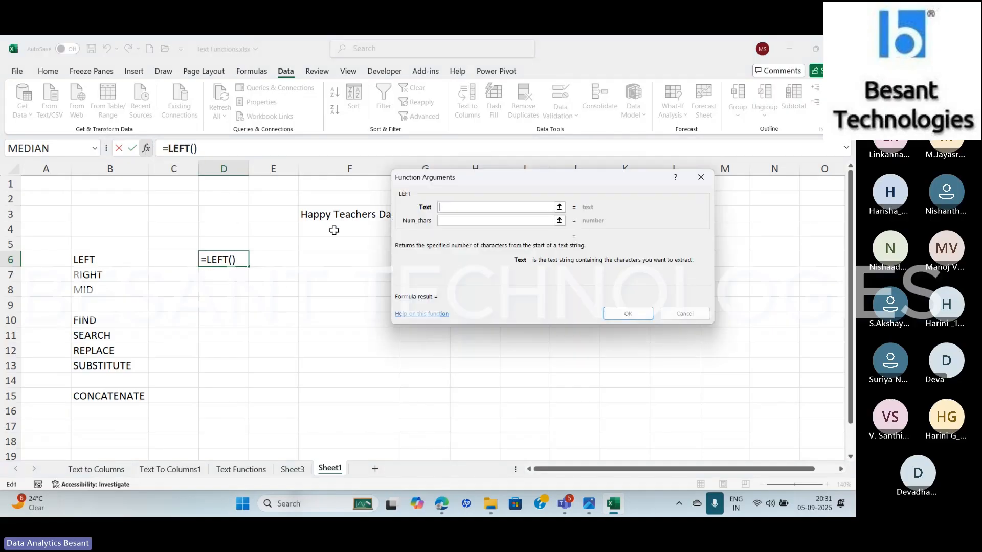
left_click_drag(443, 181, 418, 306)
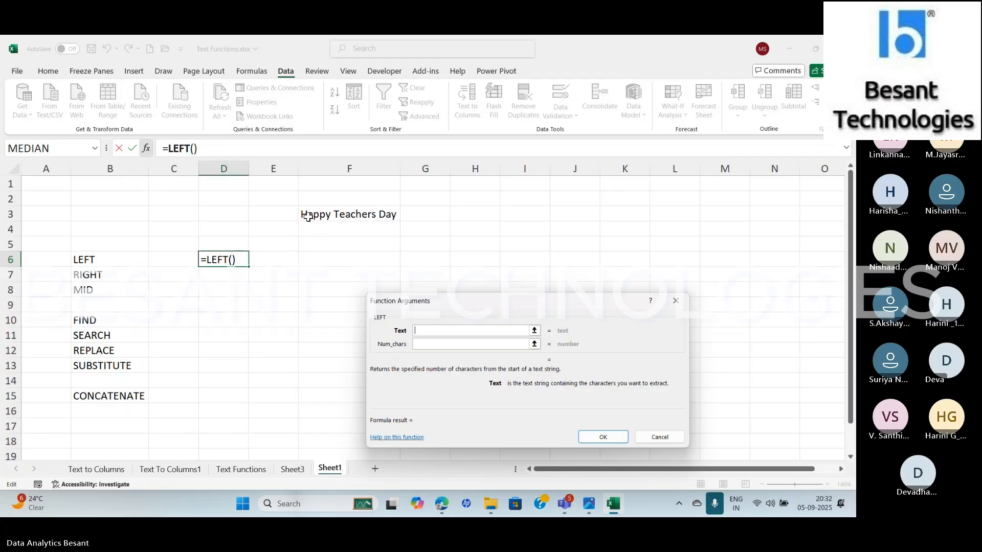
Complete the LEFT function with F3 as the text and 5 as the number of characters
left_click(307, 215)
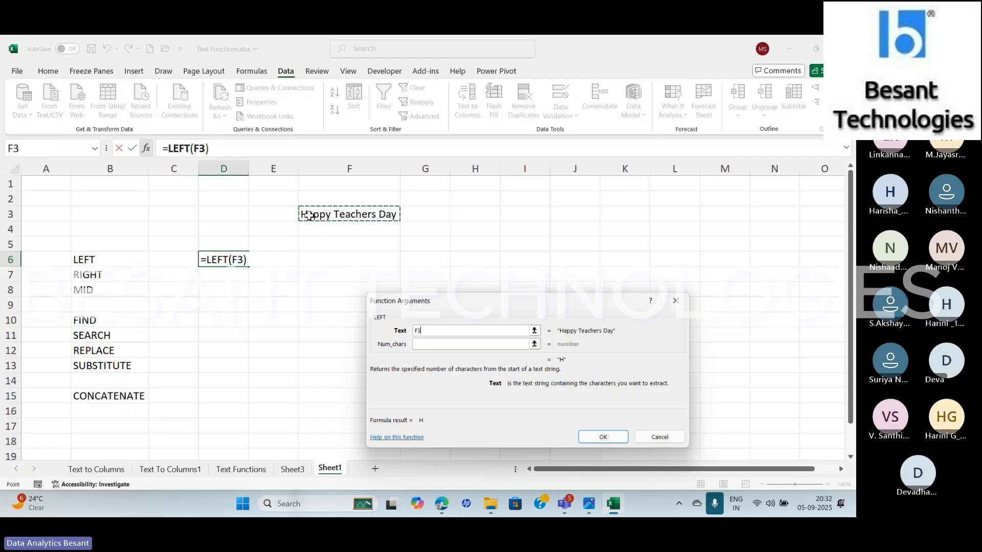
left_click(419, 344)
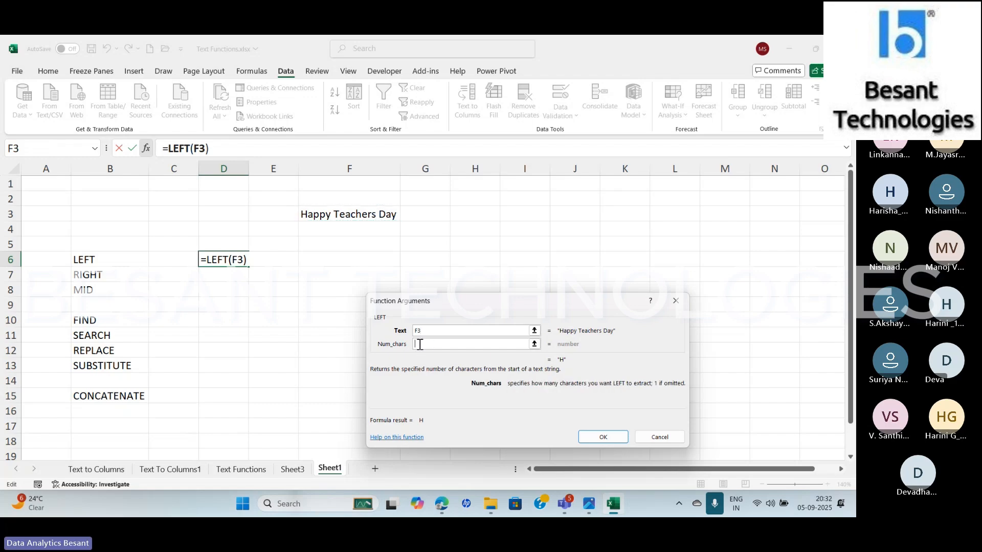
type("5")
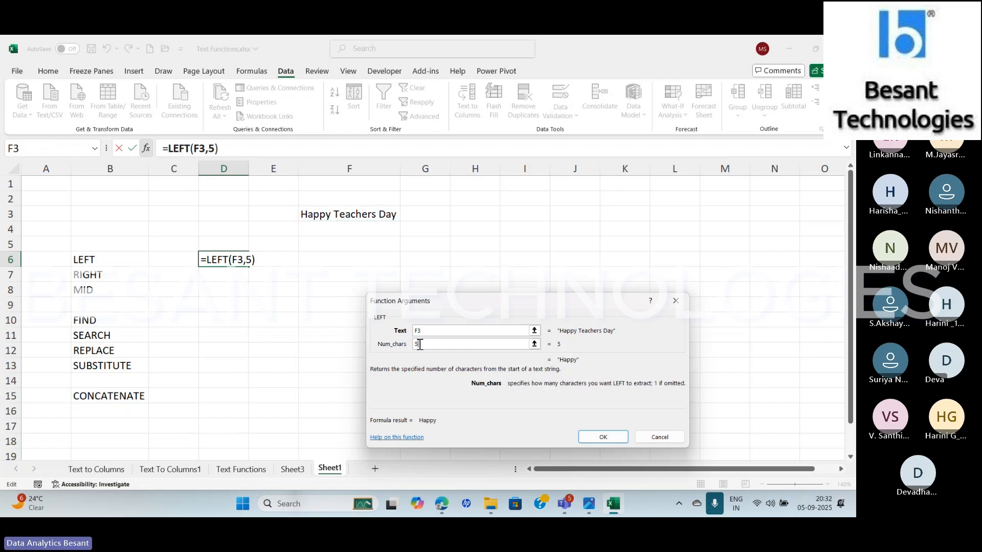
left_click(603, 441)
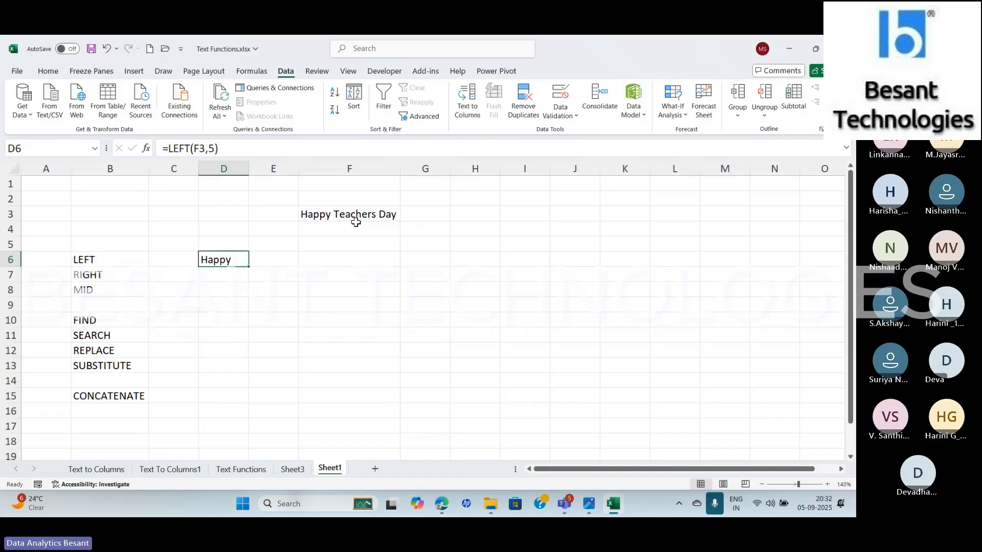
Change the number of characters in the D6 LEFT formula to 14
left_click(217, 149)
key("BackSpace")
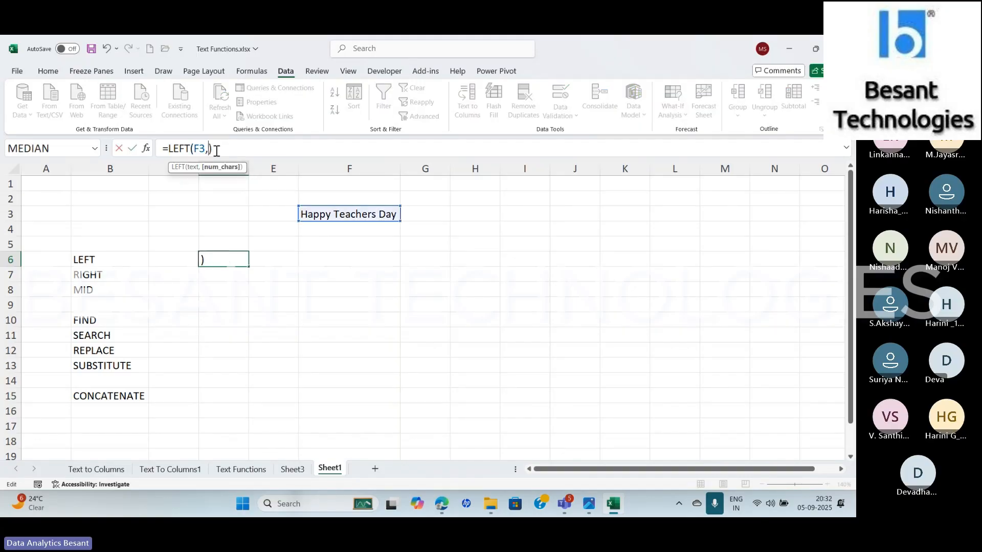
type("14")
key("Return")
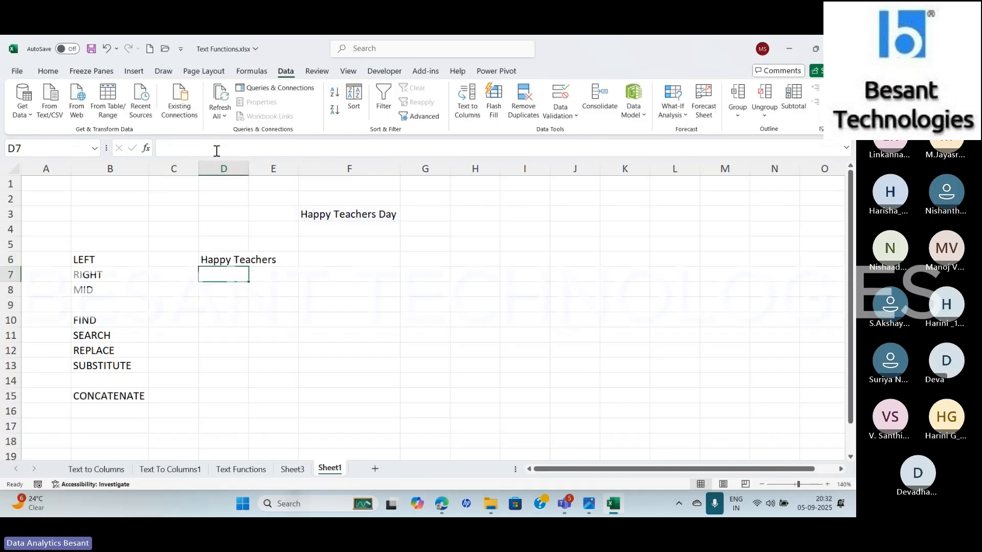
Open the LEFT formula in D6 for editing at its character count
key("Up")
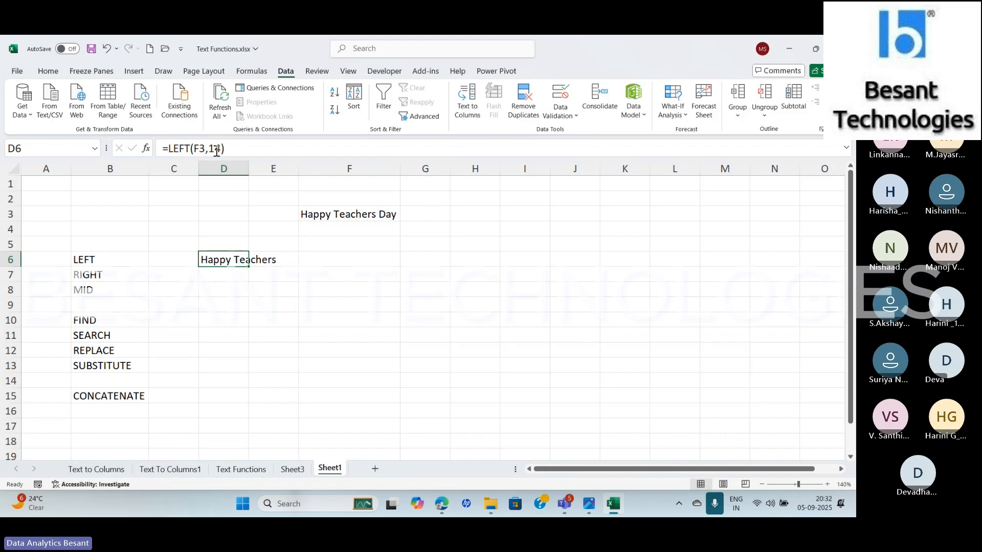
left_click(217, 152)
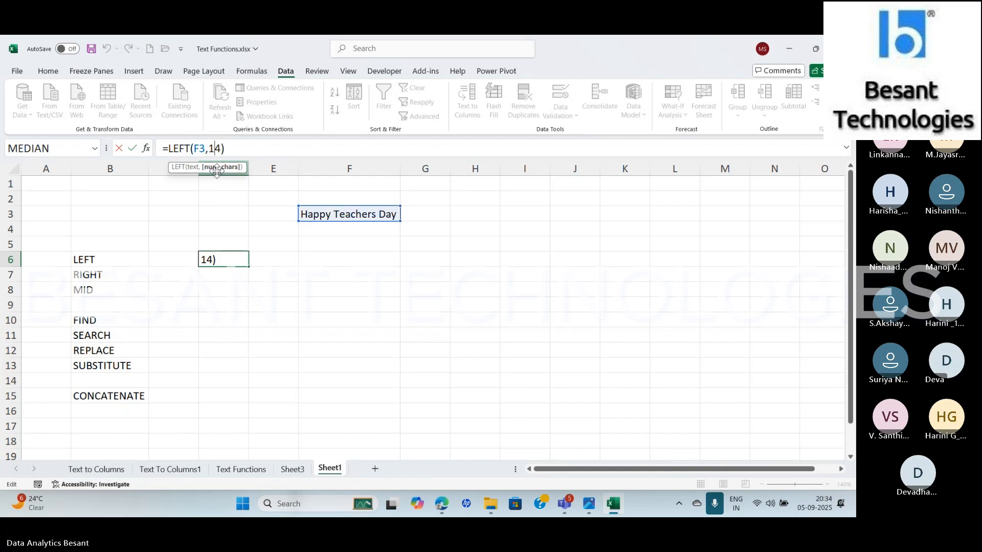
Remove the number-of-characters argument from the LEFT formula in D6, keeping only F3 as the text
key("BackSpace")
key("BackSpace")
key("BackSpace")
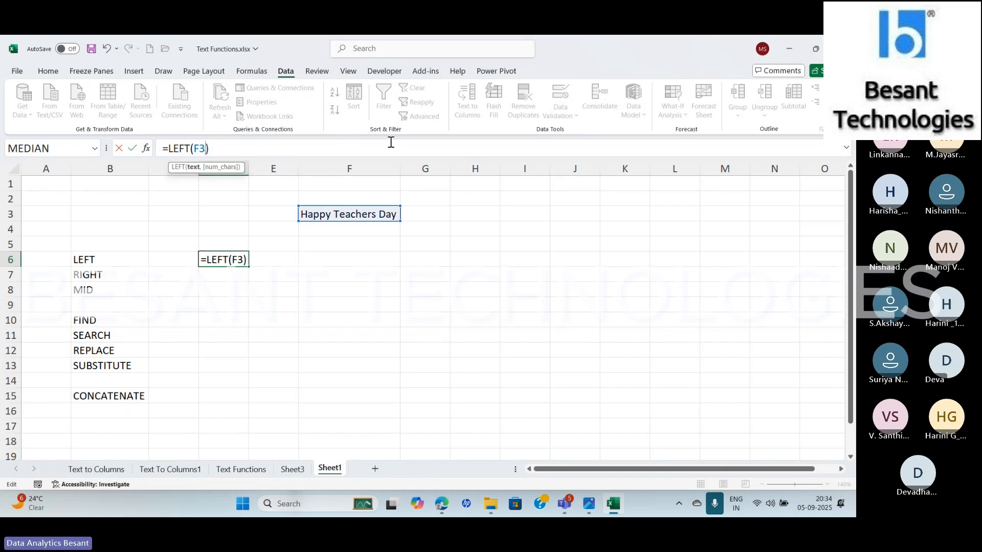
key("Right")
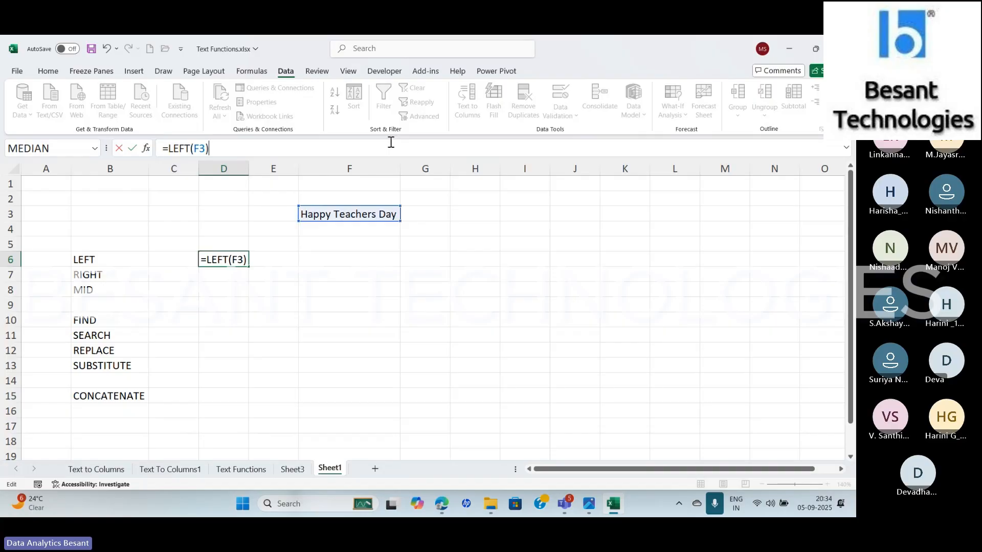
key("Return")
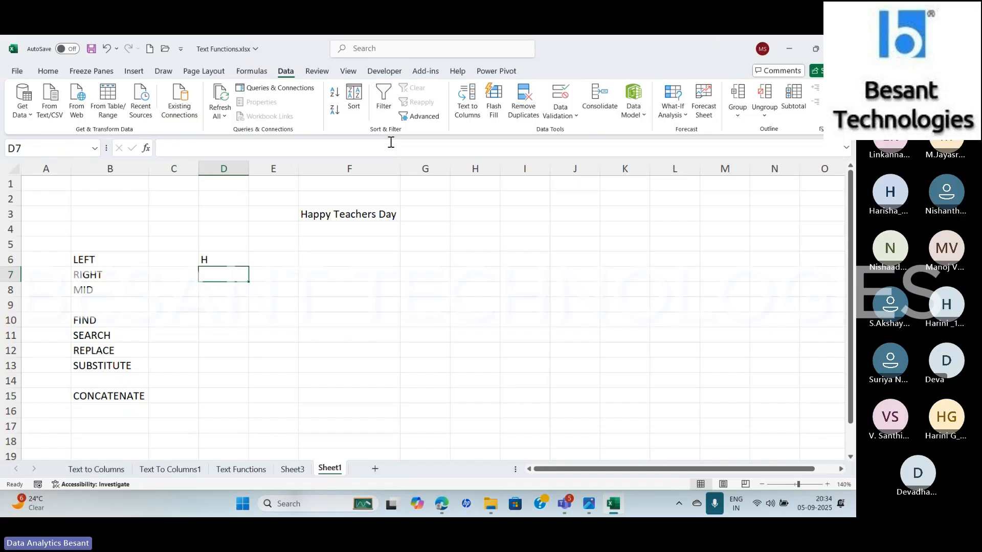
key("Up")
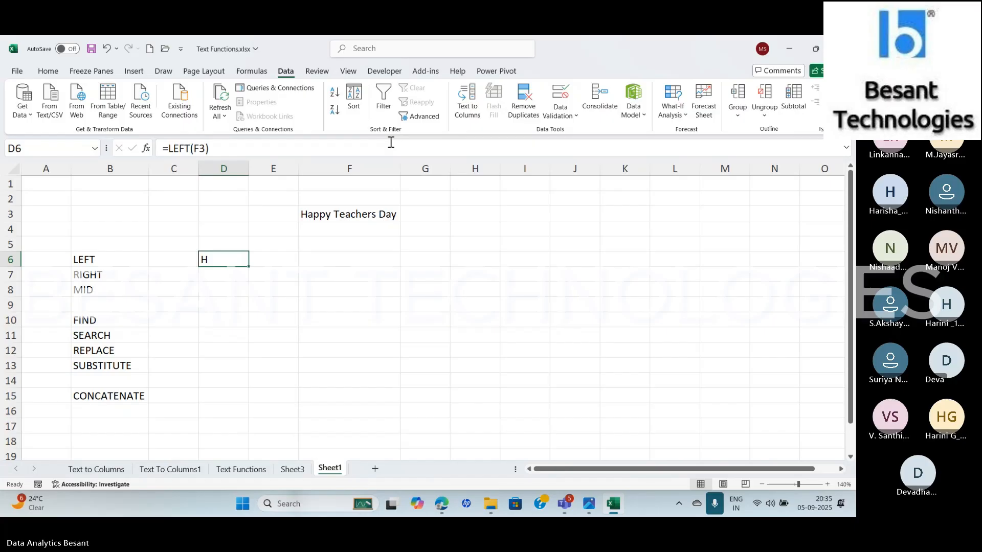
Enter a RIGHT formula in D7 that extracts 3 characters from the text in F3
key("Down")
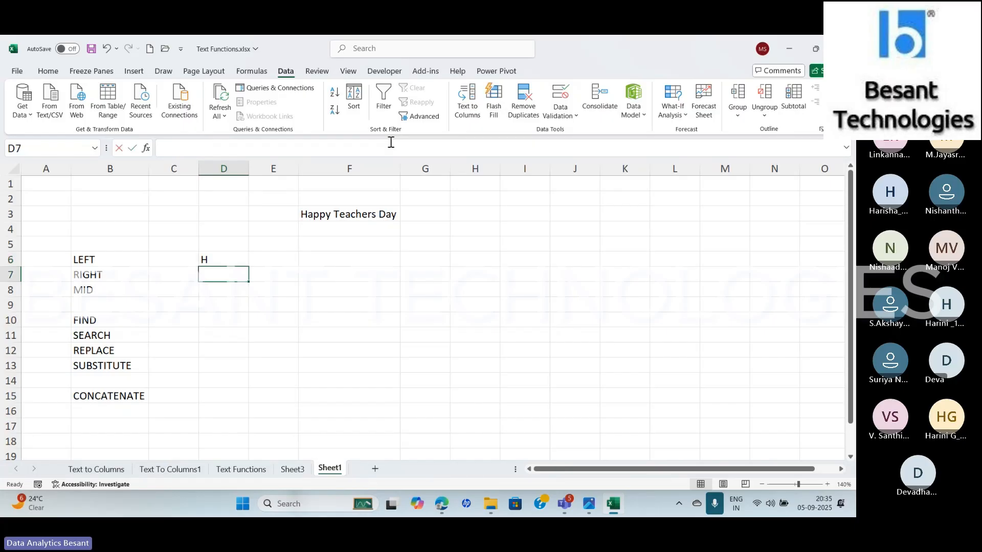
type("ri")
key("BackSpace")
key("BackSpace")
type("=RI")
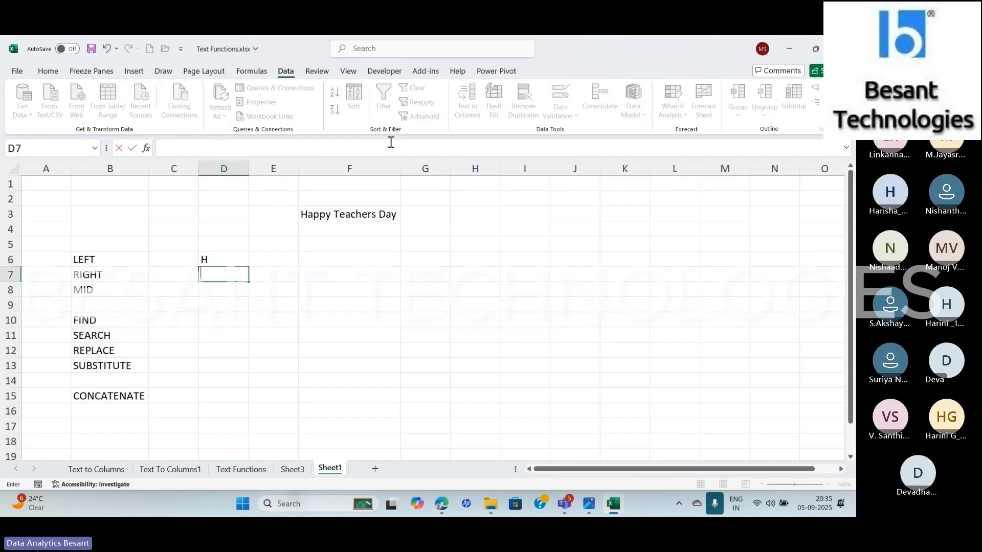
type("GHT")
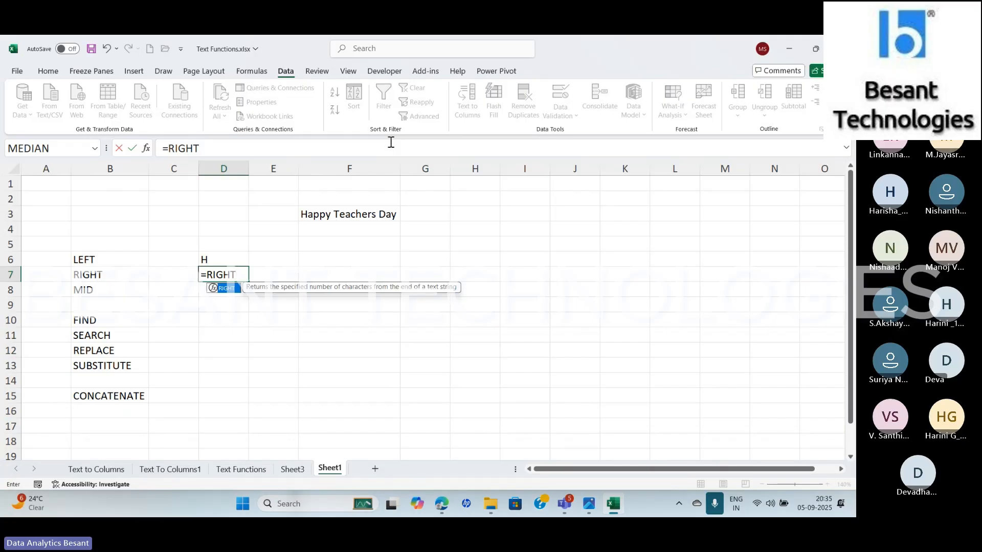
type("(")
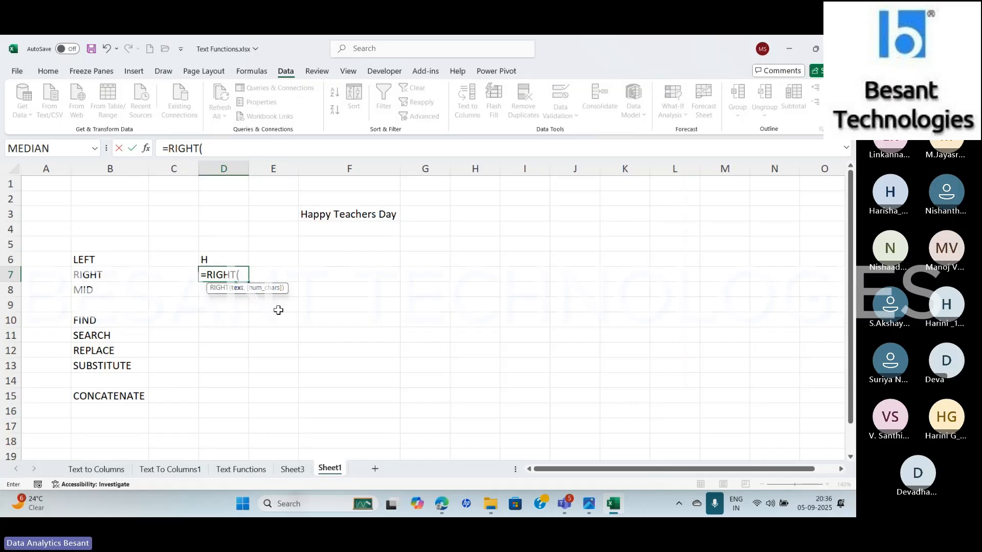
left_click(325, 217)
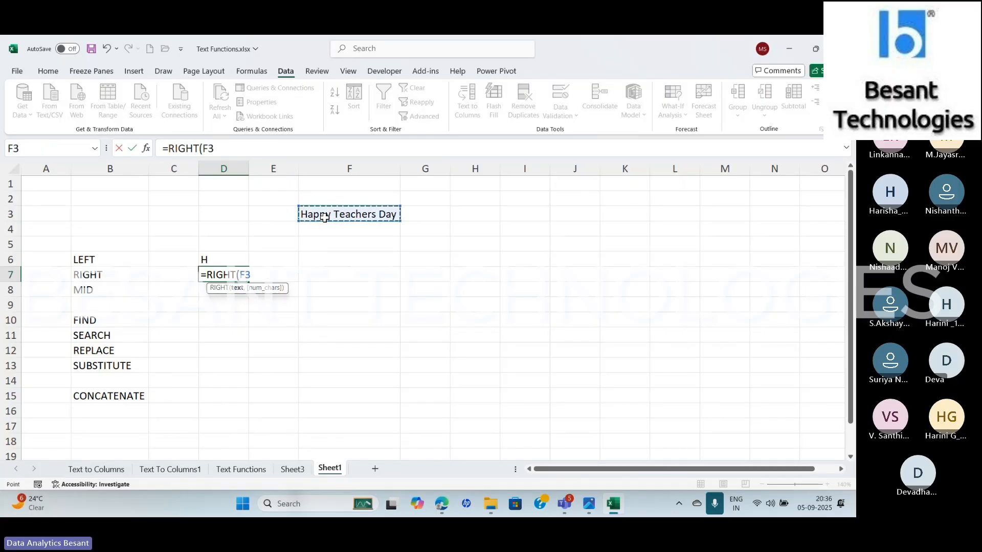
type(",")
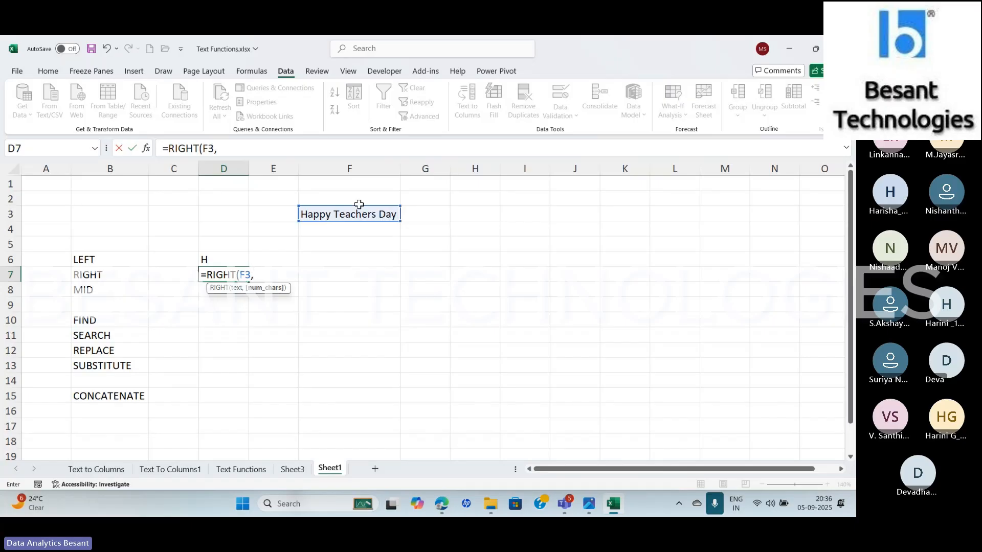
type("3)")
key("Return")
key("Up")
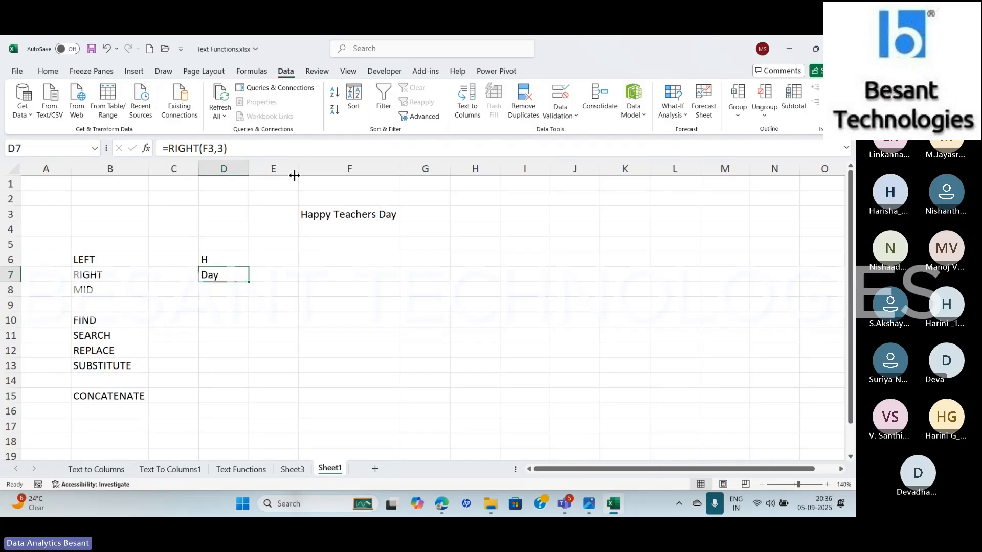
Remove the number-of-characters argument from the RIGHT formula in D7, keeping only F3 as the text
left_click(226, 149)
key("BackSpace")
key("BackSpace")
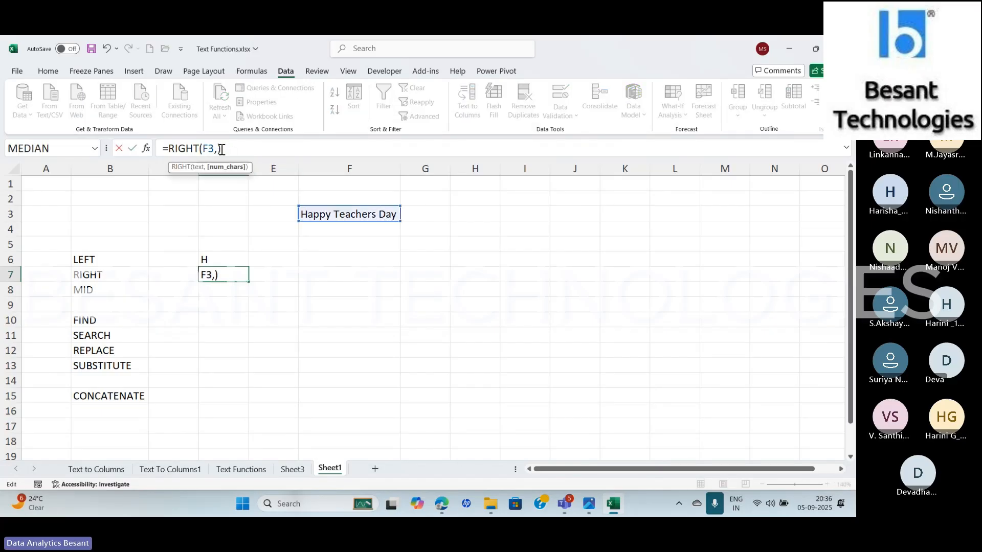
key("Return")
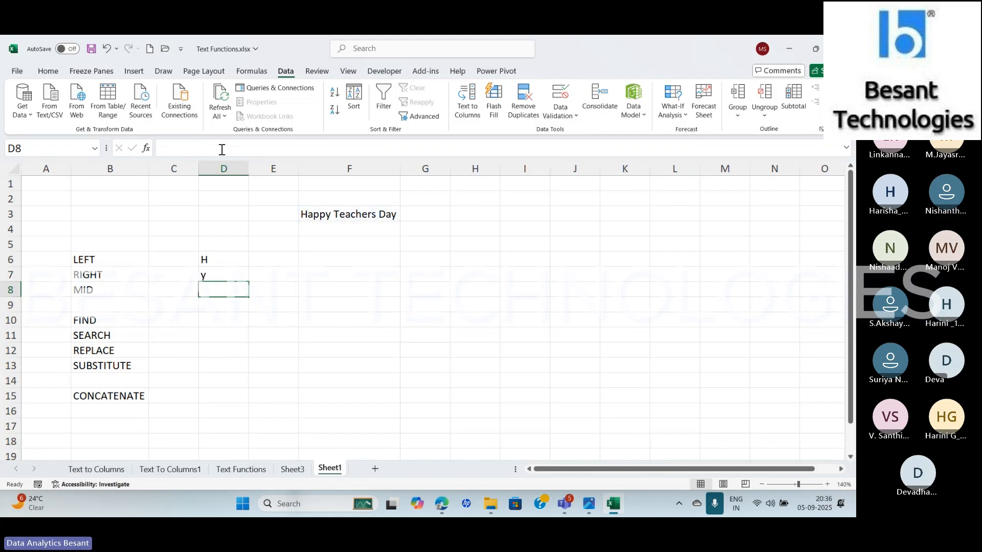
key("Up")
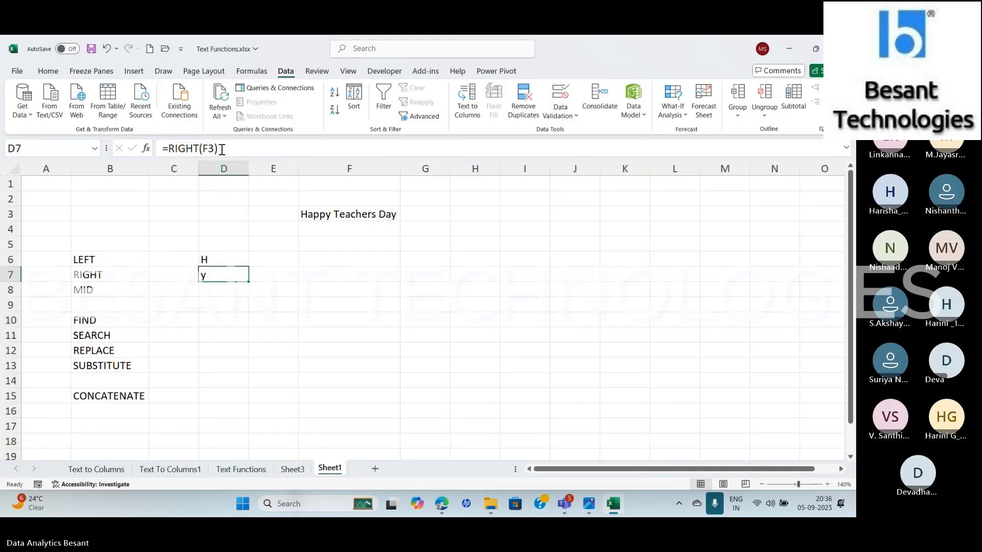
key("Down")
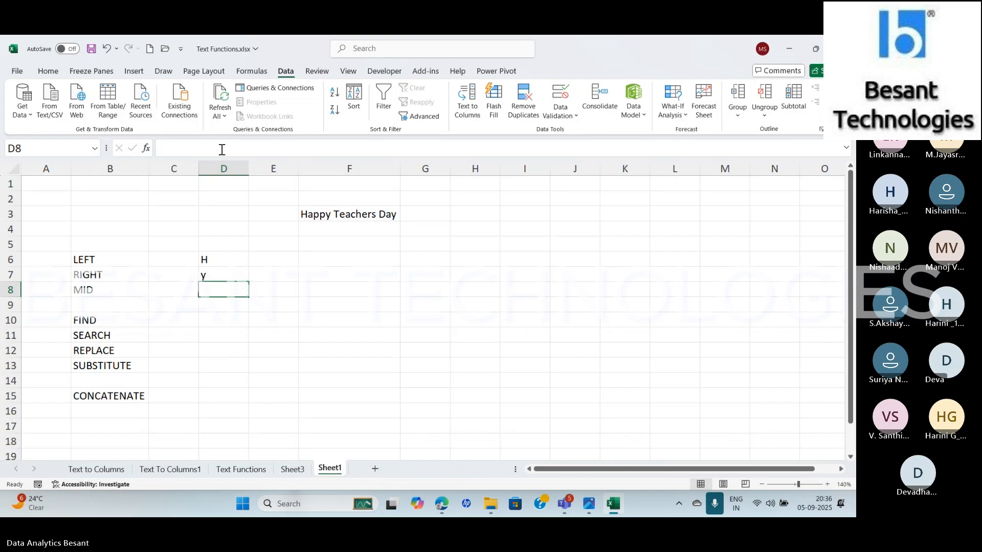
key("alt+Tab")
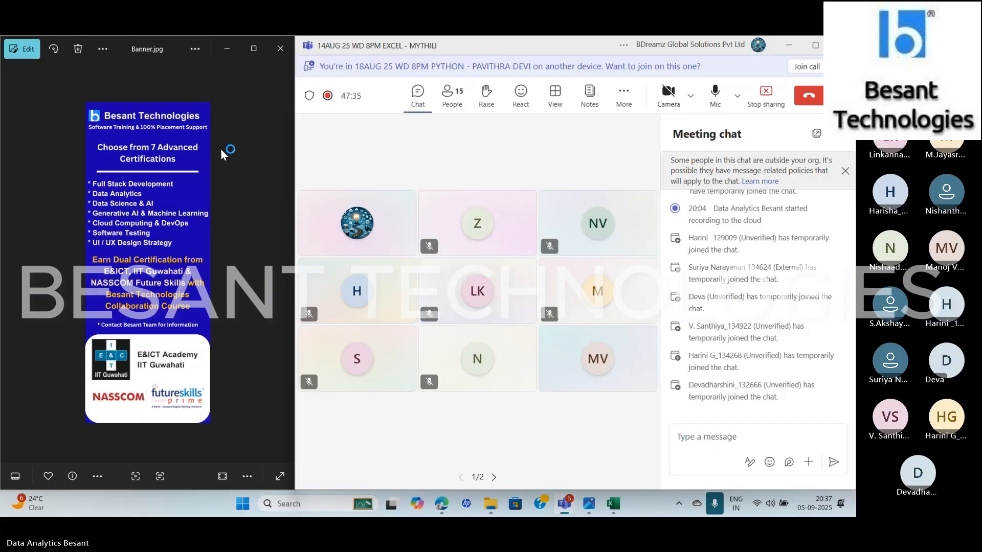
key("alt+Tab")
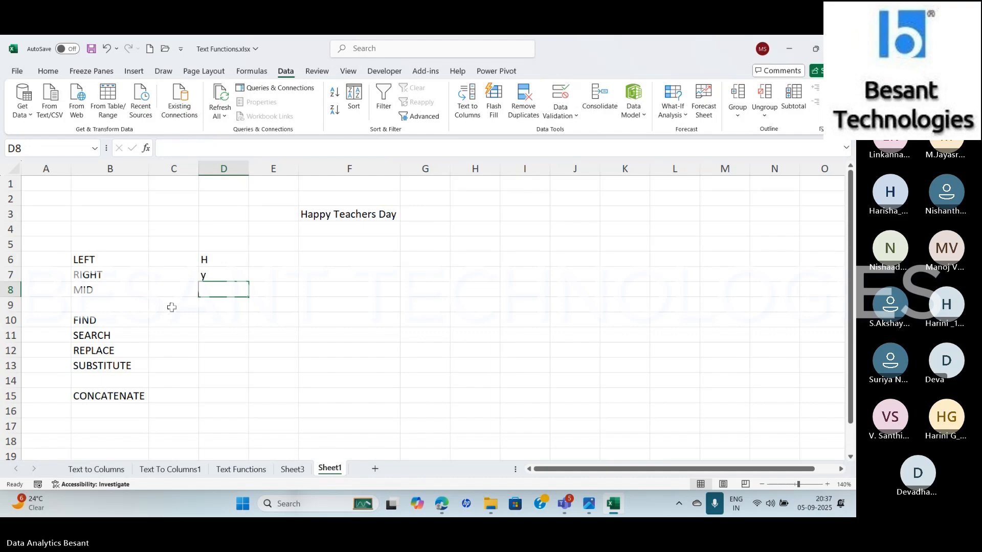
Enter a MID formula in D8 using the text in F3, start number 7 and 7 characters
type("=MID")
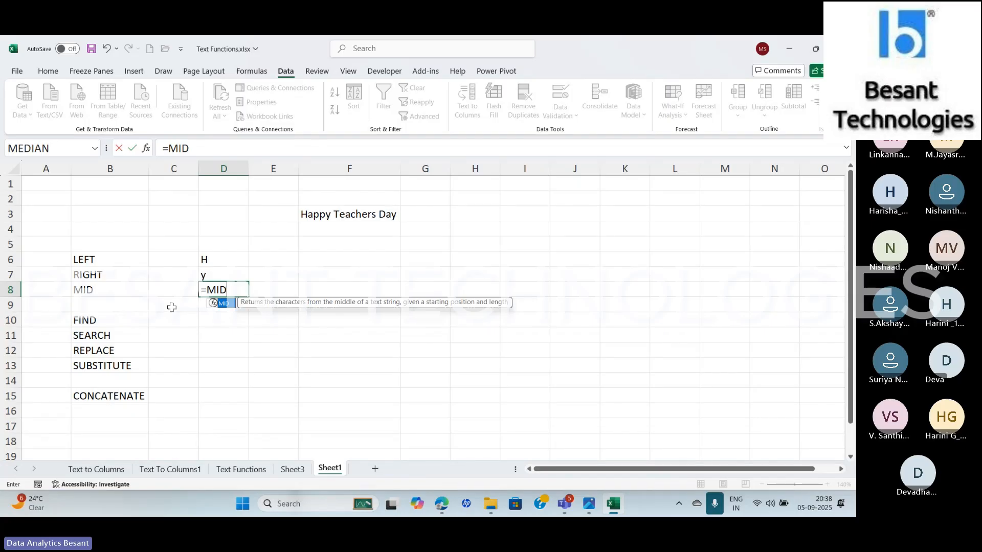
type("(")
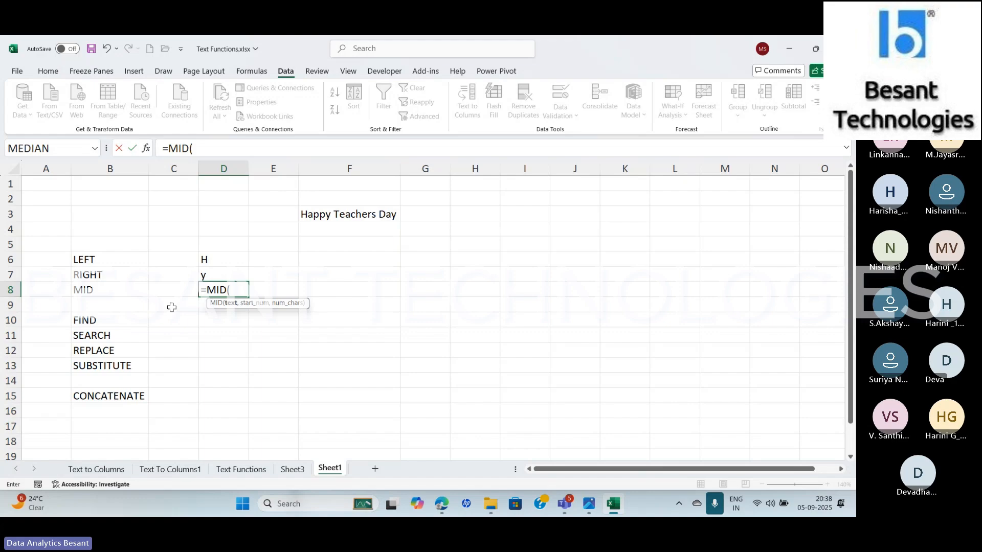
left_click(314, 213)
type(",")
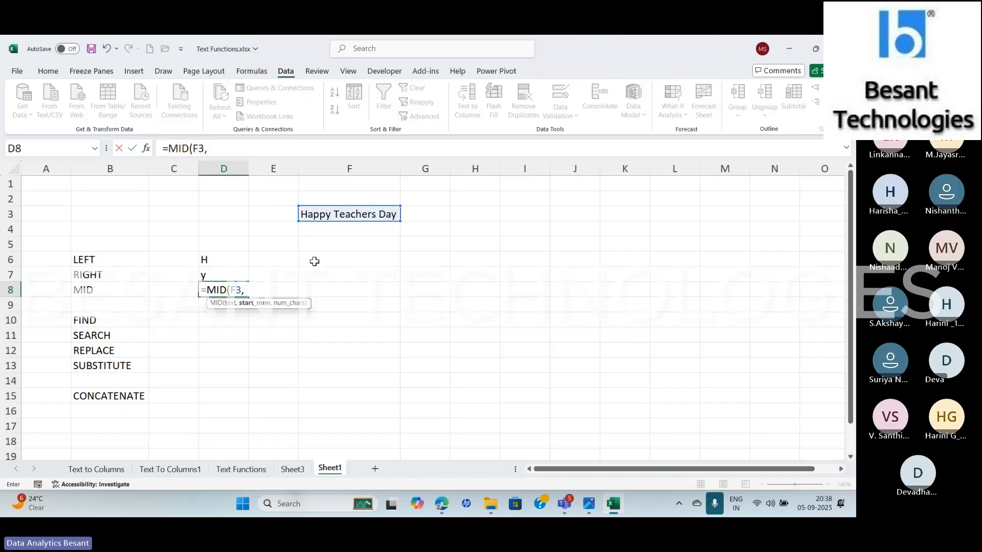
type(" 7, 7")
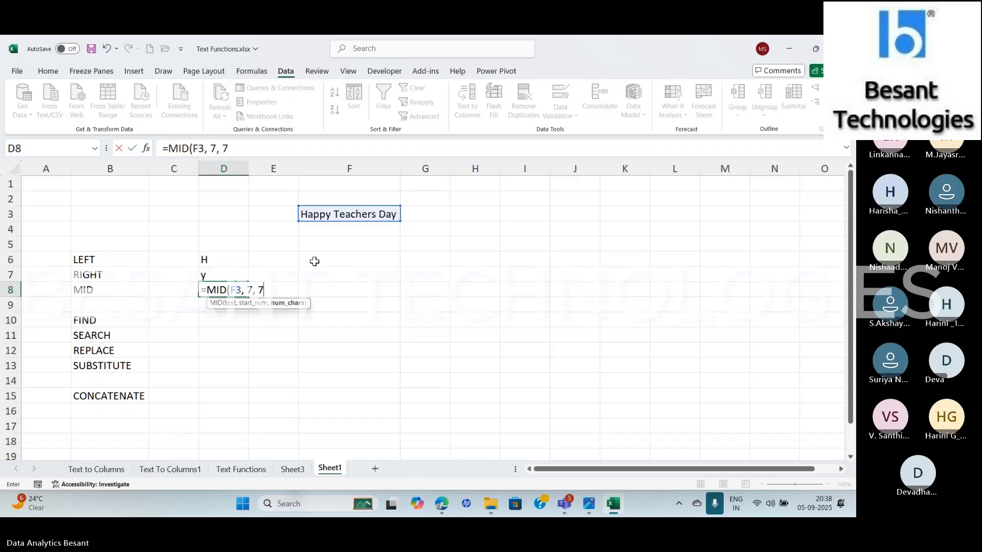
key("Return")
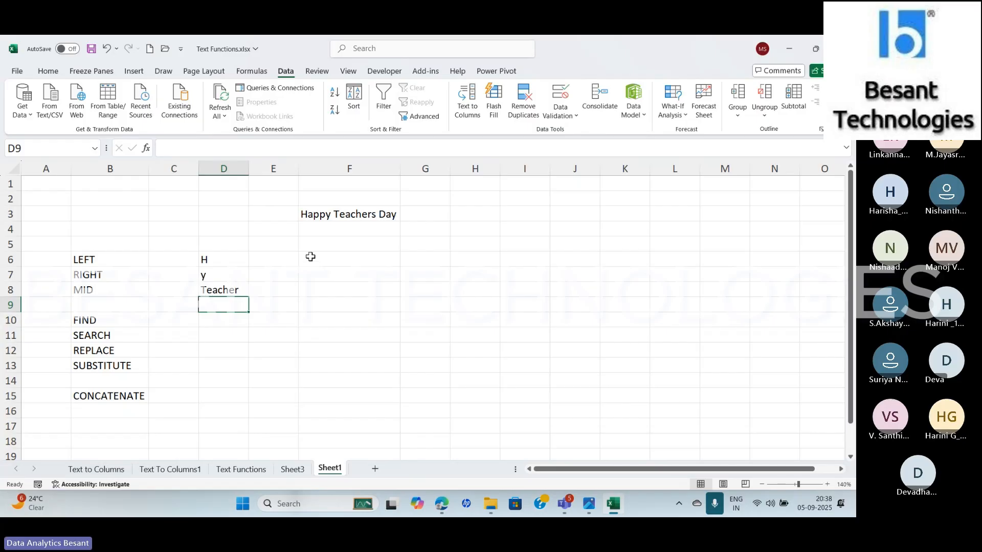
Change the number of characters in the D8 MID formula to 8
left_click(237, 288)
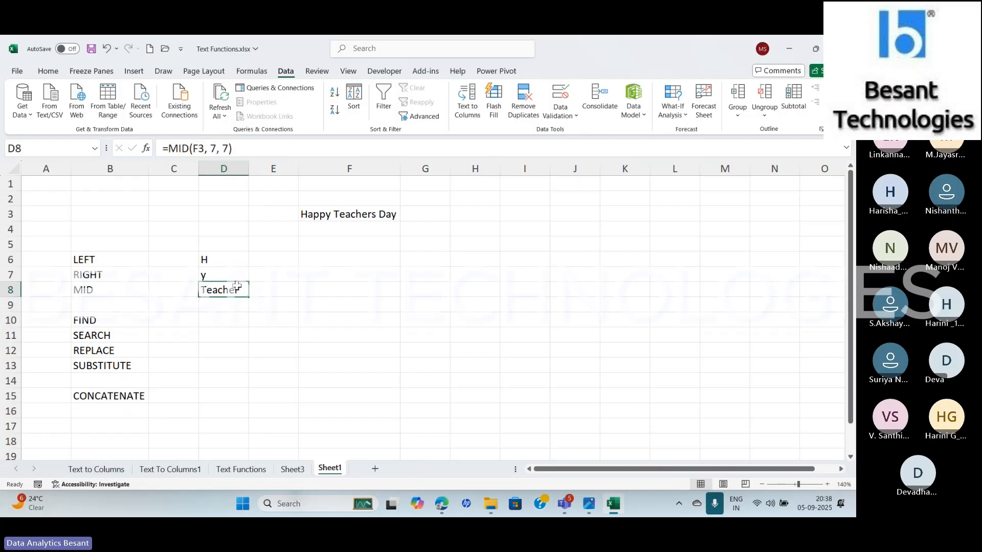
left_click(228, 147)
key("BackSpace")
type("8")
key("Return")
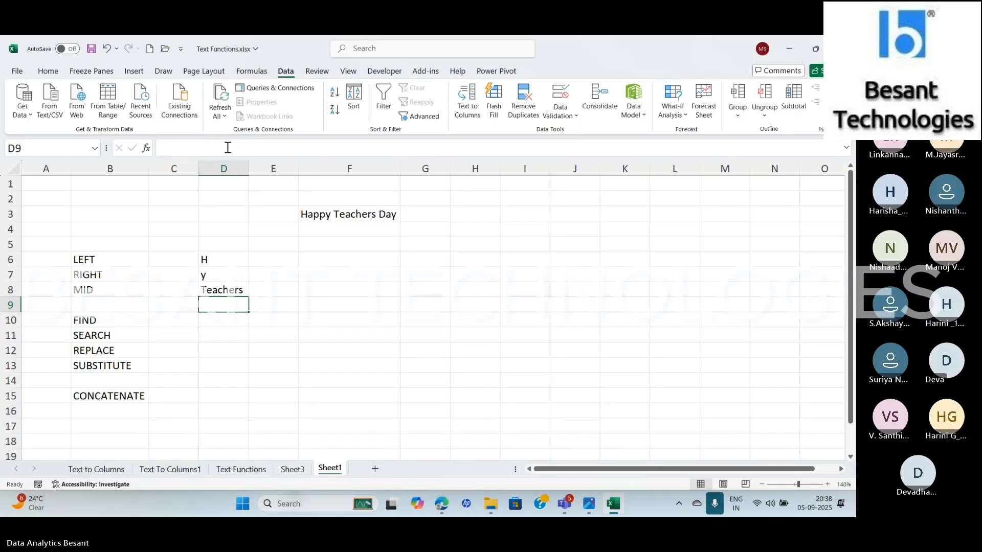
Review the function arguments of the MID formula in D8
key("Up")
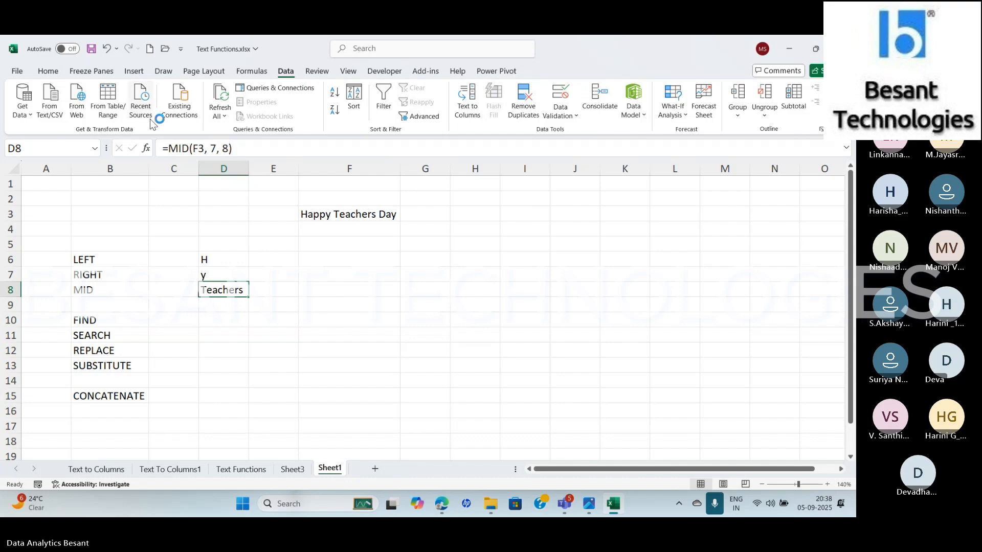
left_click(147, 148)
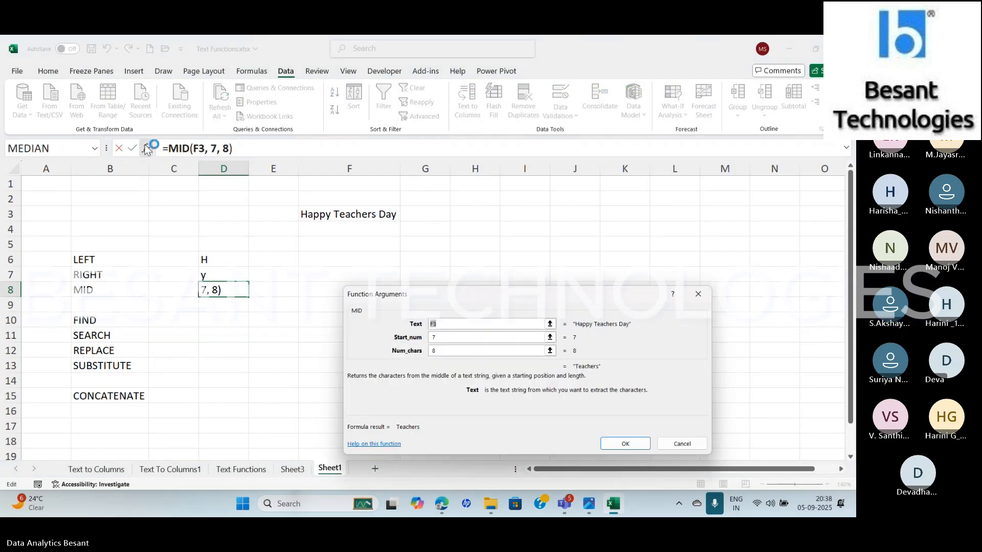
key("Return")
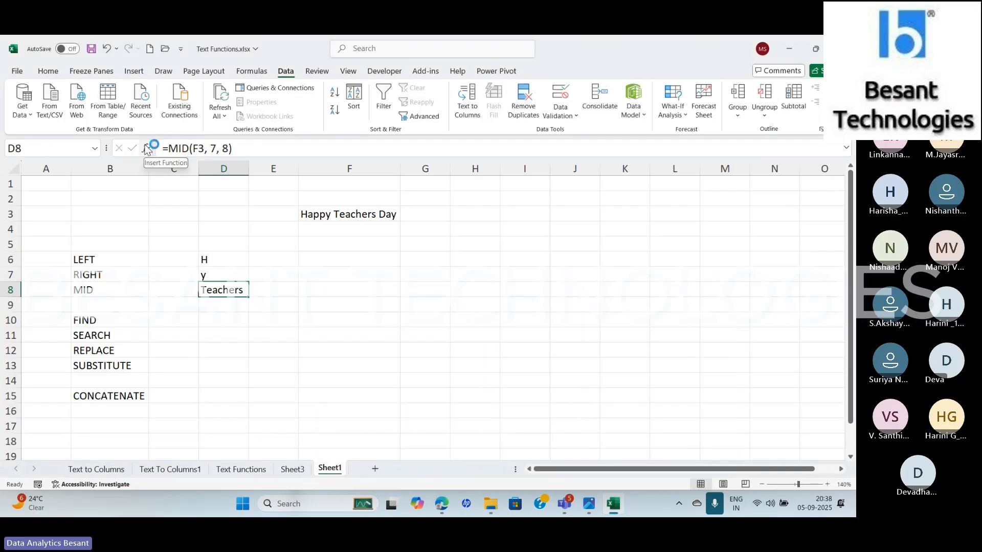
Start a FIND formula in D10 and open its function arguments
key("Down")
key("Down")
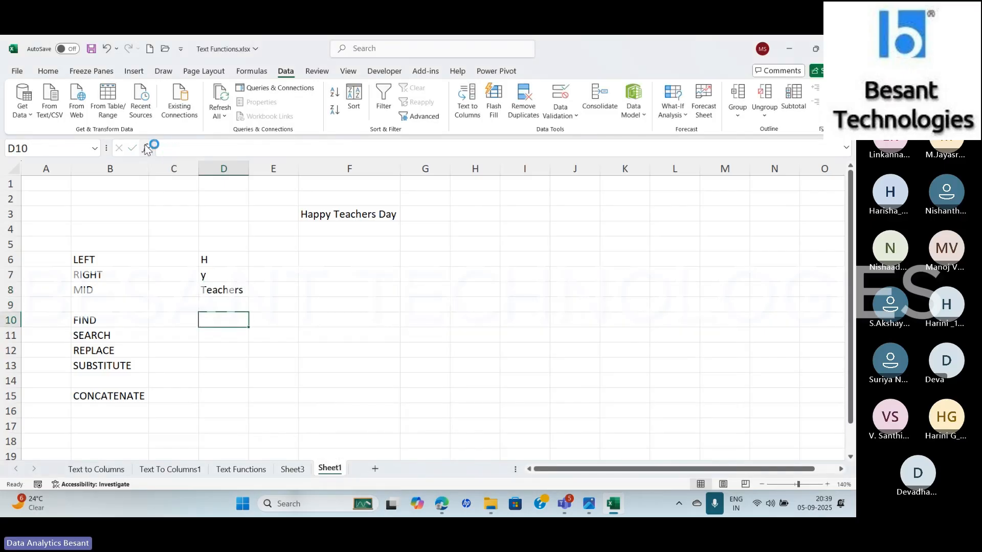
left_click(147, 149)
type("=FIND")
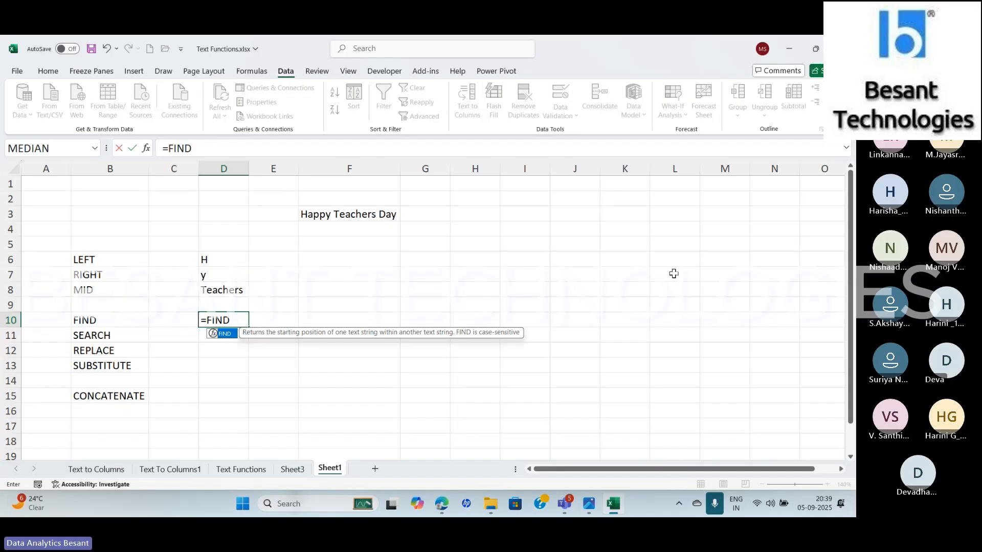
type("(")
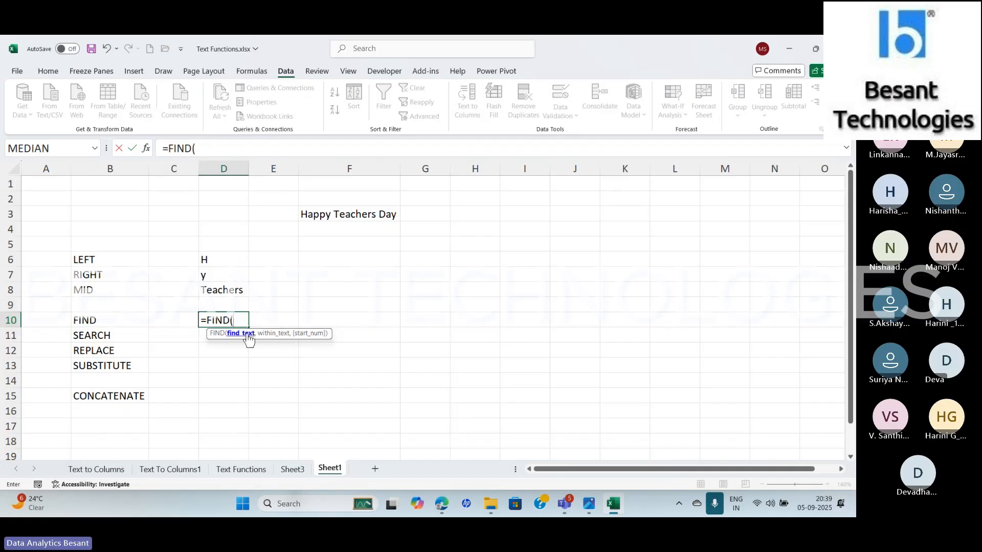
left_click(146, 149)
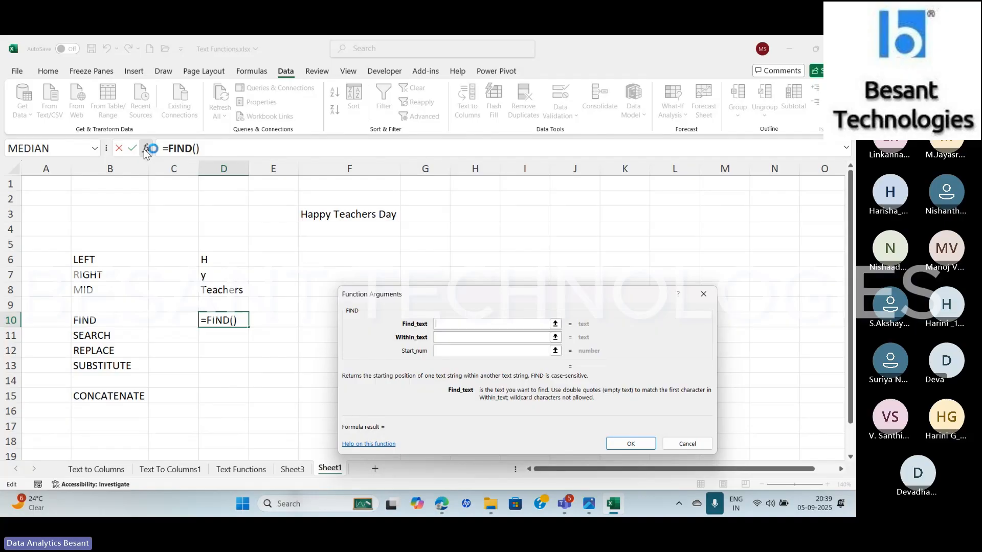
left_click(714, 510)
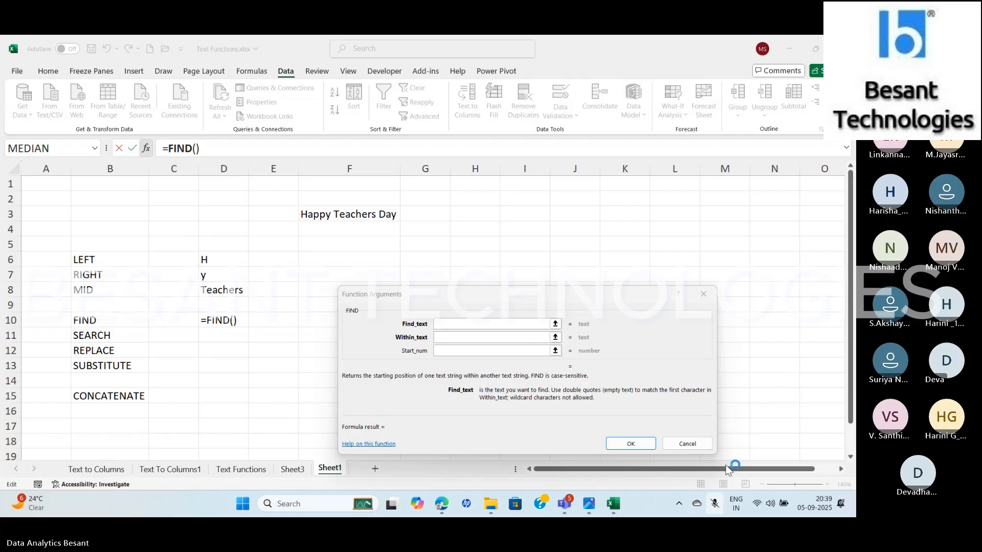
left_click(715, 504)
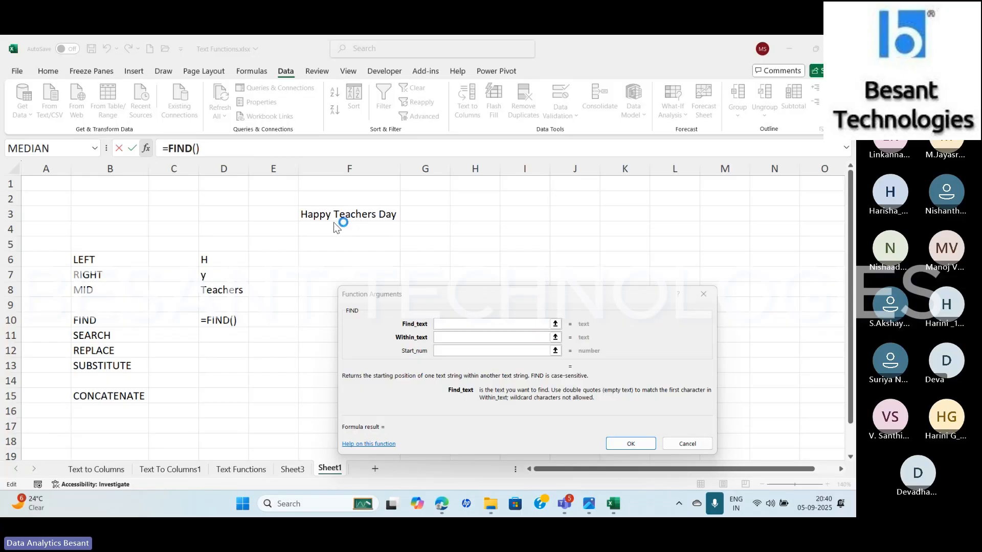
Complete the FIND formula in D10 with "t" as the find text and F3 as the within text, omitting the start number
left_click(453, 323)
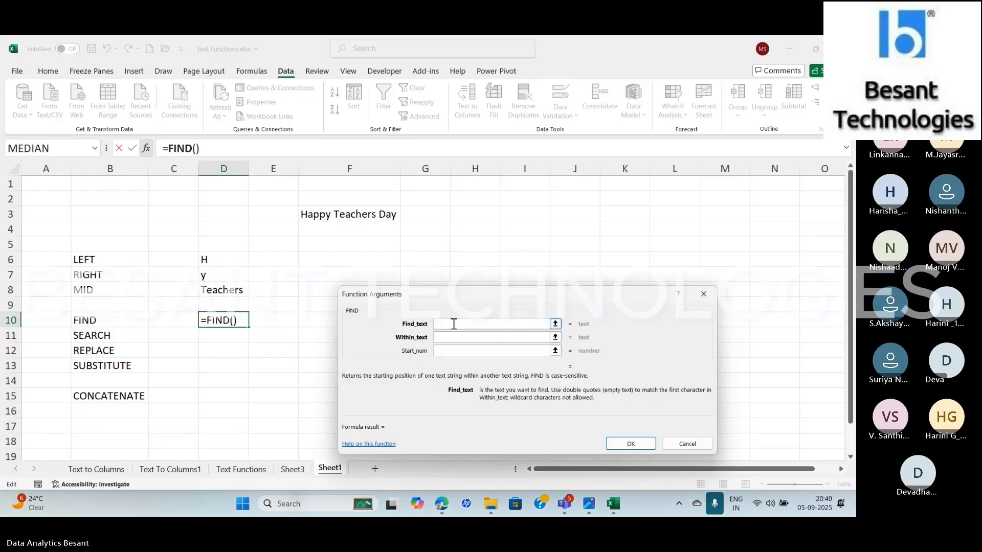
type("T")
left_click(445, 337)
key("BackSpace")
type("t")
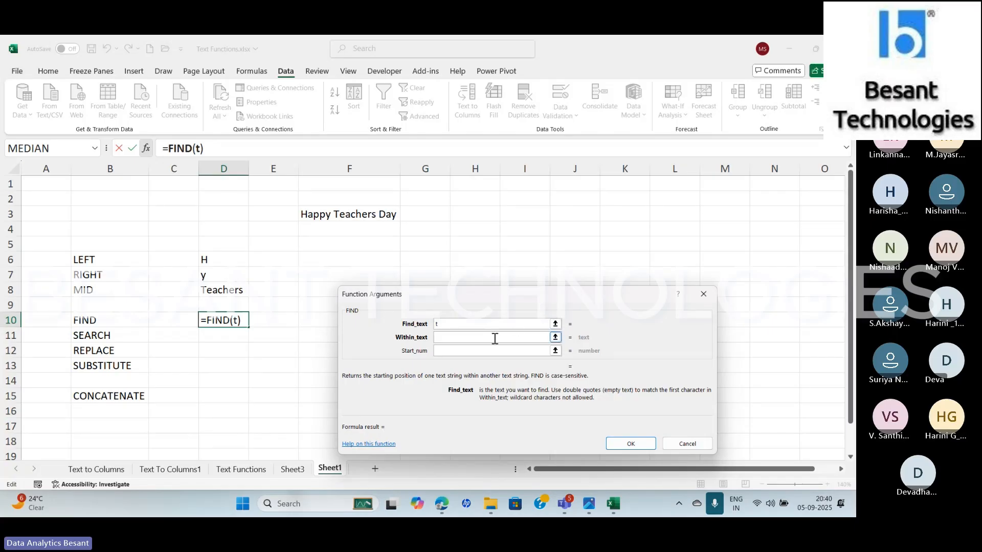
left_click(470, 338)
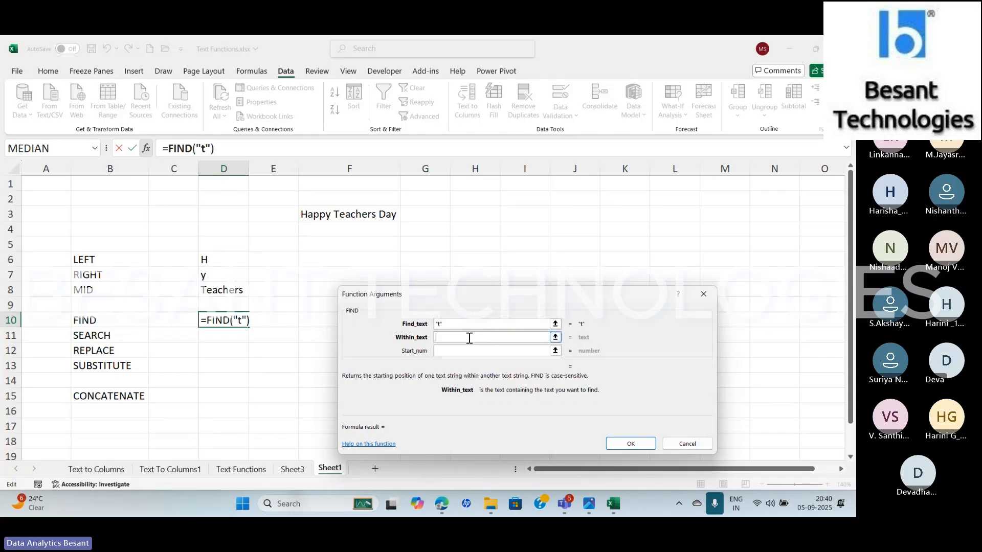
left_click(305, 212)
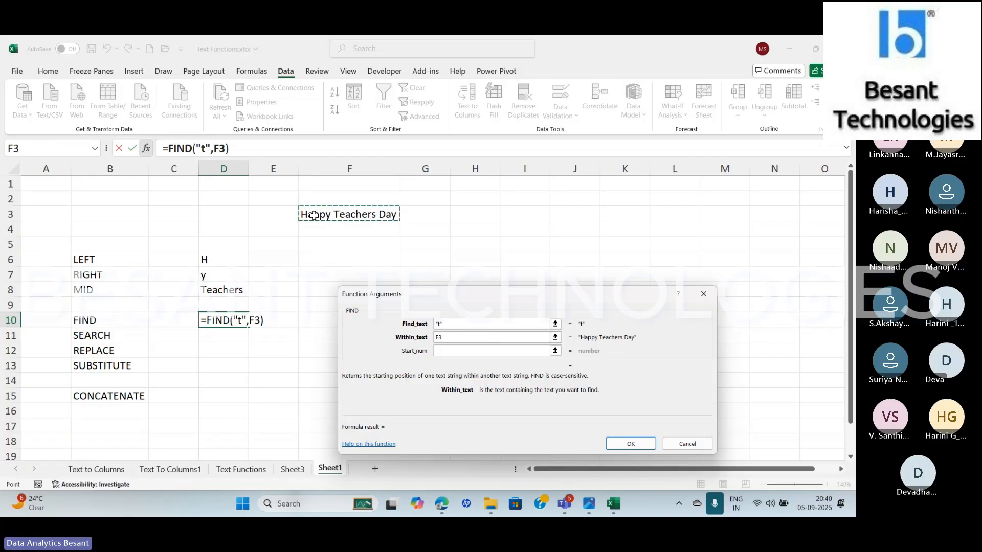
left_click(464, 350)
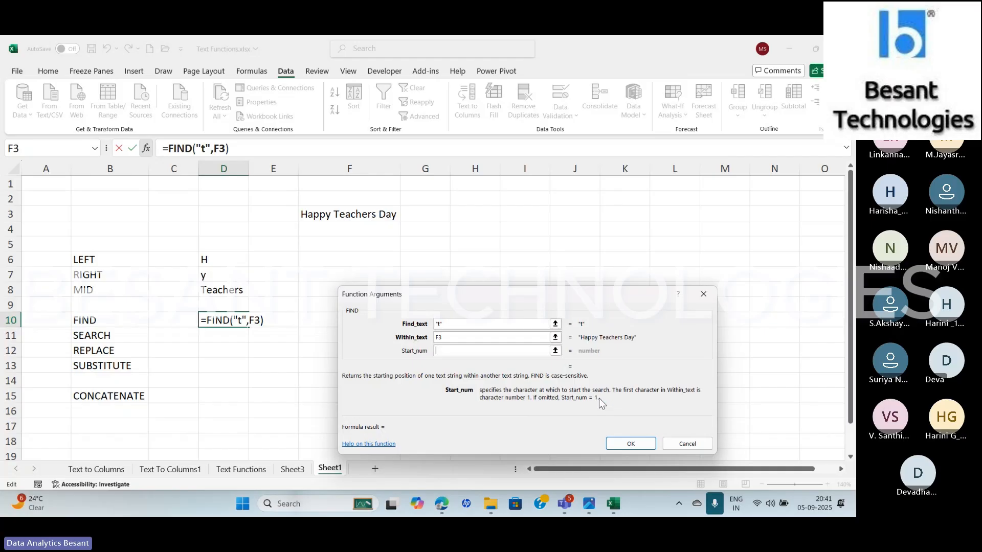
left_click(629, 445)
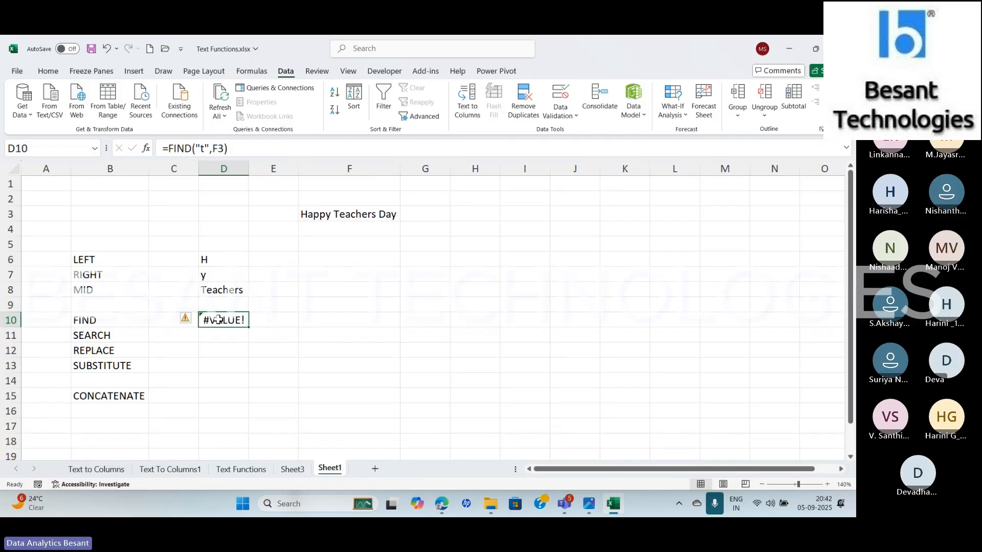
Review the function arguments of the FIND formula in D10, checking the Teams meeting window in between
left_click(156, 149)
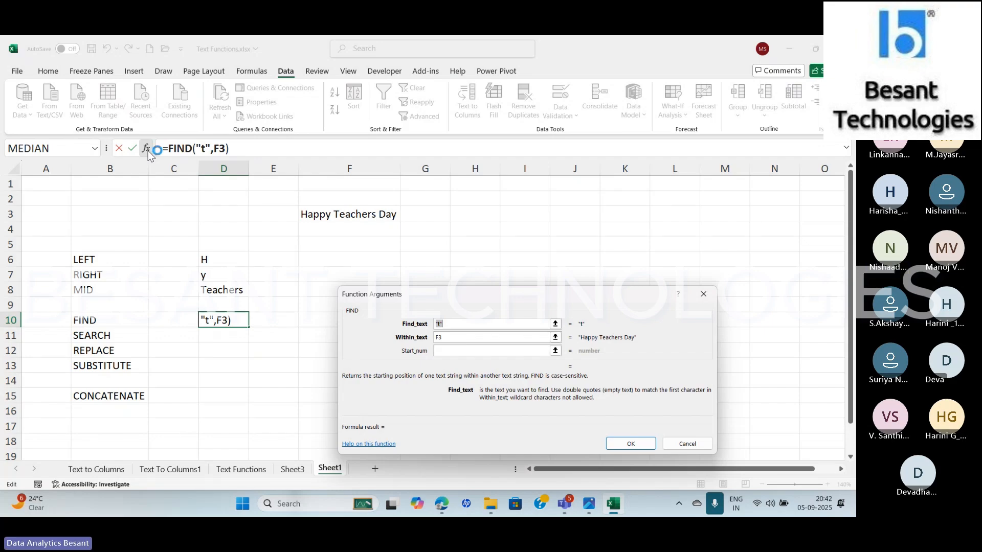
key("alt+Tab")
key("Tab")
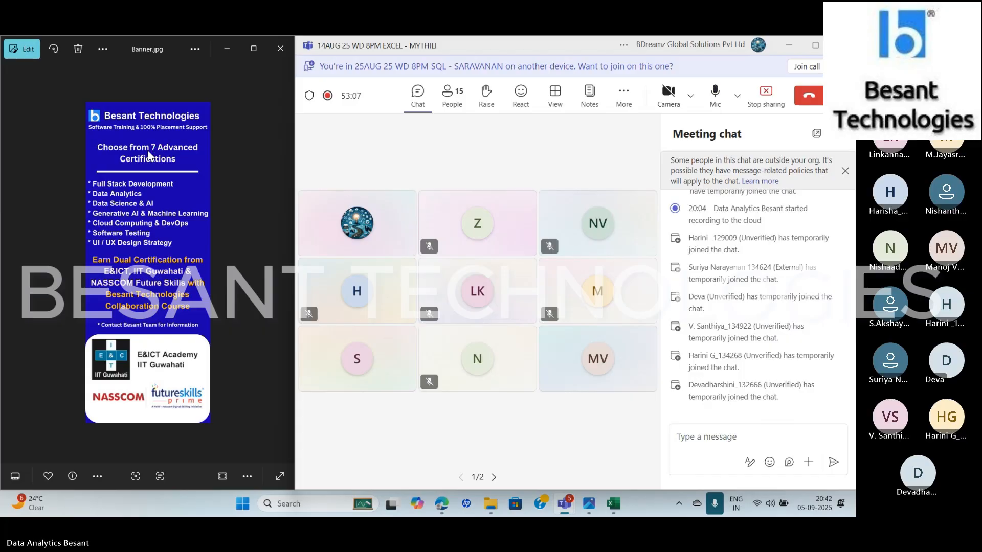
key("XF86AudioRaiseVolume")
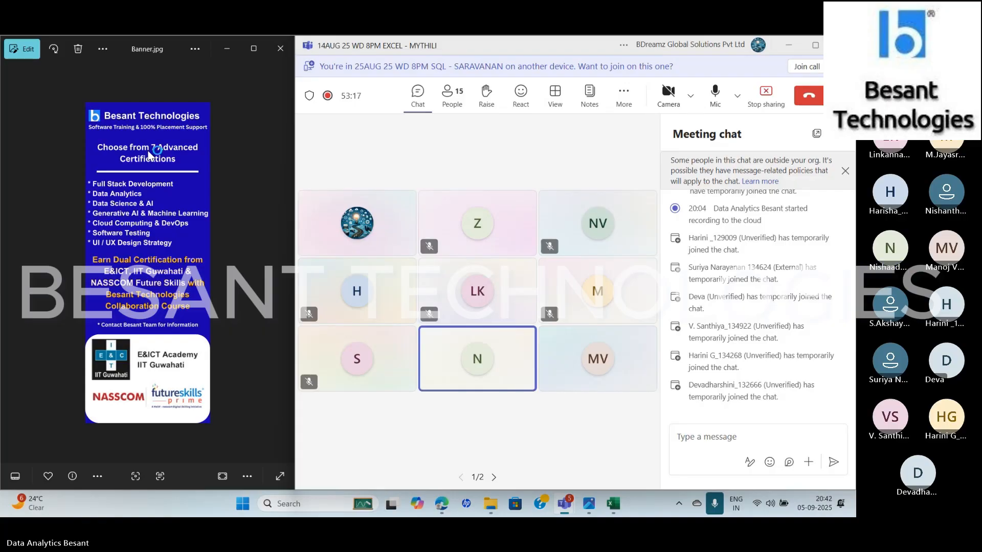
key("alt+Tab")
key("alt+Tab")
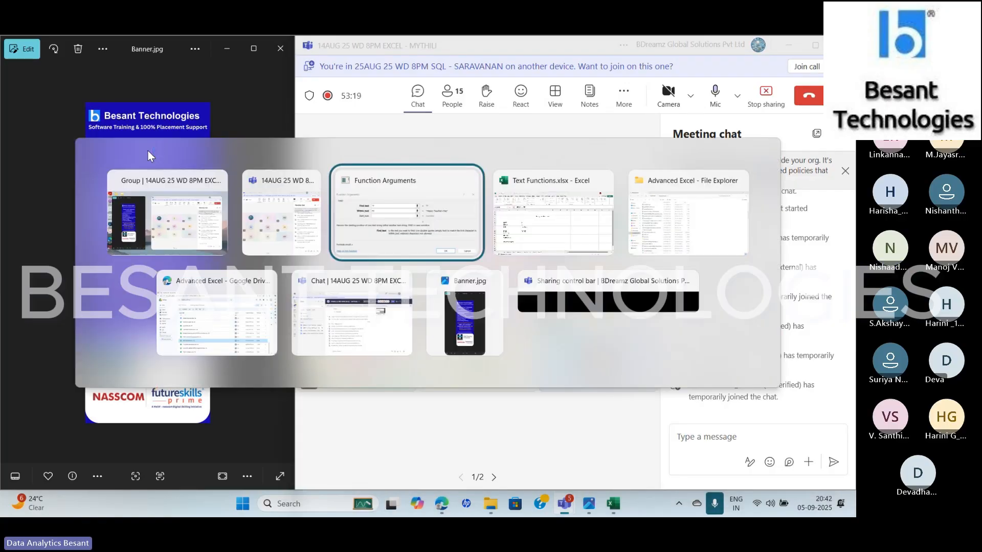
key("alt+Tab")
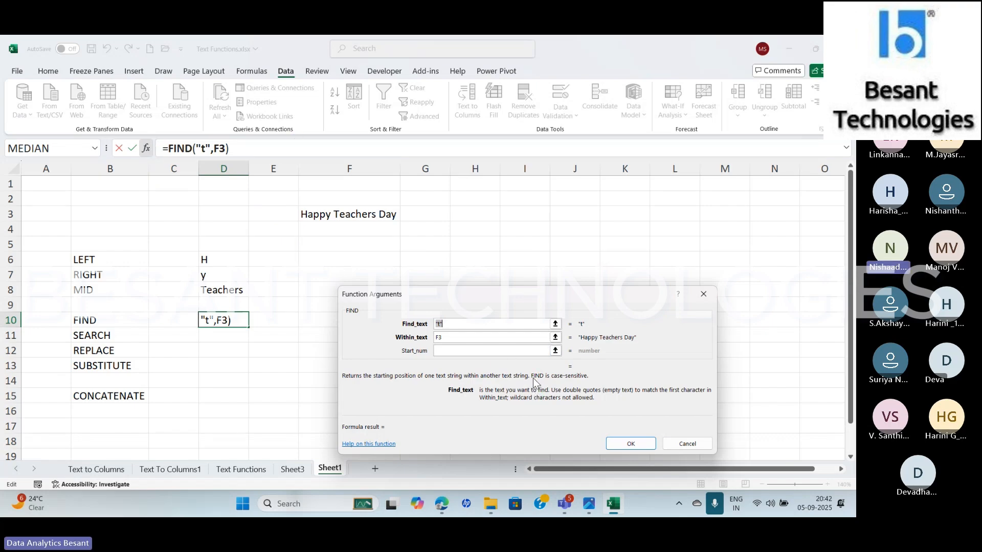
left_click_drag(532, 377, 548, 374)
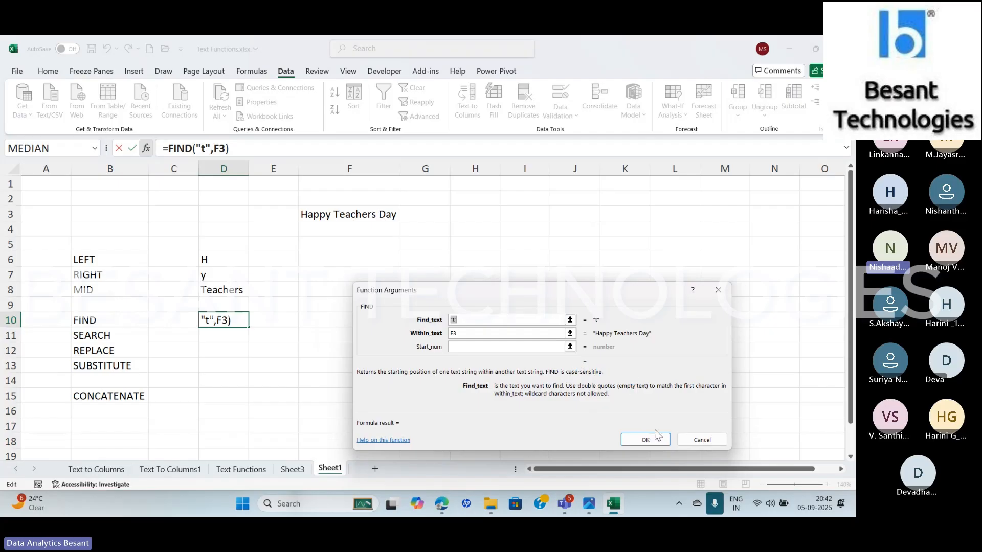
left_click(640, 438)
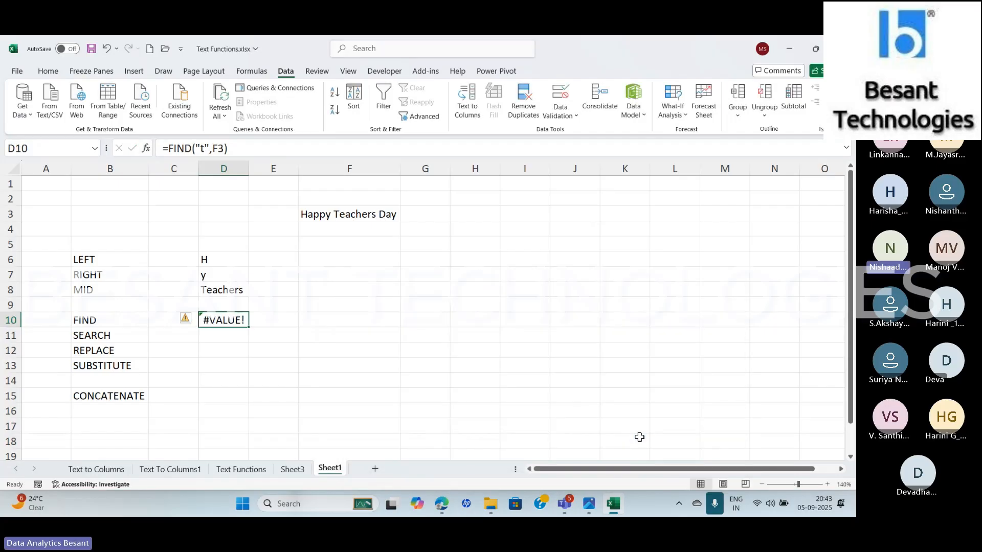
Change the find text of the D10 FIND formula to an uppercase "T"
left_click(206, 149)
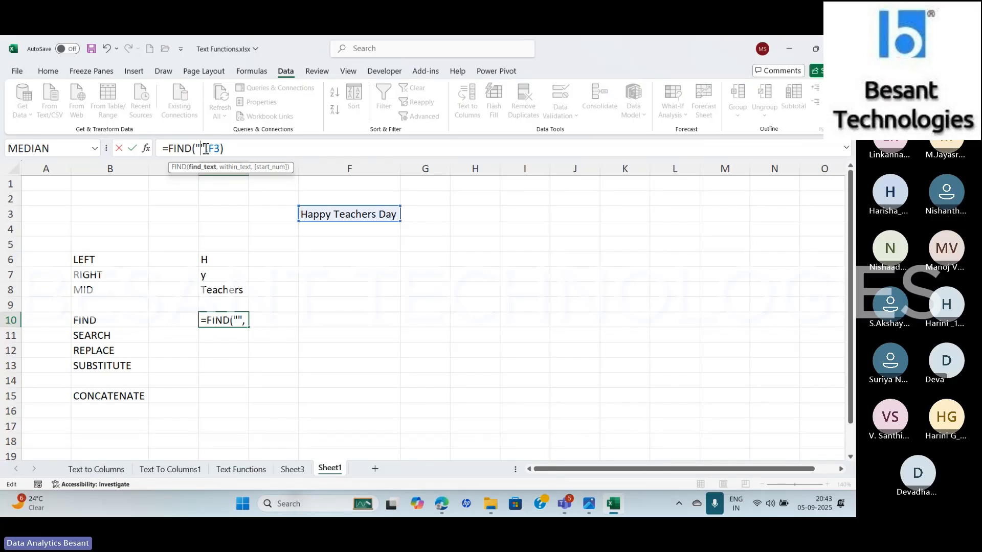
type("T")
key("Return")
key("Up")
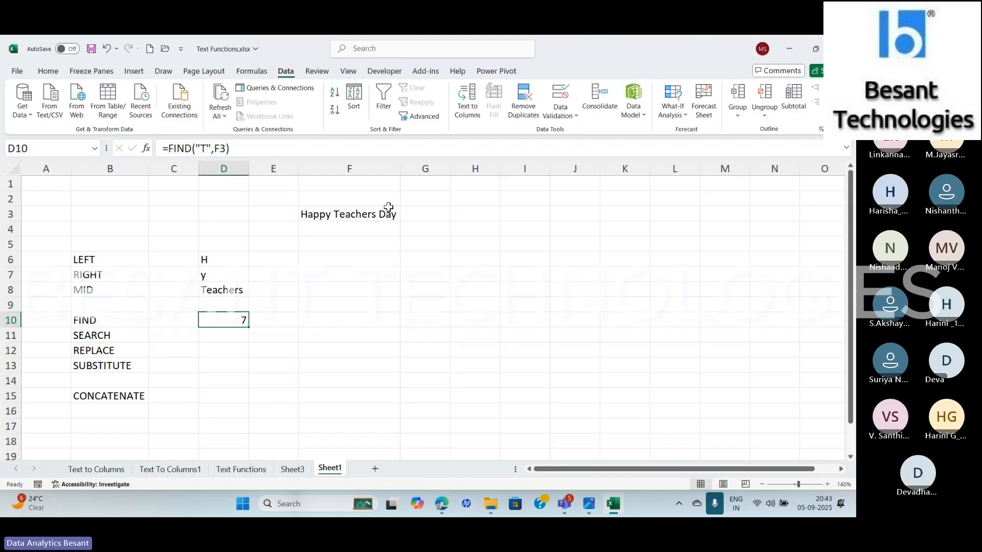
Change the find text of the D10 FIND formula to "a"
left_click(205, 149)
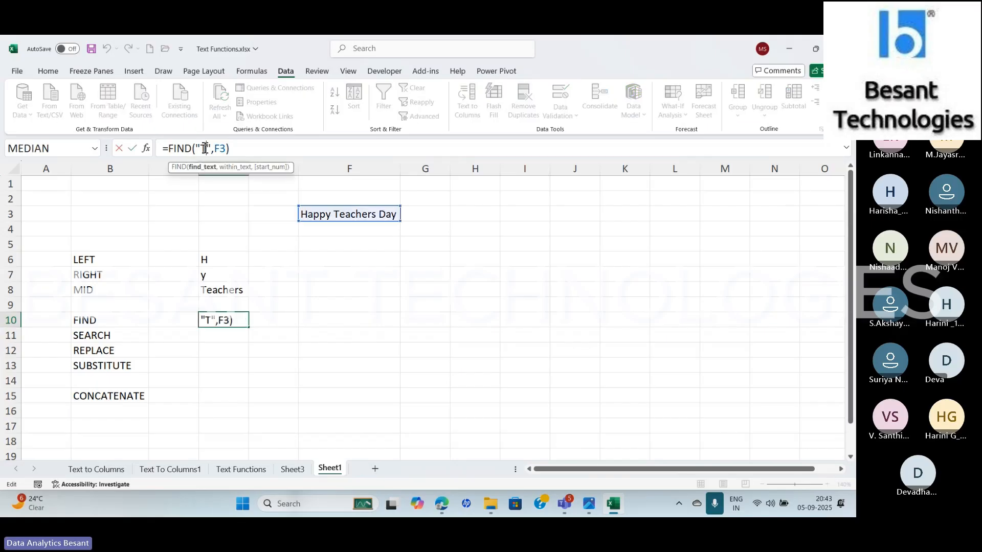
key("BackSpace")
type("a")
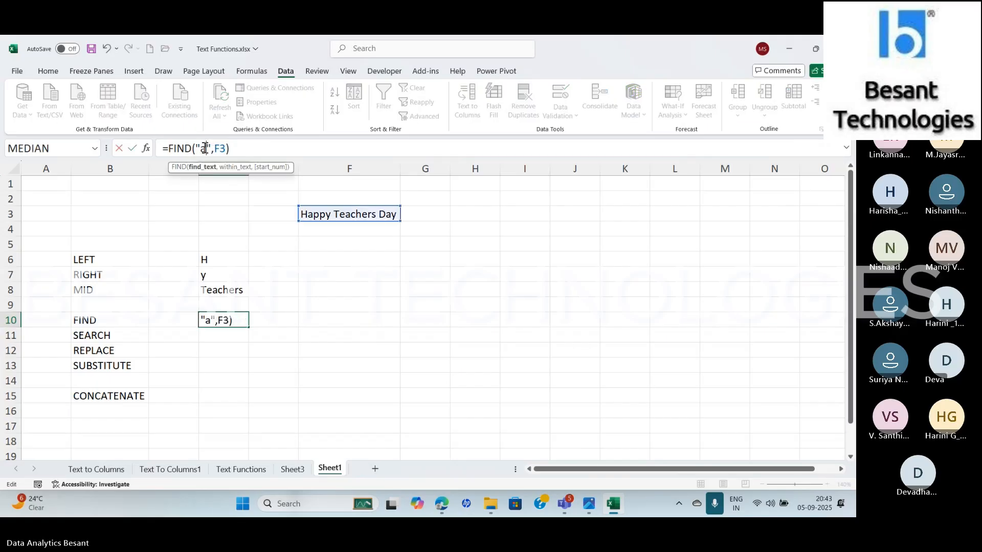
key("End")
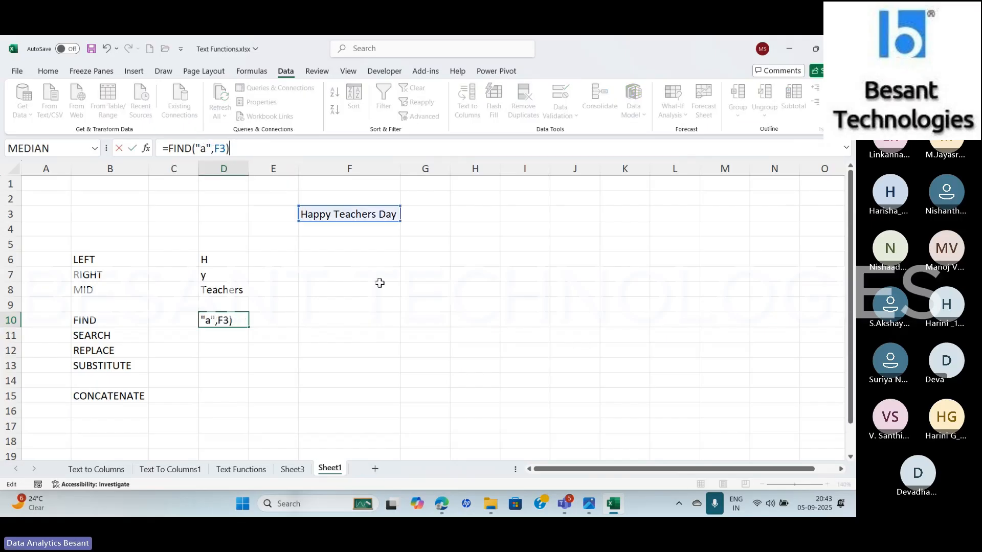
key("Return")
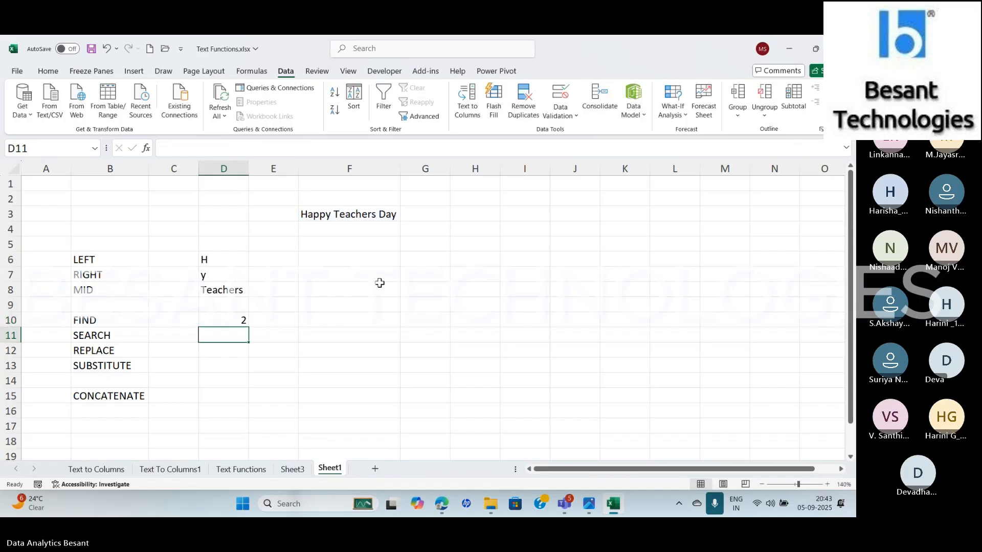
key("Up")
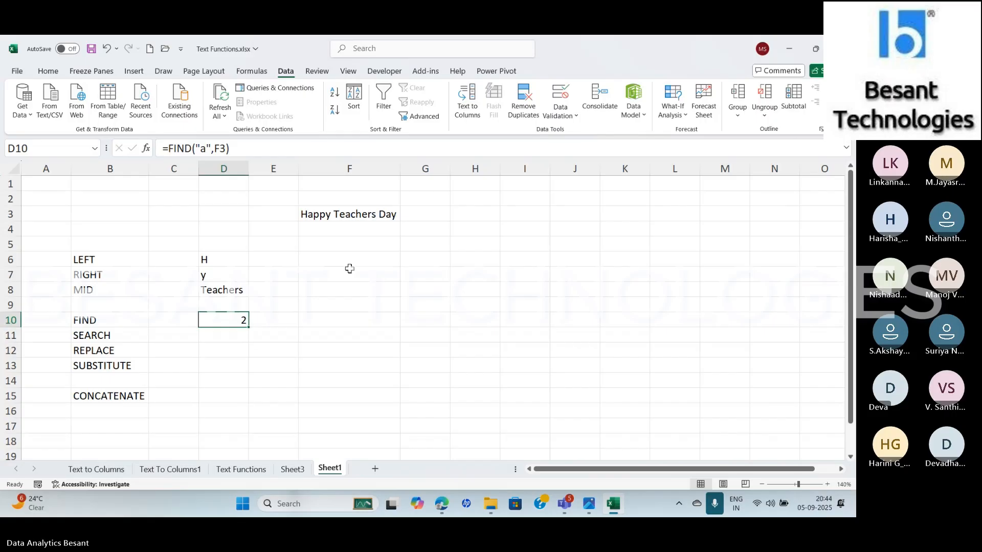
Add a start number of 3 to the FIND formula in D10
left_click(226, 147)
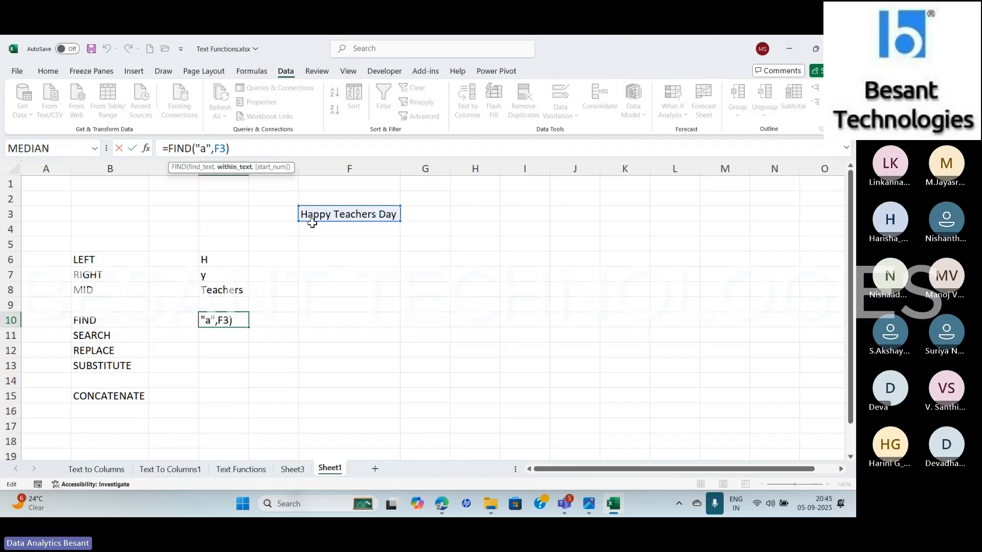
type(", 3")
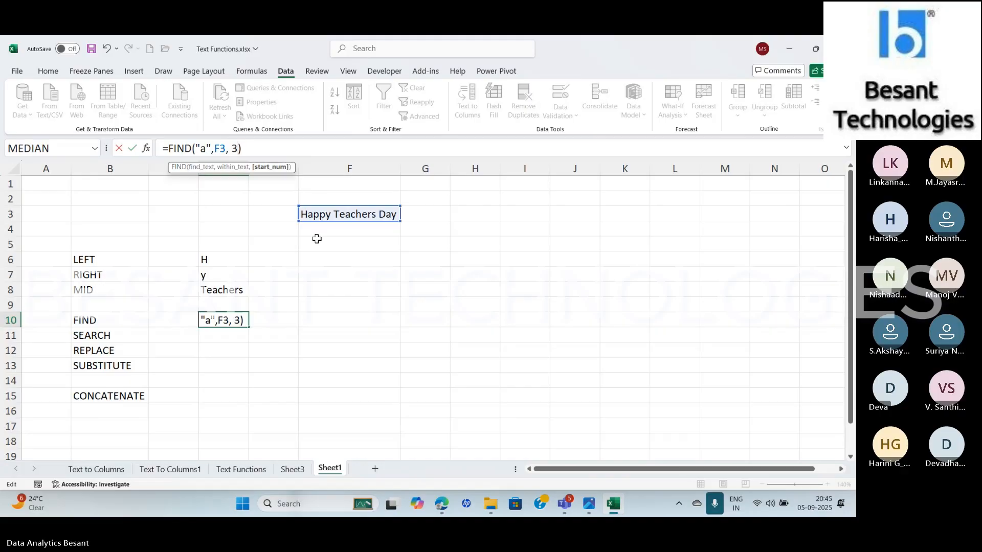
key("Return")
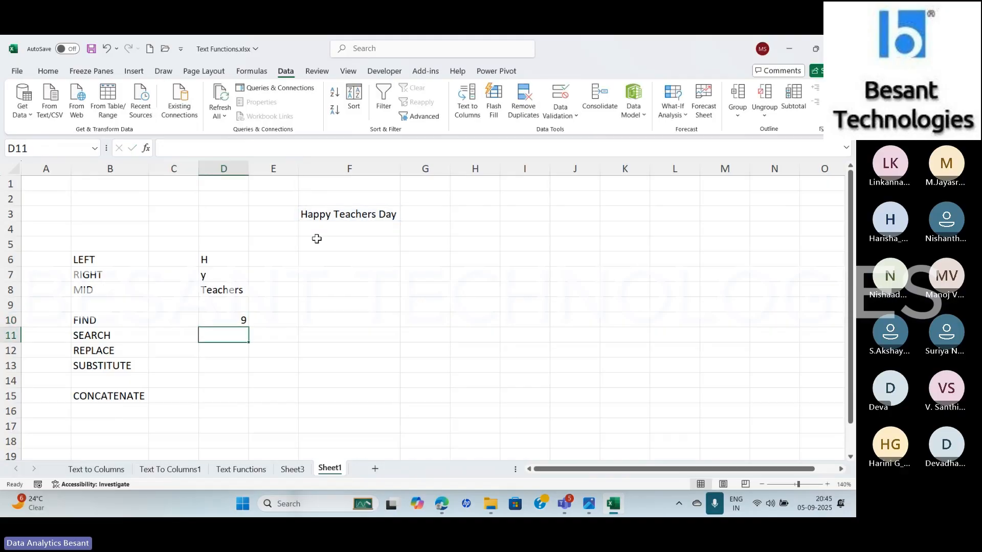
key("Up")
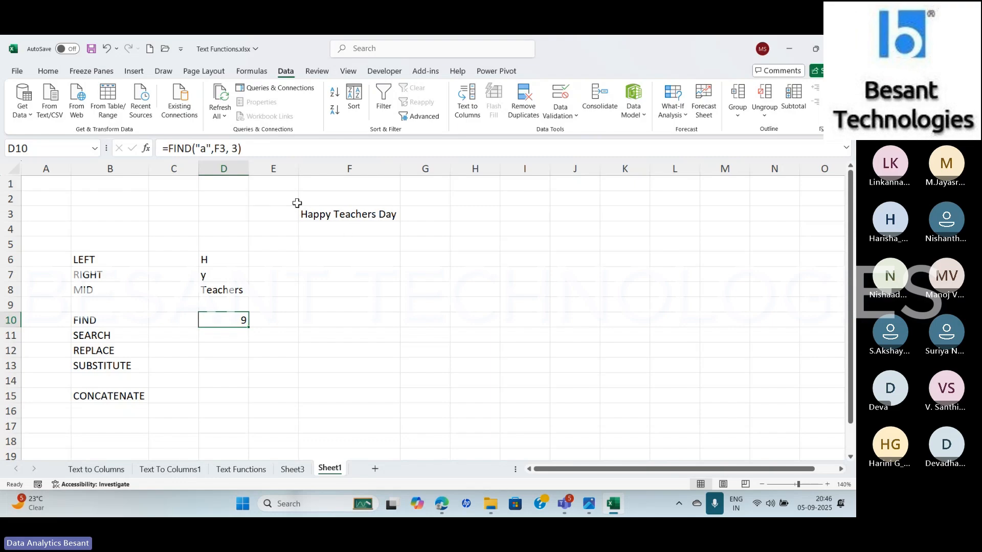
Change the start number in the D10 FIND formula to 1
left_click(237, 148)
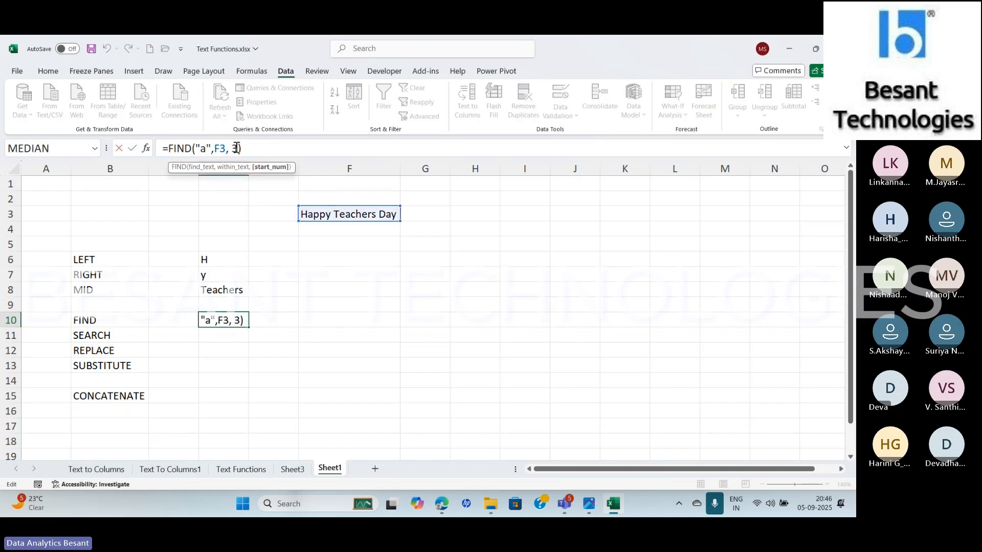
key("BackSpace")
key("BackSpace")
type("1")
key("Return")
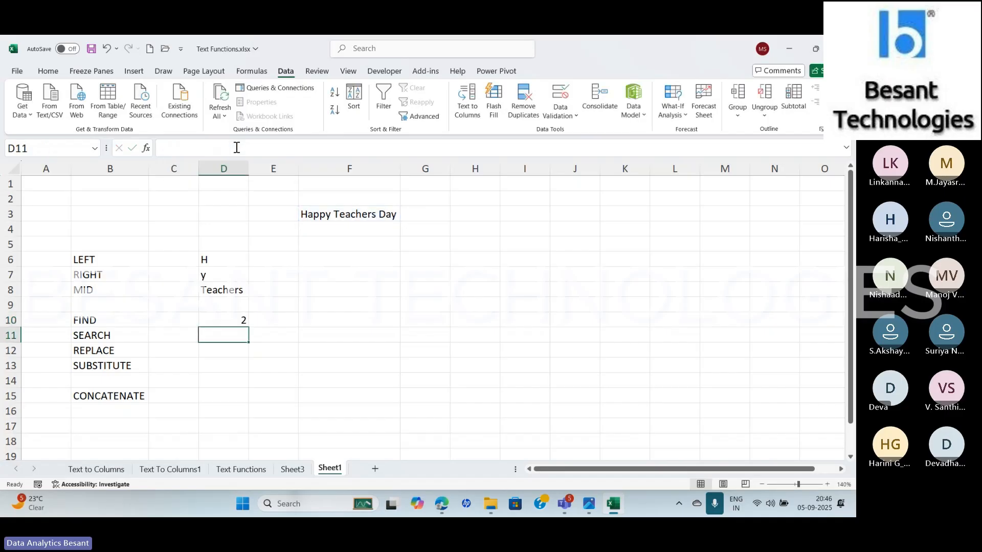
key("Up")
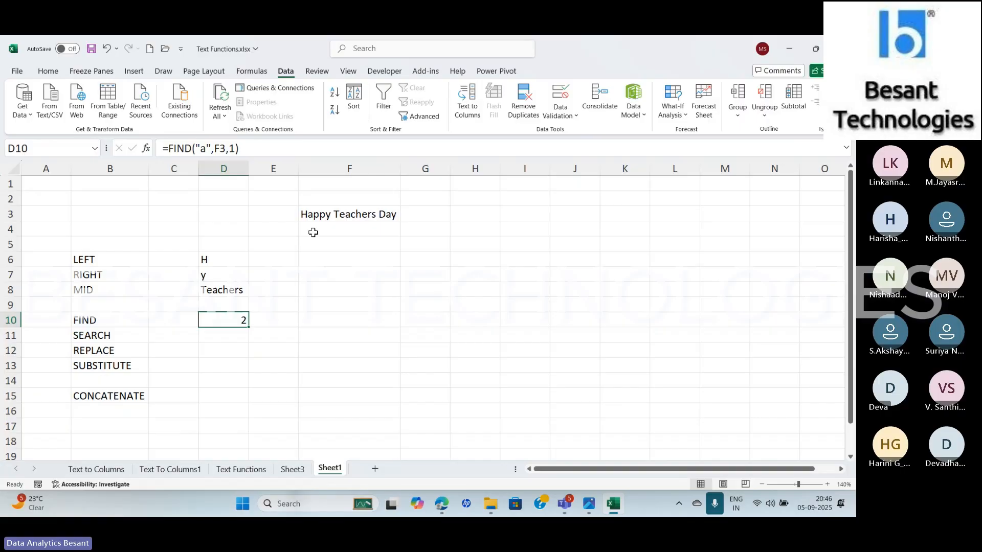
Enter 3 and then 10 as the start number of the FIND formula in D10
left_click(235, 148)
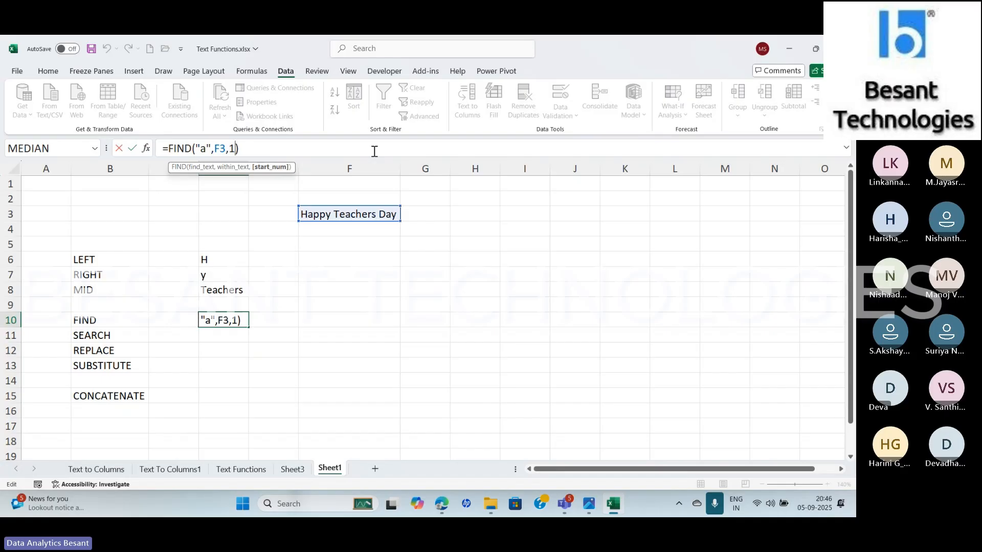
key("BackSpace")
type("3")
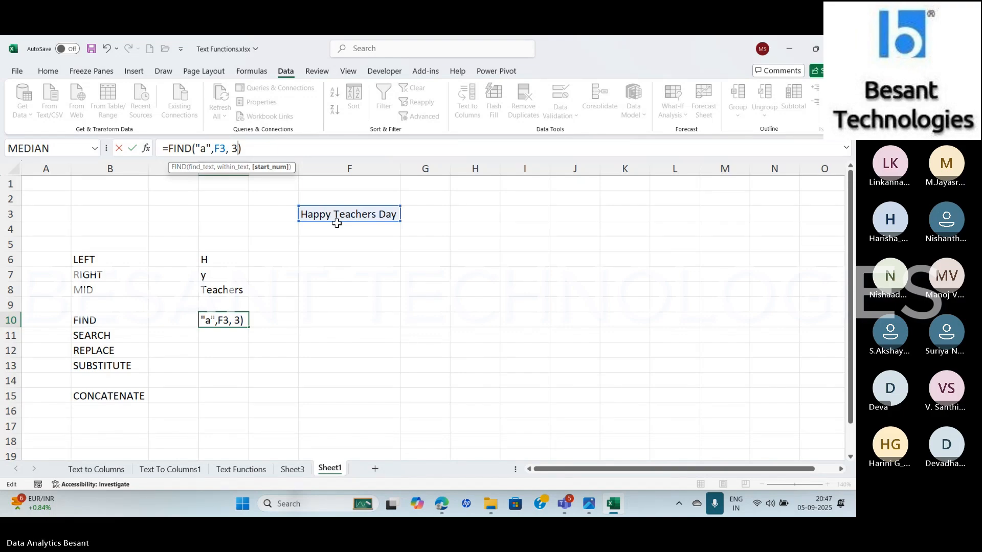
key("BackSpace")
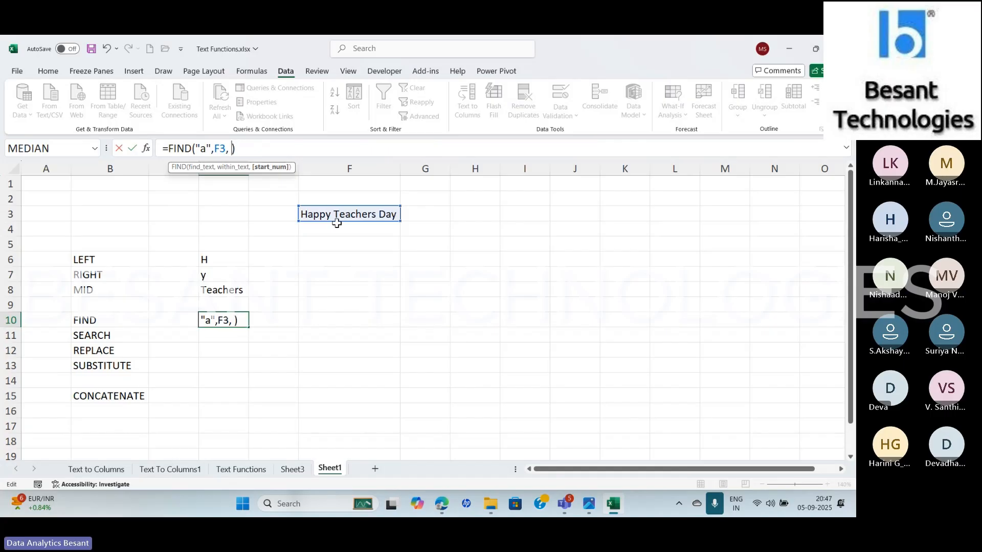
type("10")
key("Return")
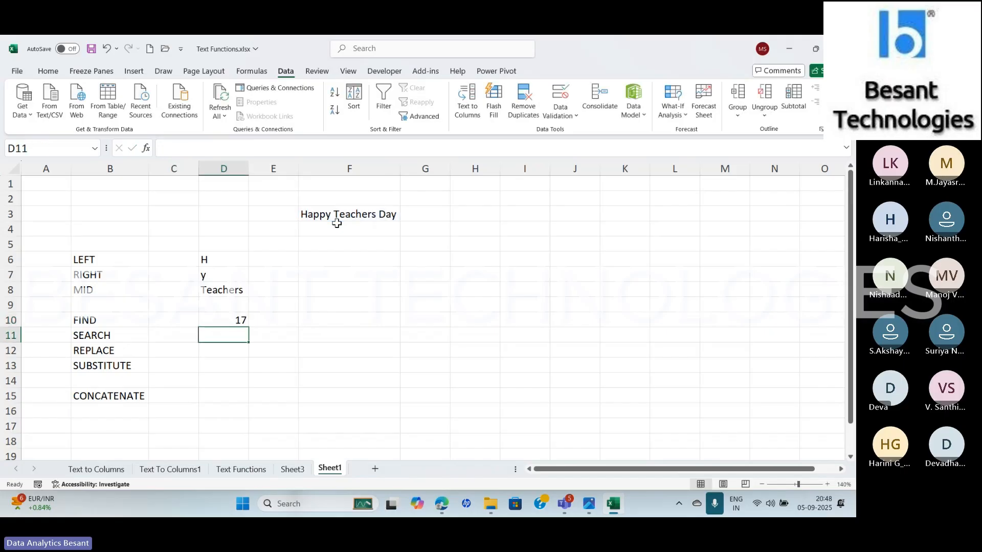
key("Up")
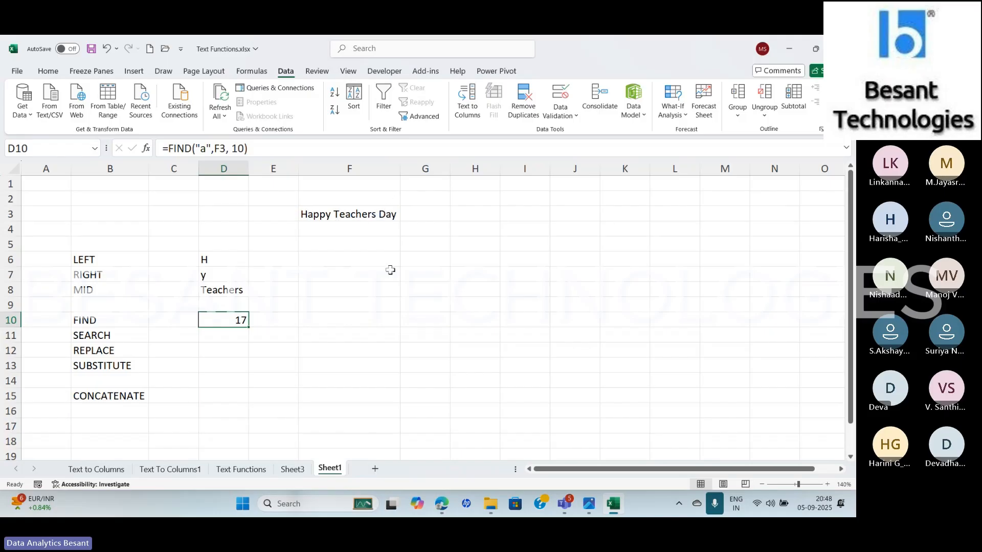
Change the start number in the D10 FIND formula to 9
left_click(240, 147)
key("BackSpace")
key("BackSpace")
type("9")
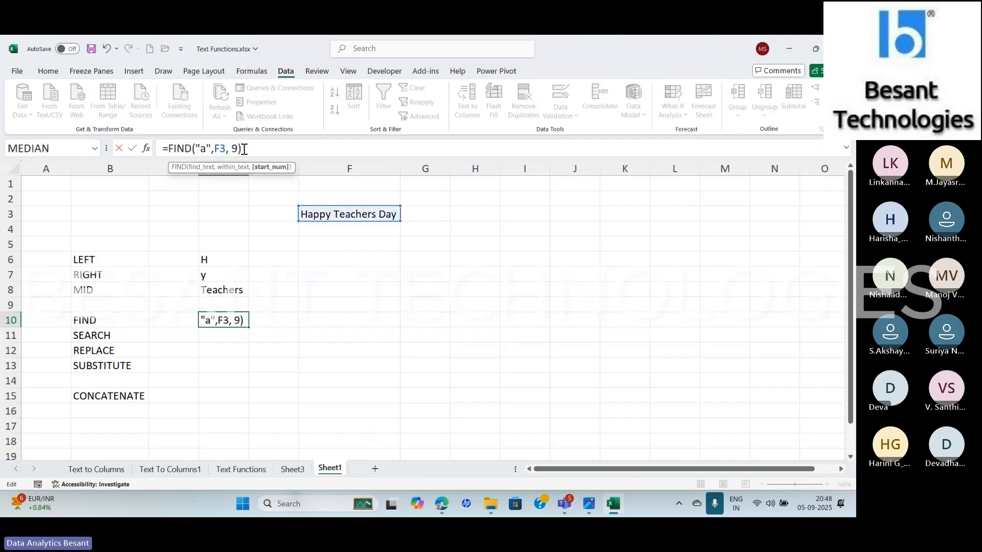
key("Return")
key("Up")
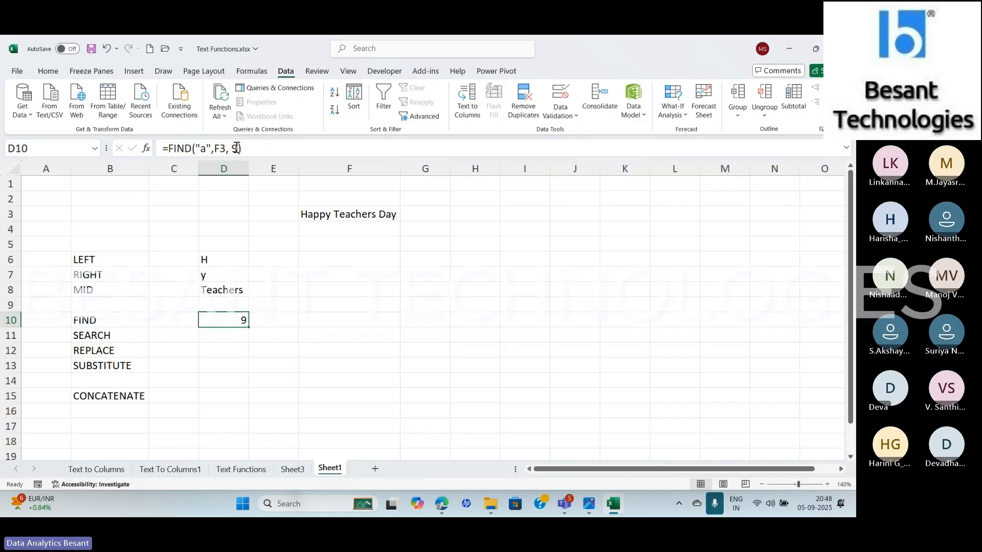
Change the start number in the D10 FIND formula to 10 and fill the formula across to F10
left_click(239, 148)
key("BackSpace")
type("10")
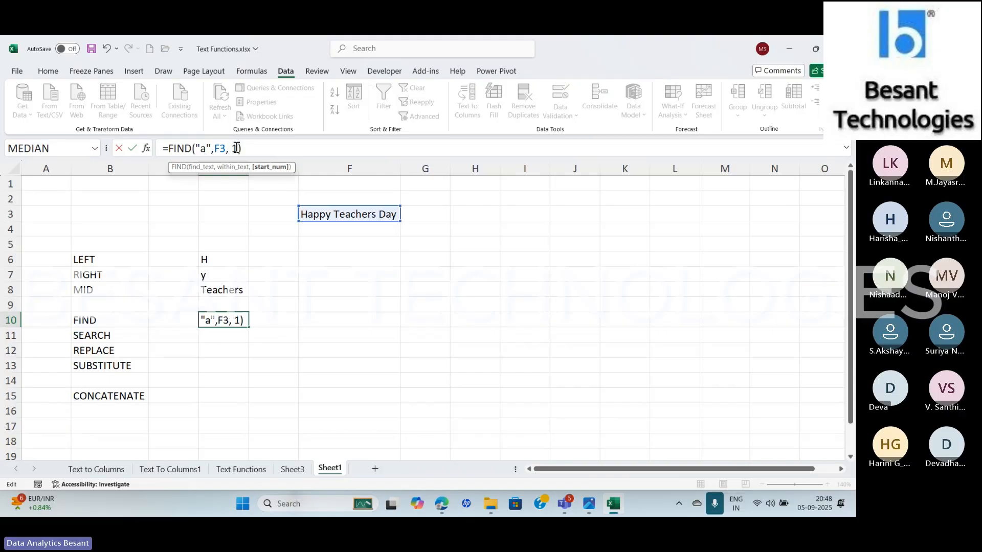
key("Return")
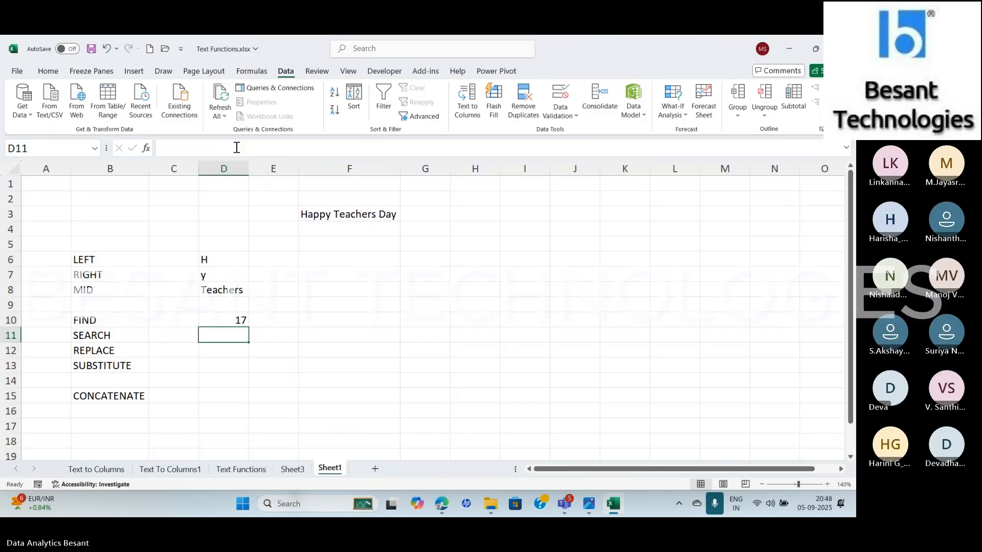
key("Up")
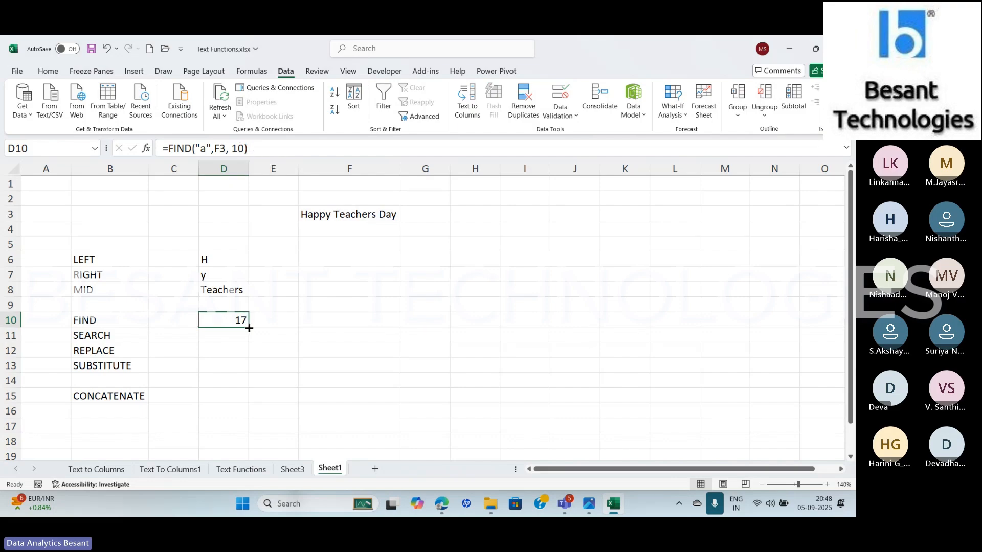
left_click_drag(249, 328, 360, 330)
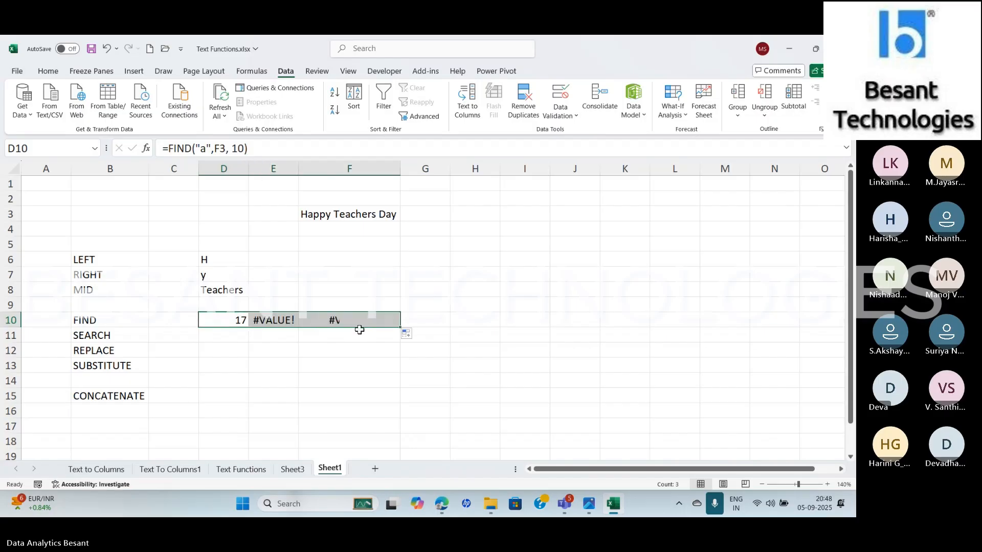
Remove the start number from the FIND formula in D10, leaving =FIND("a",F3)
left_click(220, 328)
left_click(243, 148)
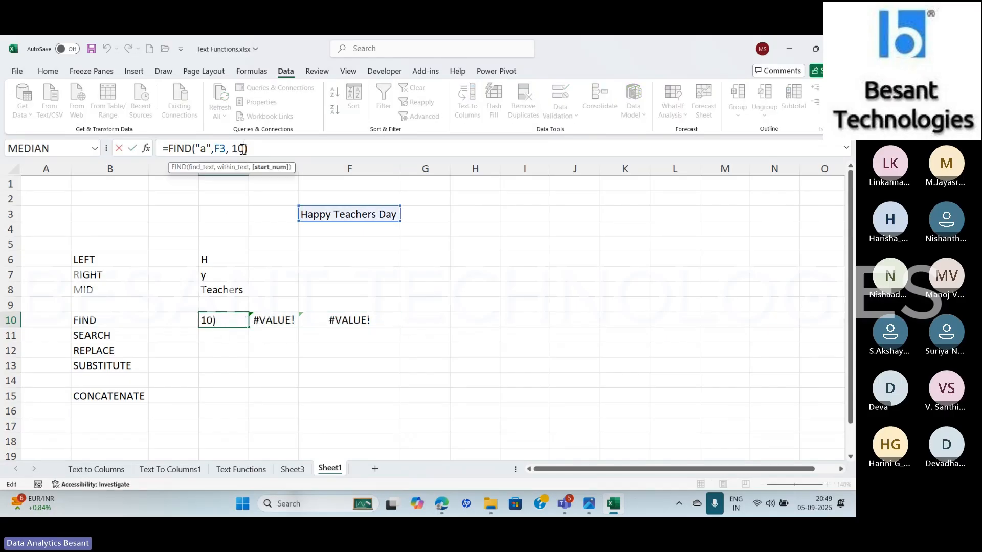
key("BackSpace")
key("BackSpace")
key("BackSpace")
key("BackSpace")
key("Return")
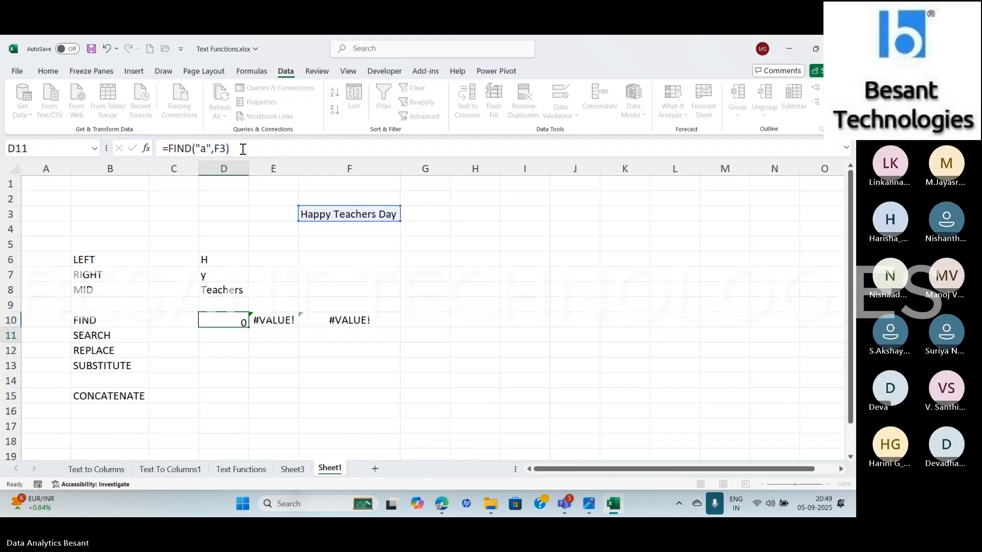
Change the text reference in the E10 FIND formula to F3
key("Up")
key("Right")
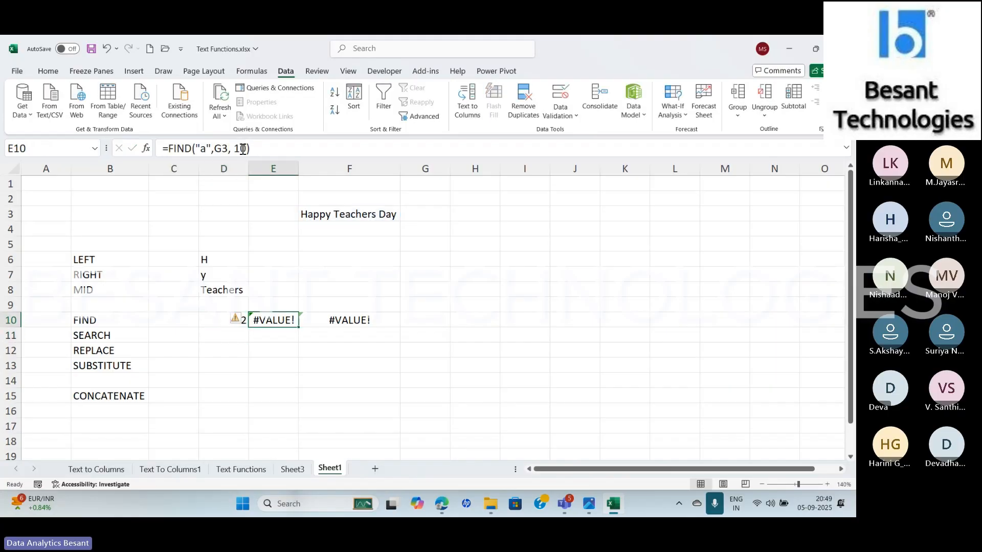
left_click(222, 143)
key("BackSpace")
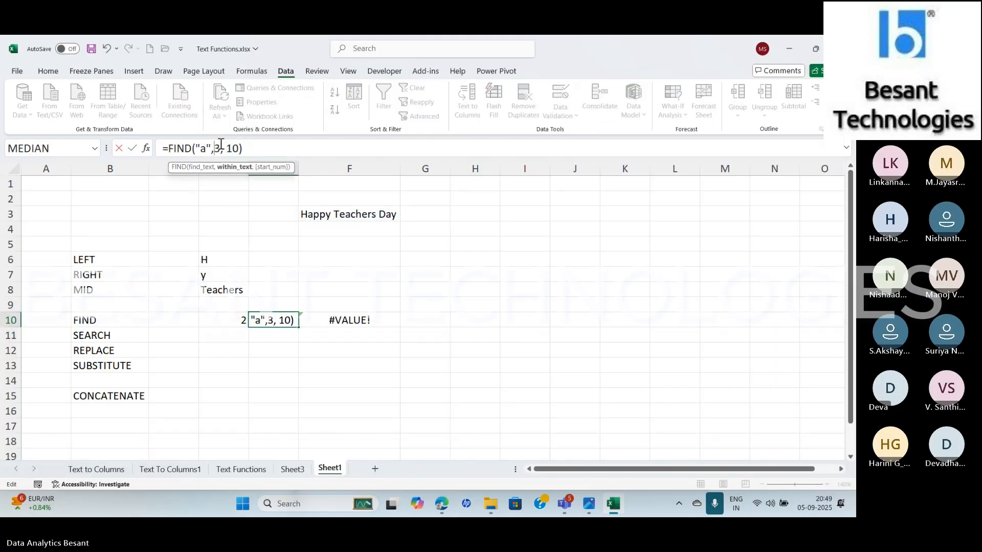
type("f")
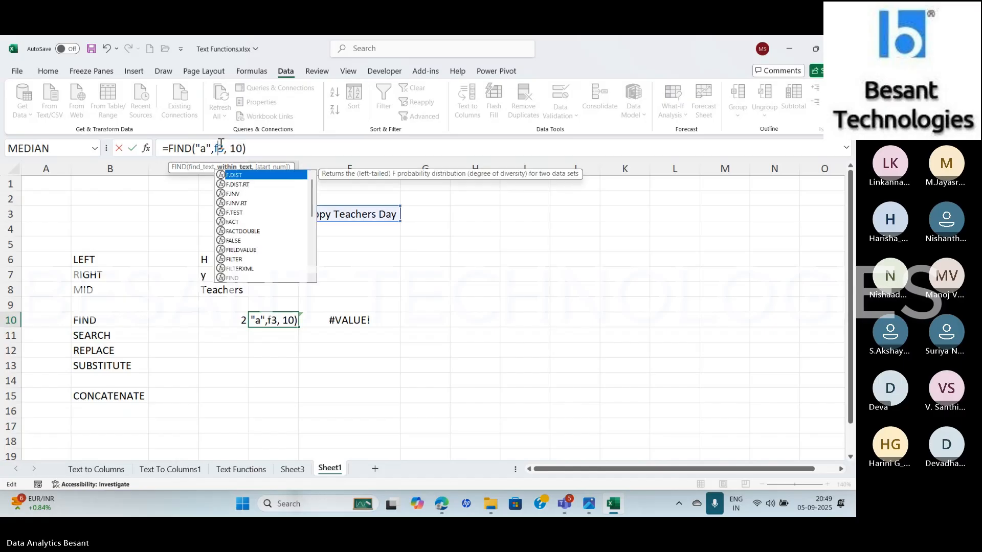
key("Return")
Set the start number in the E10 FIND formula to 3
key("Up")
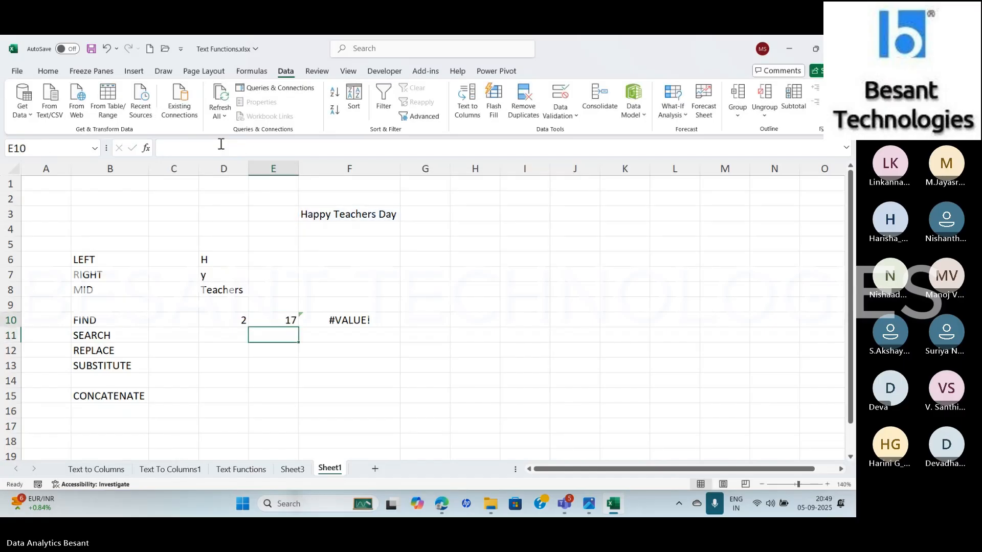
left_click(244, 149)
key("BackSpace")
key("BackSpace")
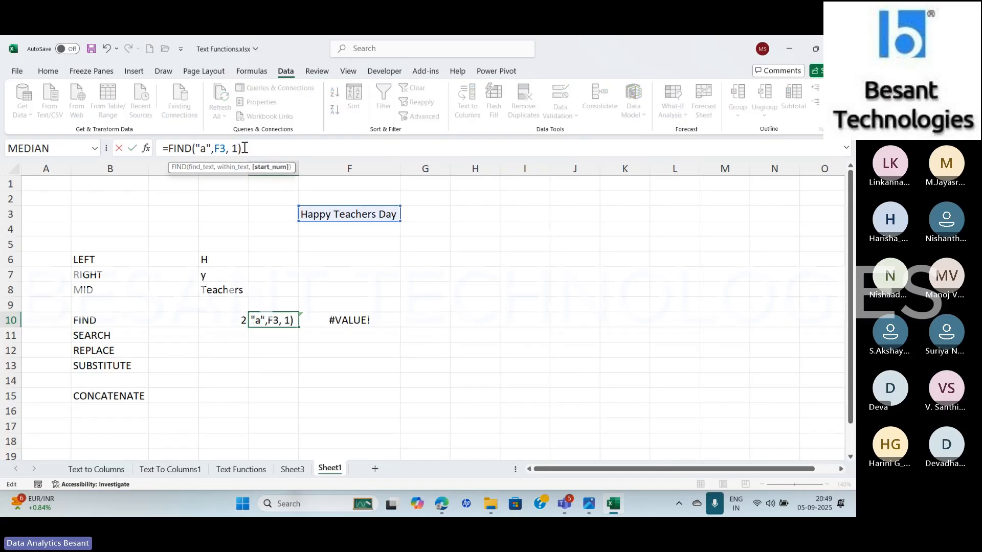
type("3")
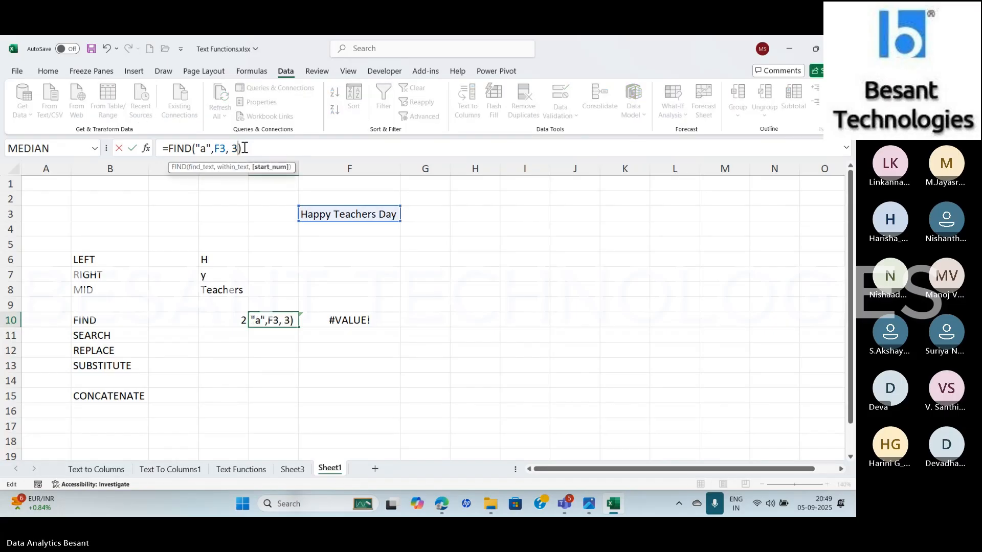
key("Return")
Change the text reference in the F10 FIND formula to F3
left_click(330, 321)
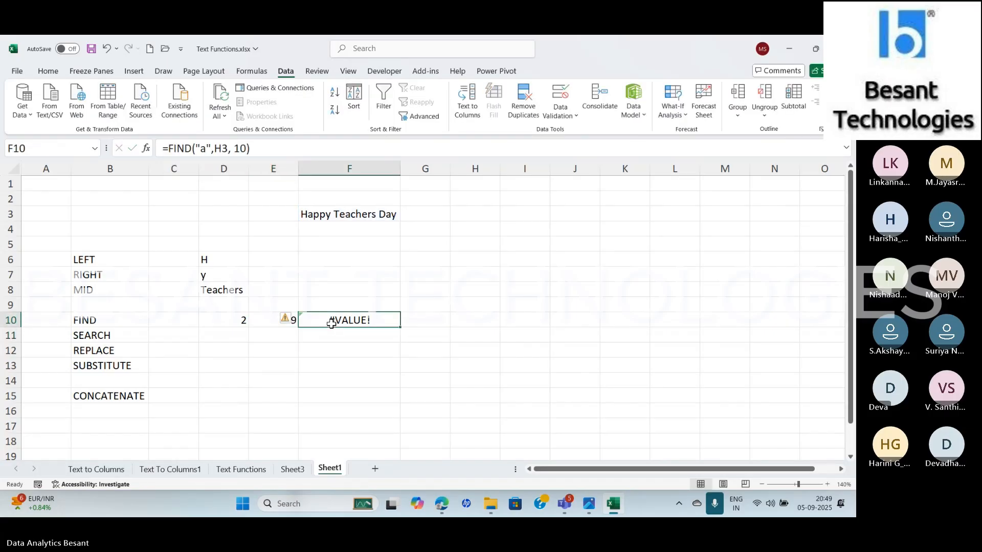
left_click(220, 149)
key("BackSpace")
type("F")
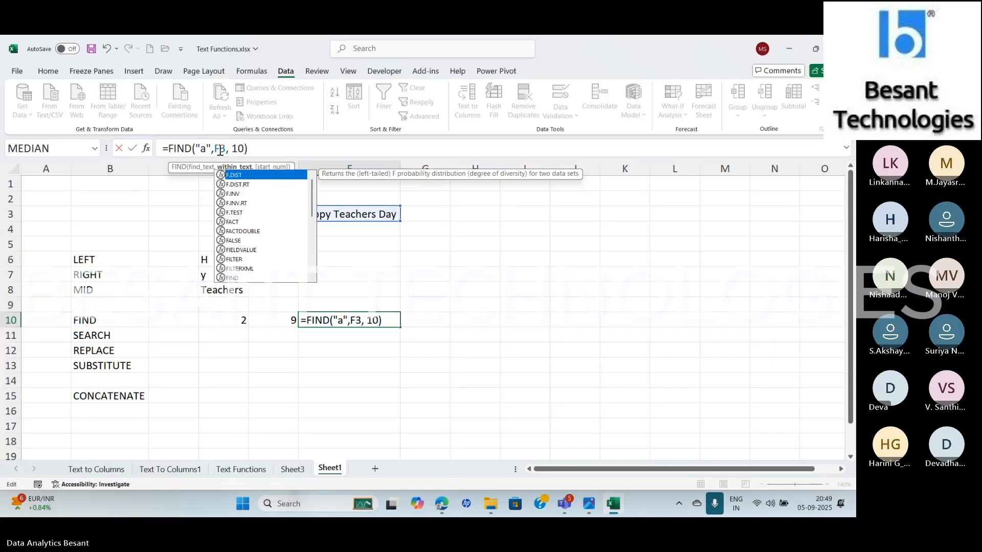
key("End")
key("Return")
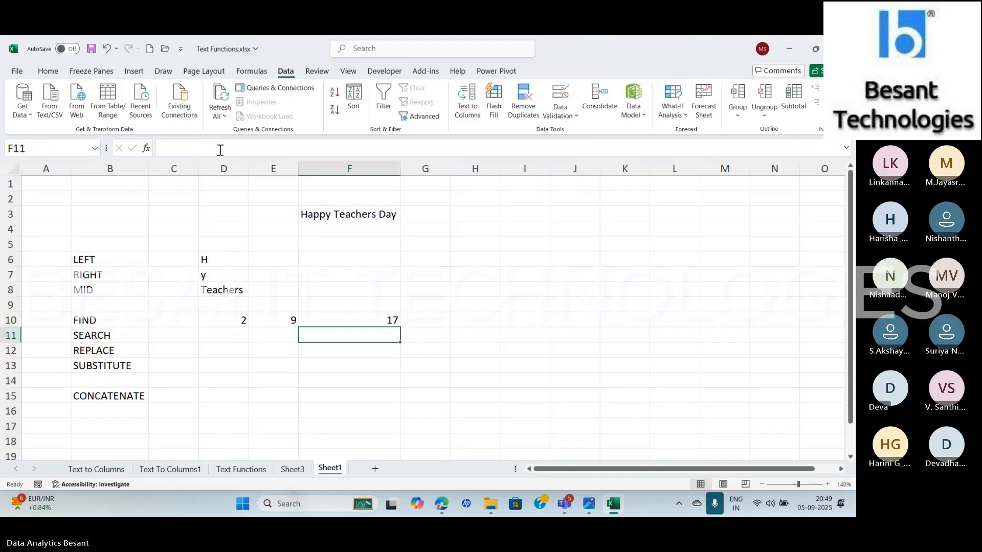
Review the FIND formulas in D10, E10 and F10, and check the Teams meeting window before returning to Excel
left_click(215, 320)
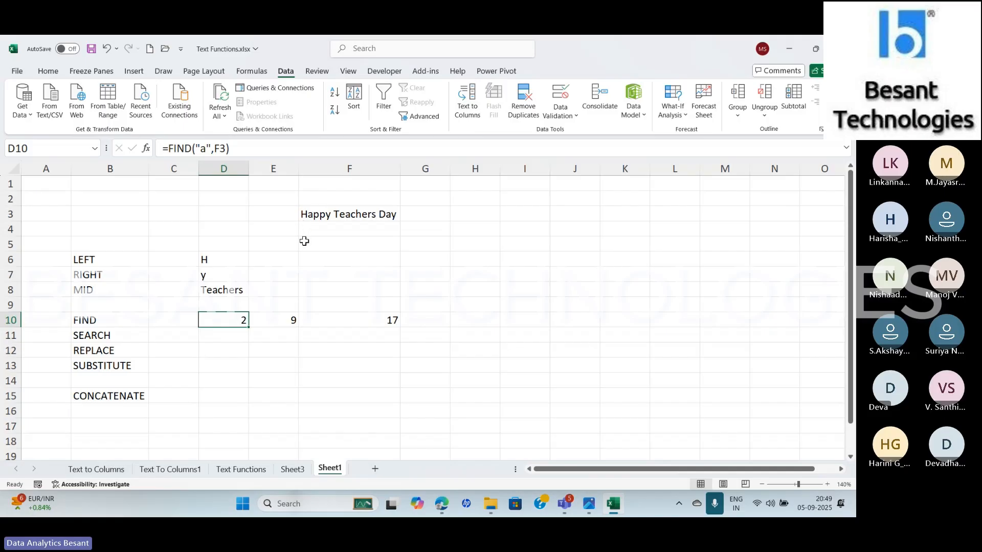
left_click(276, 322)
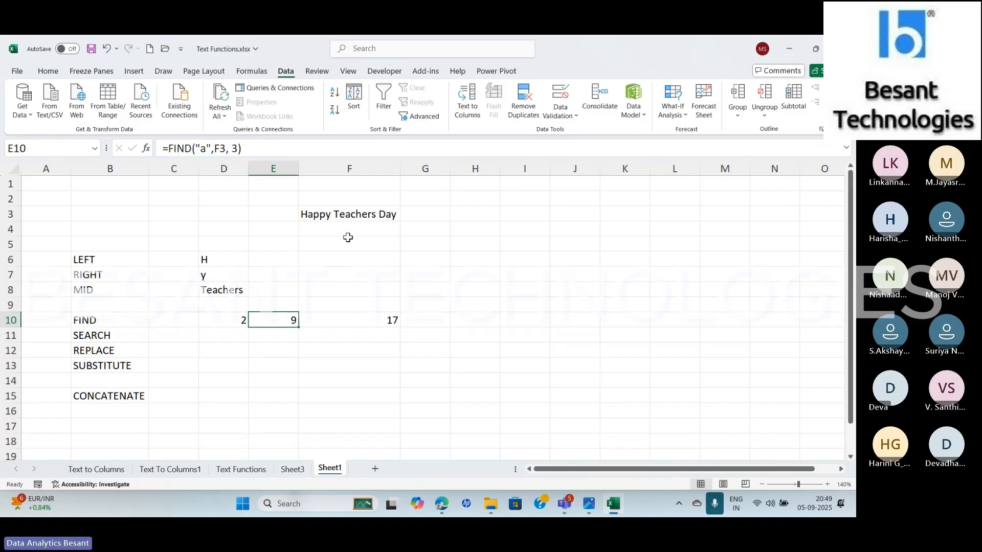
left_click(351, 319)
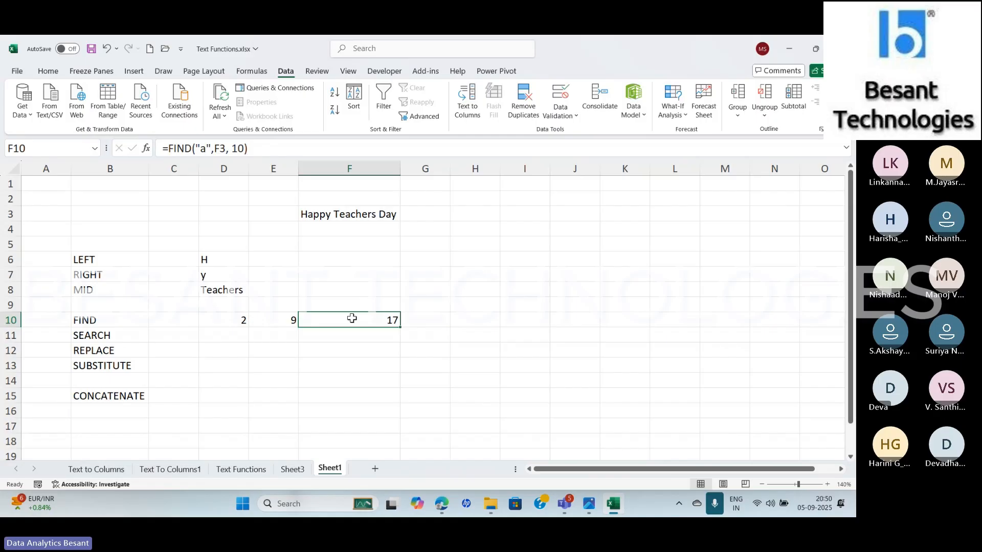
key("alt+Tab")
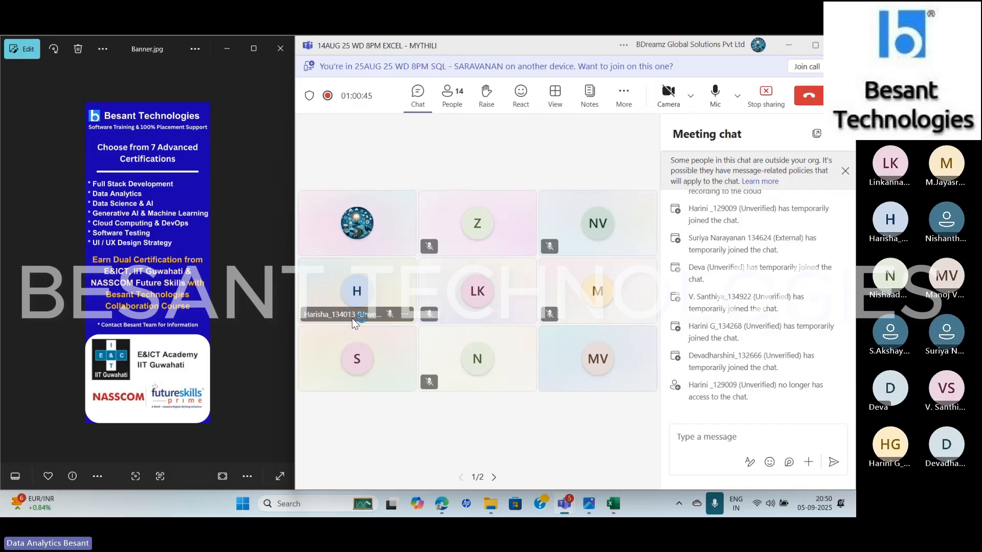
key("alt+Tab")
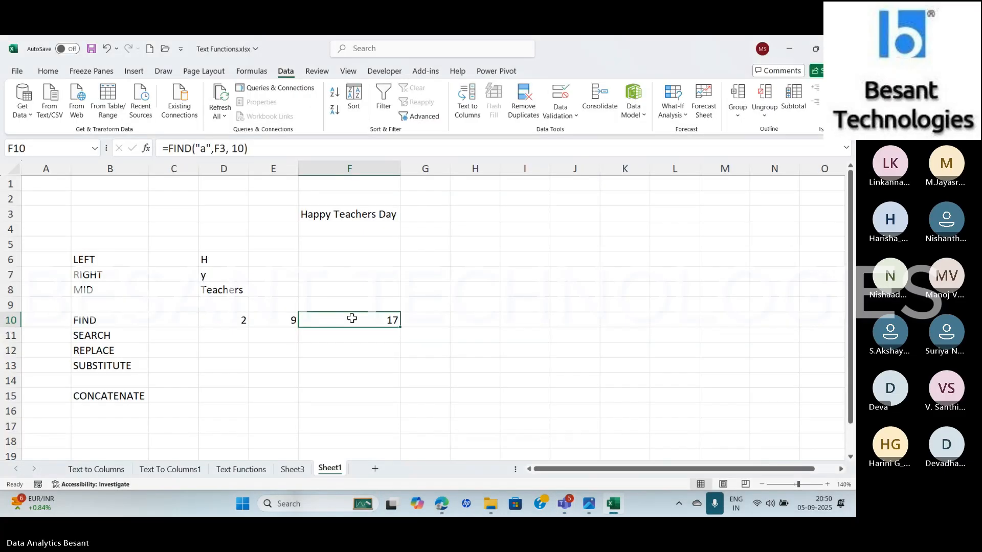
left_click(229, 335)
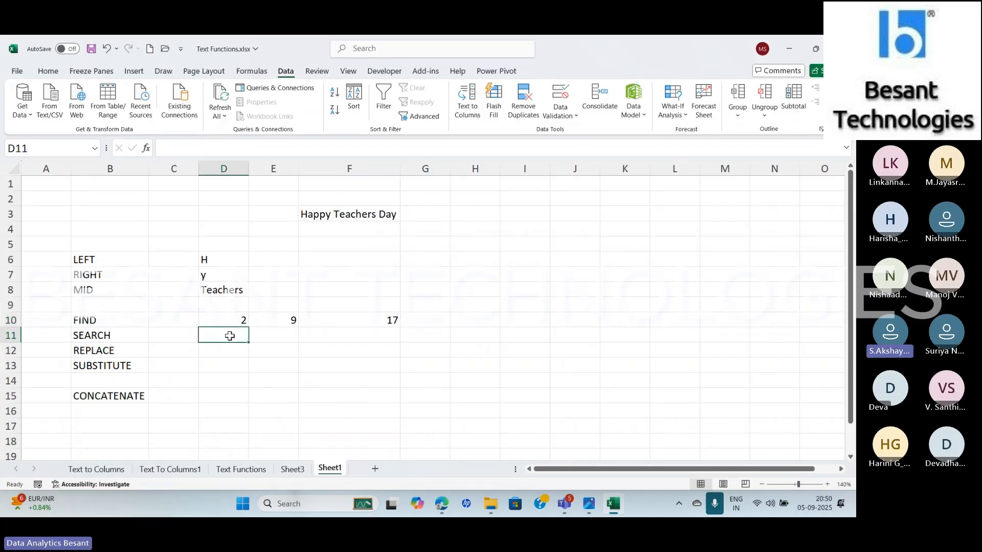
key("alt+Tab")
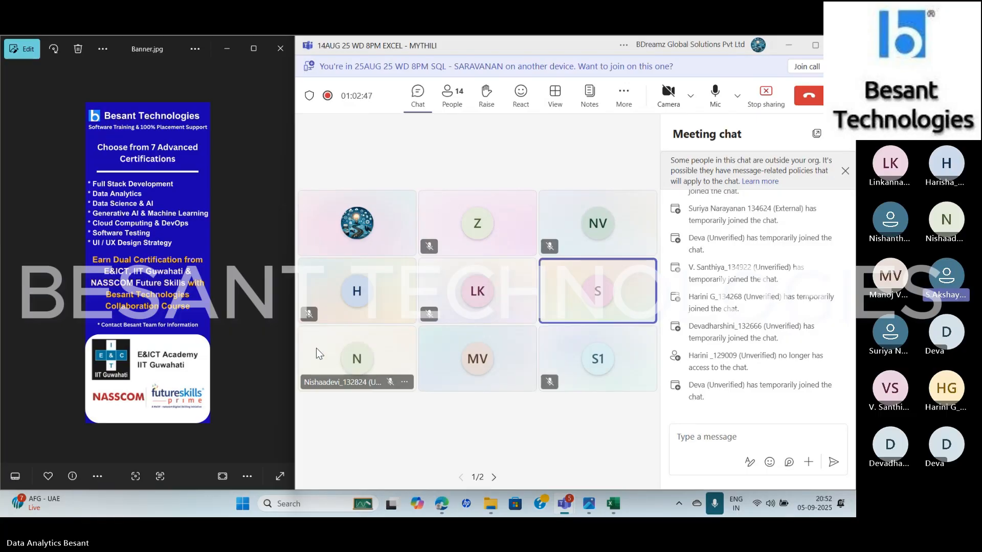
key("alt+Tab")
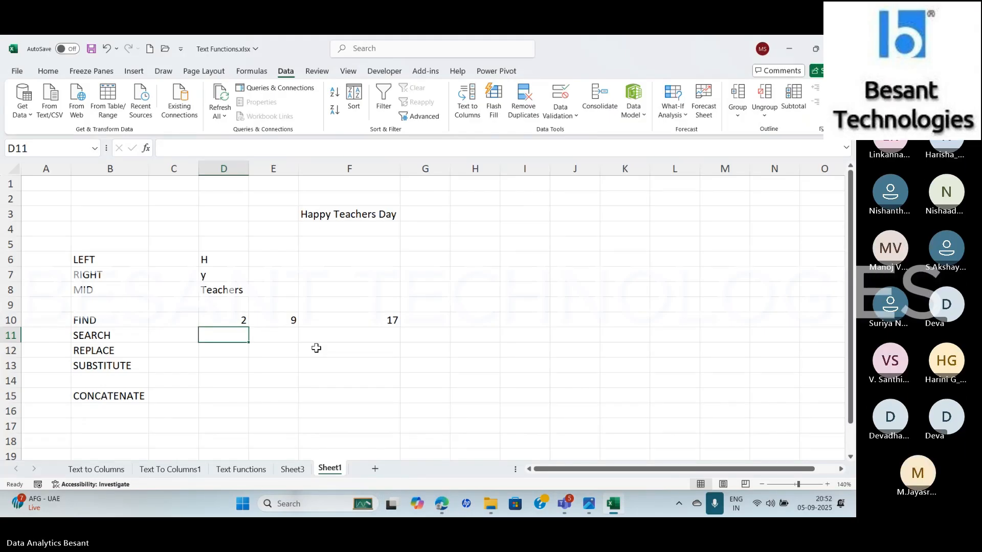
Replace the "a" searched for by the D10 FIND formula with a space, giving =FIND(" ",F3)
key("Up")
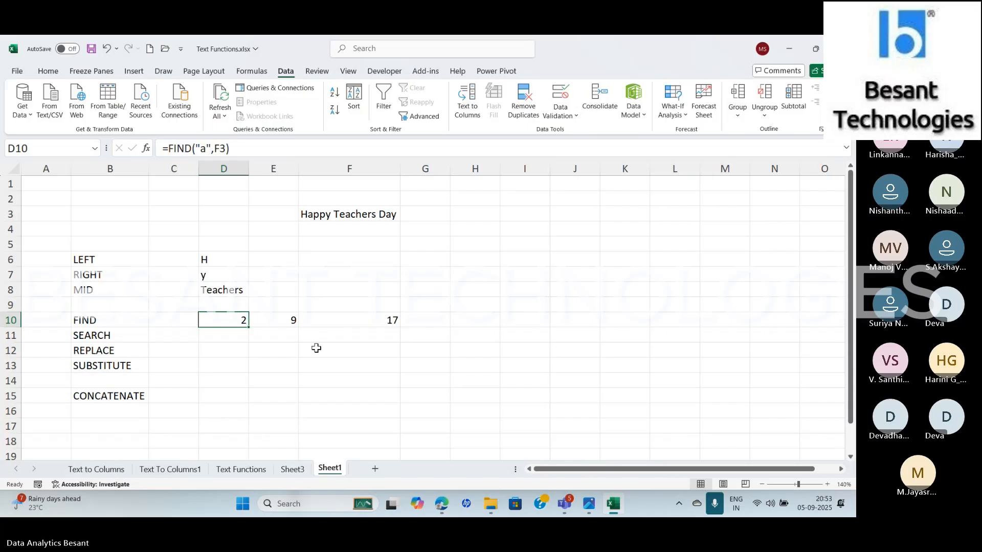
left_click(207, 149)
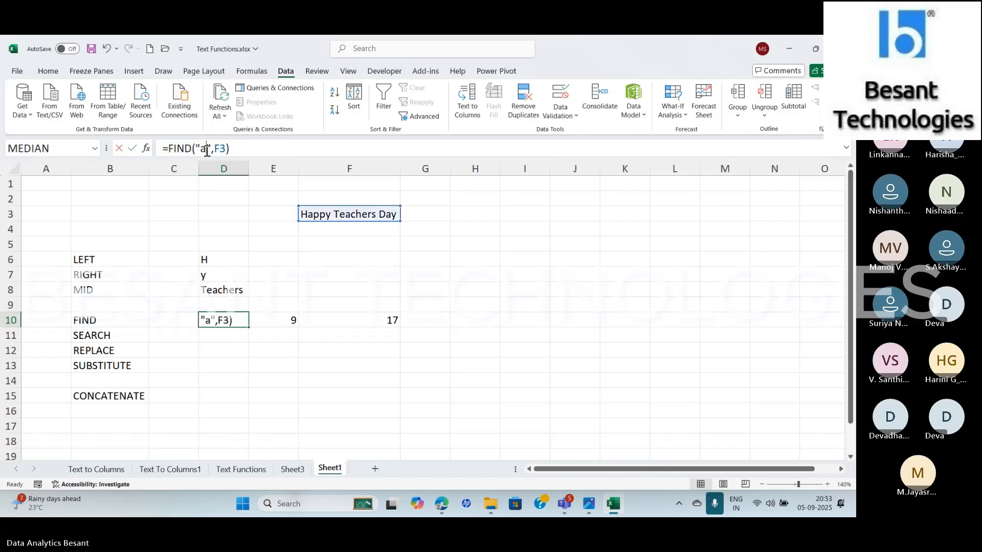
key("BackSpace")
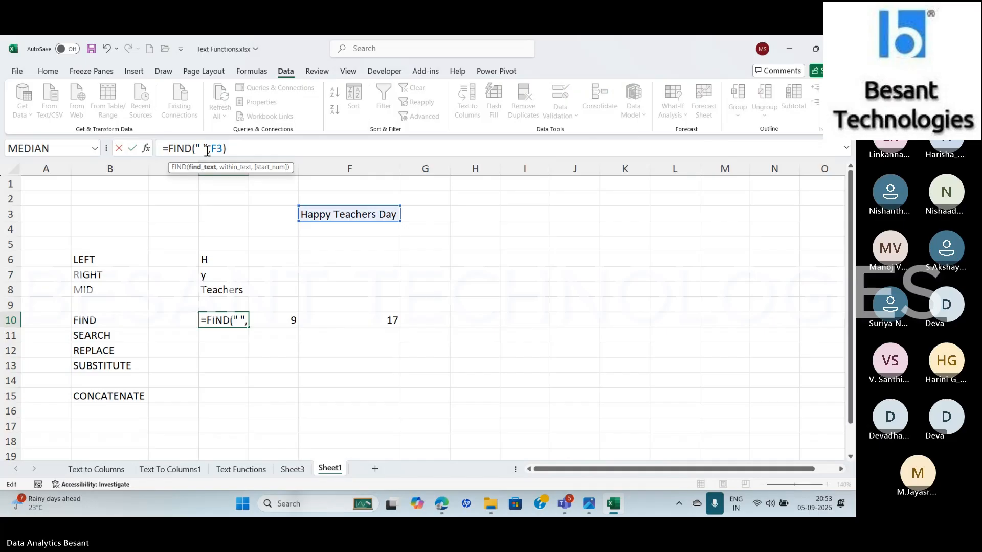
key("Return")
Add a start number of 6 to the space-finding formula in D10
key("Up")
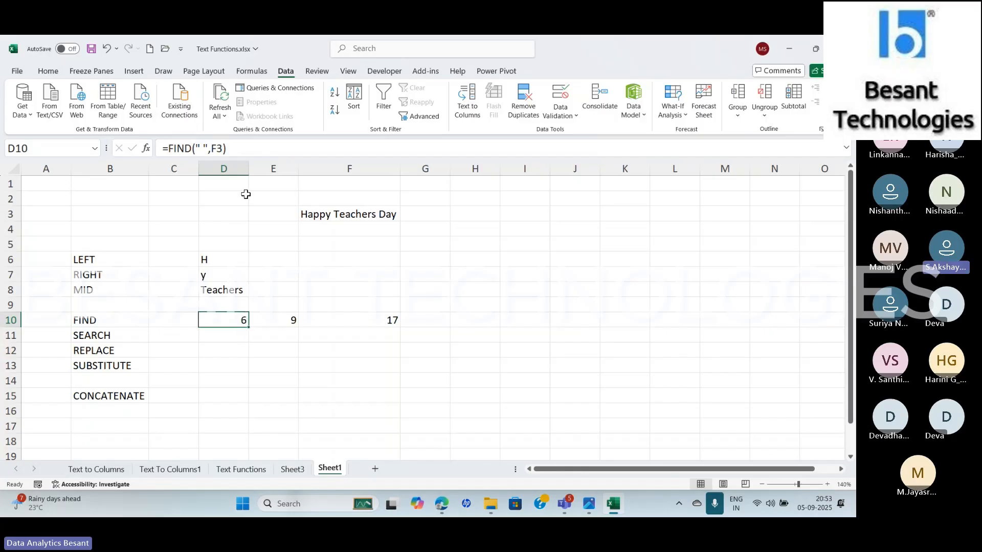
left_click(224, 149)
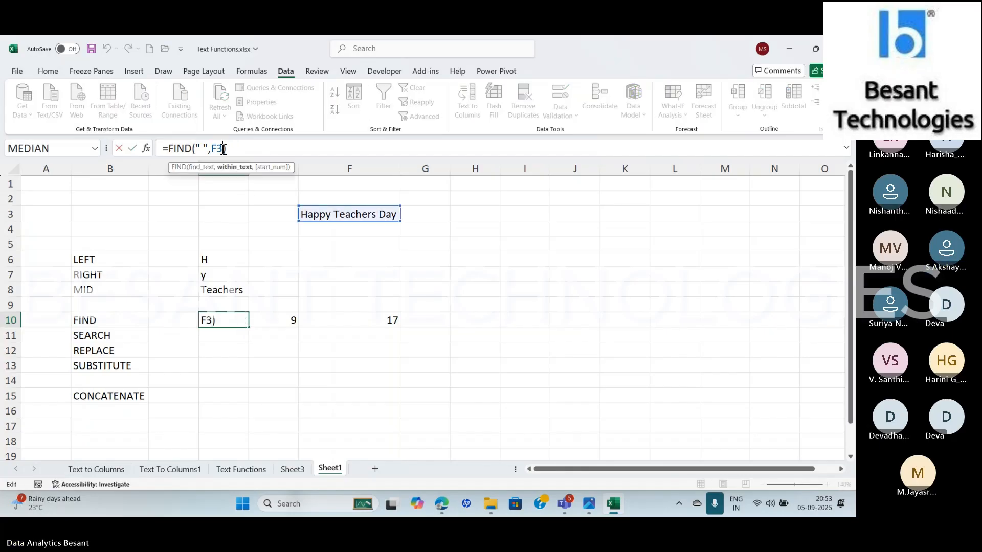
type(", 6")
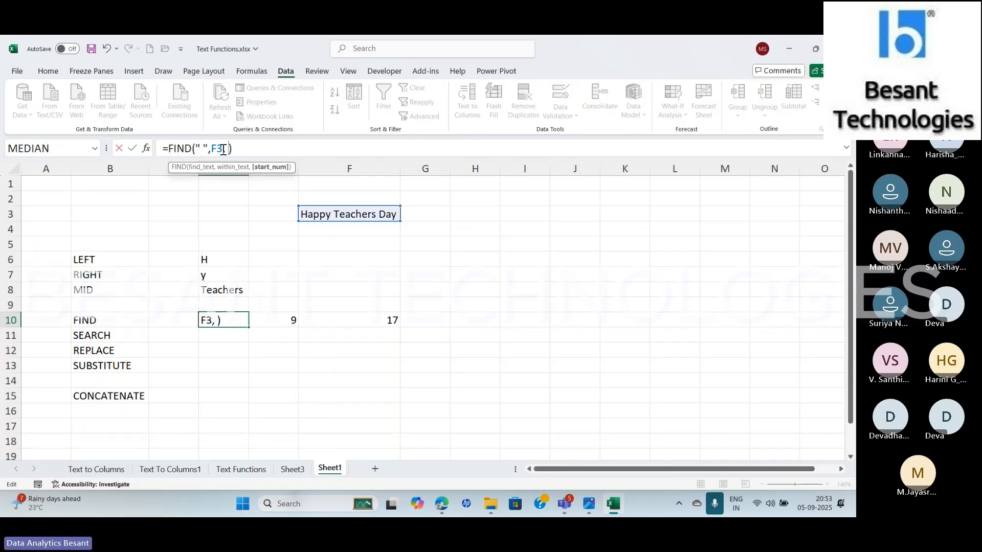
key("Return")
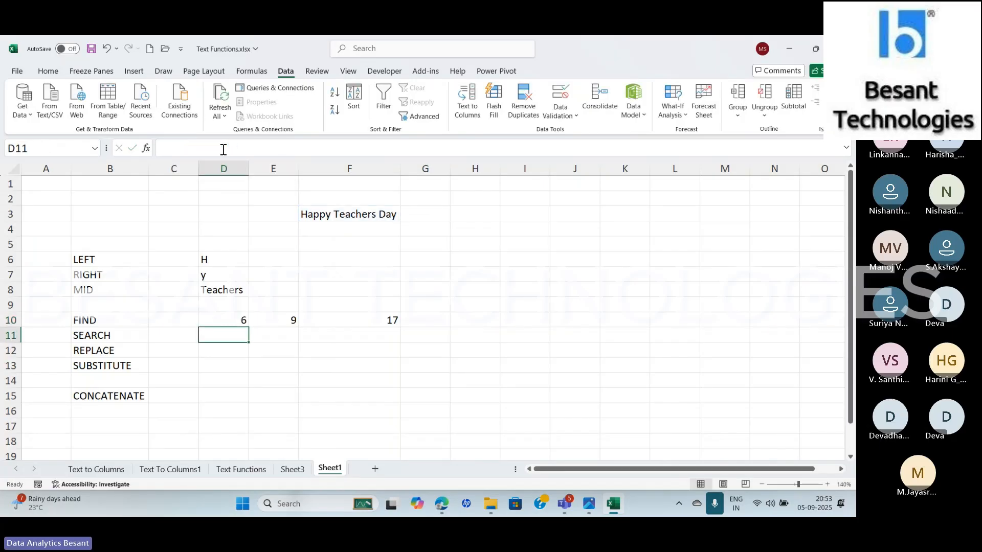
Change the start number in the space-finding formula in D10 to 7
key("Up")
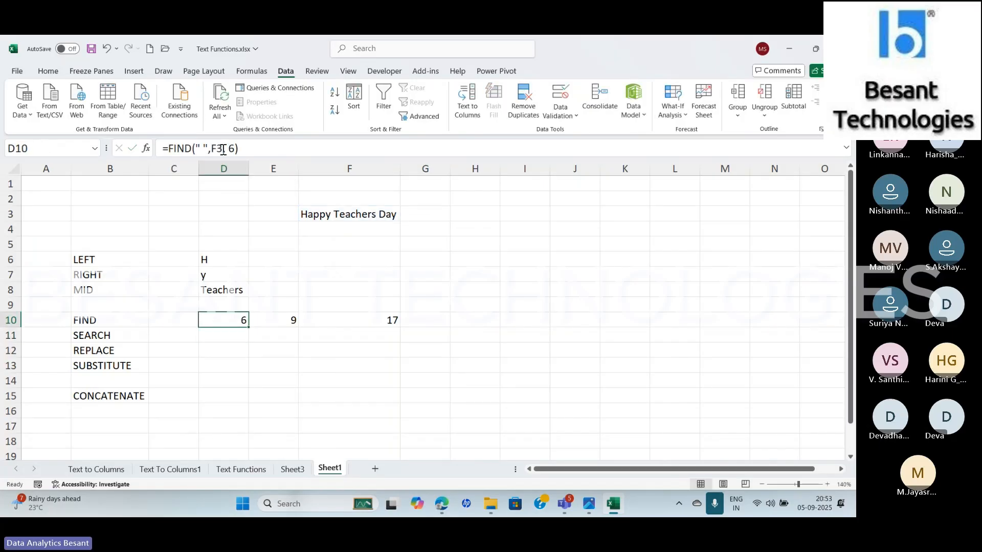
left_click(235, 148)
key("BackSpace")
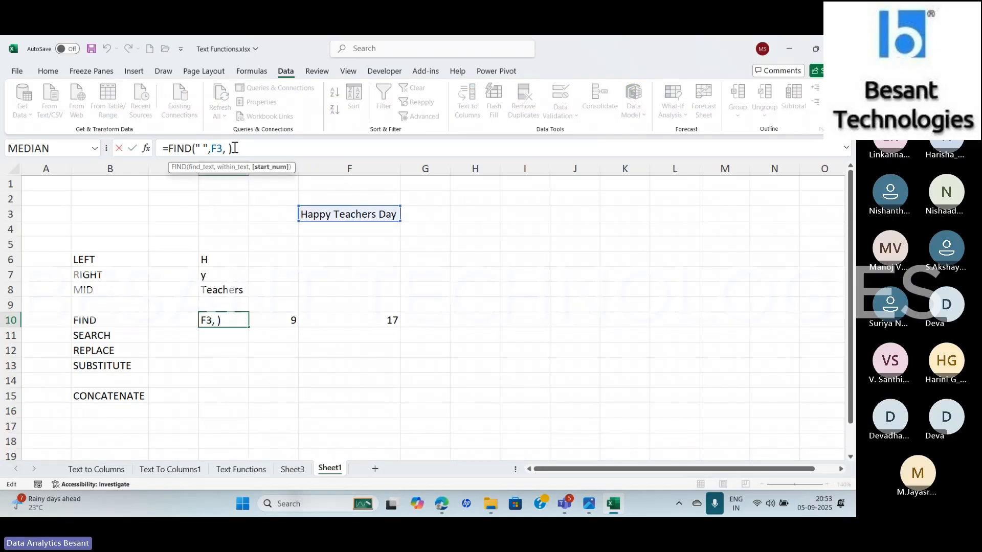
type("7")
key("Return")
Remove the start number from the space-finding formula in D10, giving =FIND(" ",F3)
key("Up")
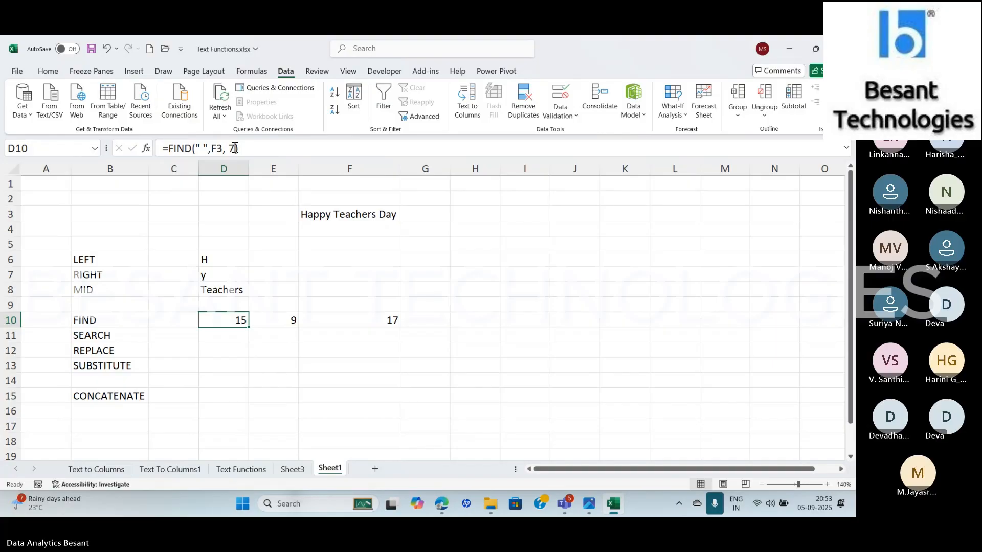
left_click(235, 148)
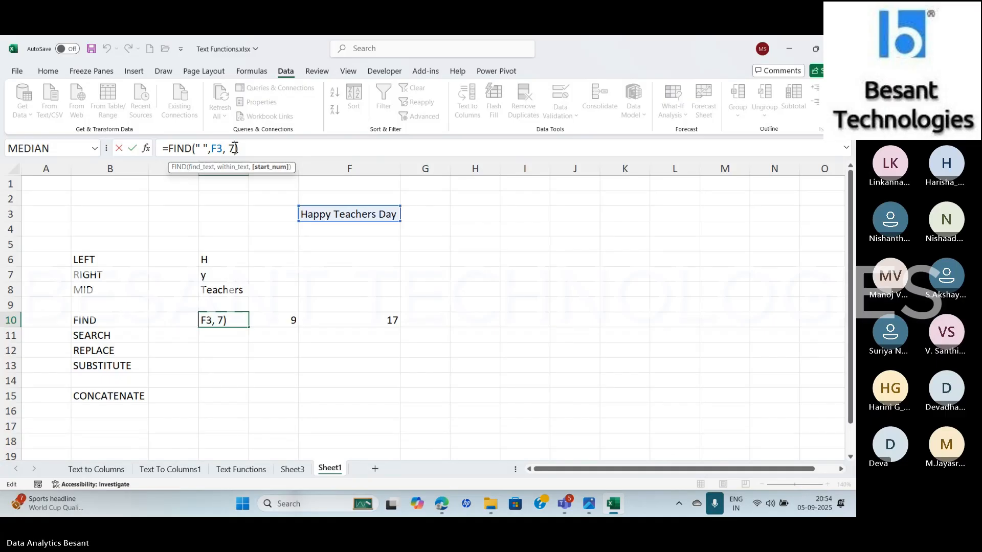
key("BackSpace")
key("BackSpace")
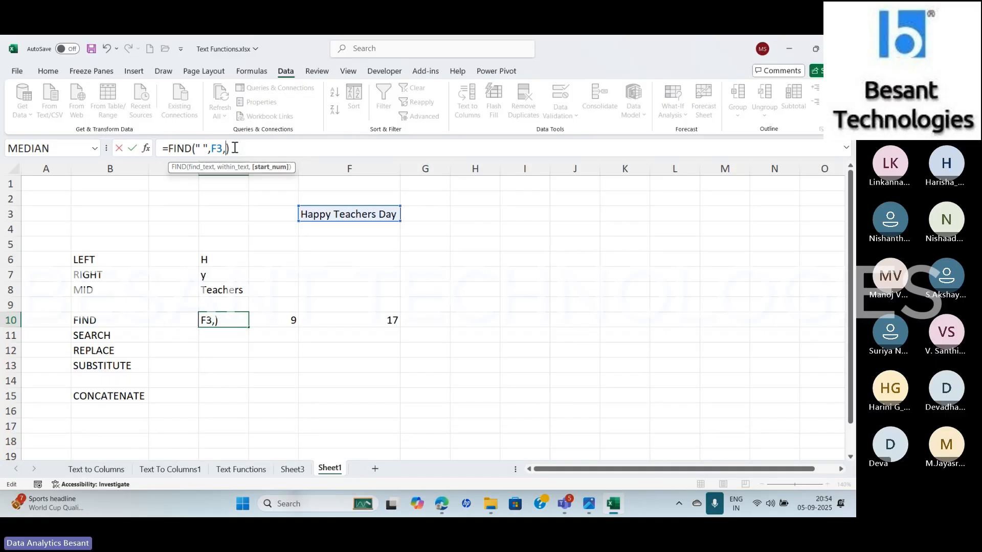
key("BackSpace")
key("Return")
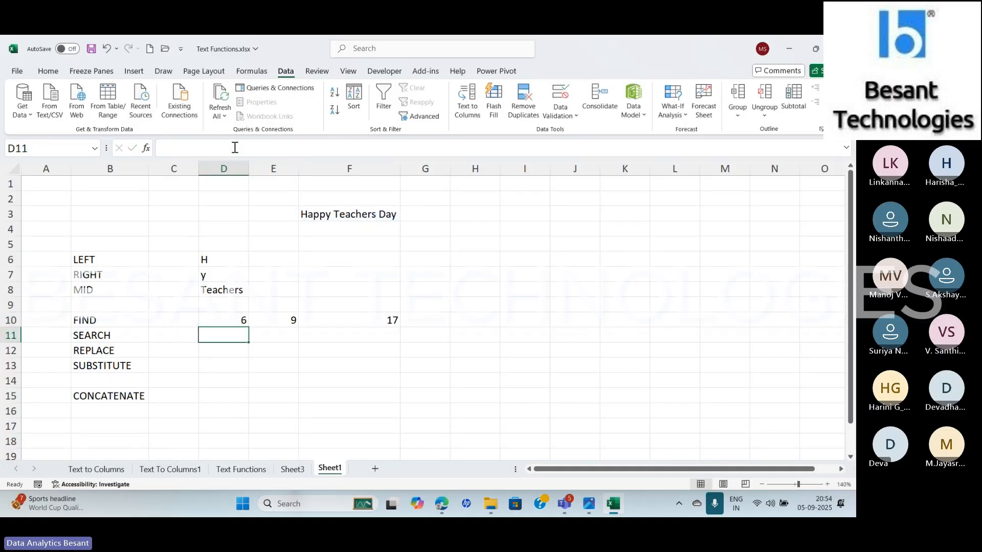
key("Up")
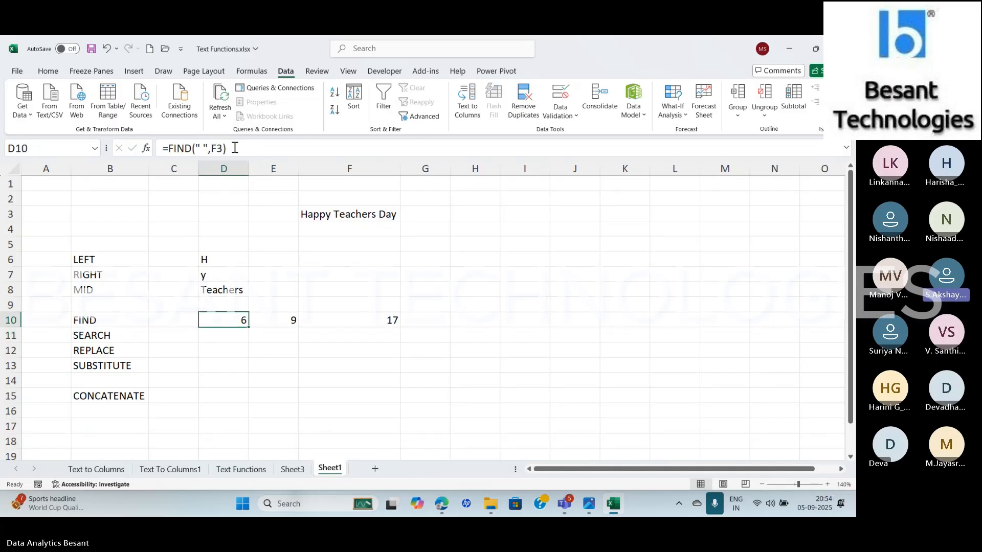
Enter a SEARCH formula in D11 that looks for "t" in F3, leaving the start number empty
key("Down")
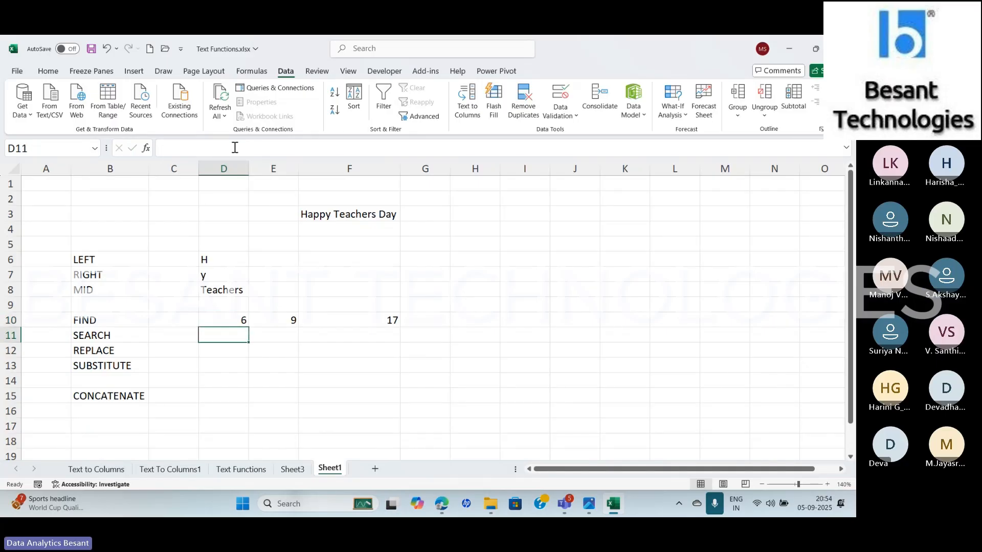
type("=SE")
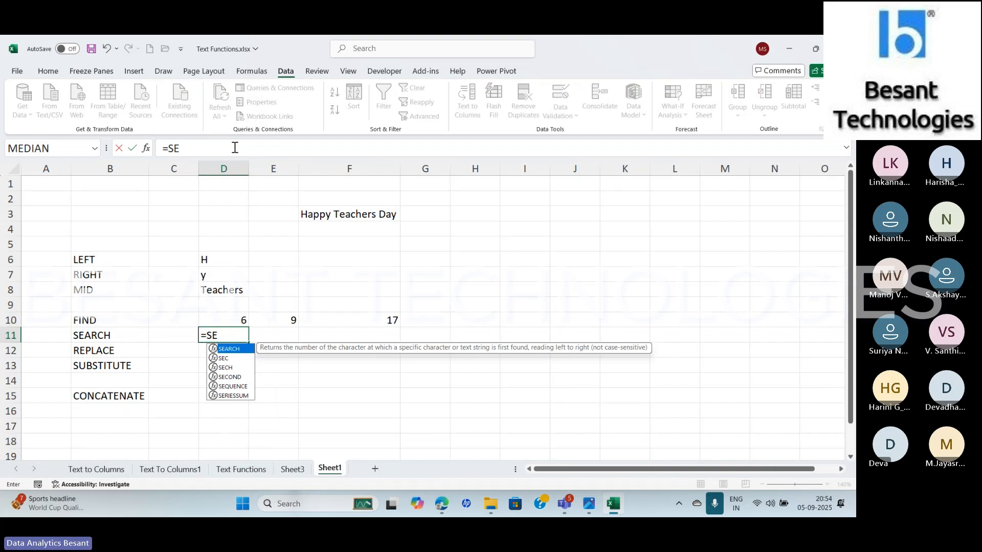
type("AR")
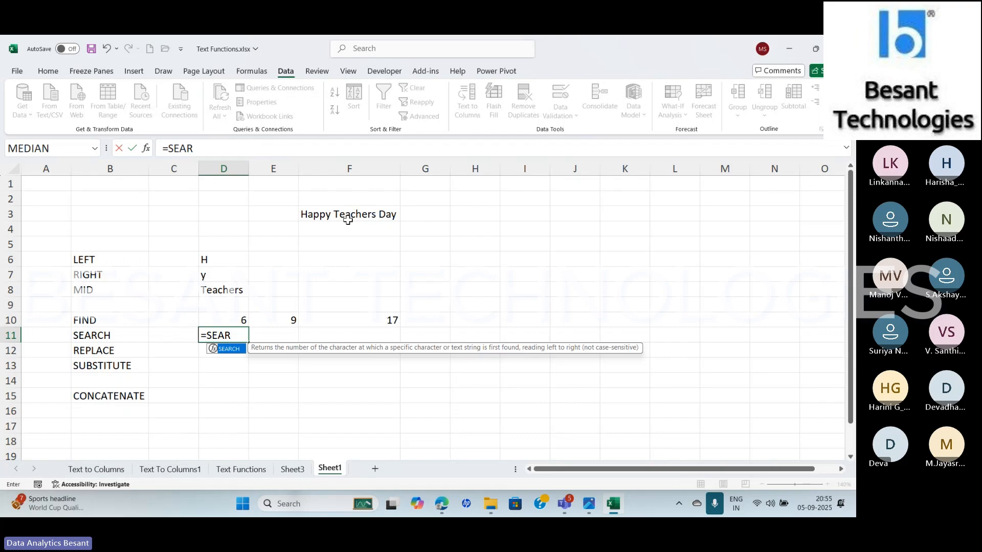
key("Tab")
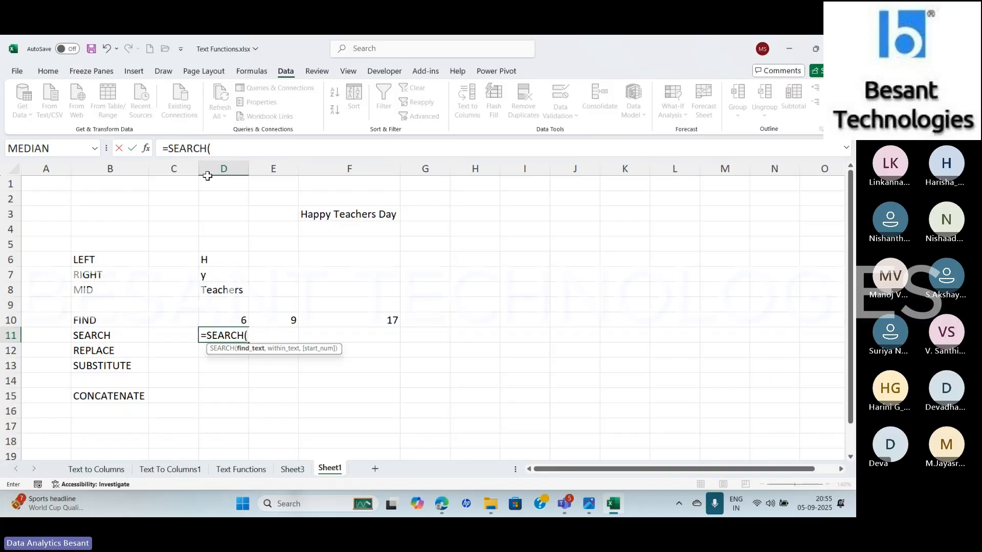
left_click(147, 149)
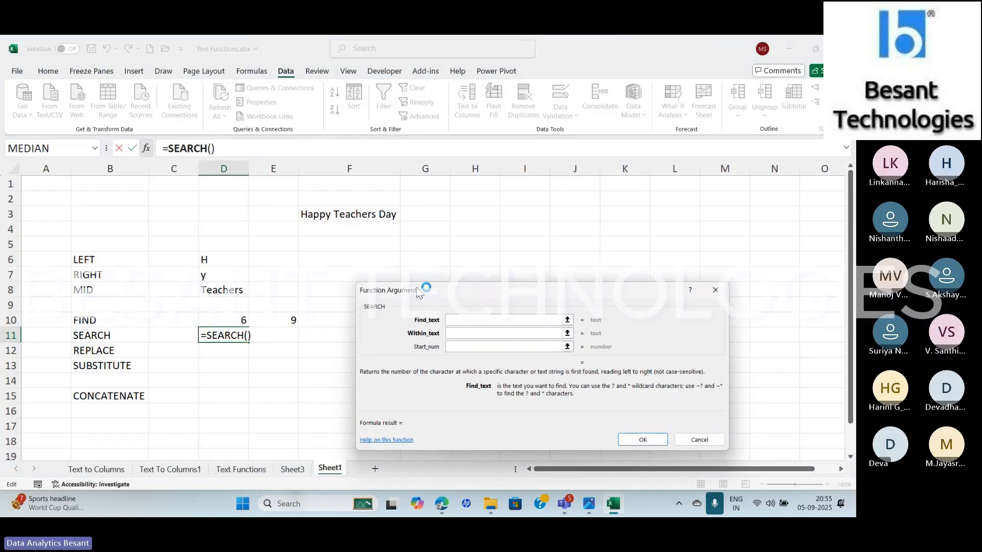
type("T")
key("BackSpace")
type("t")
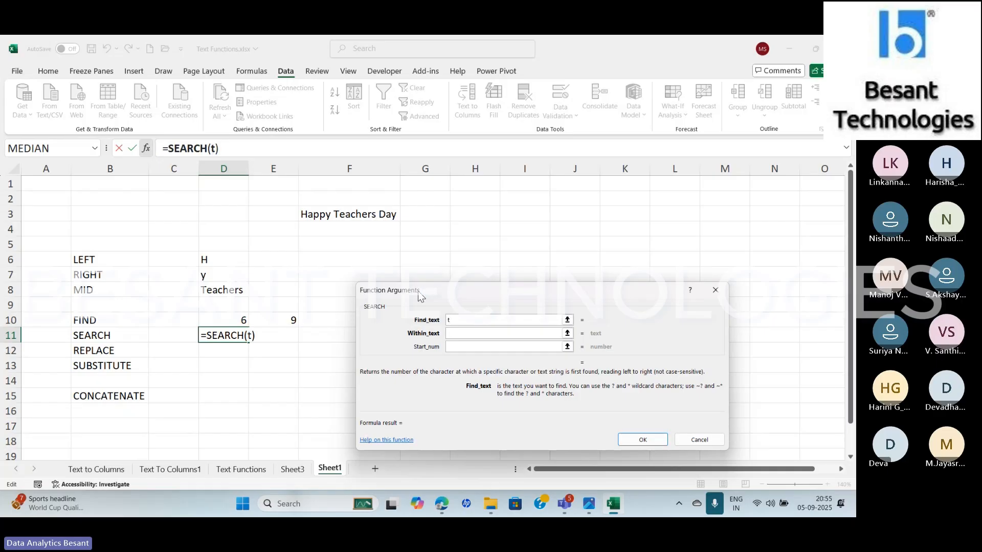
left_click(463, 334)
left_click(332, 218)
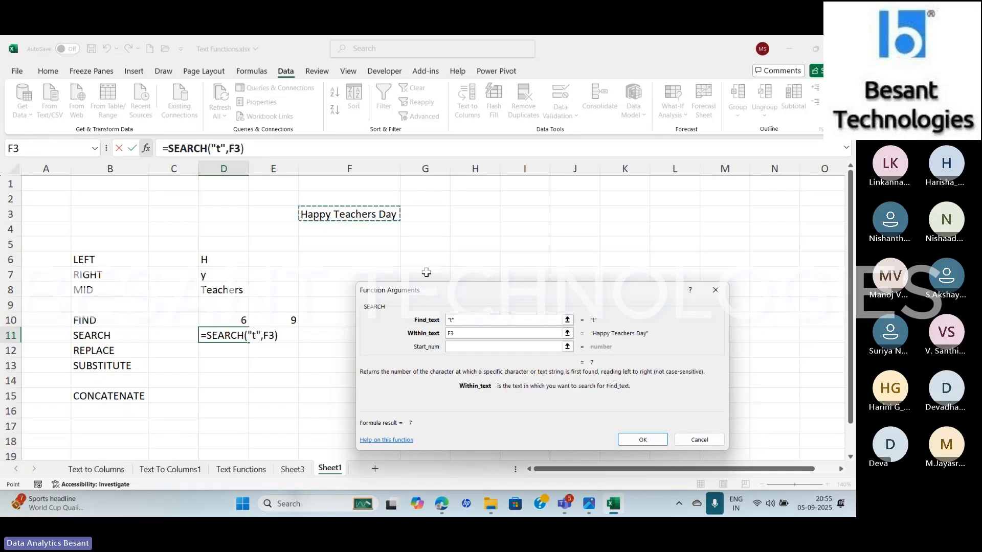
left_click(465, 348)
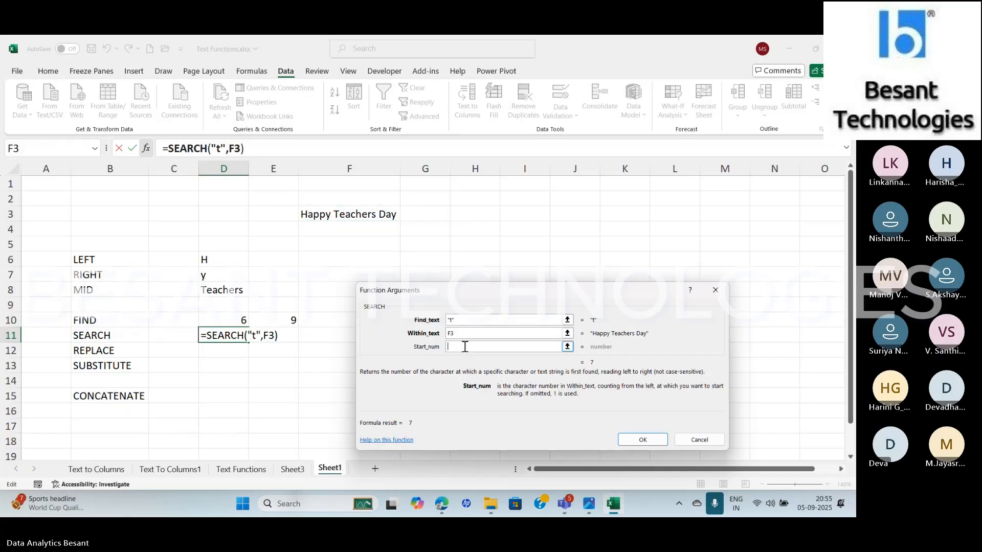
left_click(646, 440)
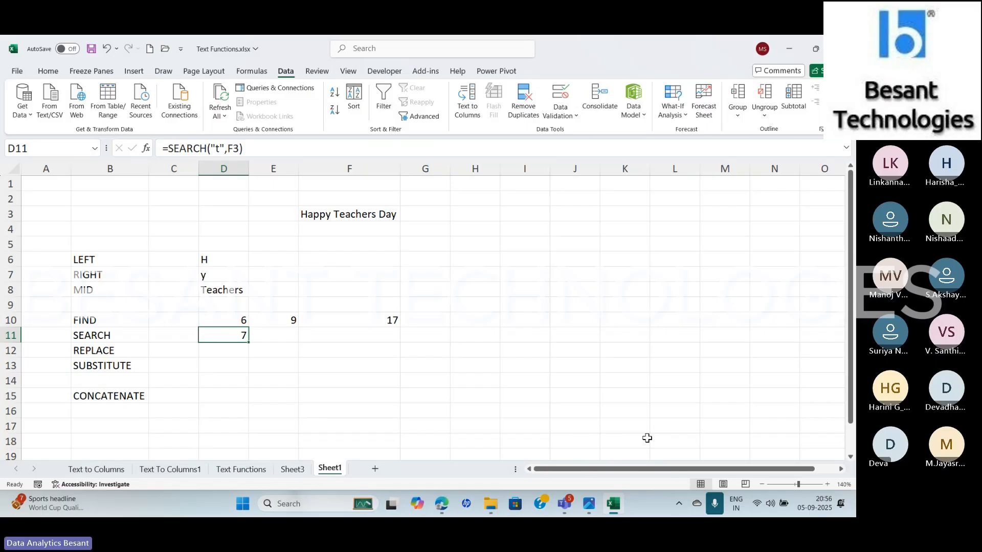
Change the text searched for by the D11 SEARCH formula to a capital "A"
left_click(221, 151)
key("BackSpace")
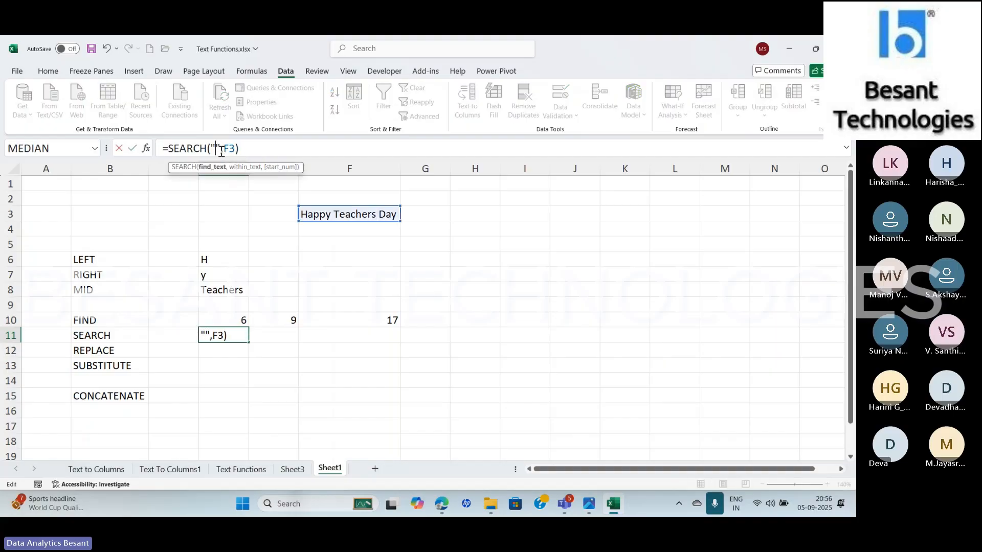
type("A")
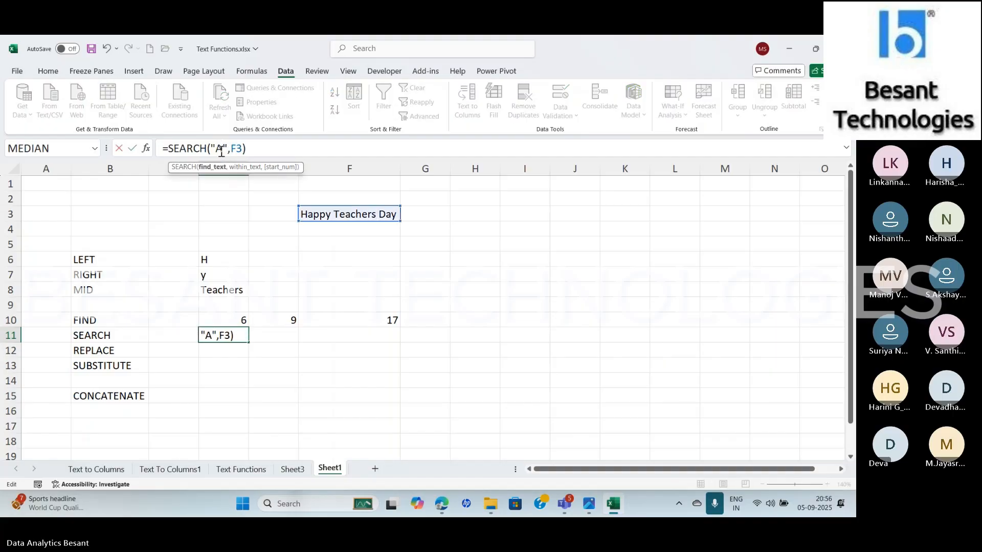
key("Return")
key("Up")
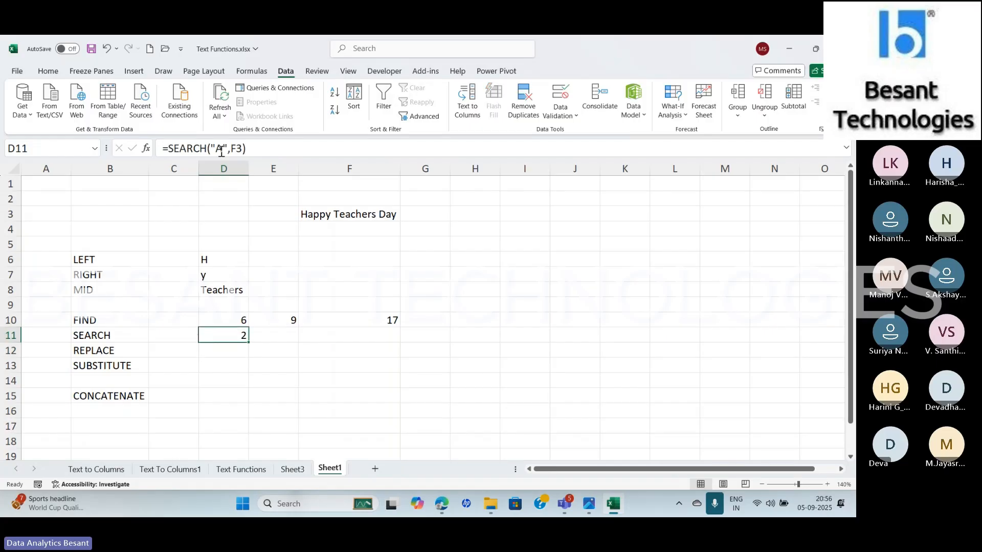
Add a start number of 3 to the D11 SEARCH formula, and check the Teams meeting window before returning to Excel
left_click(242, 149)
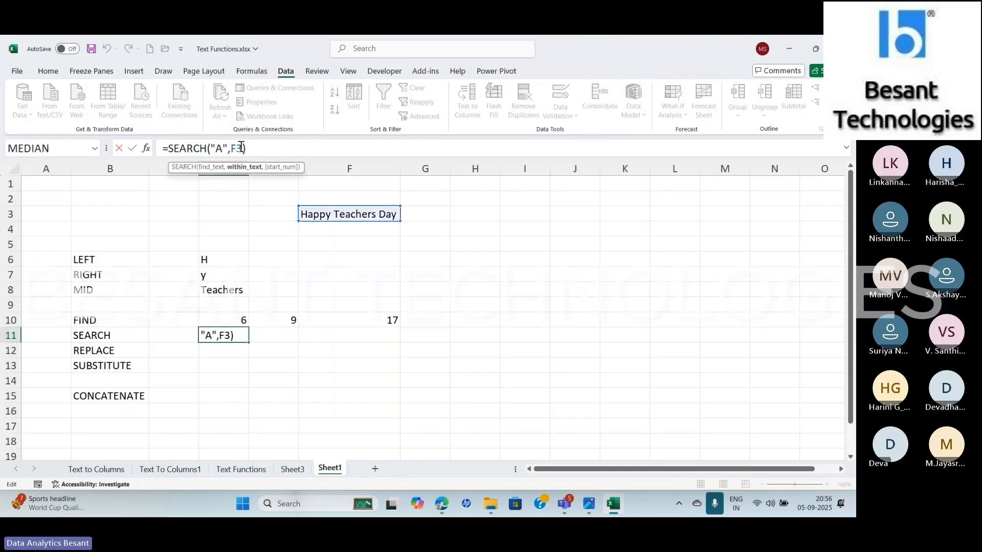
type(", 3")
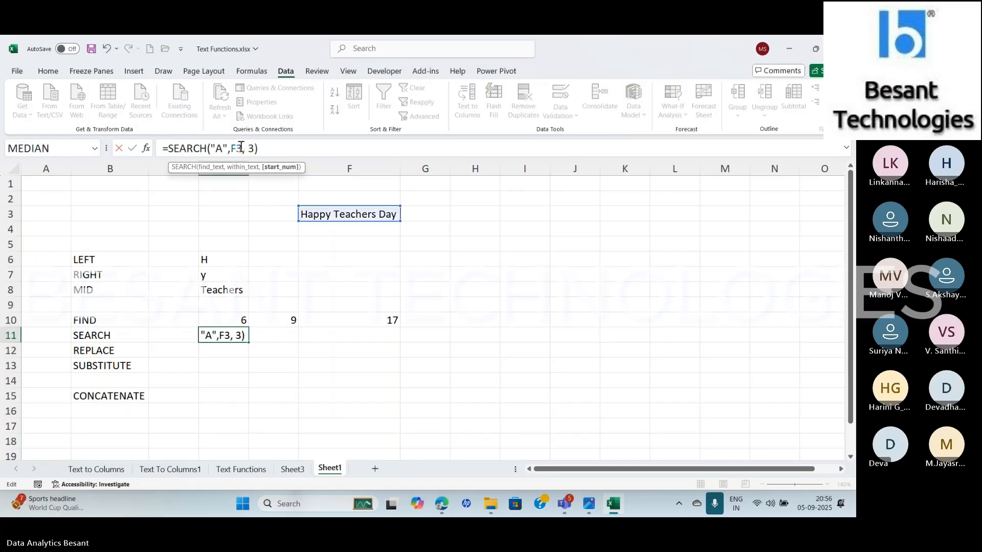
key("Return")
key("Up")
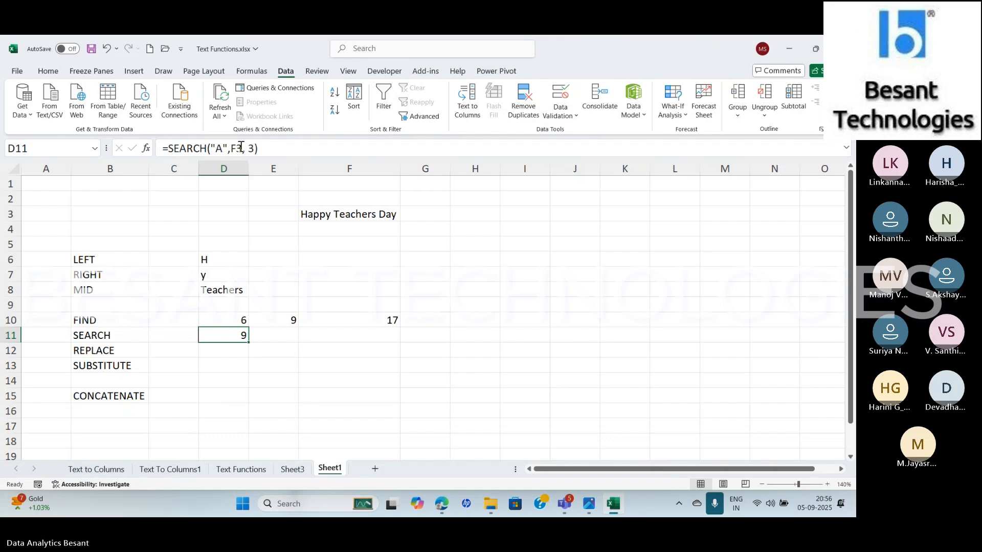
key("alt+Tab")
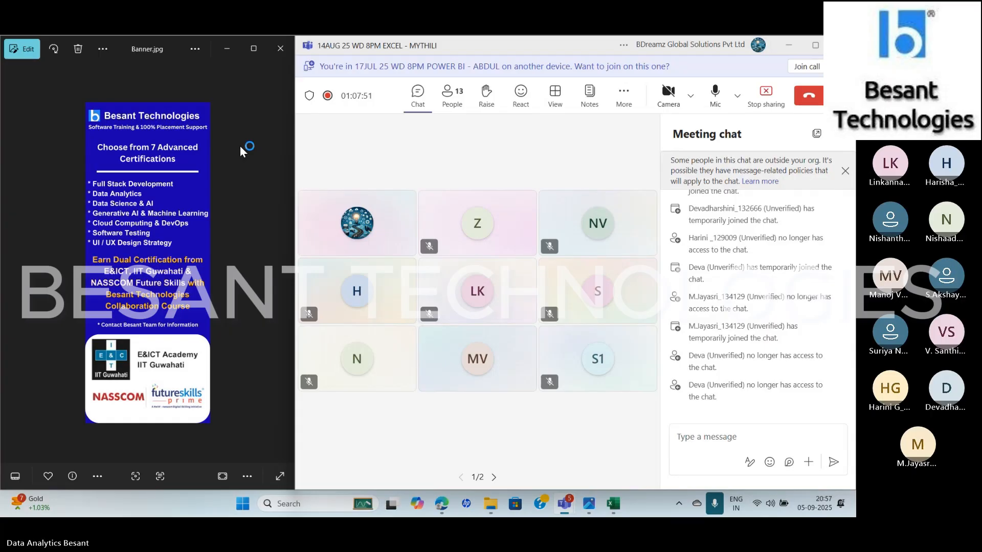
key("alt+Tab")
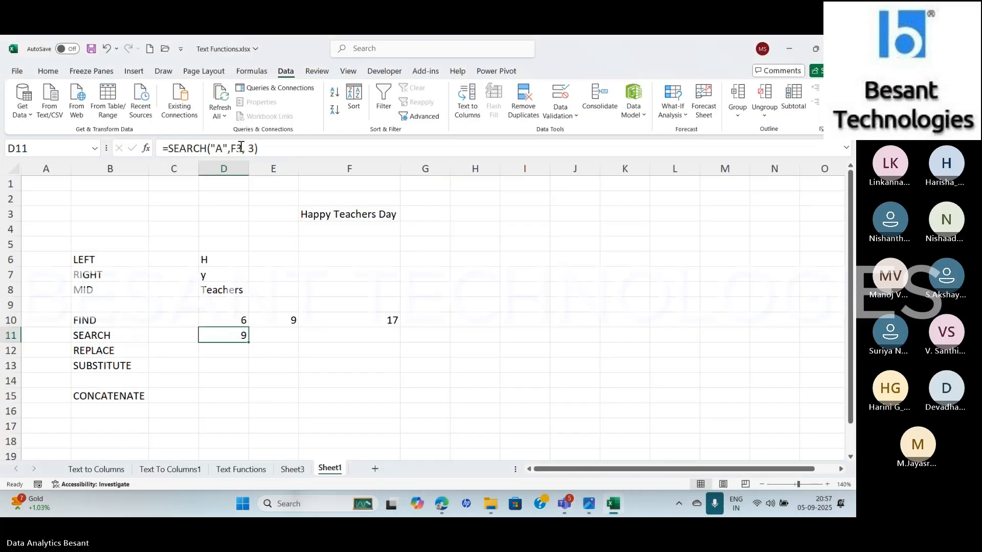
Start a REPLACE formula in D12 through the function arguments, with F3 as the old text
key("Down")
type("=")
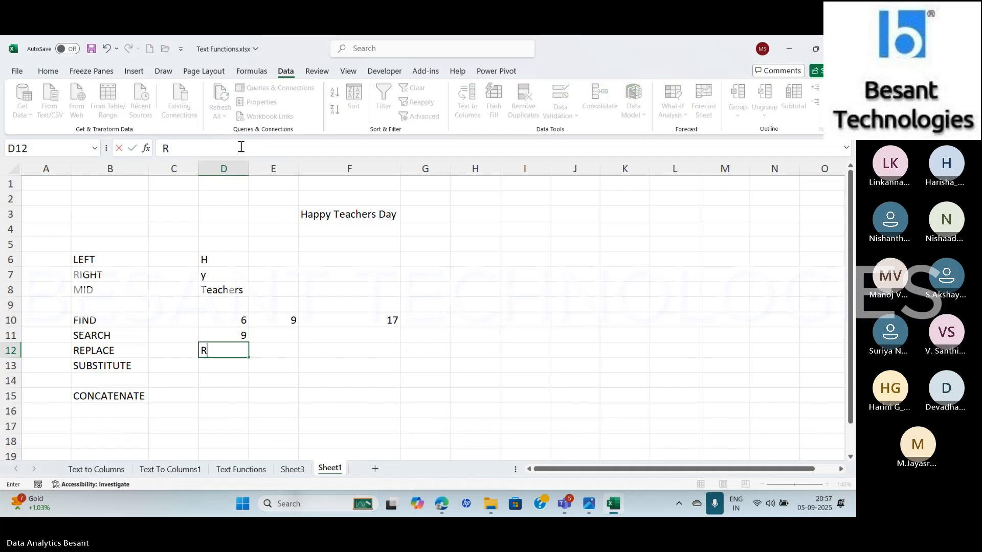
key("BackSpace")
type("=REPL")
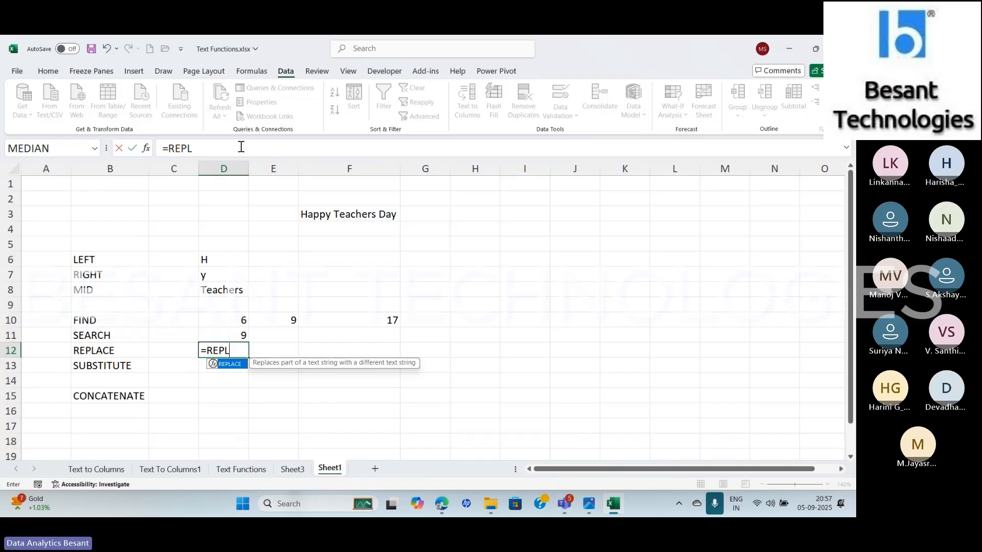
key("Tab")
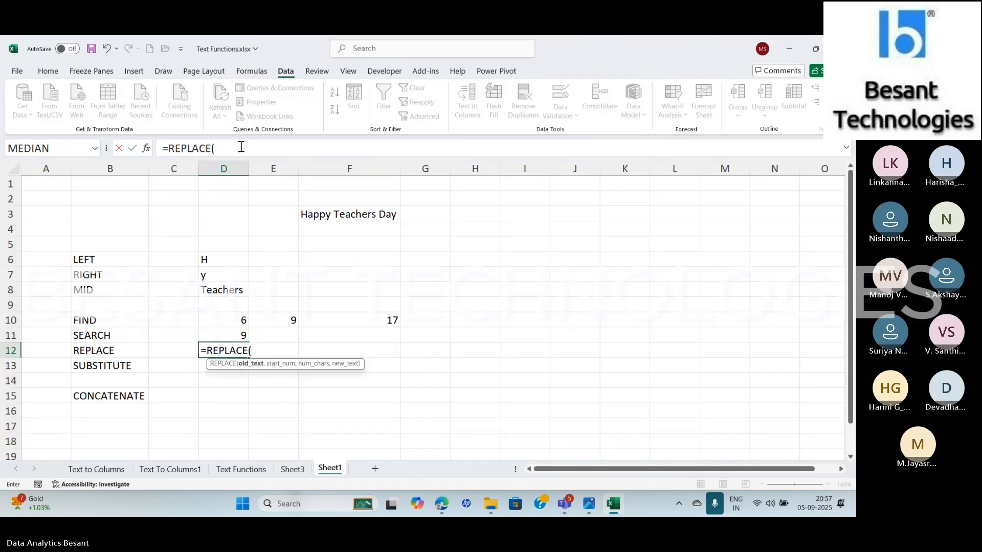
left_click(147, 150)
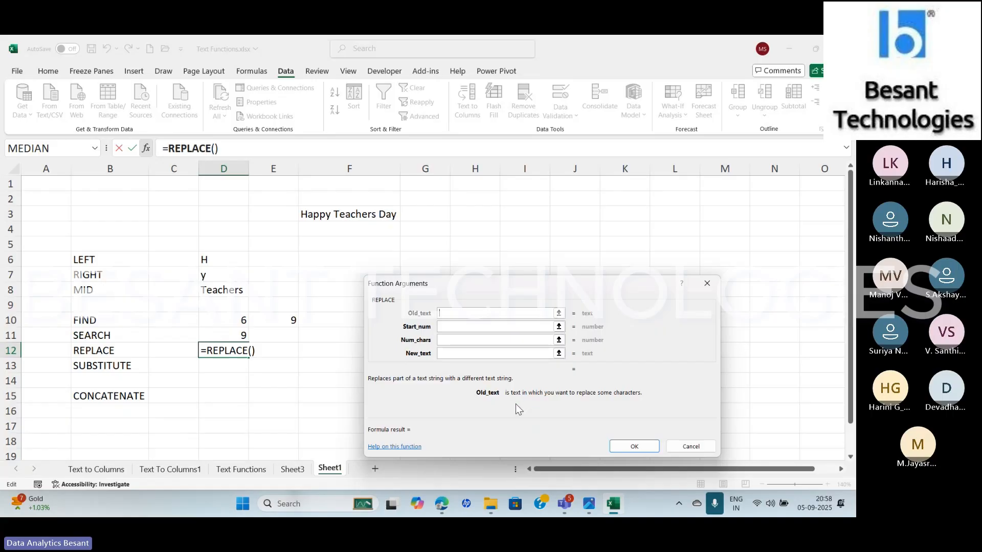
left_click(342, 215)
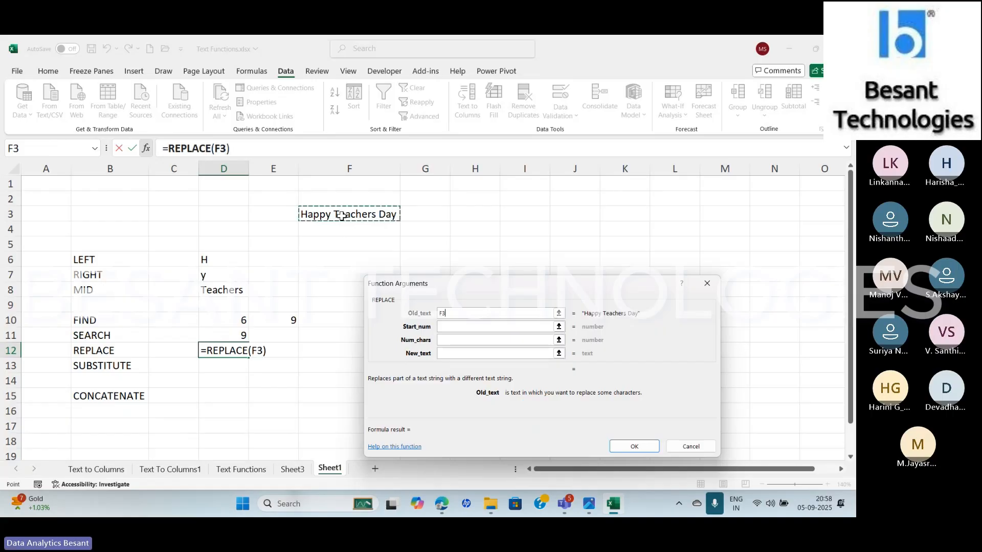
Complete the REPLACE formula with start number 7, 8 characters and the new text "Independence"
left_click(469, 327)
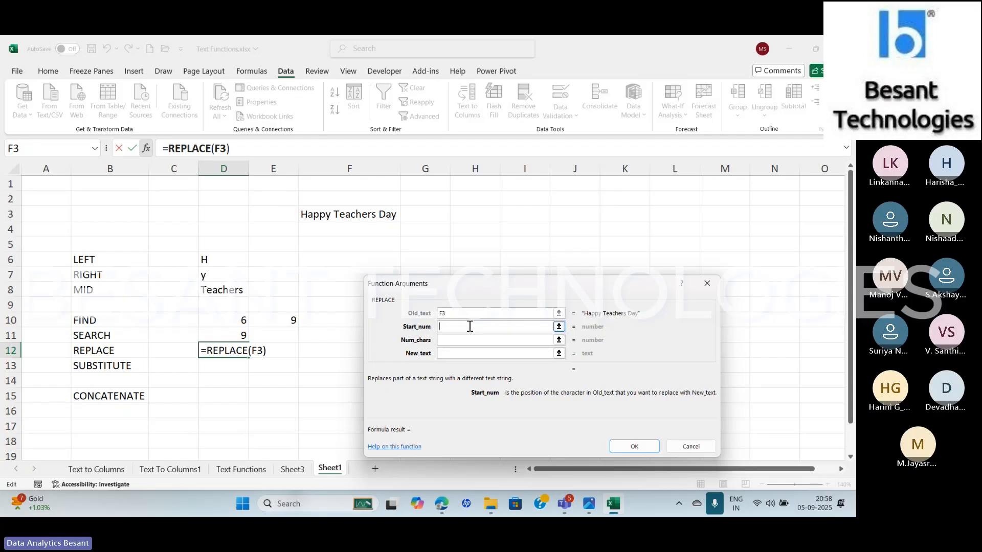
type("7")
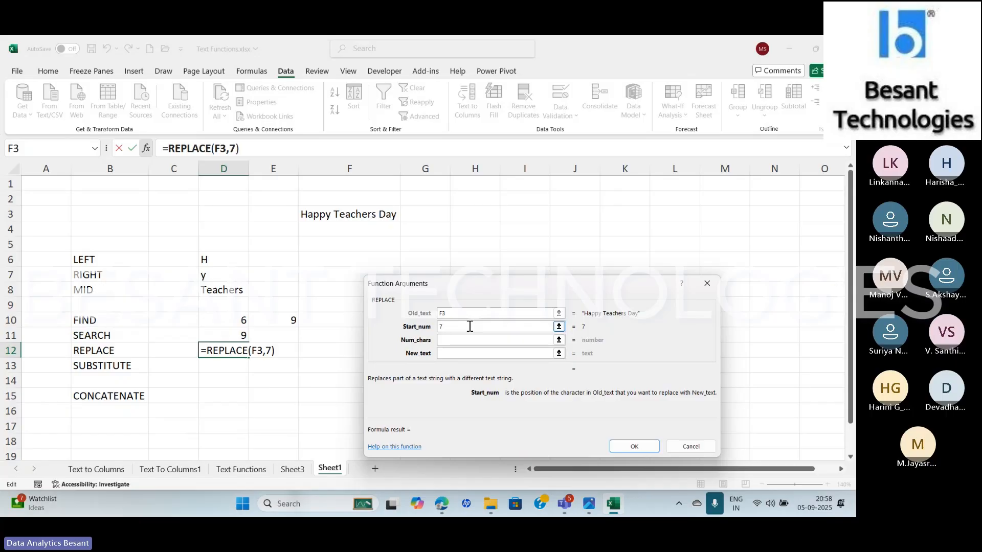
key("Tab")
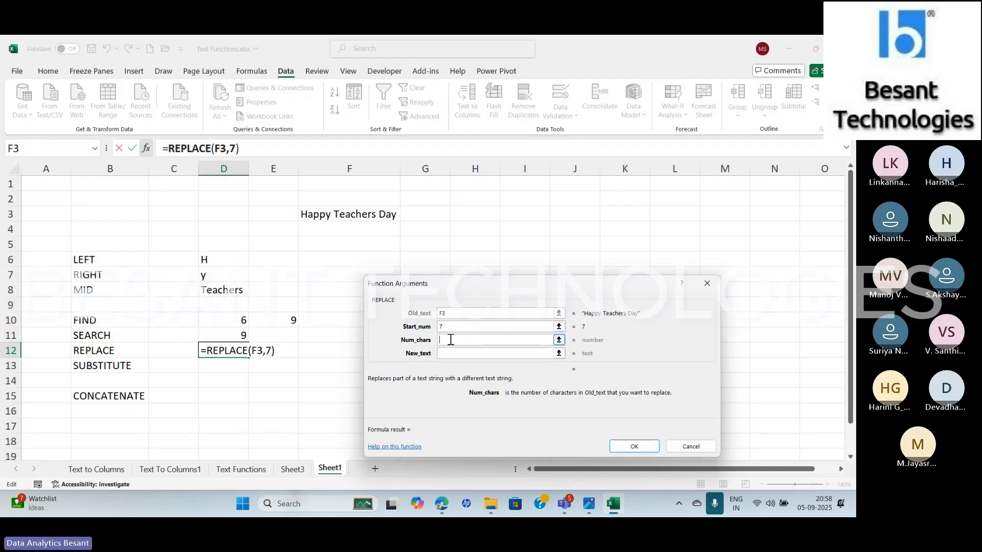
type("8")
key("Tab")
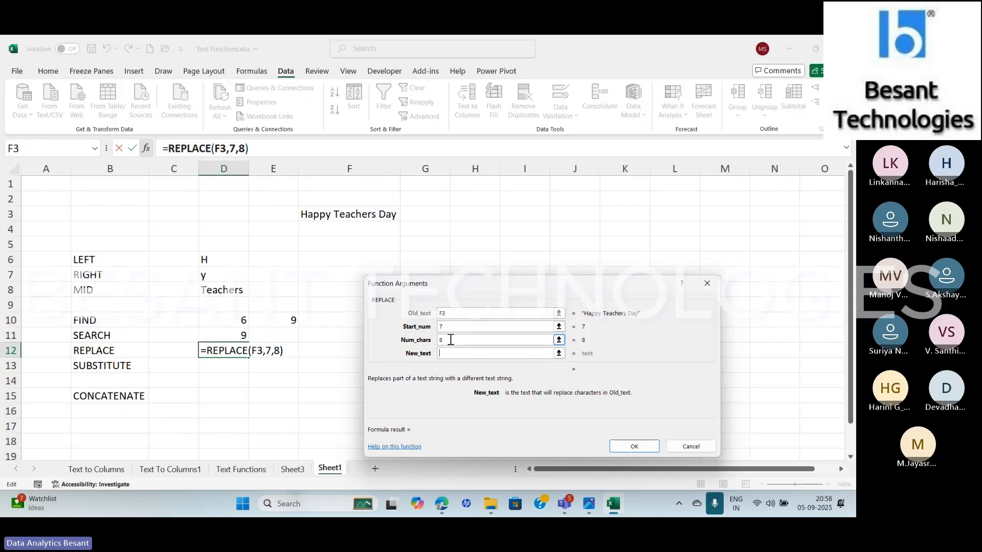
type("iN")
key("BackSpace")
key("BackSpace")
type("In")
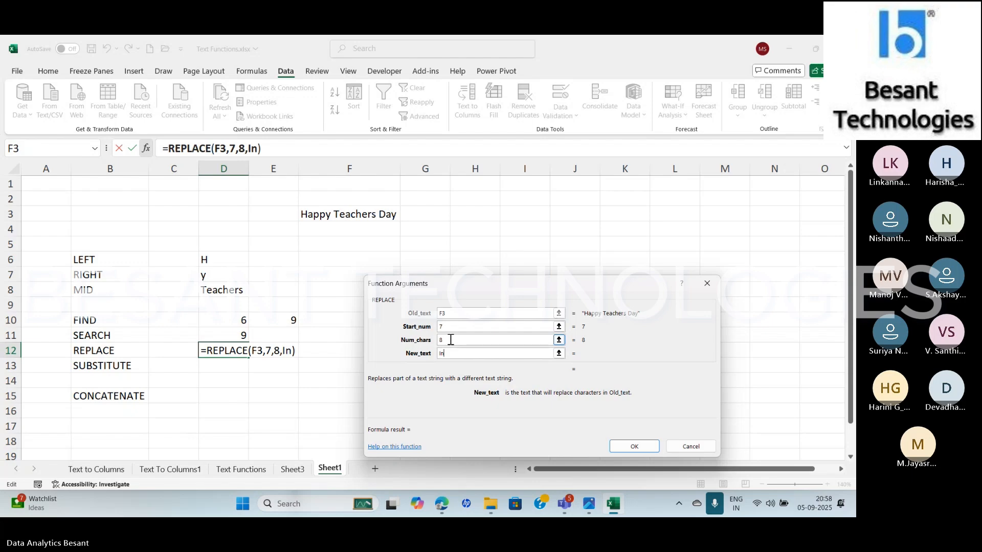
type("dependence")
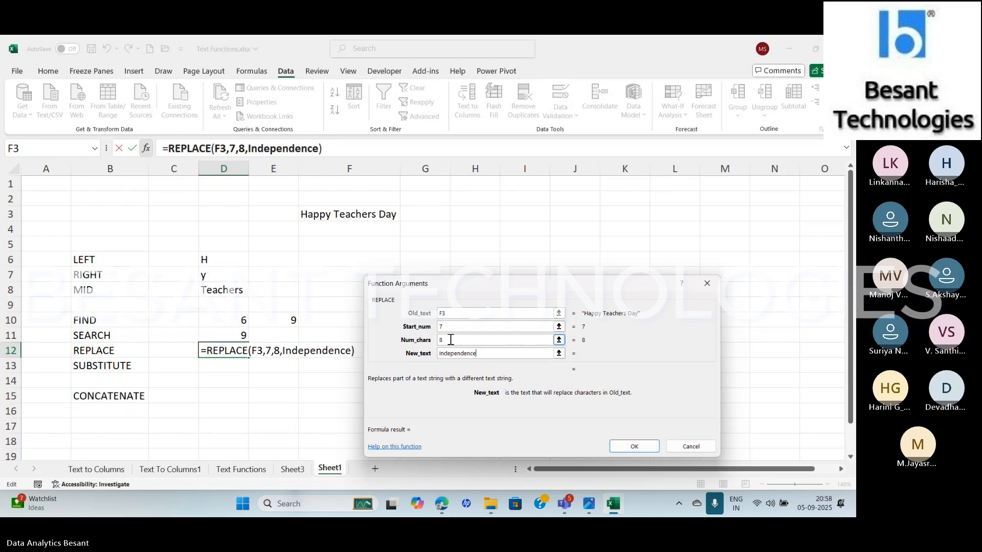
left_click(640, 449)
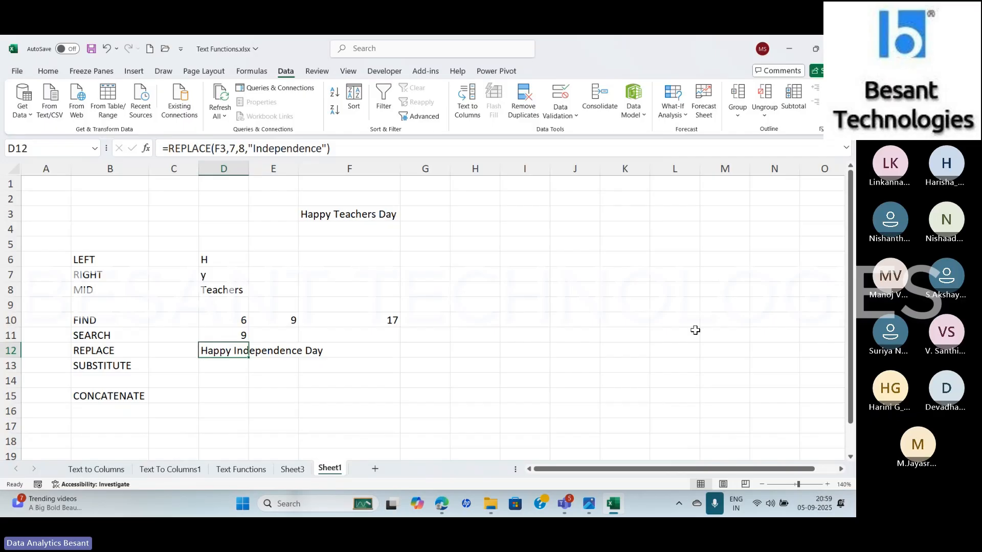
Change the new text of the D12 REPLACE formula to an empty string, ""
left_click(324, 149)
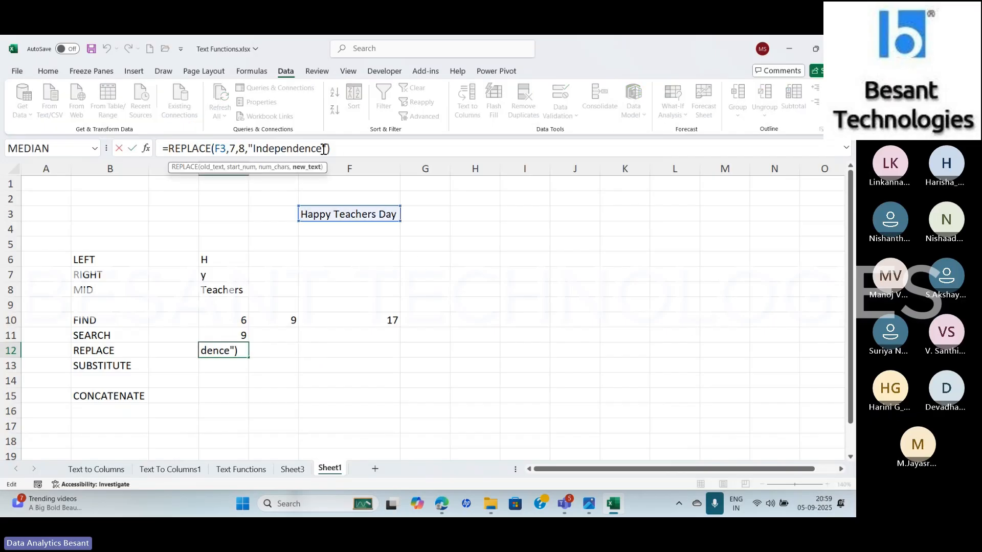
key("BackSpace")
key("BackSpace")
key("BackSpace")
key("BackSpace")
key("BackSpace")
key("BackSpace")
key("BackSpace")
key("BackSpace")
key("BackSpace")
key("BackSpace")
key("BackSpace")
key("BackSpace")
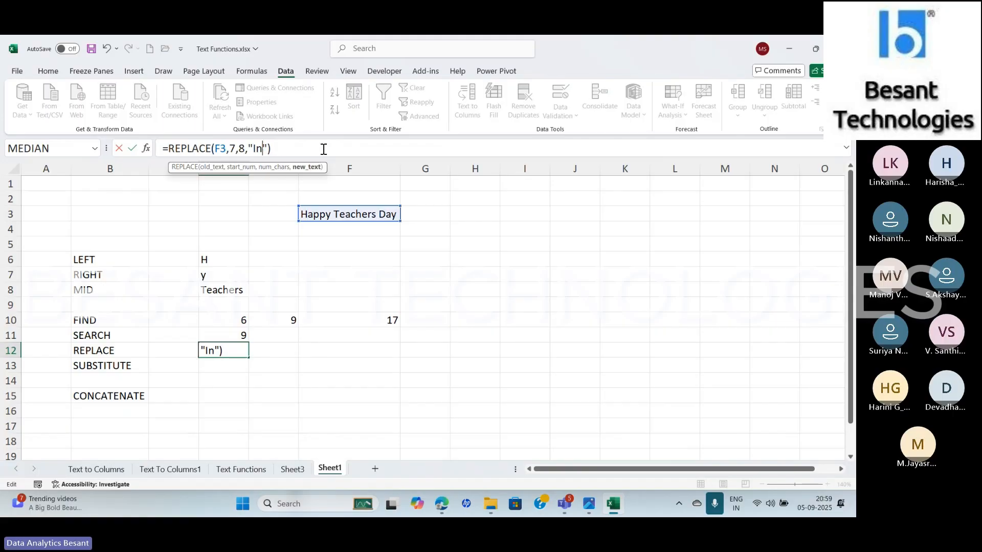
key("Return")
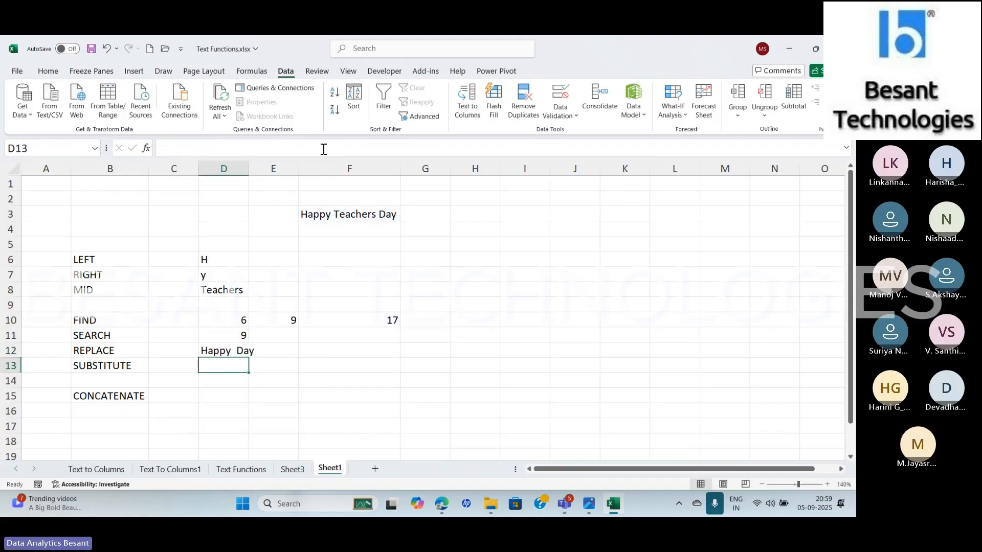
Set the number of characters in the D12 REPLACE formula to 9 and review its function arguments
key("Up")
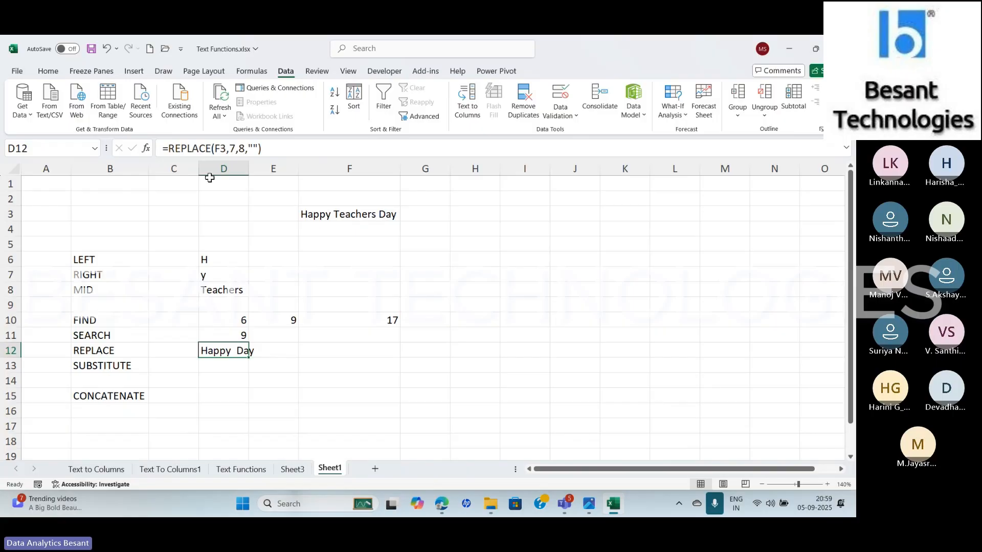
left_click(245, 147)
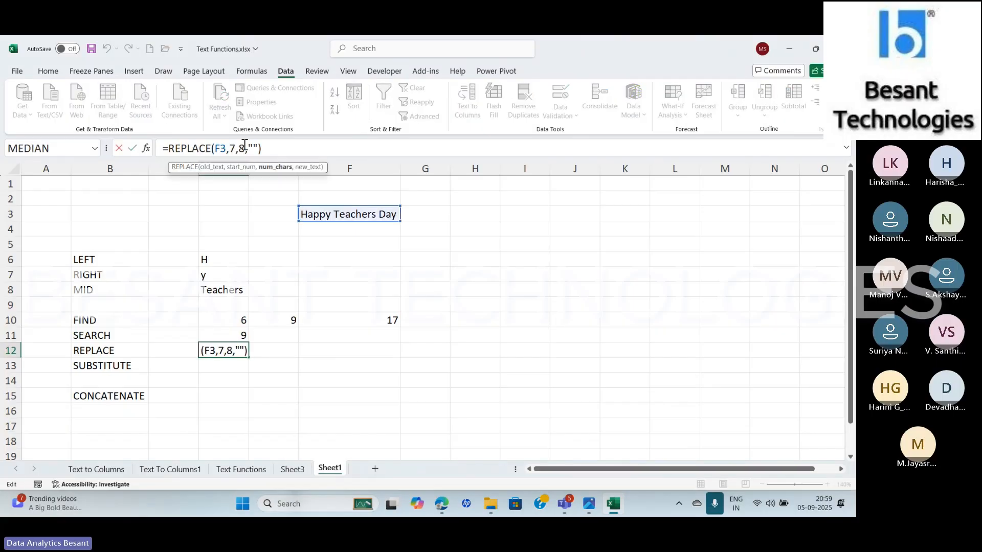
key("Return")
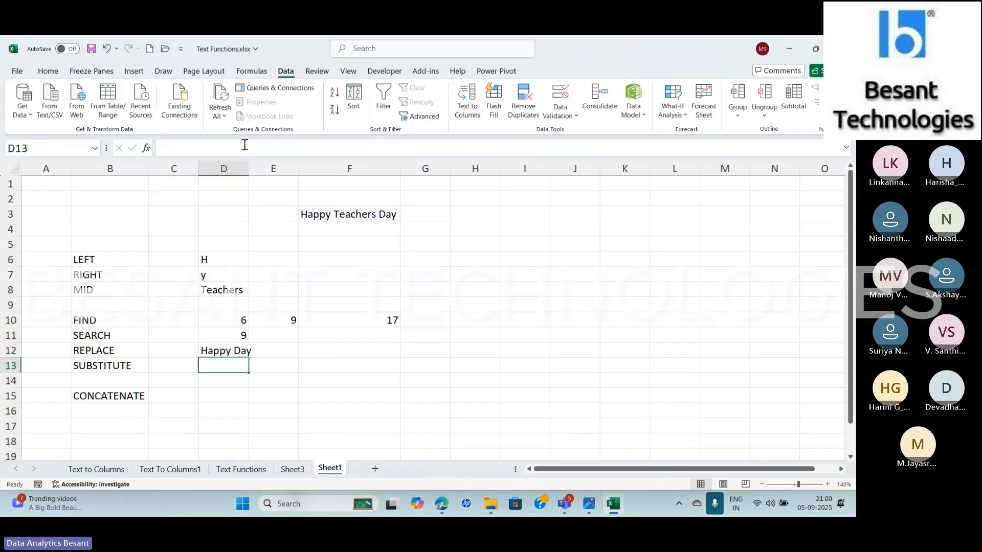
key("Up")
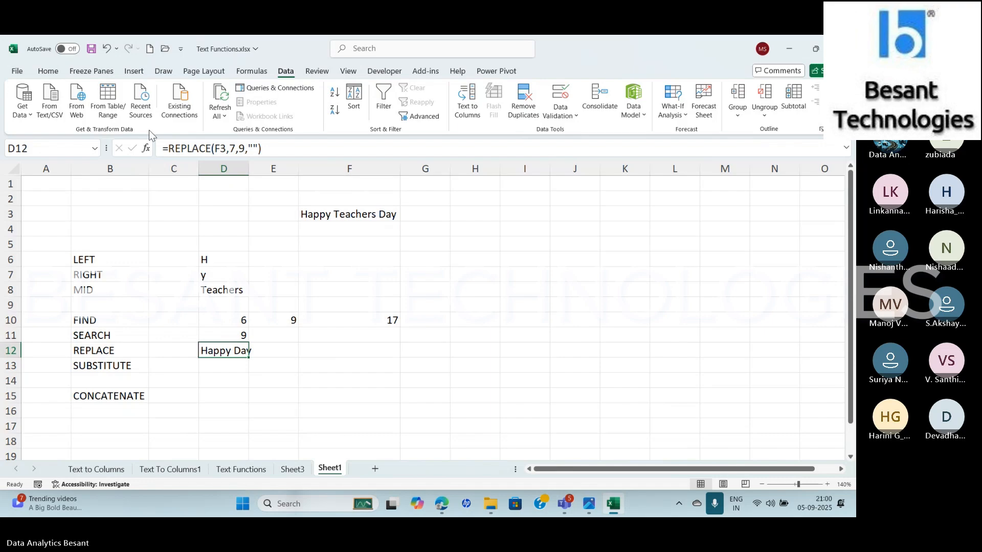
left_click(146, 149)
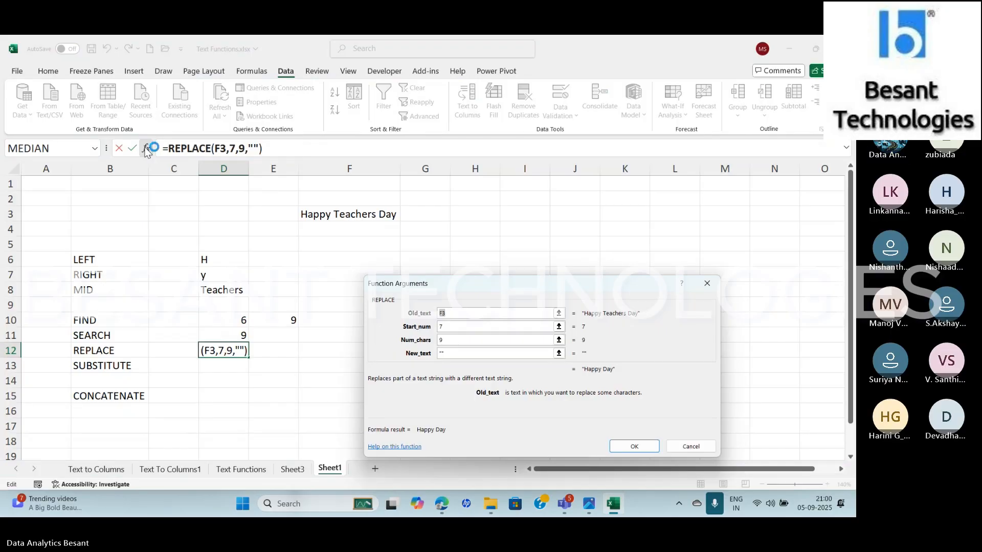
key("Return")
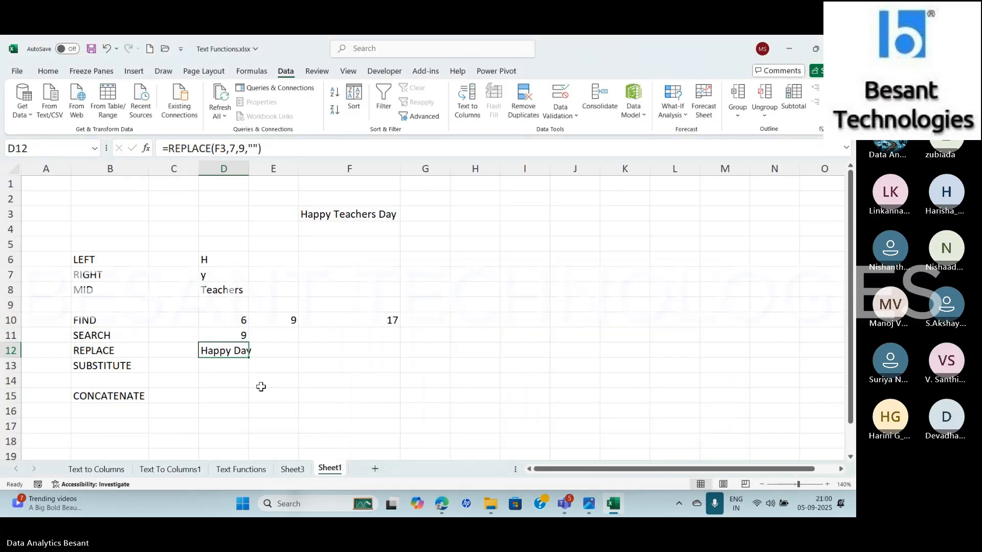
left_click(219, 368)
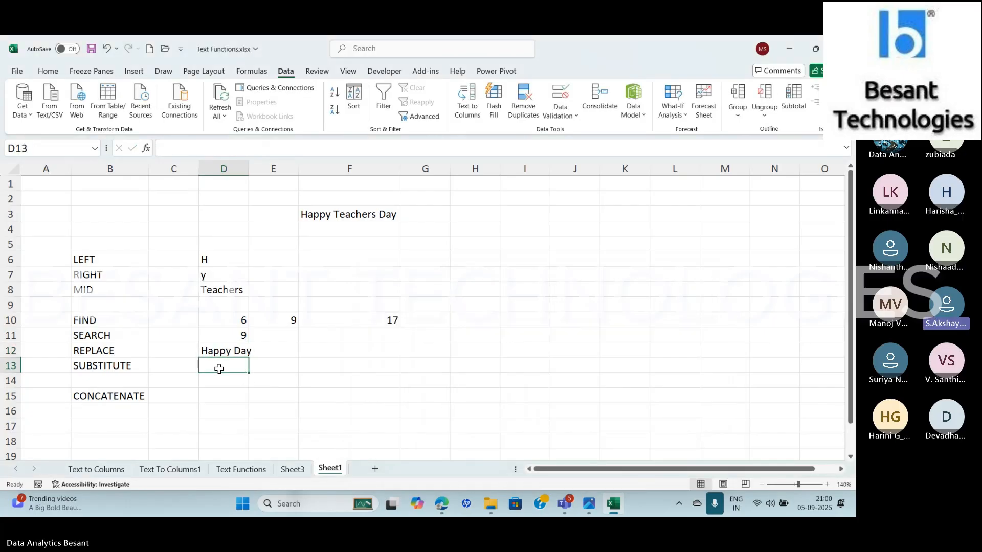
type("=")
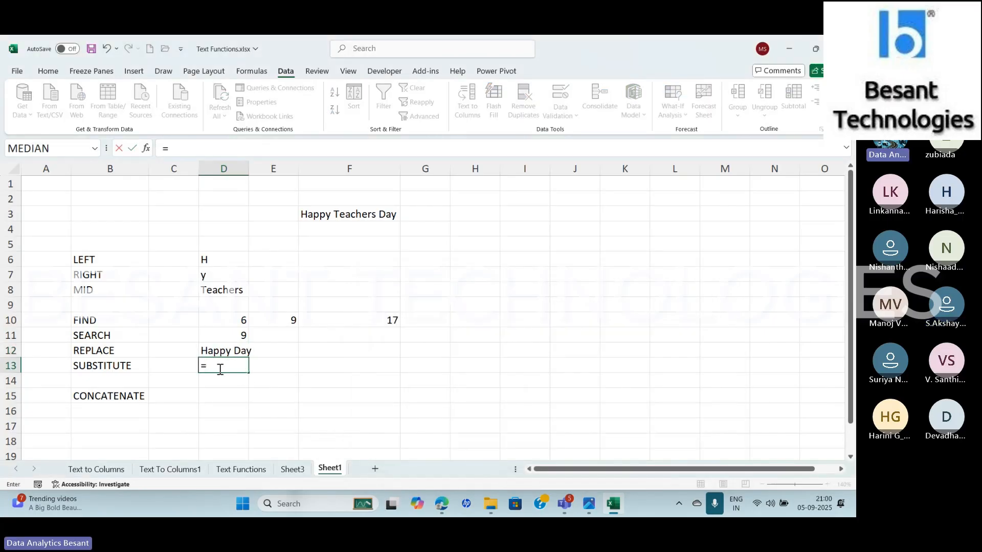
type("sub")
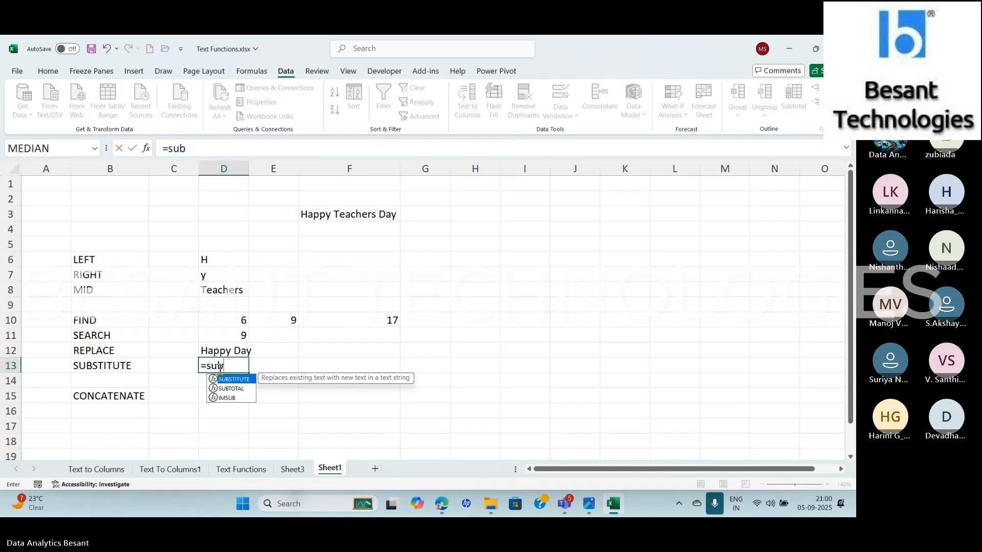
key("BackSpace")
key("BackSpace")
key("BackSpace")
key("BackSpace")
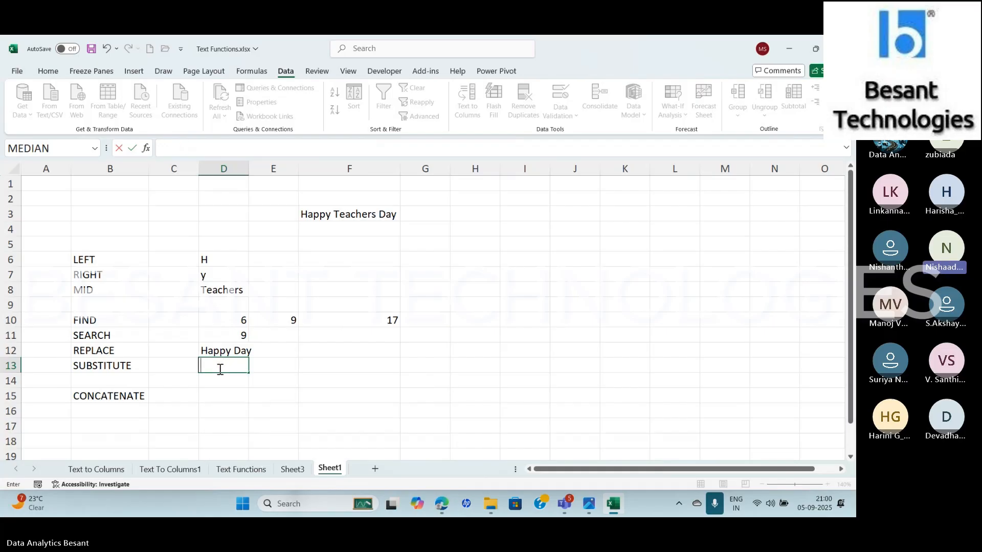
key("Escape")
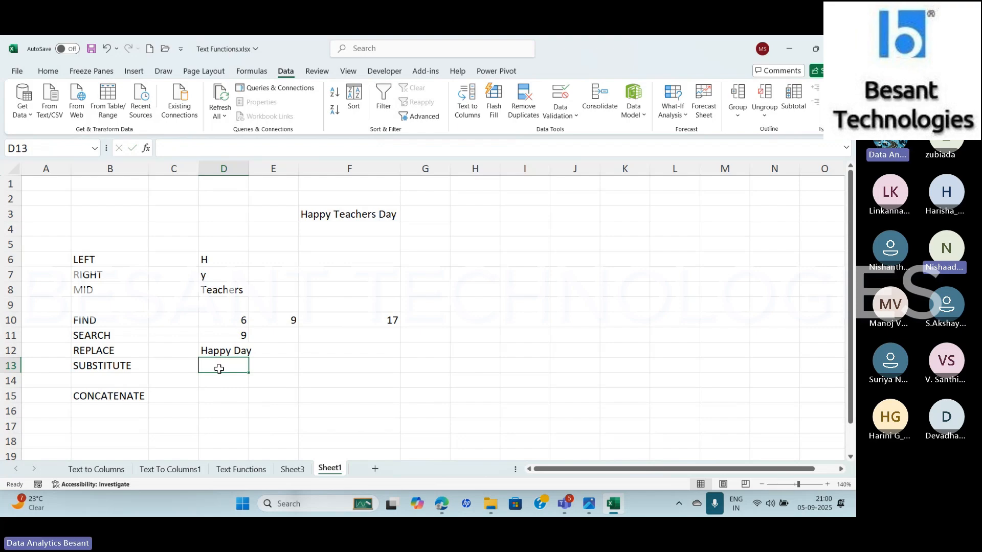
Review the SEARCH formula in D11 and the REPLACE formula in D12
key("Up")
key("Up")
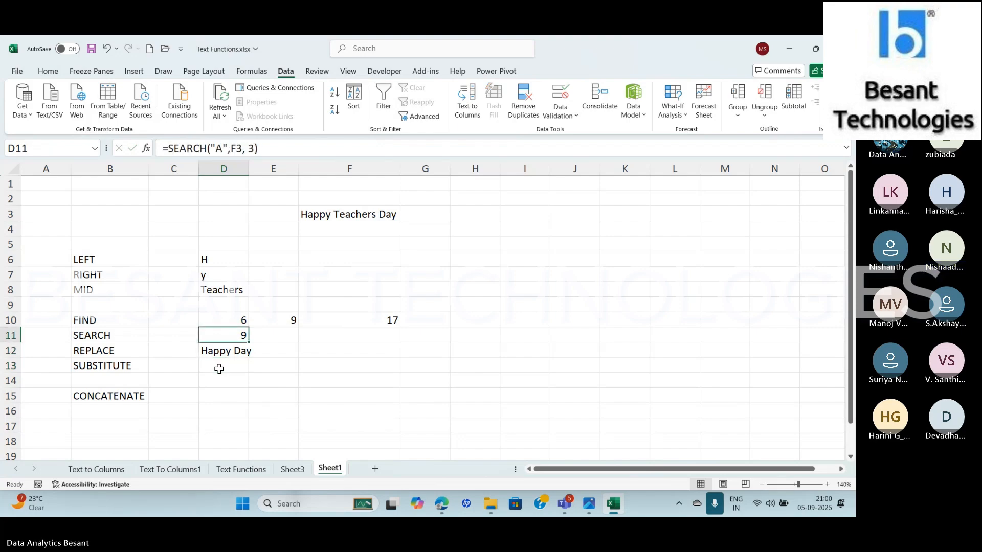
key("Down")
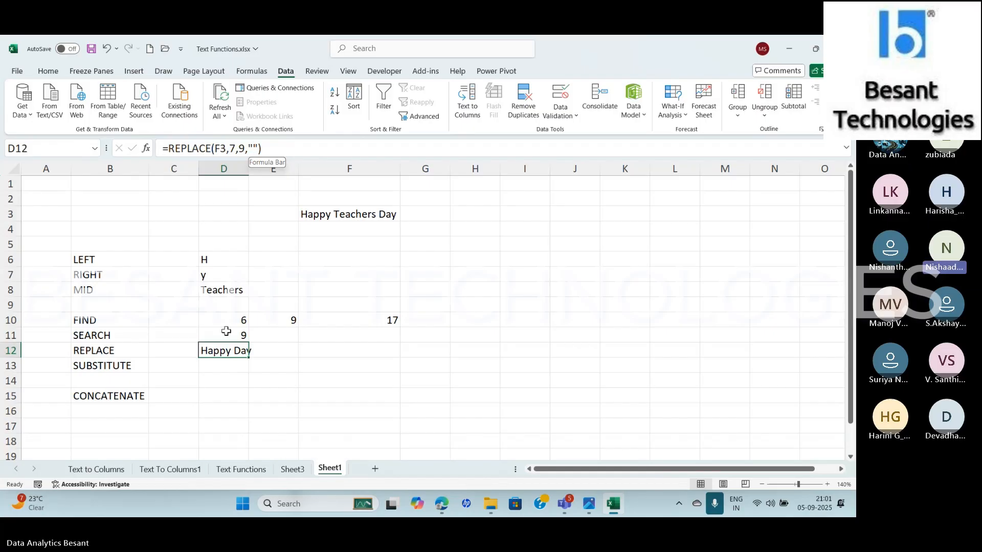
Start a SUBSTITUTE formula in D13 through the function arguments, with F3 as the text
left_click(223, 370)
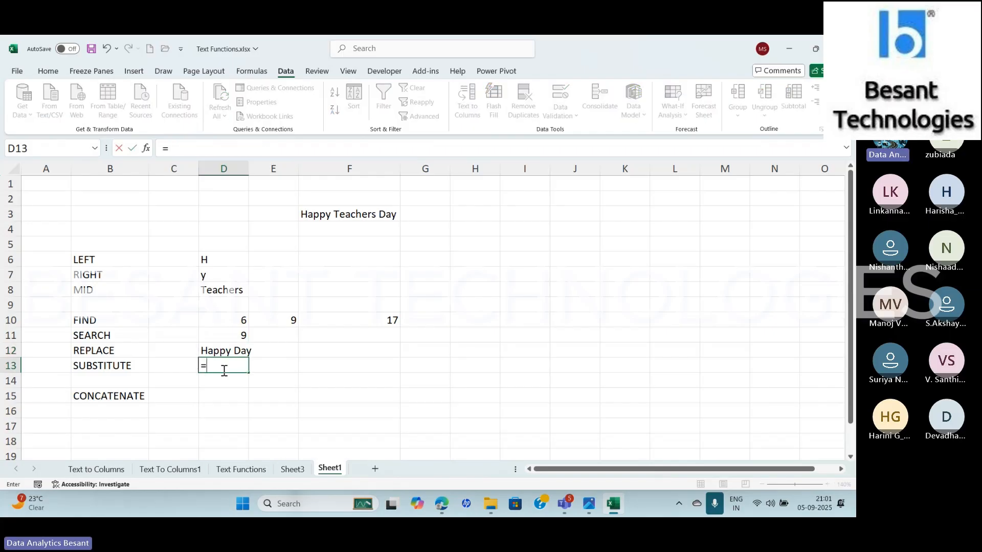
type("=sub")
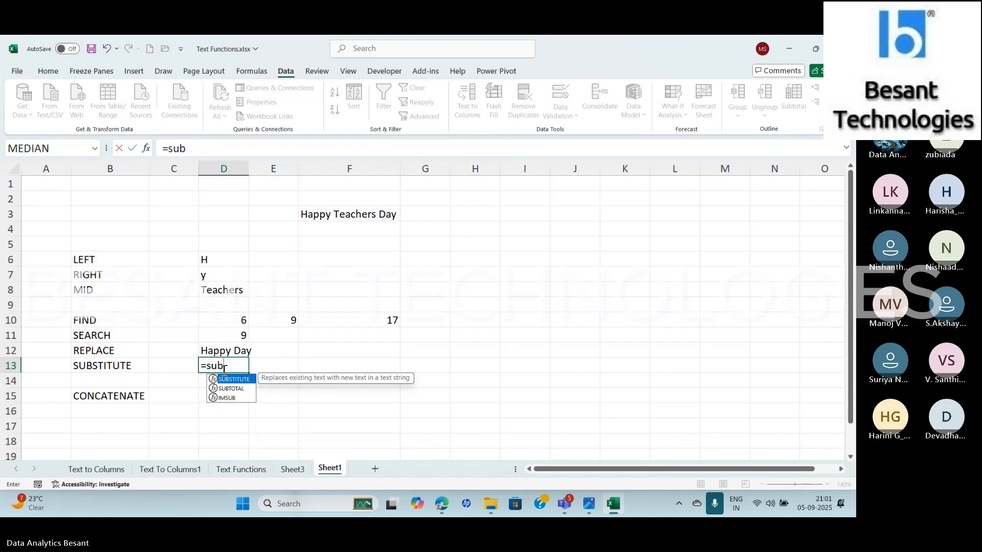
key("Tab")
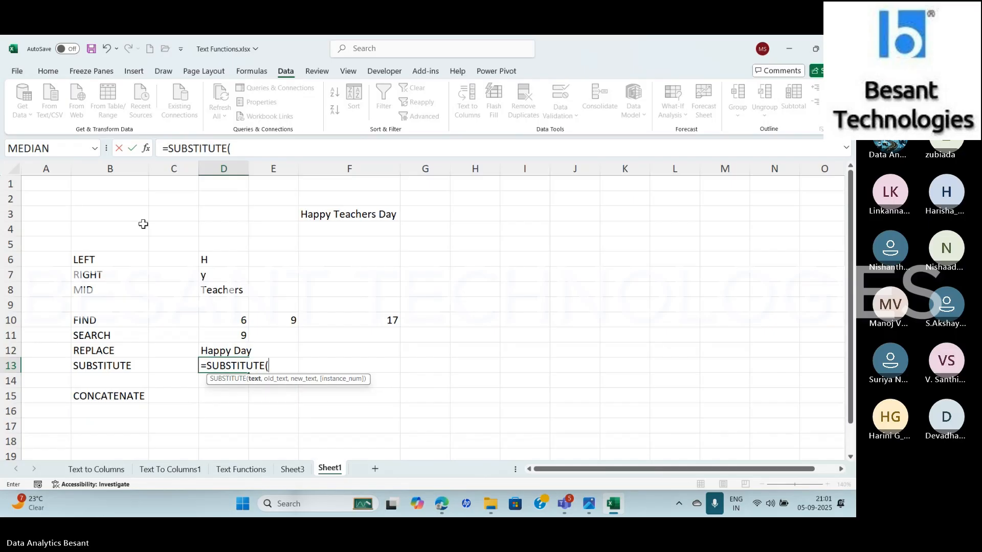
left_click(147, 149)
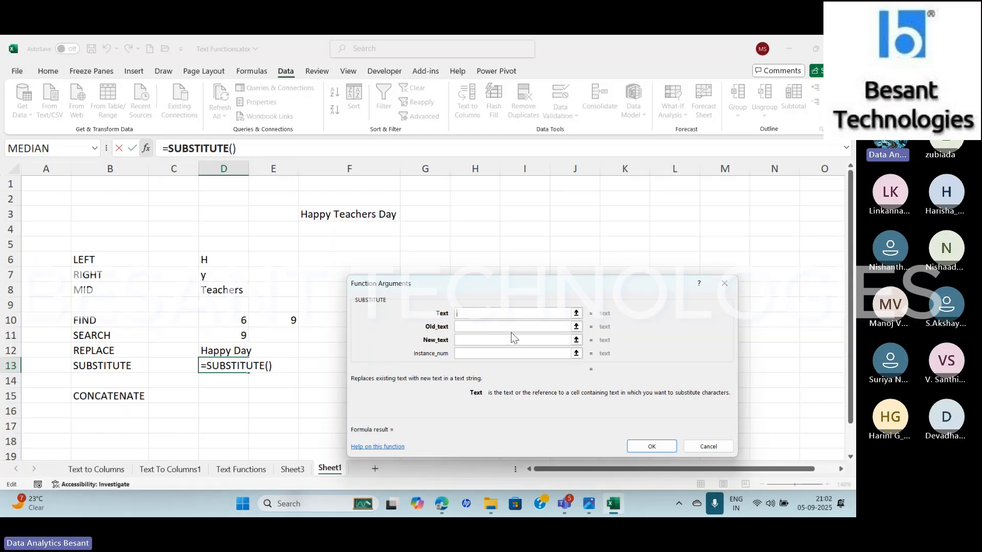
left_click(313, 213)
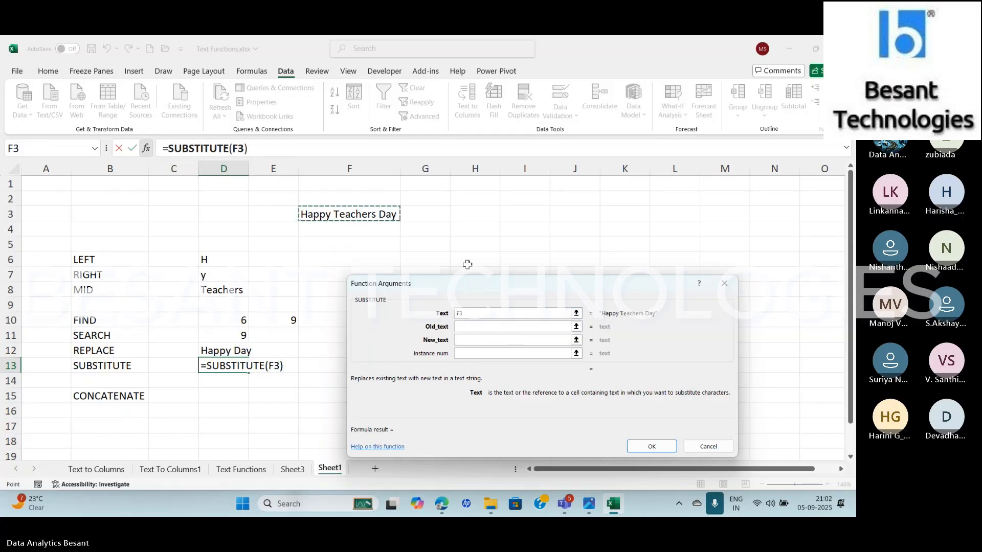
left_click(466, 327)
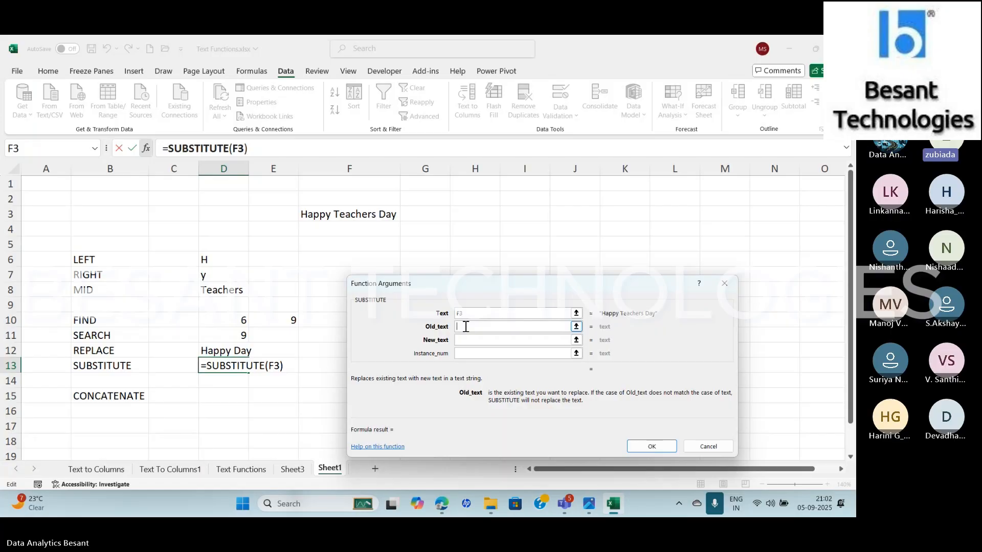
Check the Teams meeting window and return to the SUBSTITUTE function arguments in Excel
key("alt+Tab")
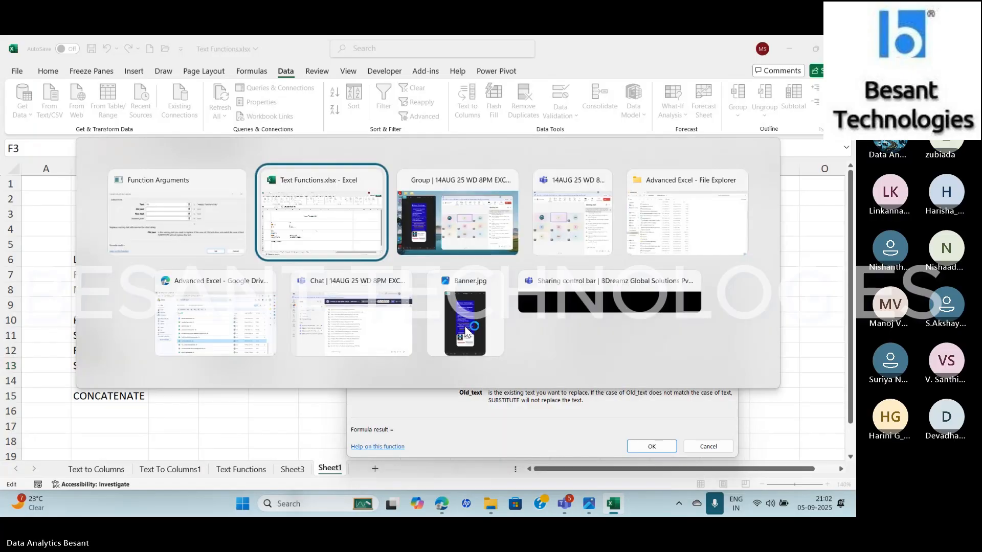
key("alt+Tab")
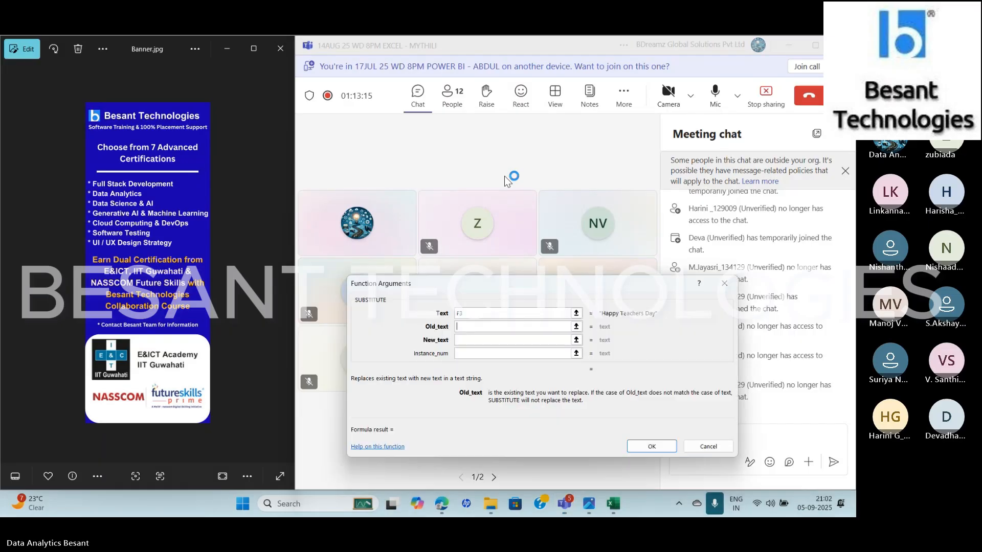
key("alt+Tab")
key("alt+Tab")
key("alt+Tab")
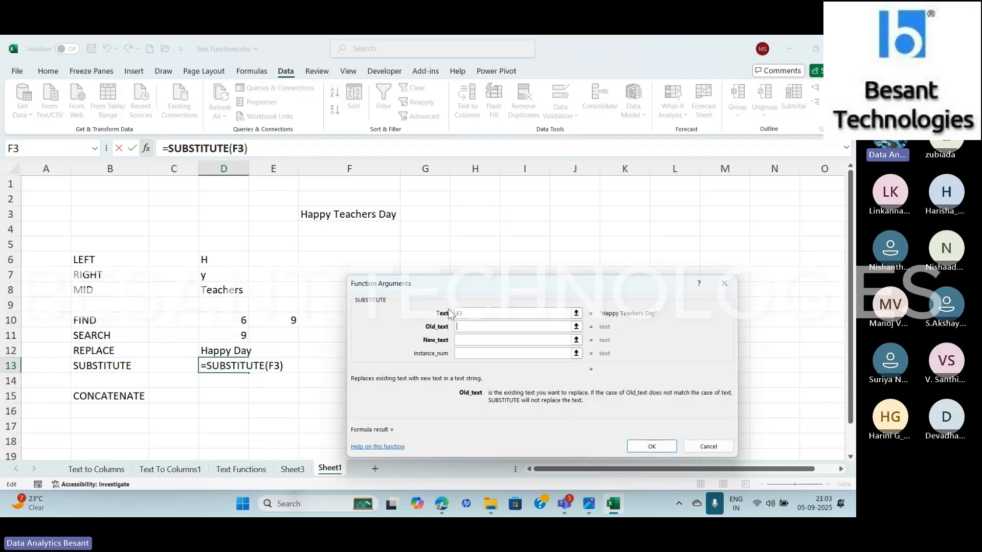
Enter "Teachers" as the old text of the SUBSTITUTE function in D13
type("\"")
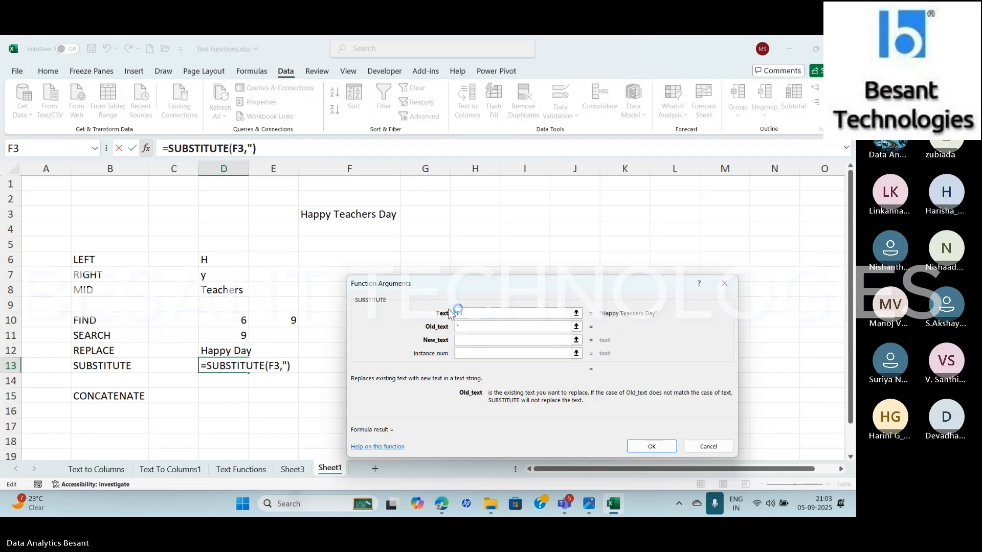
type("Teach")
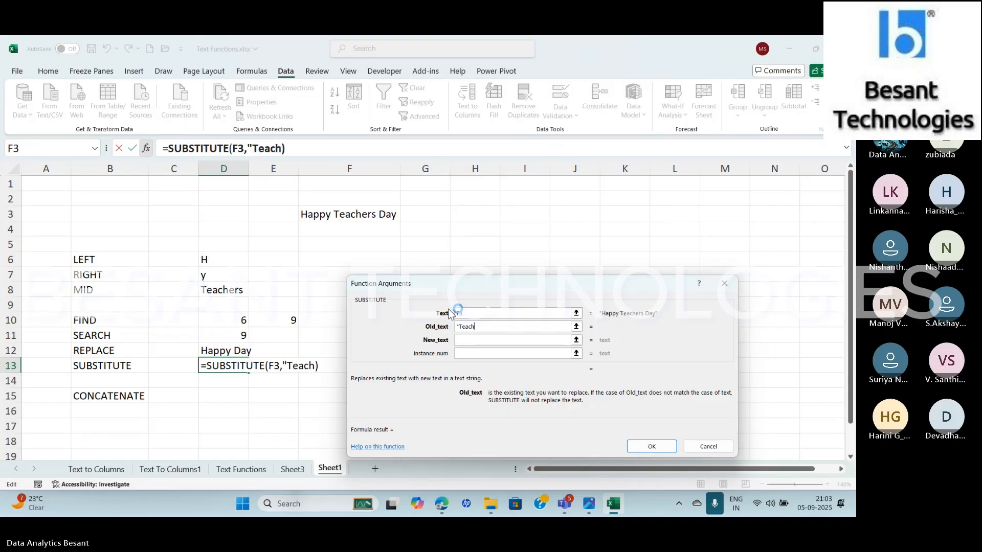
type("ers\"")
Enter "Independence" as the new text of the SUBSTITUTE function in D13
key("Tab")
type("\"")
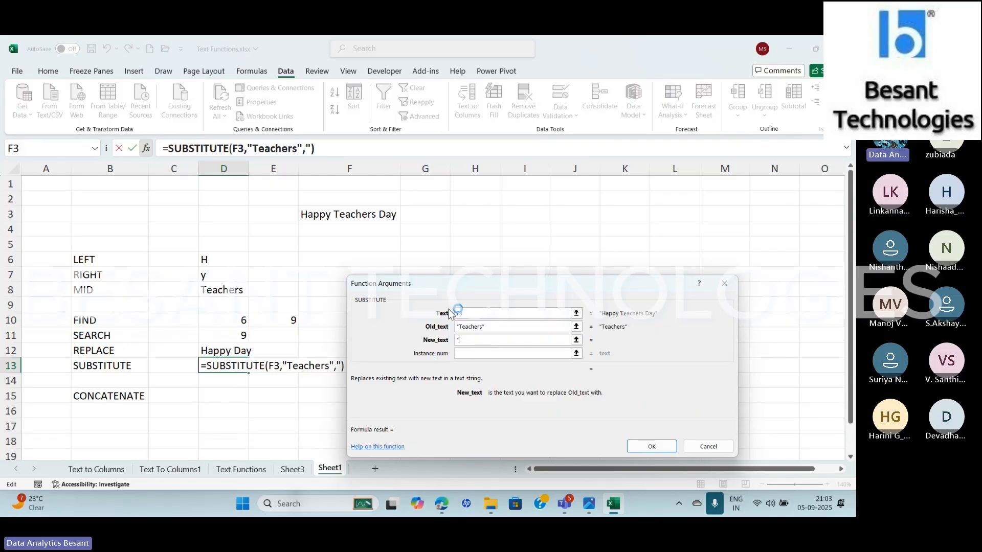
key("BackSpace")
type("Indepen")
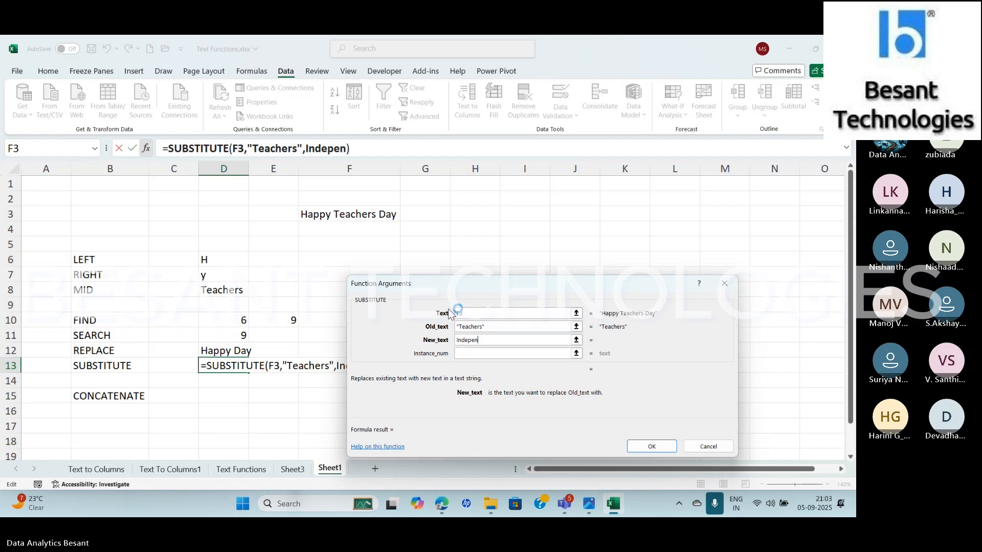
type("dence")
key("Tab")
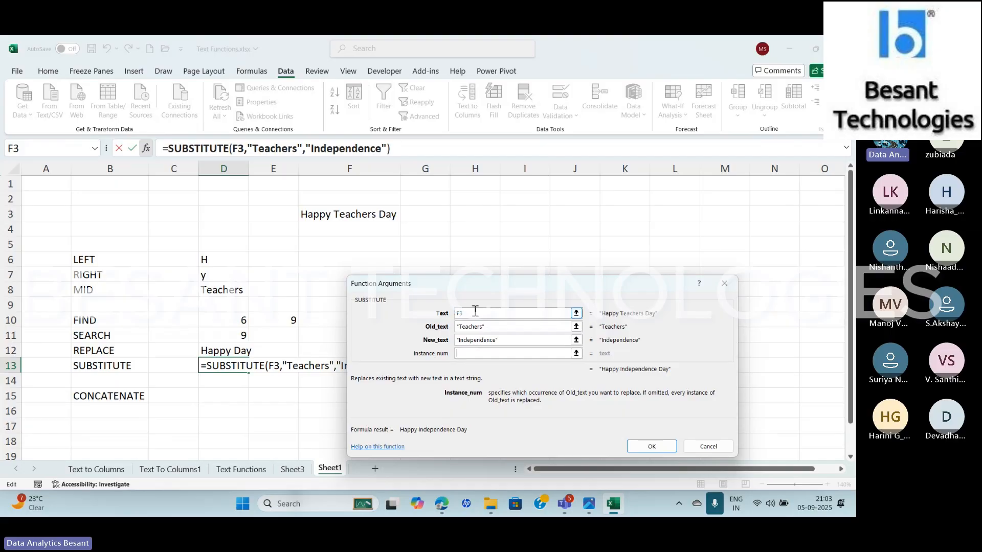
Clear both the old text and the new text arguments of the D13 SUBSTITUTE function
left_click(497, 327)
key("BackSpace")
key("BackSpace")
key("BackSpace")
key("BackSpace")
key("BackSpace")
key("BackSpace")
key("BackSpace")
key("BackSpace")
key("BackSpace")
key("BackSpace")
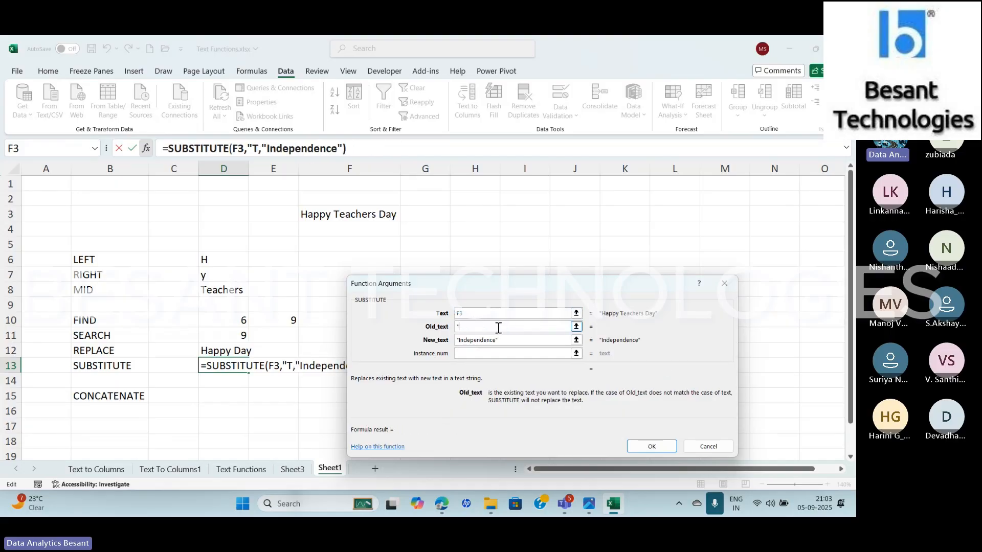
left_click(511, 338)
key("BackSpace")
key("BackSpace")
key("BackSpace")
key("BackSpace")
key("BackSpace")
key("BackSpace")
key("BackSpace")
key("BackSpace")
key("BackSpace")
key("BackSpace")
key("BackSpace")
key("BackSpace")
key("BackSpace")
key("BackSpace")
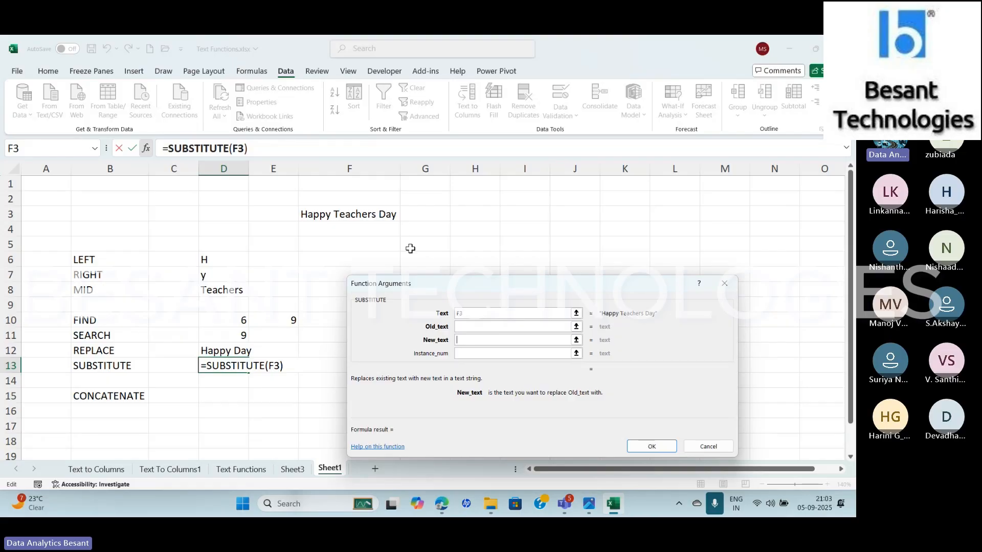
Set the D13 SUBSTITUTE function's old text to "a" and its new text to "x"
left_click(465, 326)
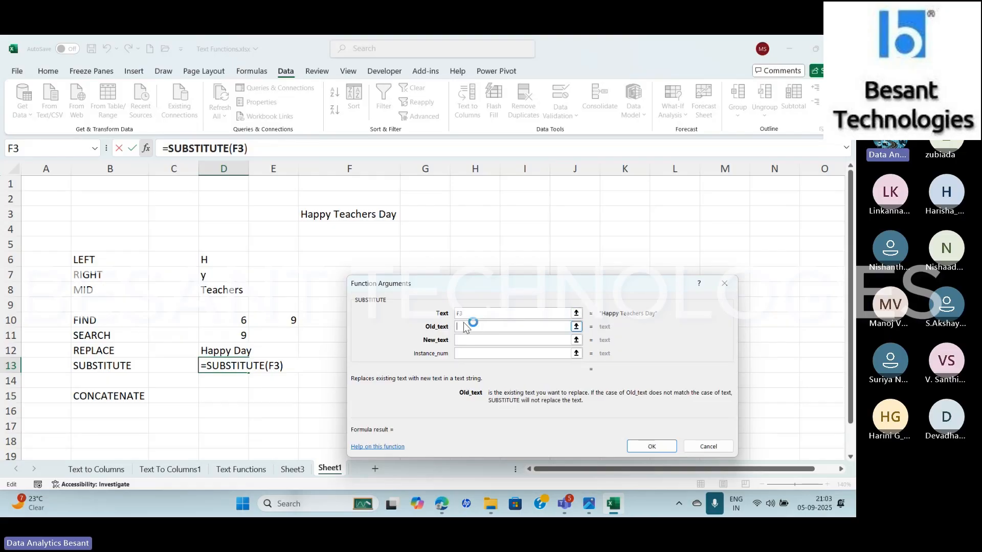
type("a")
left_click(465, 341)
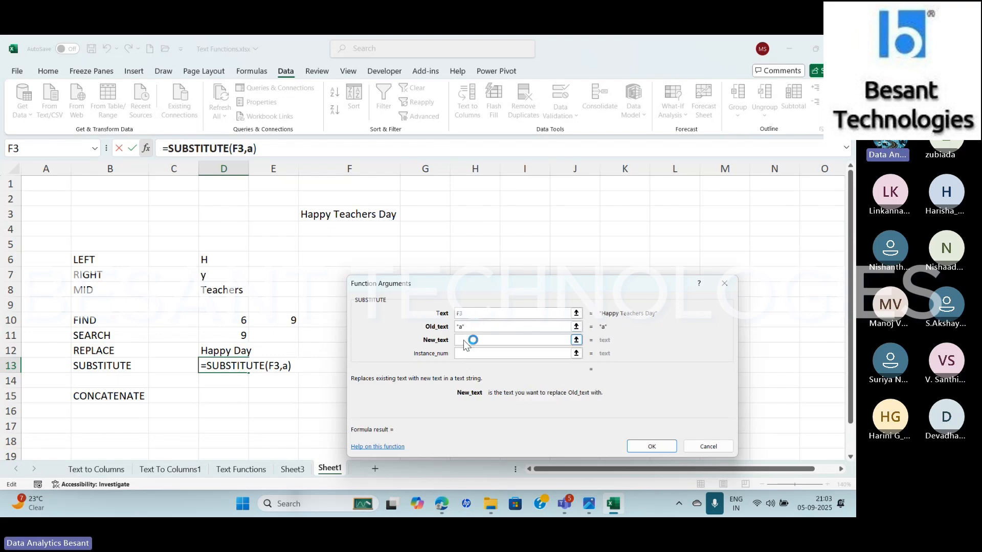
type("x")
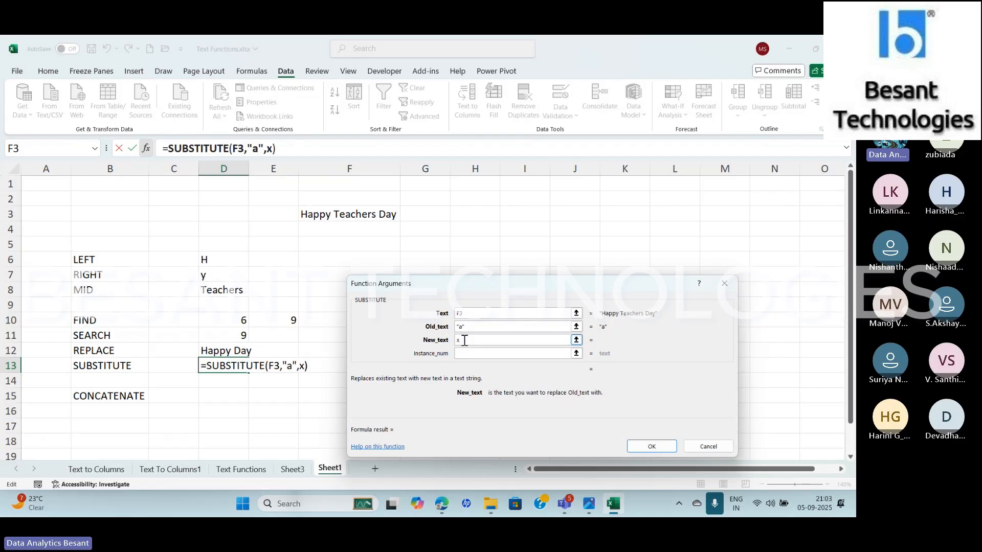
key("Tab")
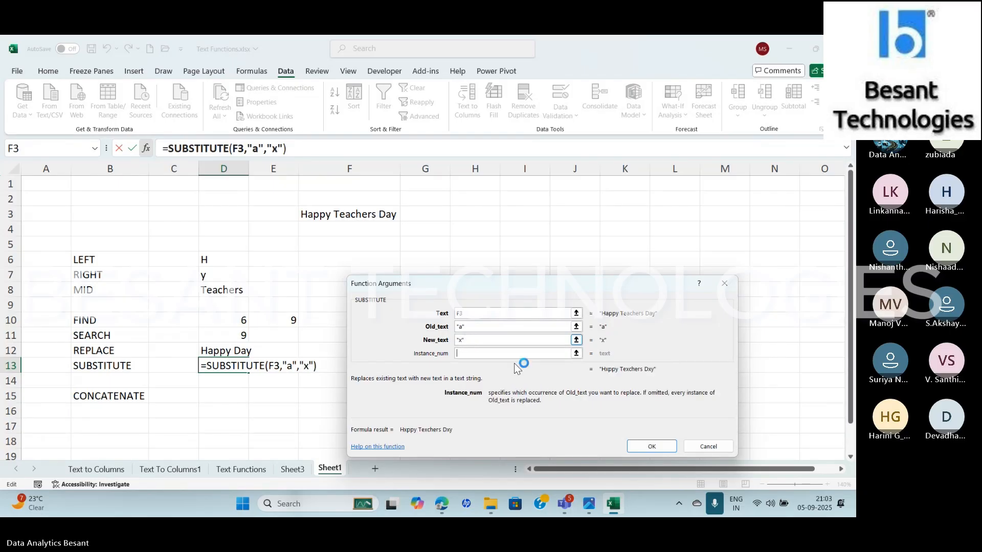
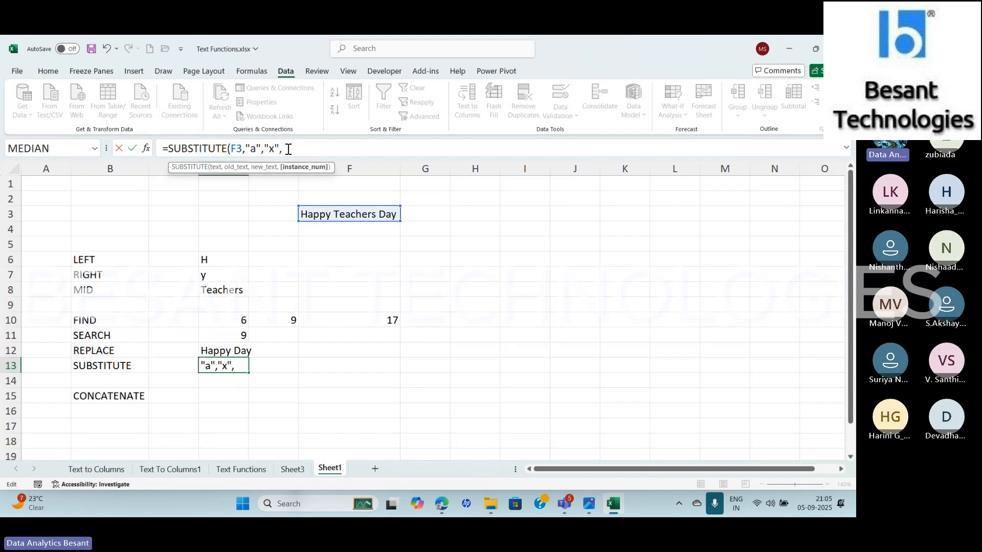
Complete the D13 SUBSTITUTE formula with 1 as the instance number
type("1)")
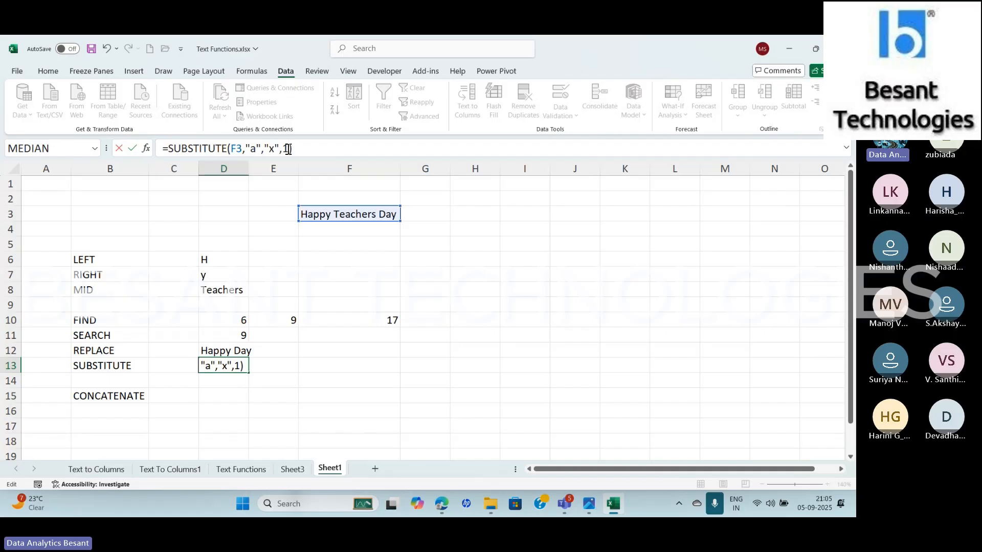
key("Return")
key("Up")
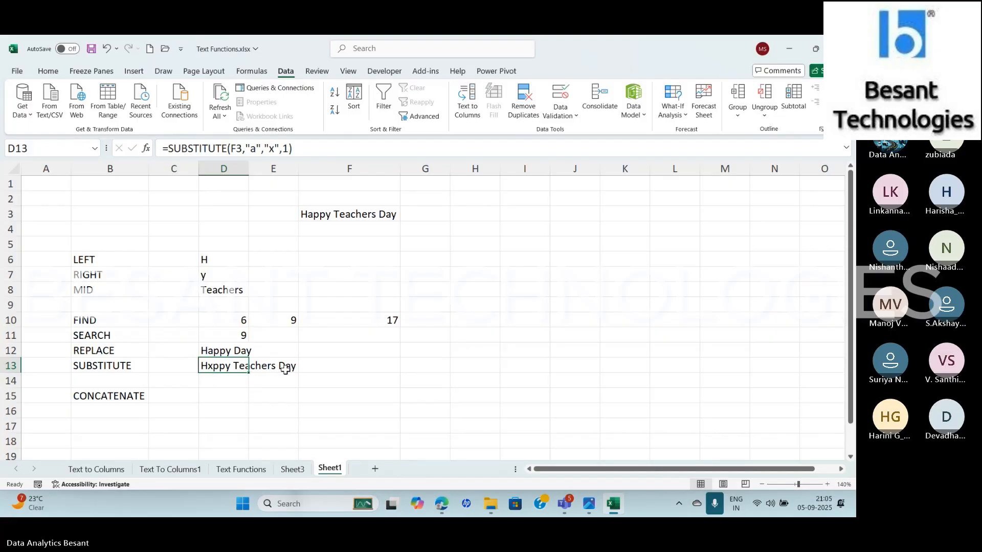
AutoFit the width of column D to the SUBSTITUTE result in D13
key("alt+o")
key("c")
key("a")
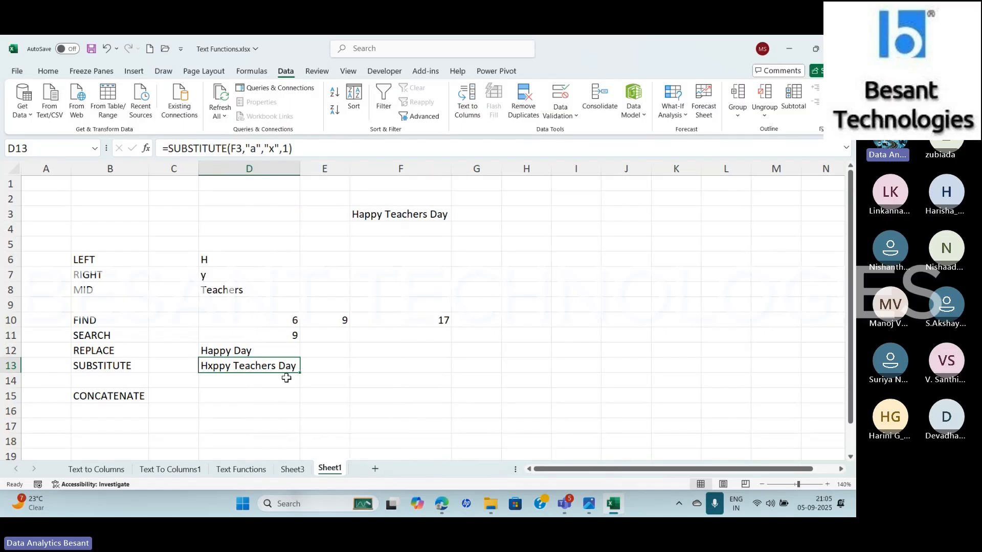
Change the instance number of the D13 SUBSTITUTE function to 2
left_click(288, 148)
key("BackSpace")
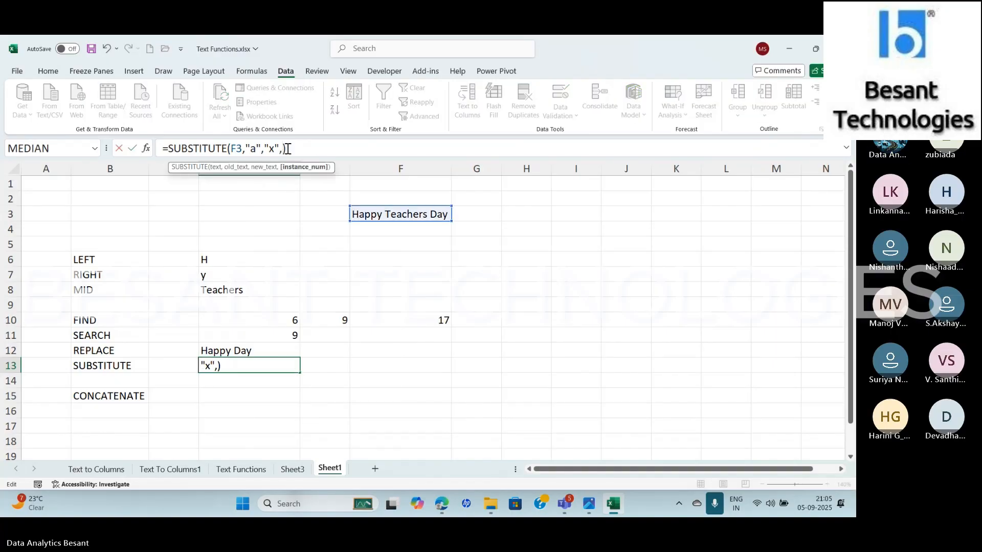
key("Return")
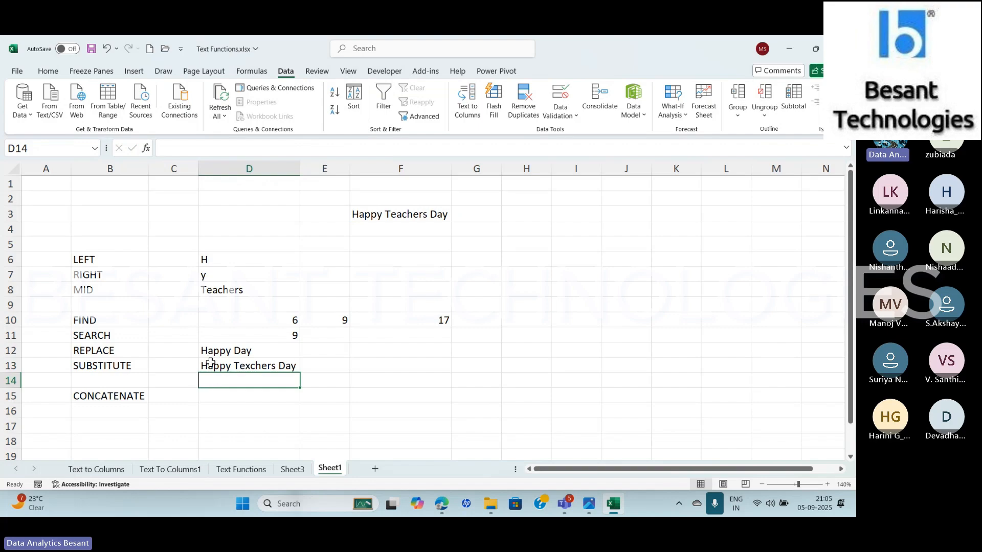
Change the instance number of the D13 SUBSTITUTE function to 3
left_click(247, 365)
left_click(287, 149)
key("BackSpace")
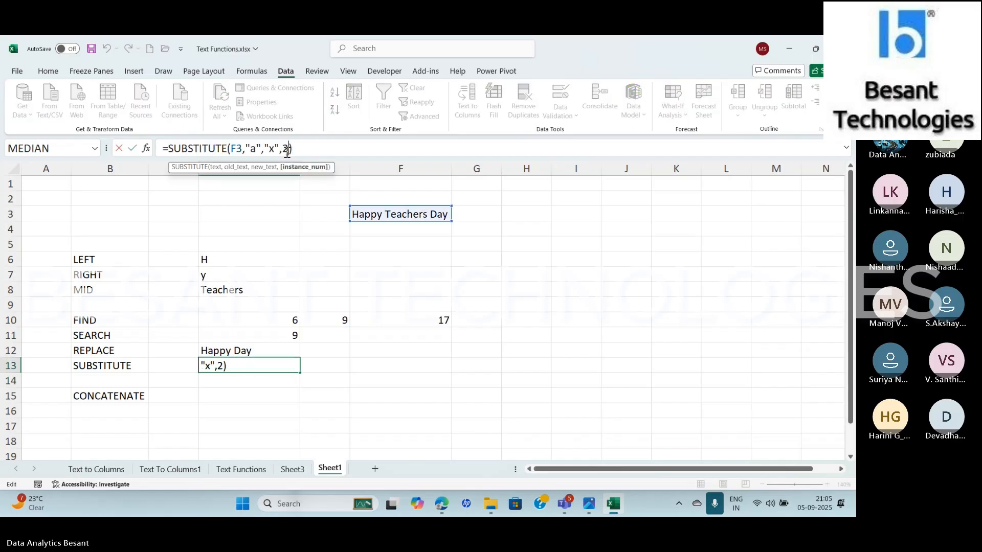
type("3")
key("Return")
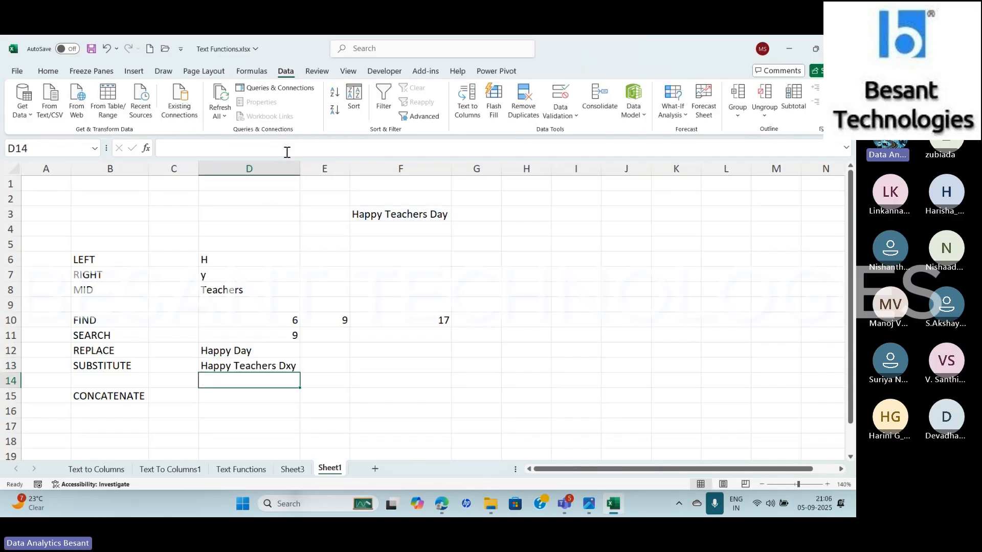
Remove the instance number argument from the D13 SUBSTITUTE formula so every "a" is replaced with "x"
key("Up")
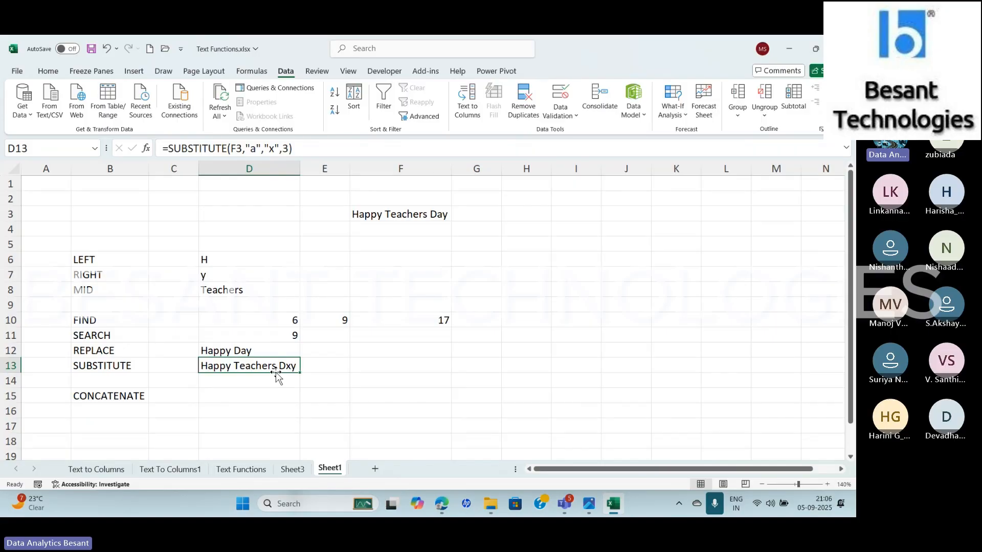
left_click(288, 148)
key("BackSpace")
key("BackSpace")
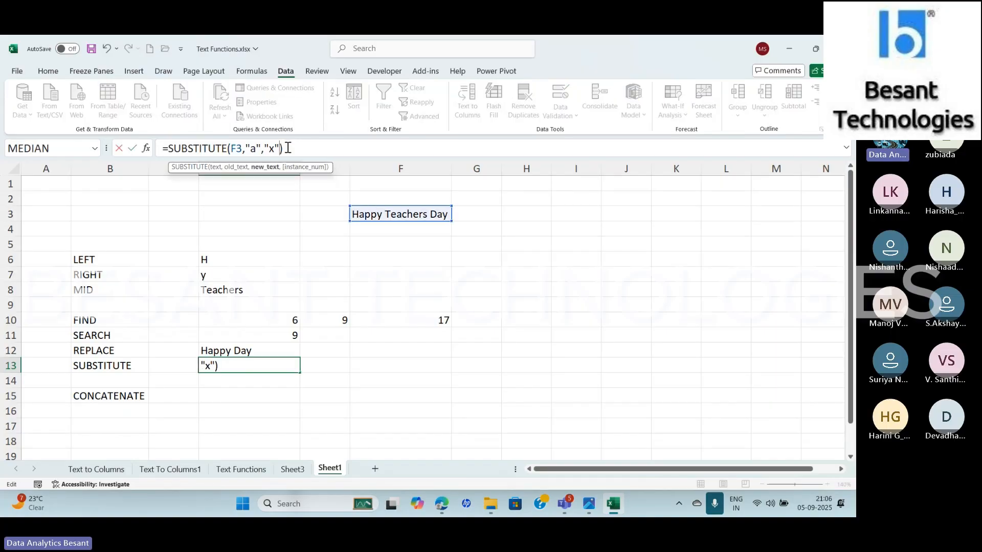
key("Return")
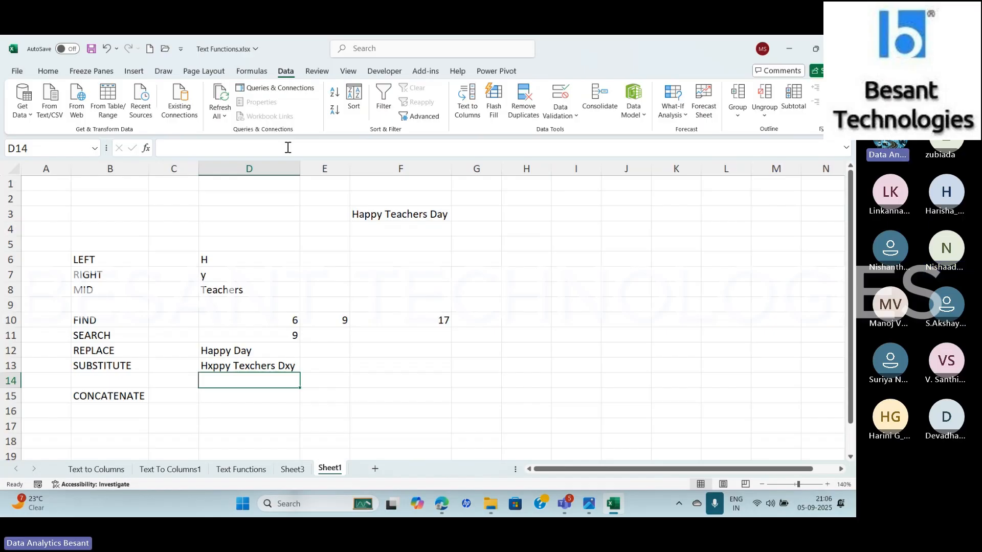
Enter a CONCATENATE formula in D15 that joins "Happy" and "Weekend"
key("Down")
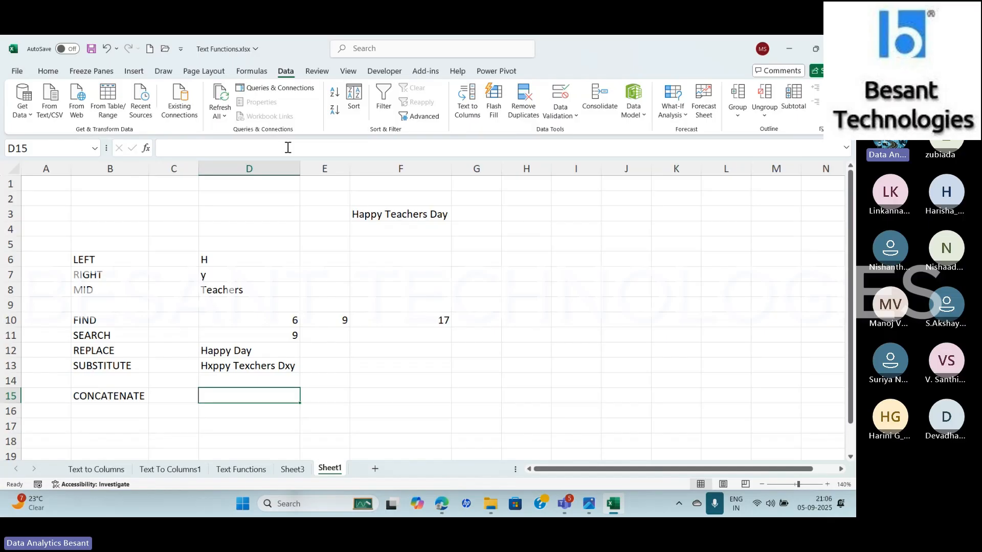
type("=c")
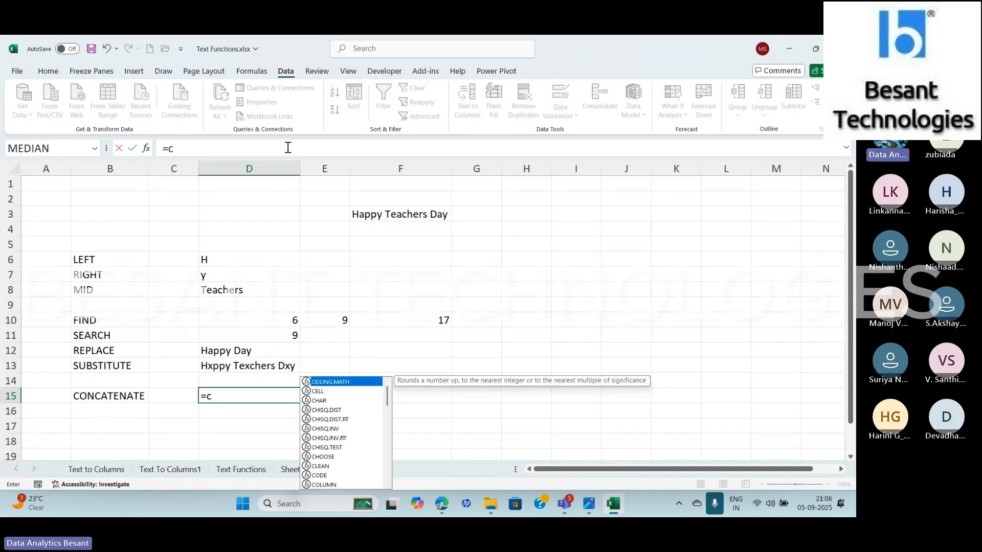
type("oncate")
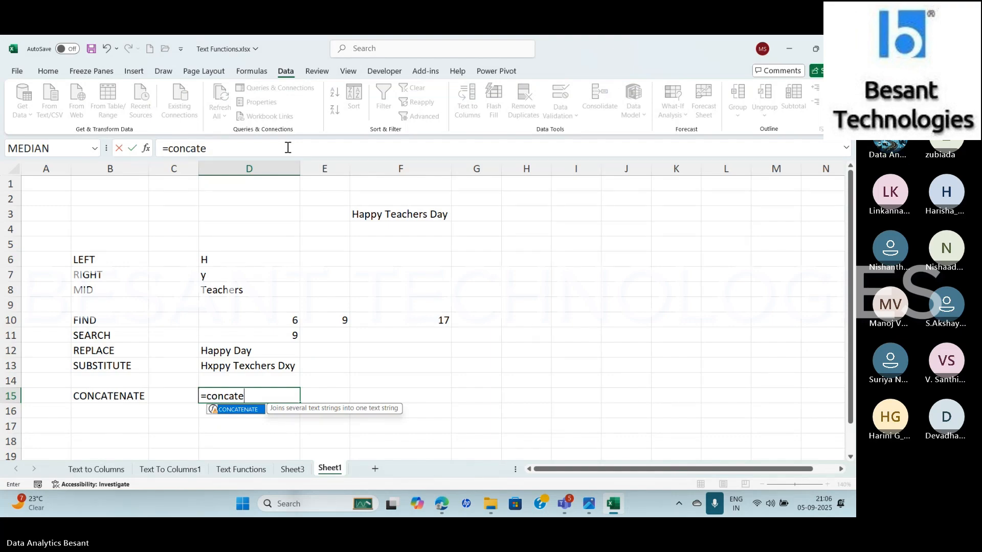
key("Tab")
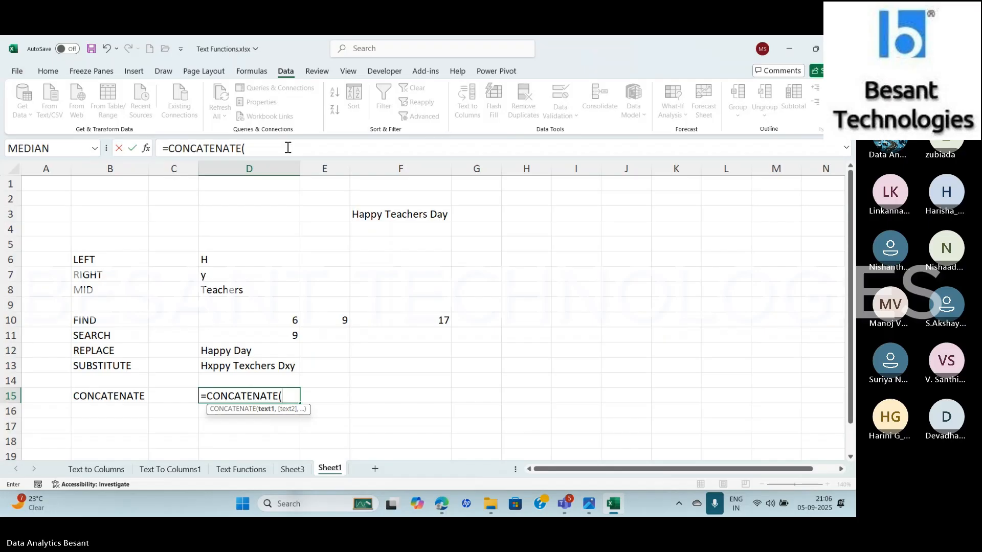
type("\"Happy\", ")
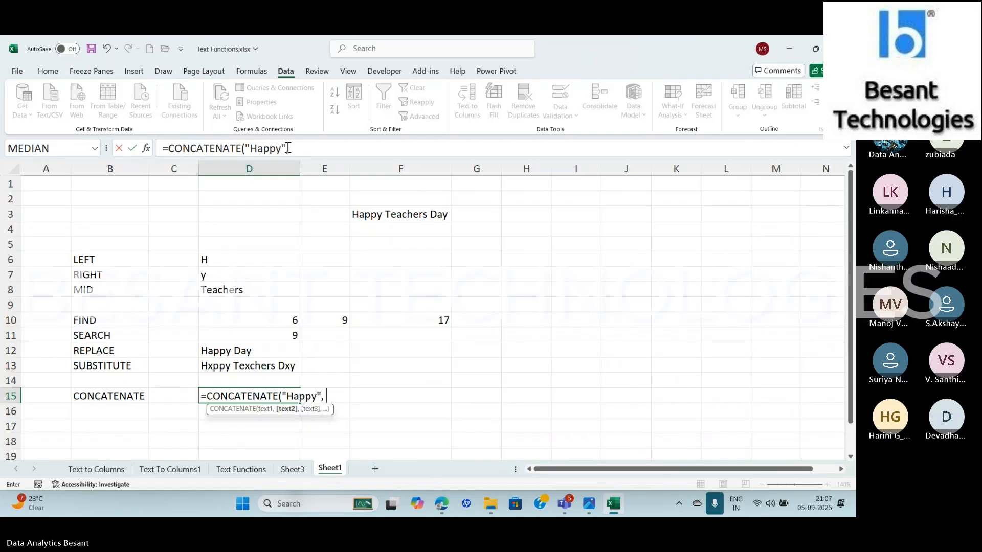
type("\"Weekend")
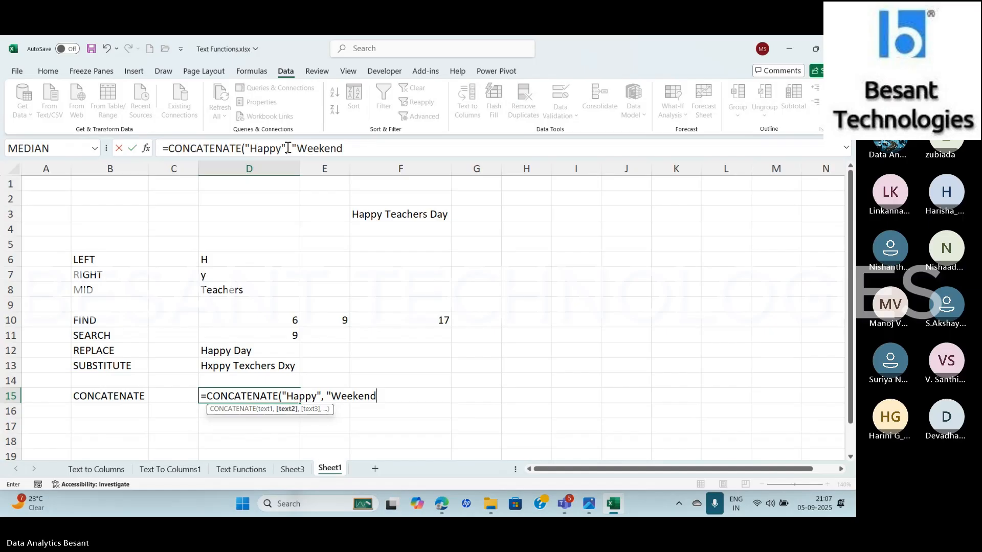
type("\")")
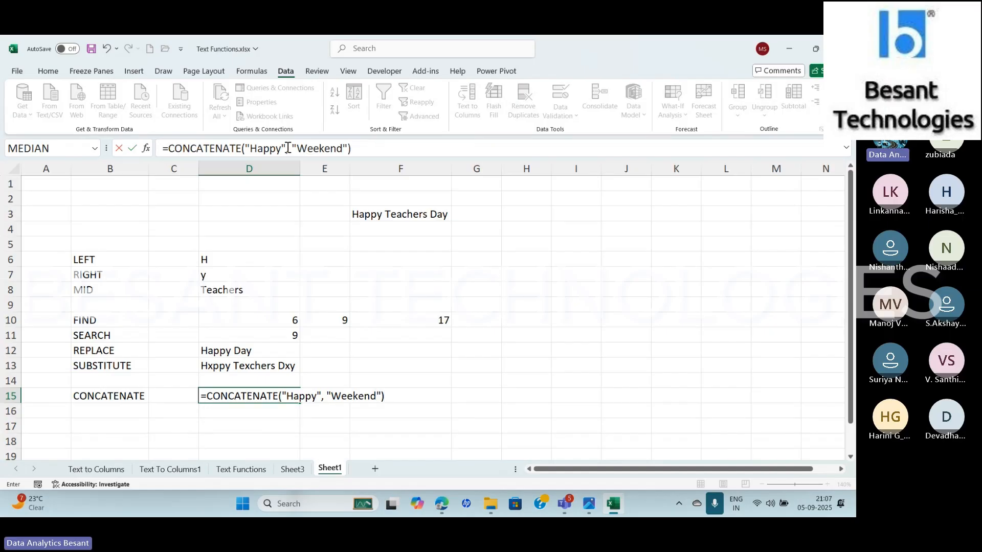
key("Return")
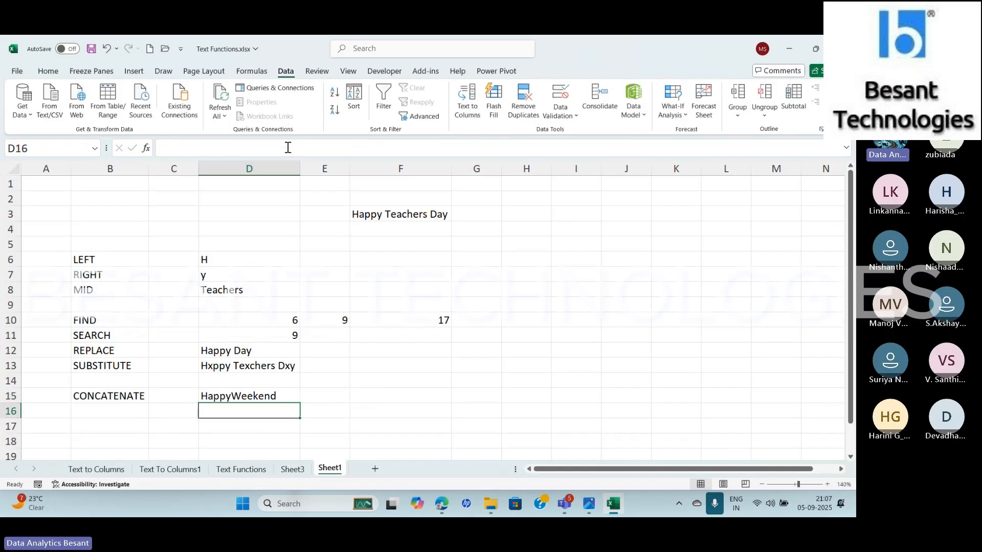
Insert a " " argument between "Happy" and "Weekend" in the D15 CONCATENATE formula
left_click(274, 393)
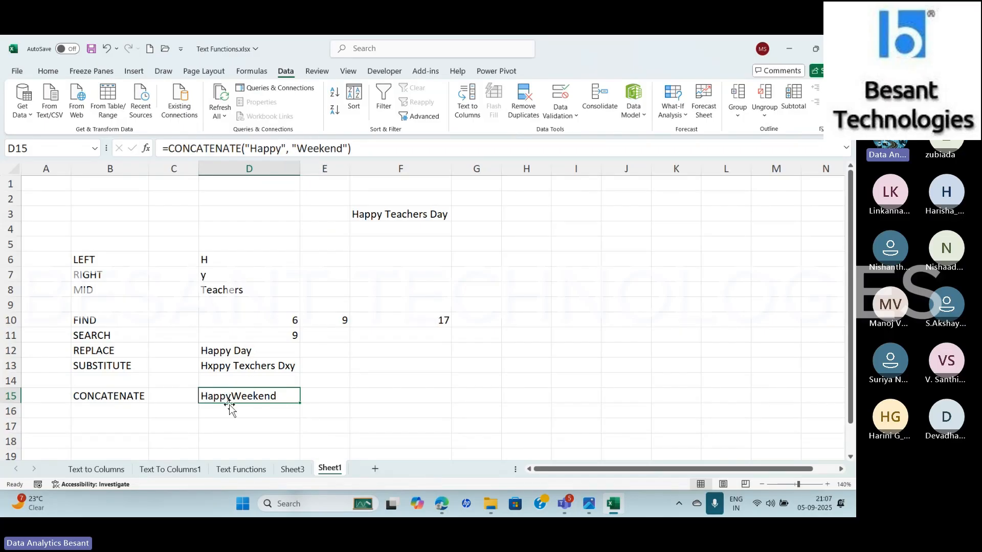
left_click(292, 148)
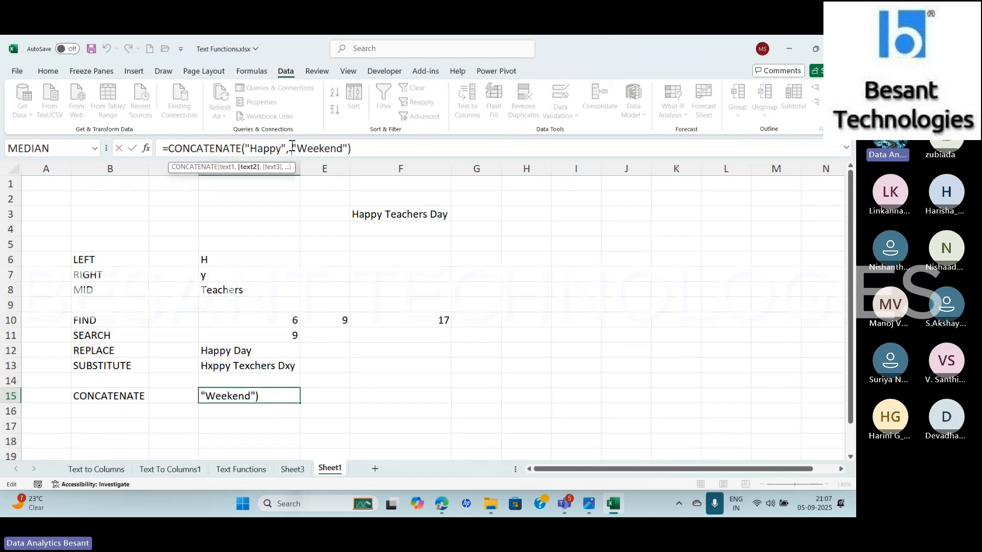
type("\"")
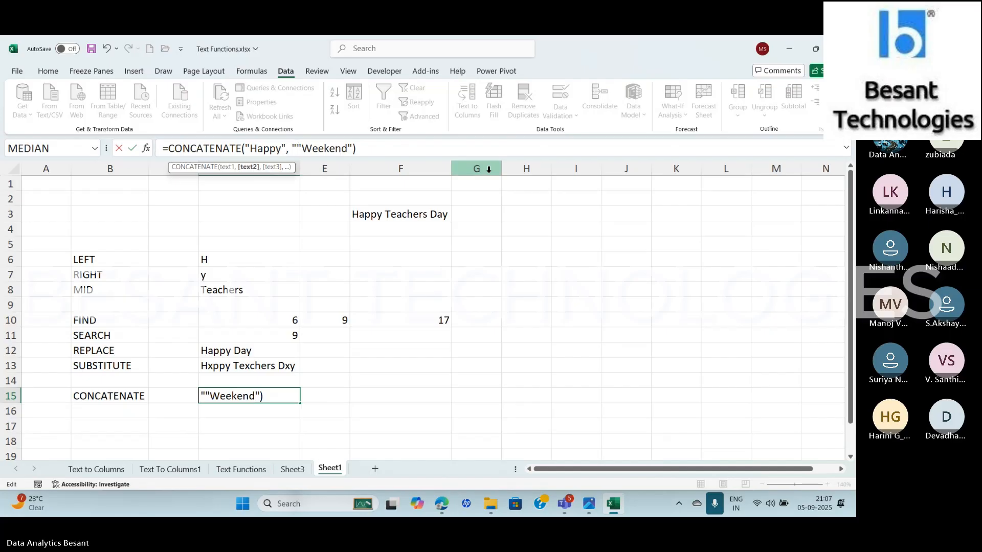
type(" \",")
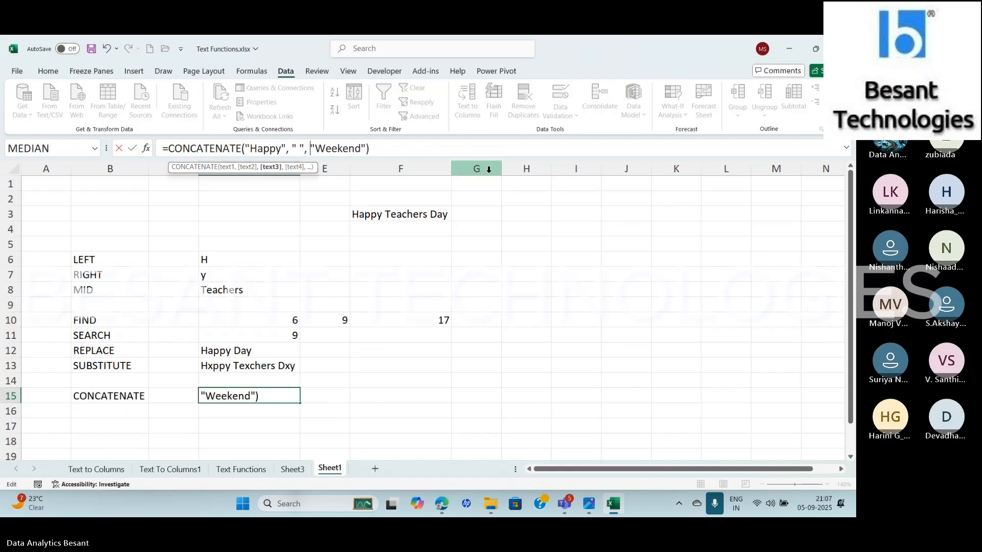
key("ctrl+Return")
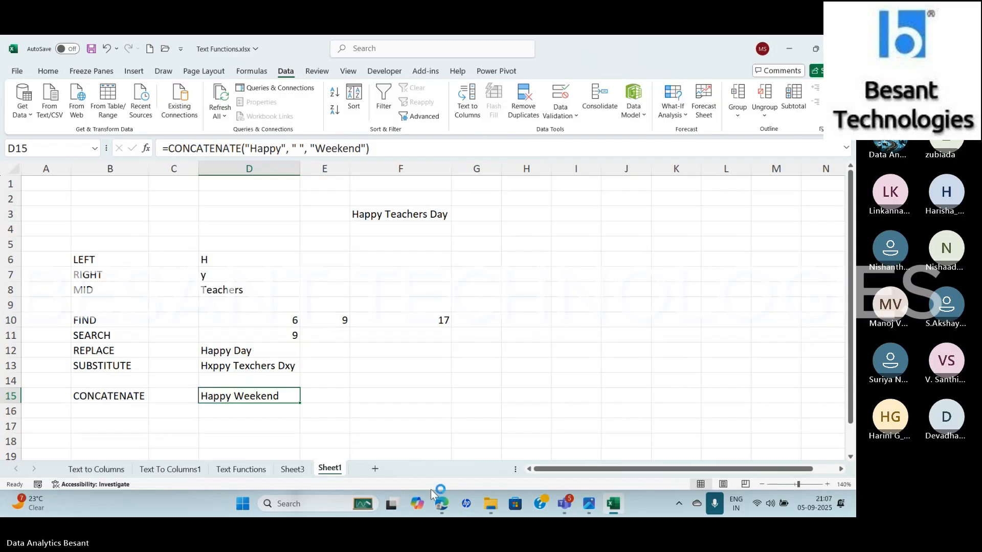
Switch to the Advanced Excel folder in Google Drive and open Text Functions Assignment.xlsx
left_click(439, 505)
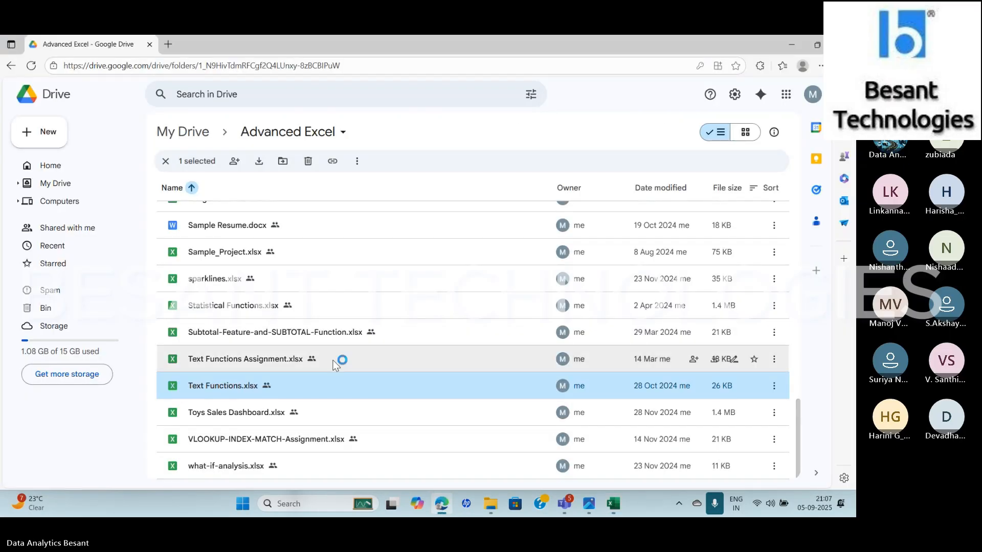
left_click(280, 361)
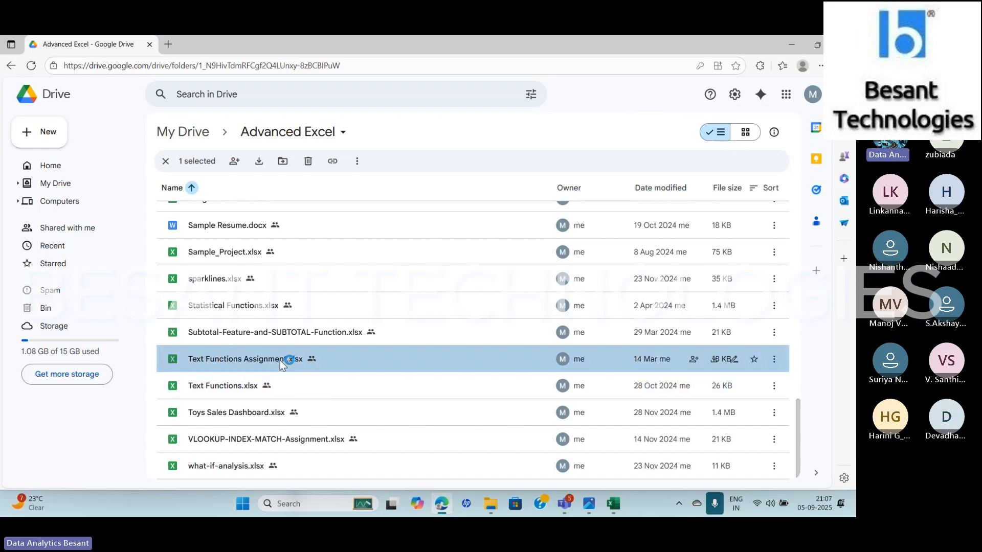
double_click(280, 360)
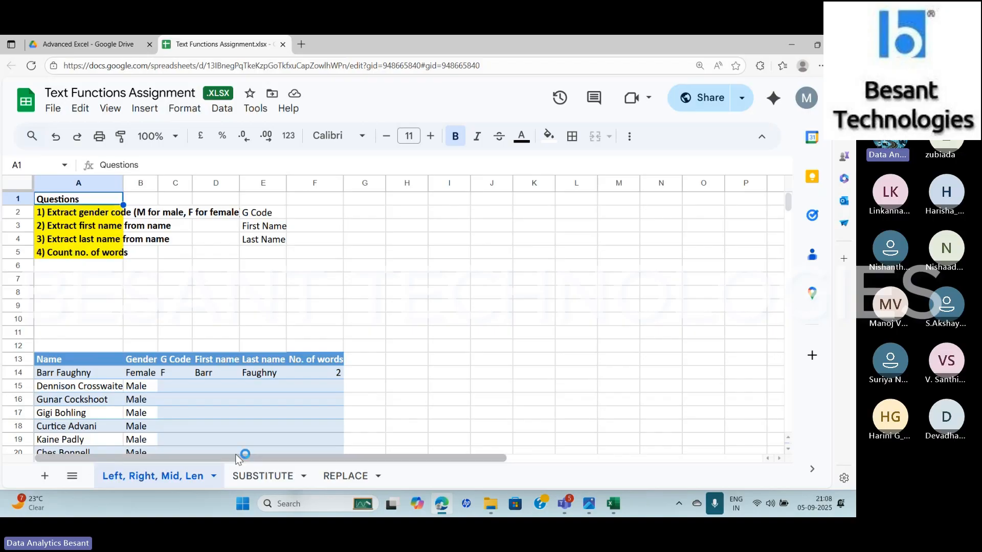
Examine the G Code column and the unfilled rows of the table on the Left, Right, Mid, Len sheet
left_click(169, 373)
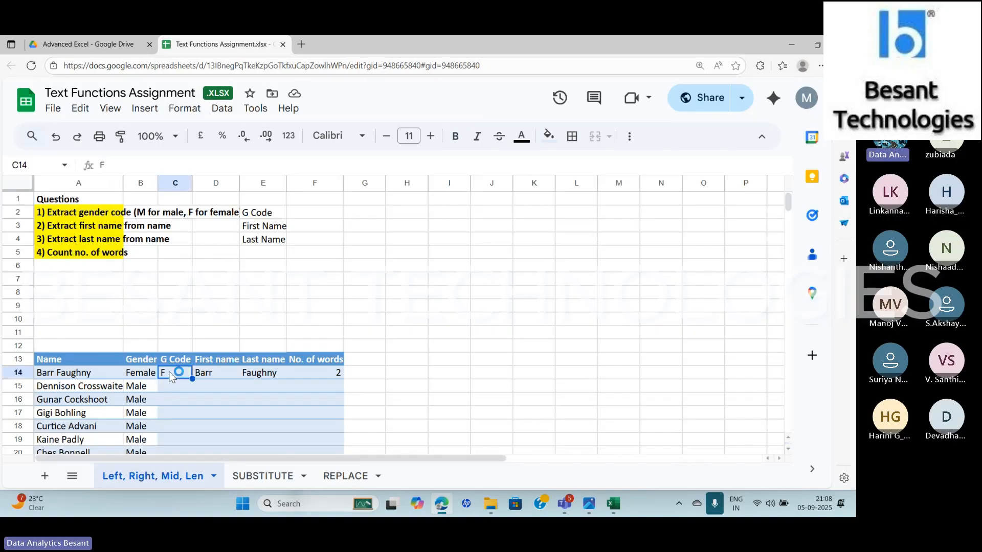
key("Down")
key("Down")
key("Down")
key("Down")
key("Down")
key("Down")
key("Down")
key("Down")
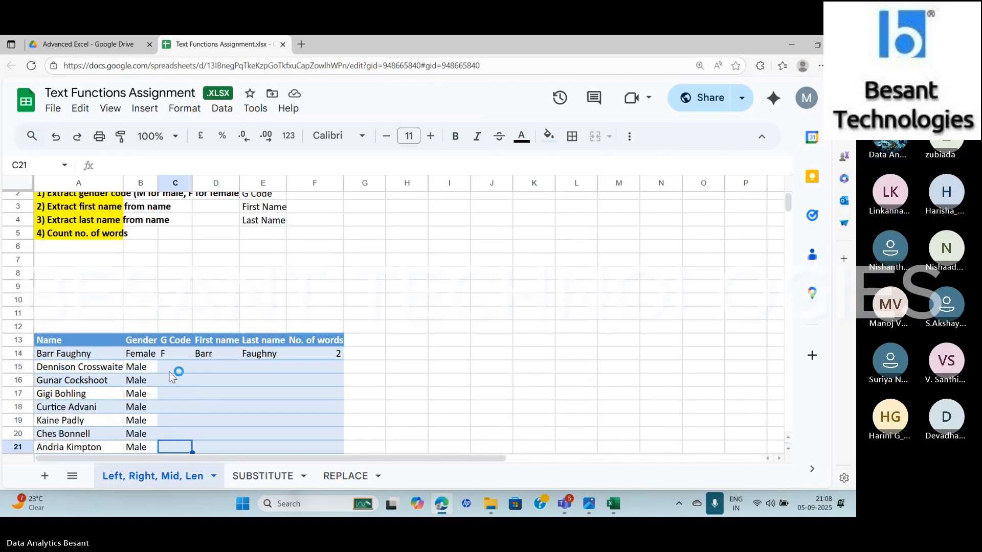
key("Down")
key("Up")
key("Up")
key("Up")
key("Up")
key("Up")
key("Up")
key("Up")
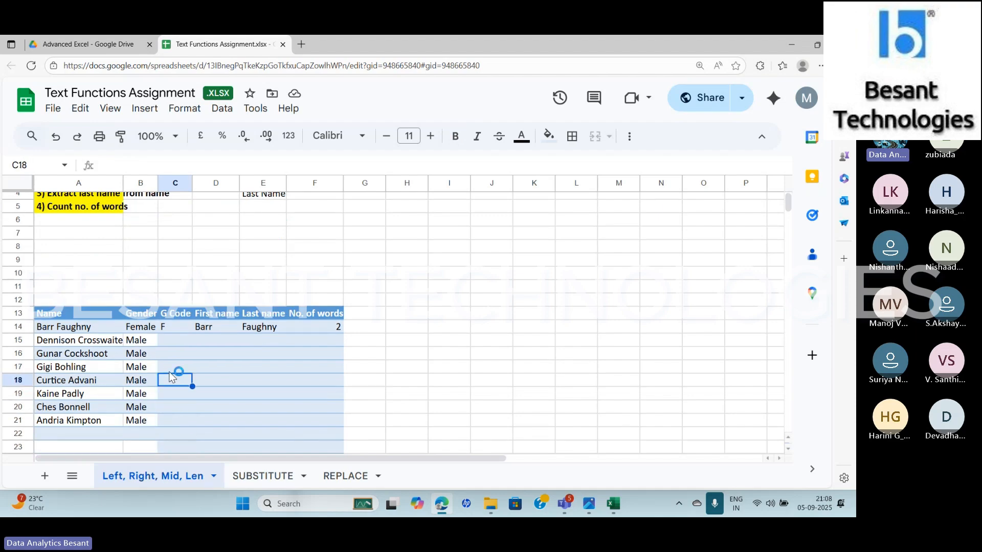
key("Up")
key("Up")
key("Up")
key("Up")
key("Up")
key("Up")
key("Up")
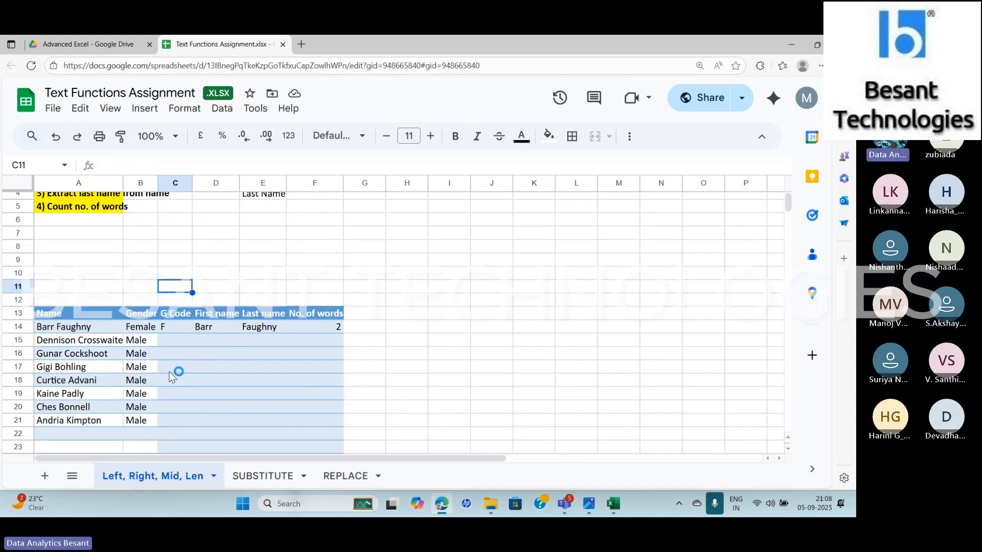
Review the assignment questions and the sample G Code, First name and Last name answers in row 14
key("ctrl+Up")
key("Down")
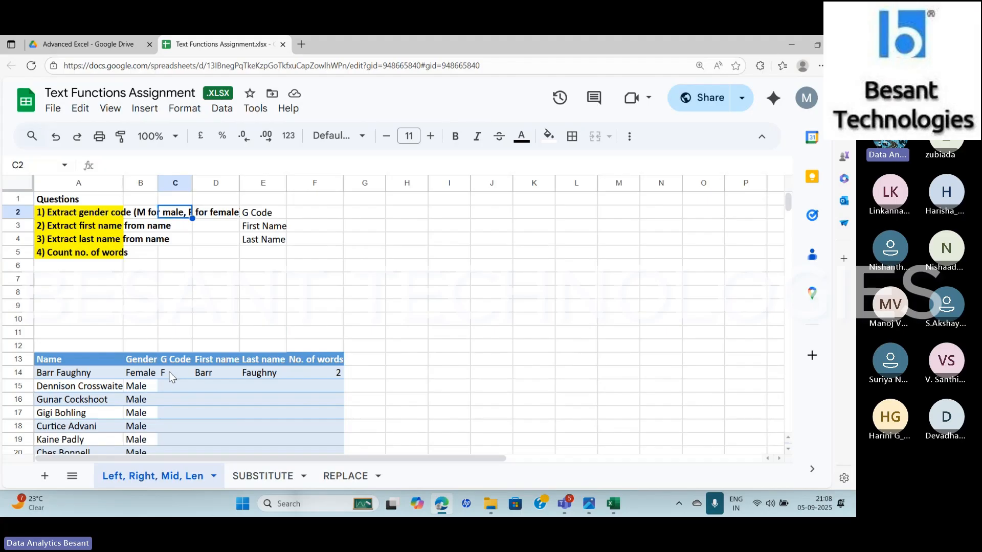
key("Right")
key("Down")
key("Right")
key("Down")
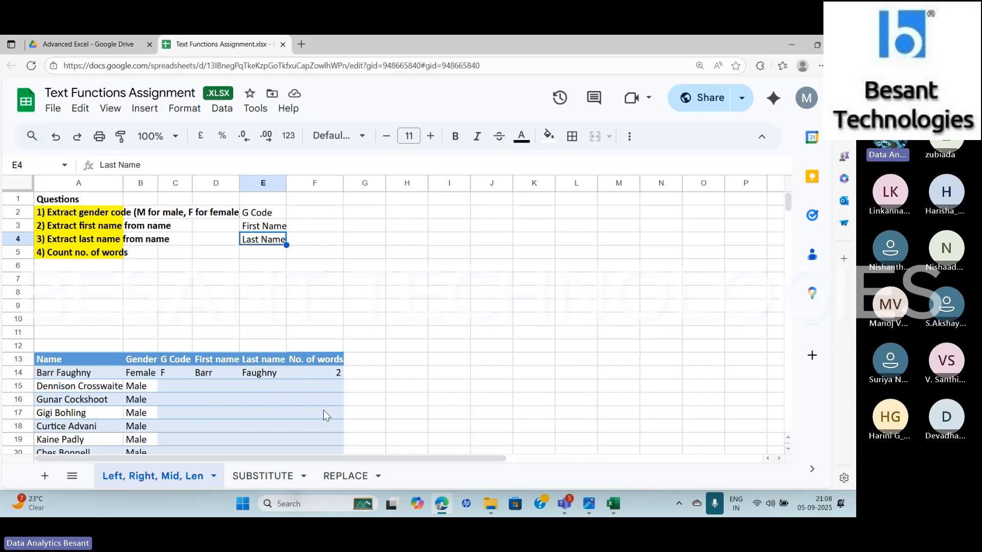
left_click(168, 367)
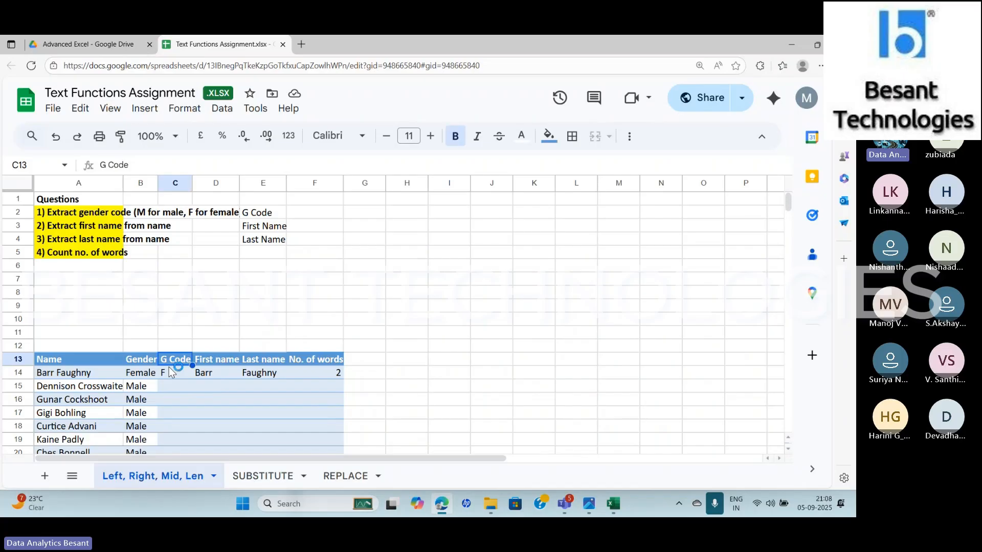
left_click(171, 373)
left_click(221, 370)
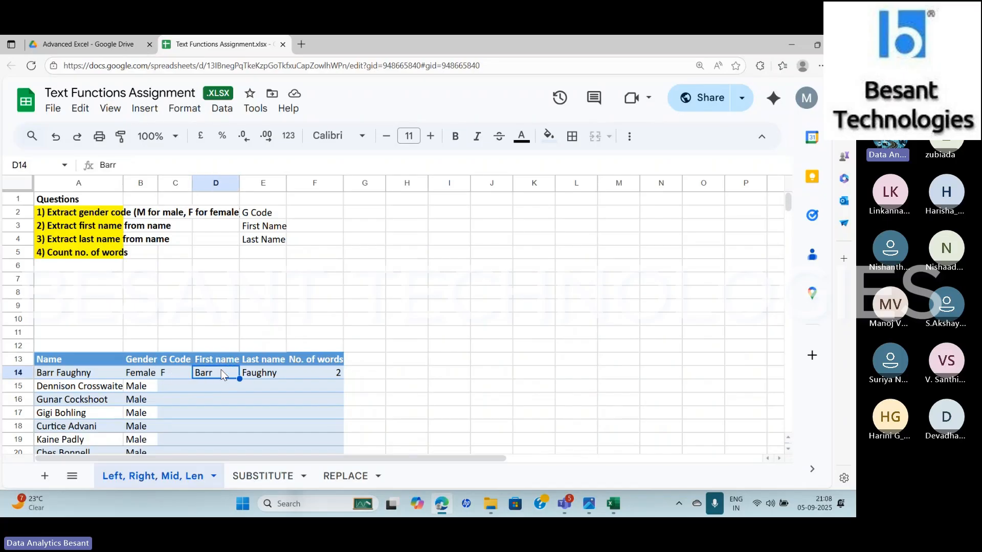
left_click(262, 372)
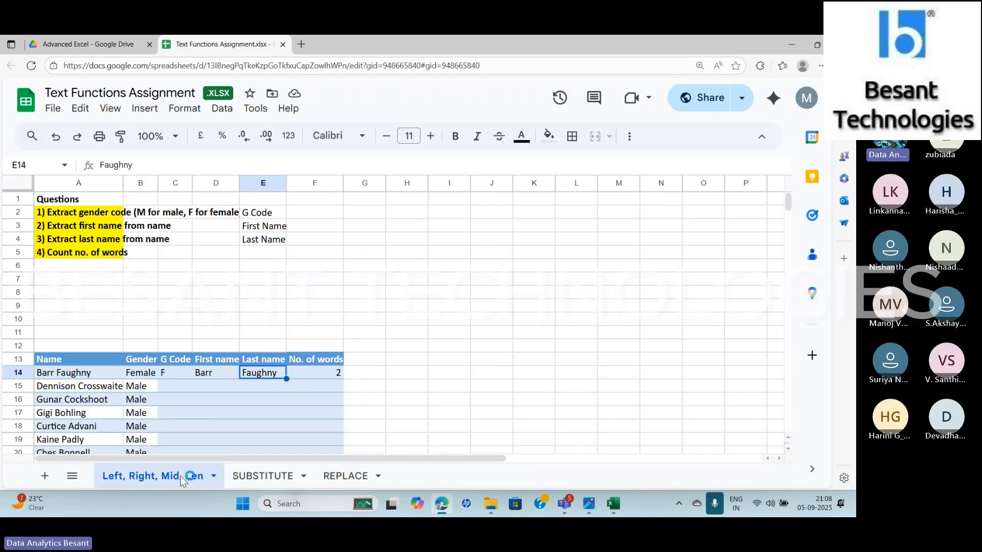
Examine the sample No. of words answer in F14 and compare it with the G Code, First name and Last name samples
left_click(318, 366)
left_click(317, 376)
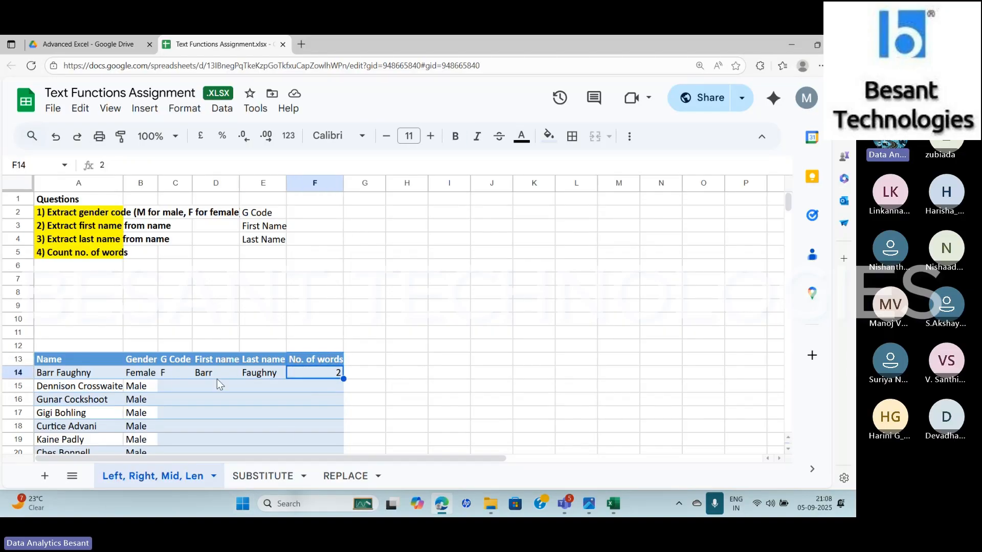
left_click(168, 374)
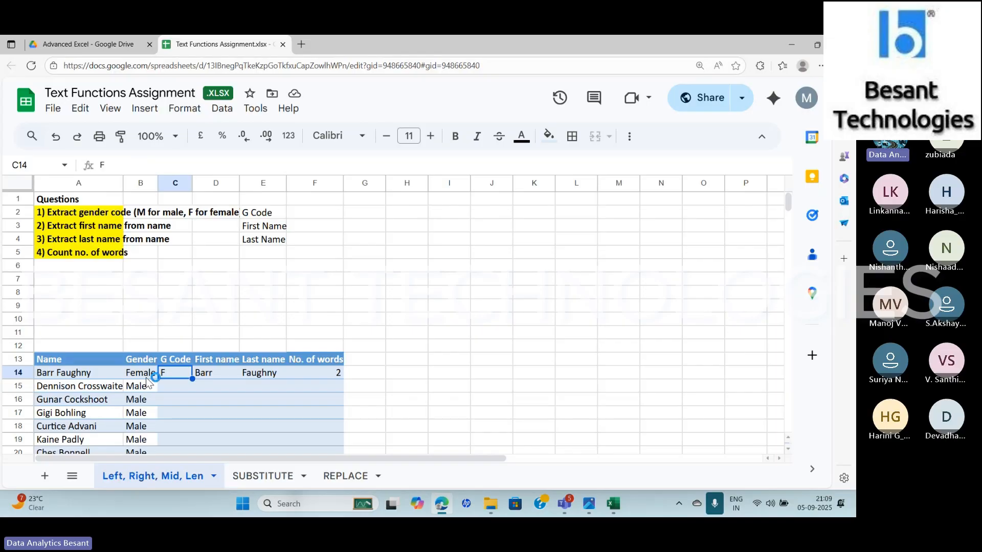
key("Right")
key("Right")
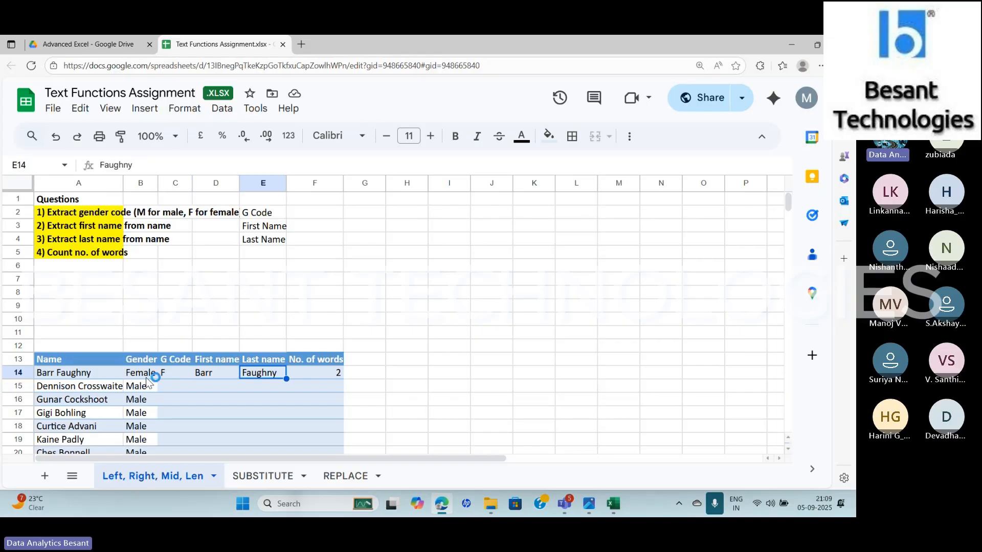
key("Left")
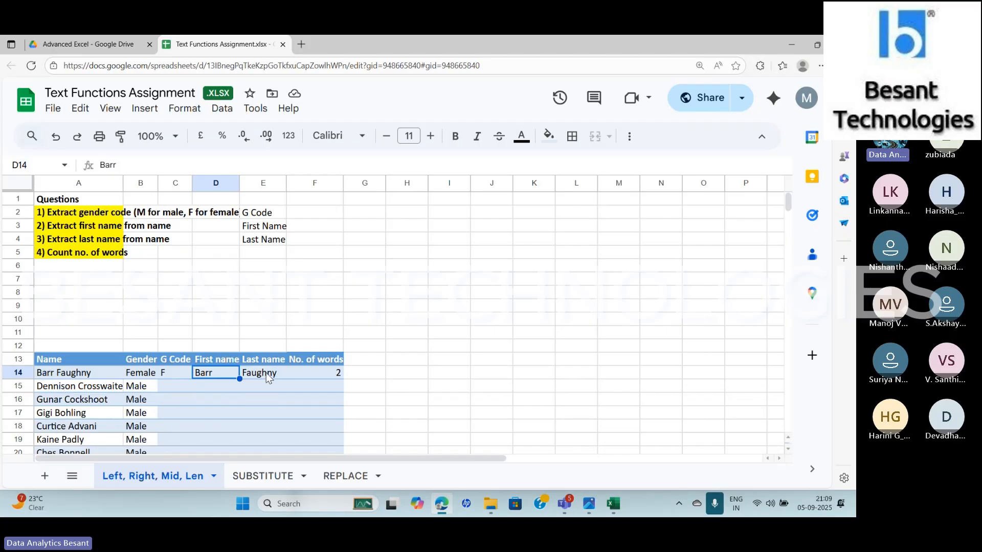
left_click(329, 374)
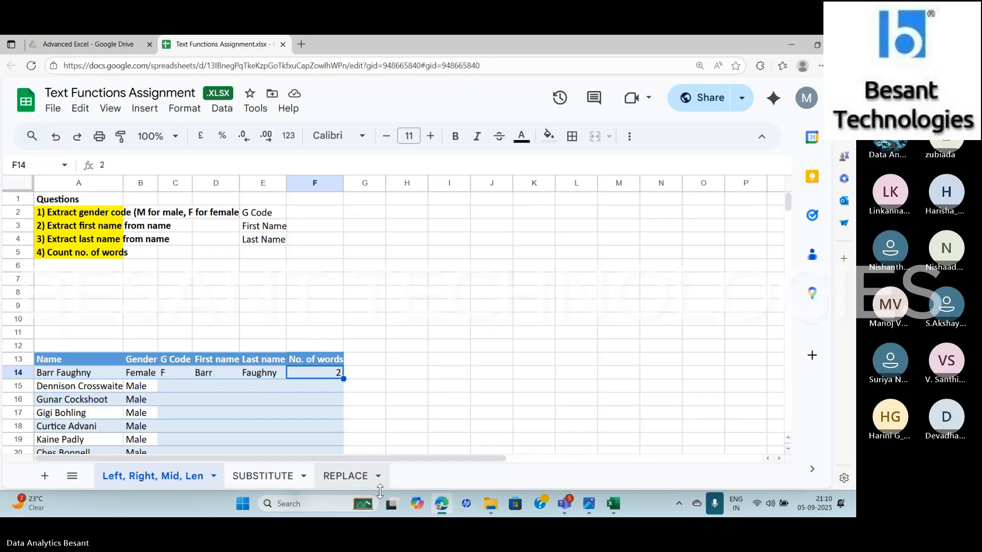
Review the questions on the SUBSTITUTE sheet and the REPLACE sheet of the assignment workbook
left_click(279, 483)
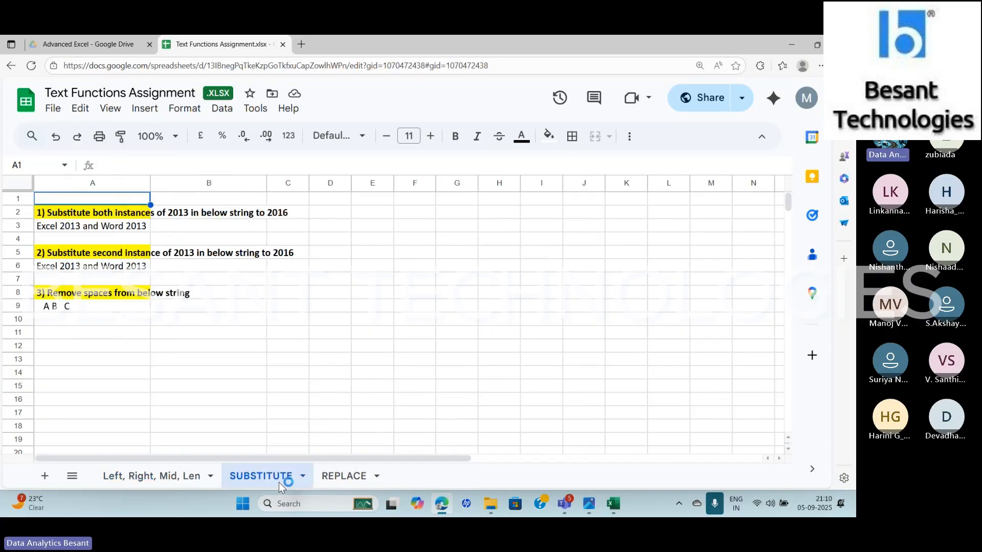
left_click(338, 484)
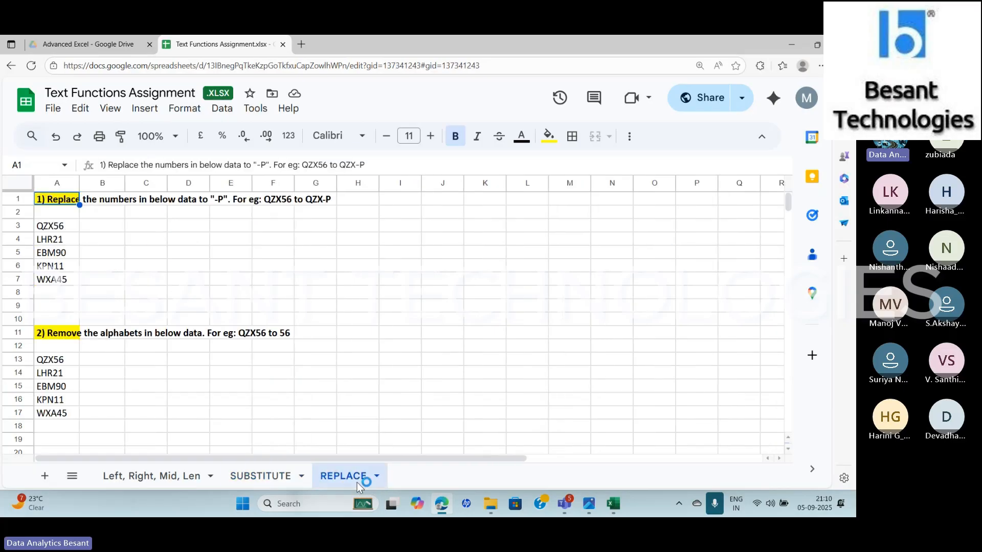